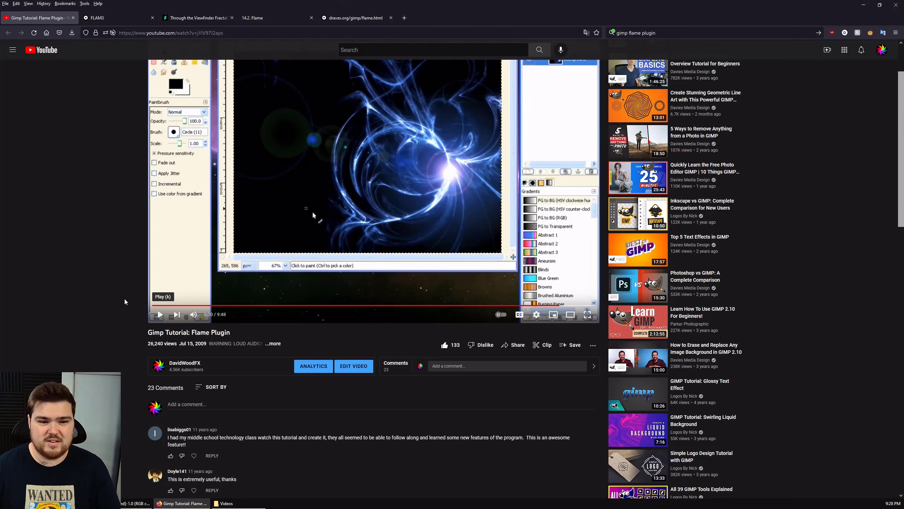
- Review the web references on flame rendering, including the FLAM3 site and the purple and blue fractal stock images on DeviantArt
{"action": "scroll", "coordinate": [125, 302], "scroll_direction": "up", "scroll_amount": 2}
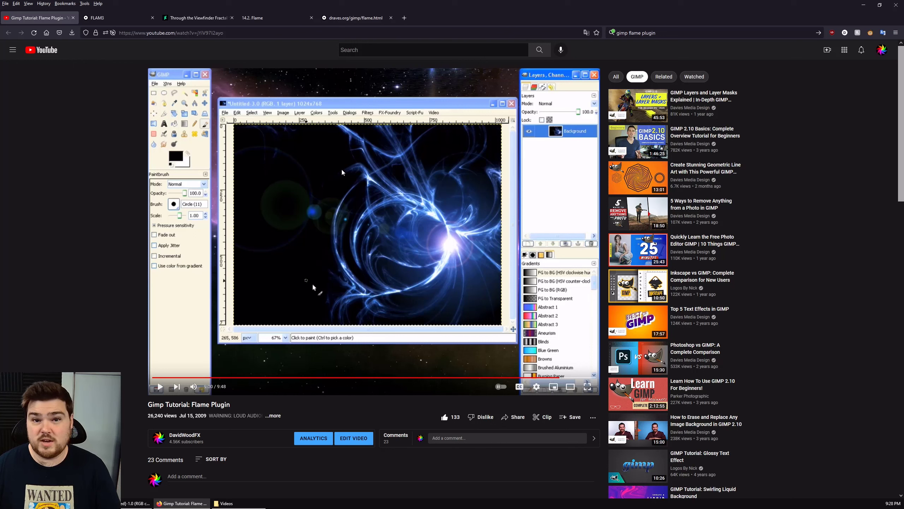
{"action": "left_click", "coordinate": [124, 20]}
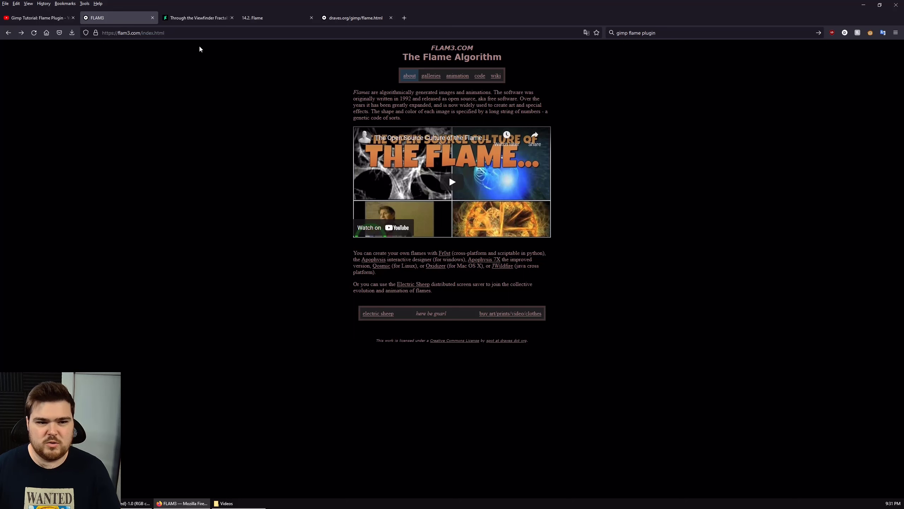
{"action": "left_click", "coordinate": [192, 22]}
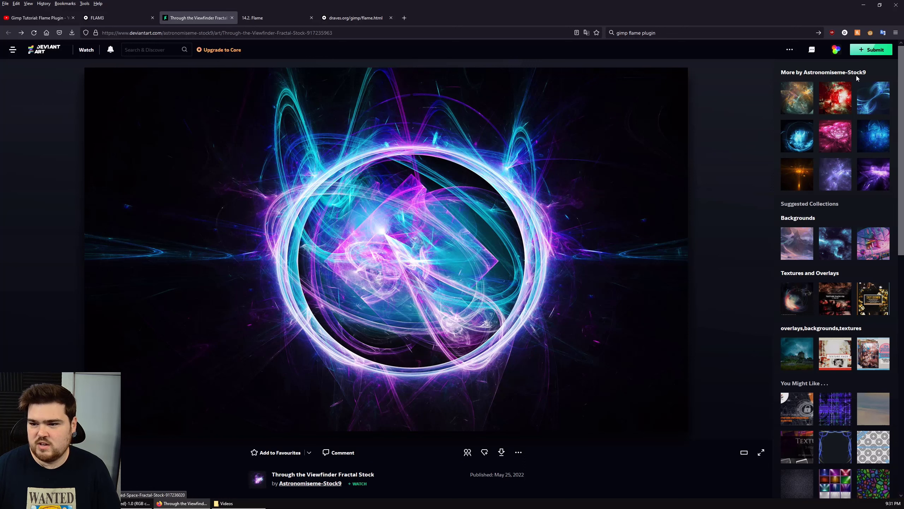
{"action": "left_click", "coordinate": [881, 180]}
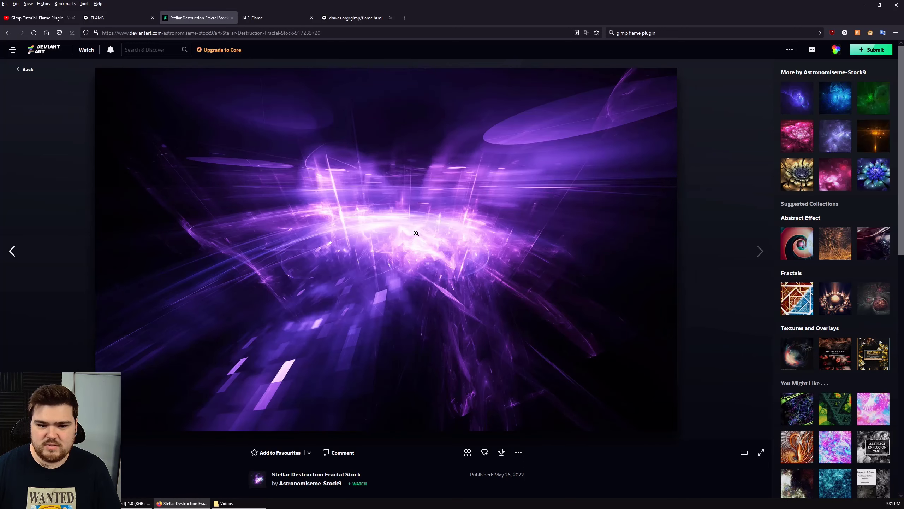
{"action": "left_click", "coordinate": [799, 107]}
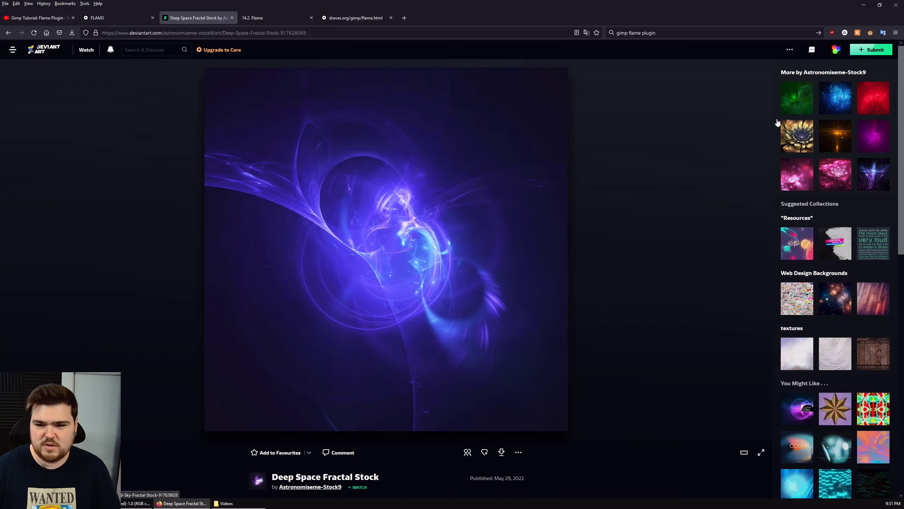
{"action": "left_click", "coordinate": [882, 178]}
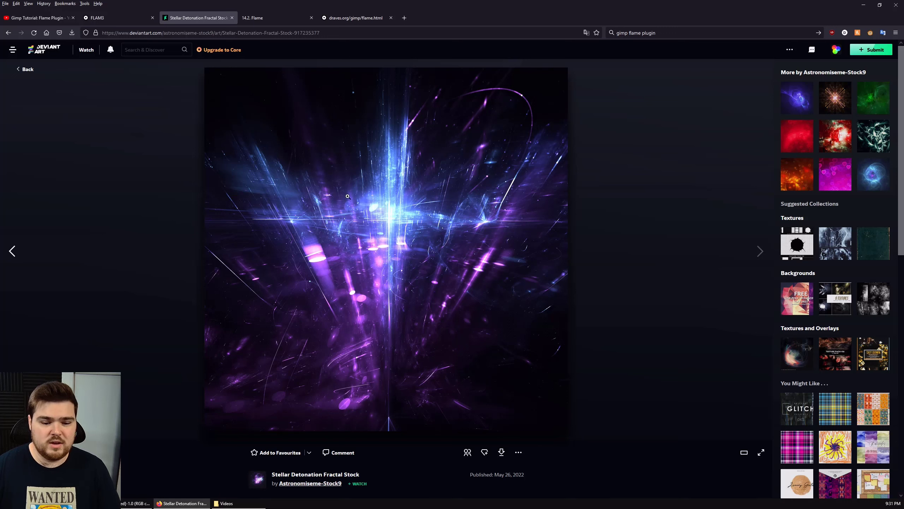
- Compare the purple flame artwork in GIMP with the blue flame in the Flame Plugin tutorial video in Firefox
{"action": "left_click", "coordinate": [863, 5]}
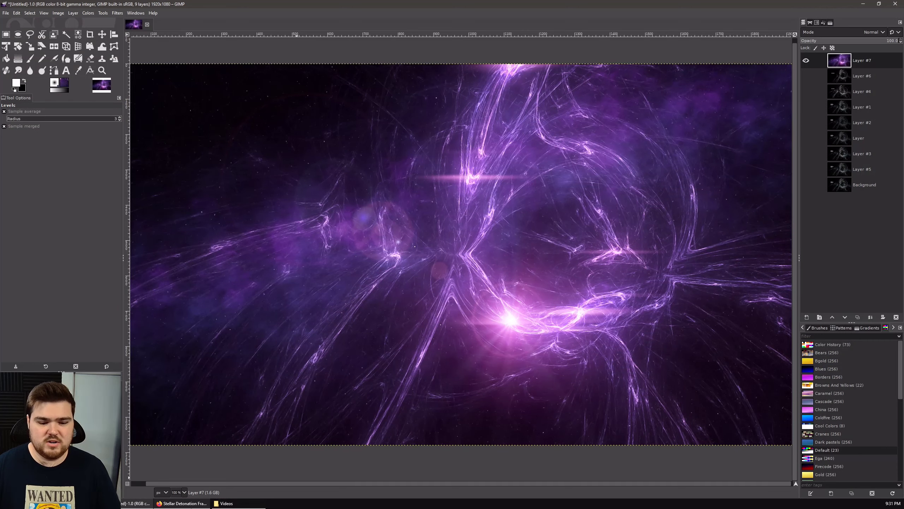
{"action": "left_click", "coordinate": [183, 503]}
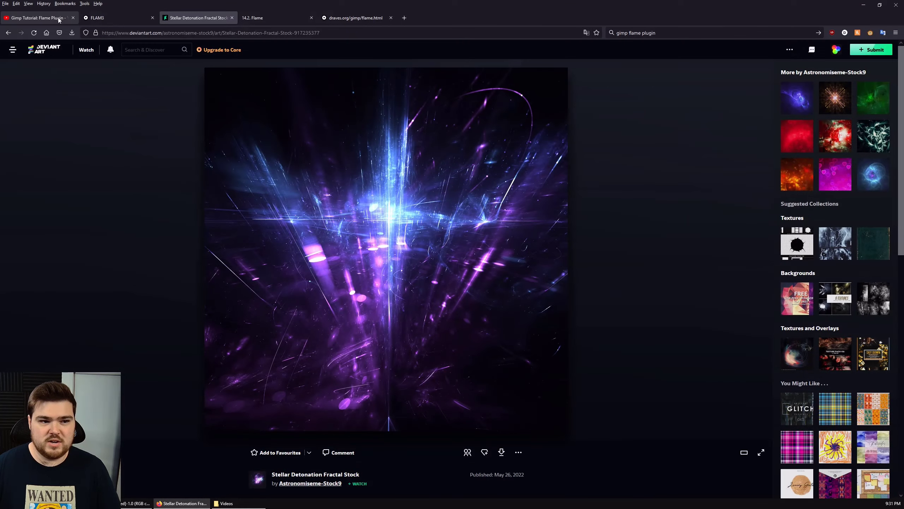
{"action": "left_click", "coordinate": [37, 17]}
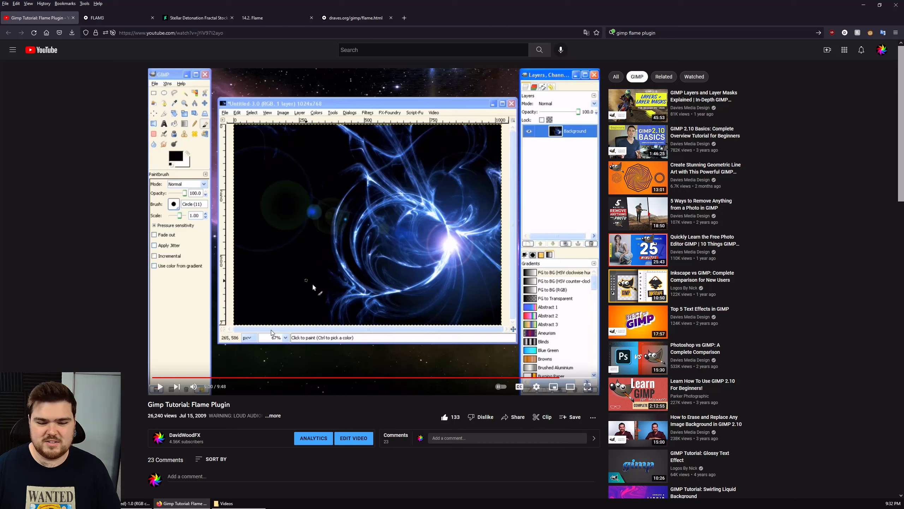
- Switch to GIMP and examine the purple flame artwork's details at 200% zoom with the docks hidden
{"action": "left_click", "coordinate": [135, 503]}
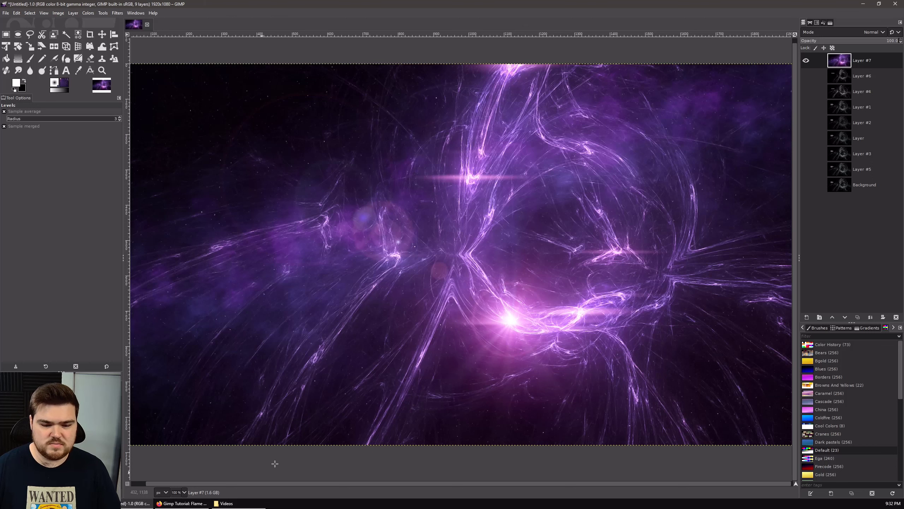
{"action": "key", "text": "Tab"}
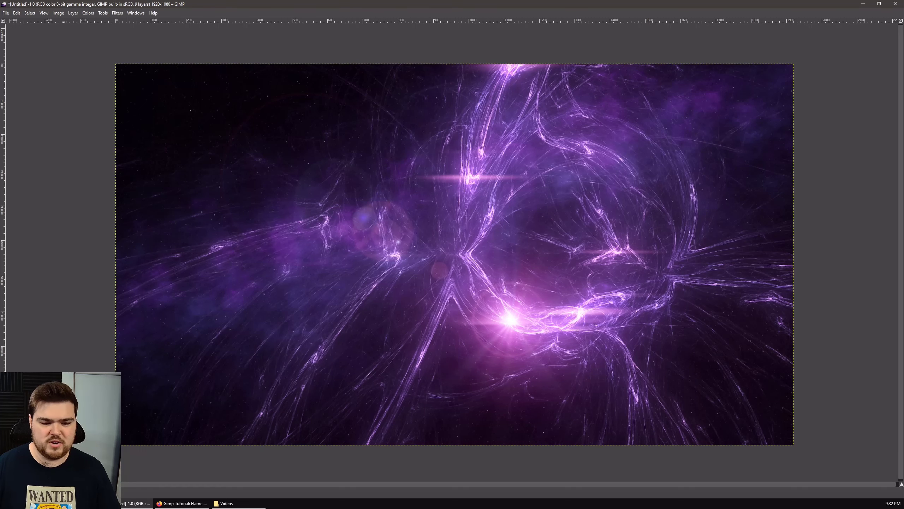
{"action": "key", "text": "2"}
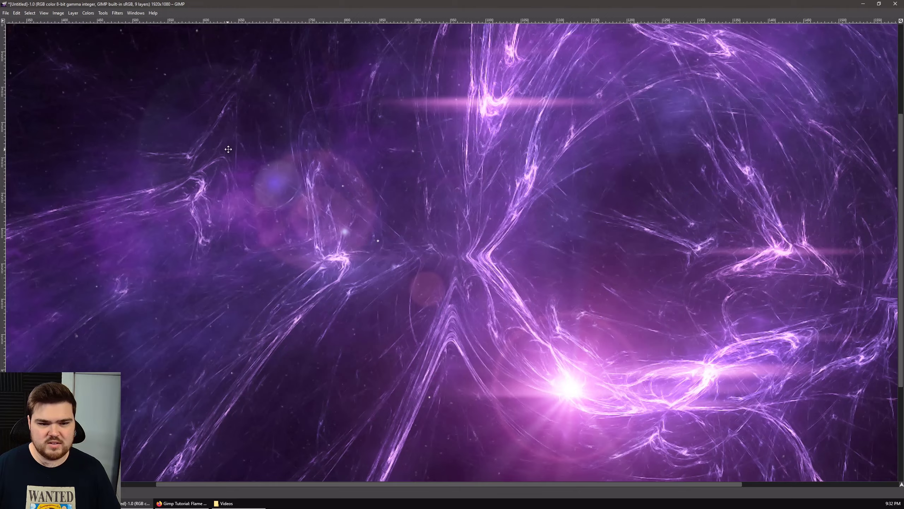
{"action": "left_click_drag", "start_coordinate": [228, 150], "coordinate": [482, 264]}
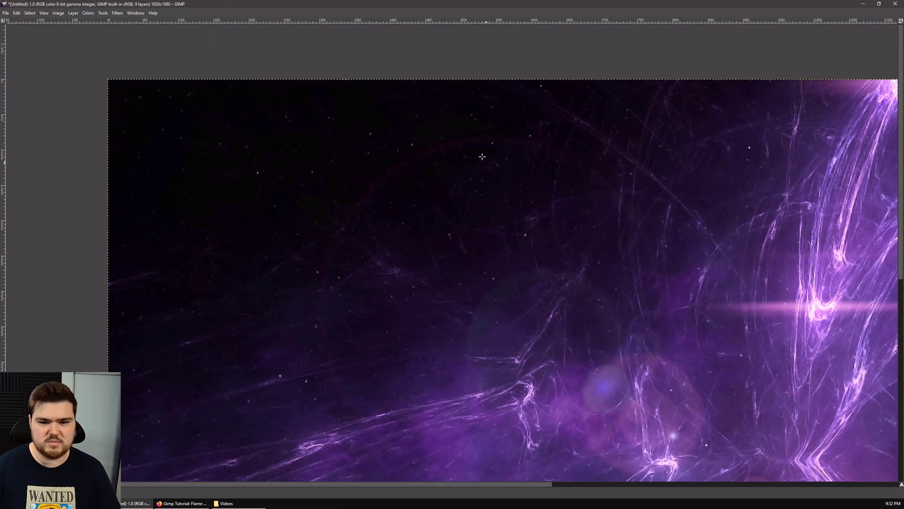
{"action": "left_click_drag", "start_coordinate": [588, 229], "coordinate": [364, 105]}
{"action": "left_click_drag", "start_coordinate": [466, 424], "coordinate": [342, 322]}
{"action": "left_click_drag", "start_coordinate": [427, 363], "coordinate": [418, 304]}
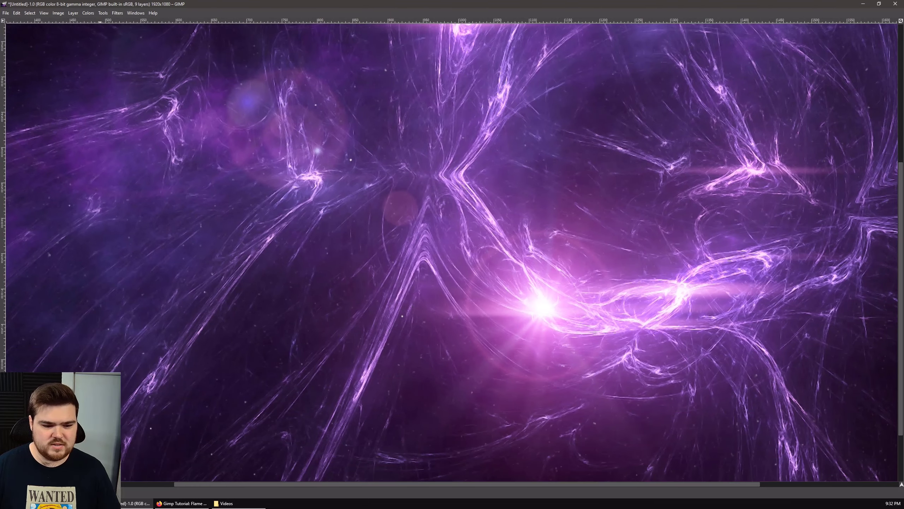
{"action": "key", "text": "1"}
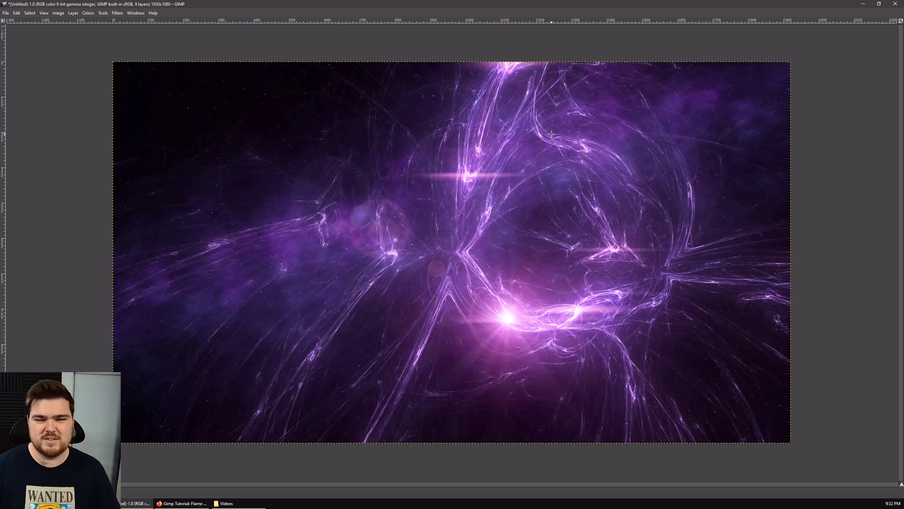
{"action": "key", "text": "Tab"}
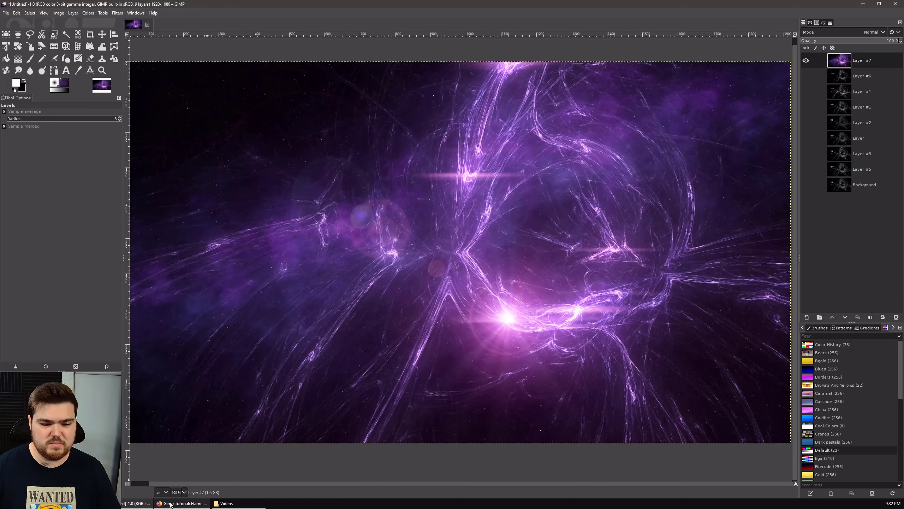
- Create a new 1920 × 1080 px image
{"action": "left_click", "coordinate": [5, 12]}
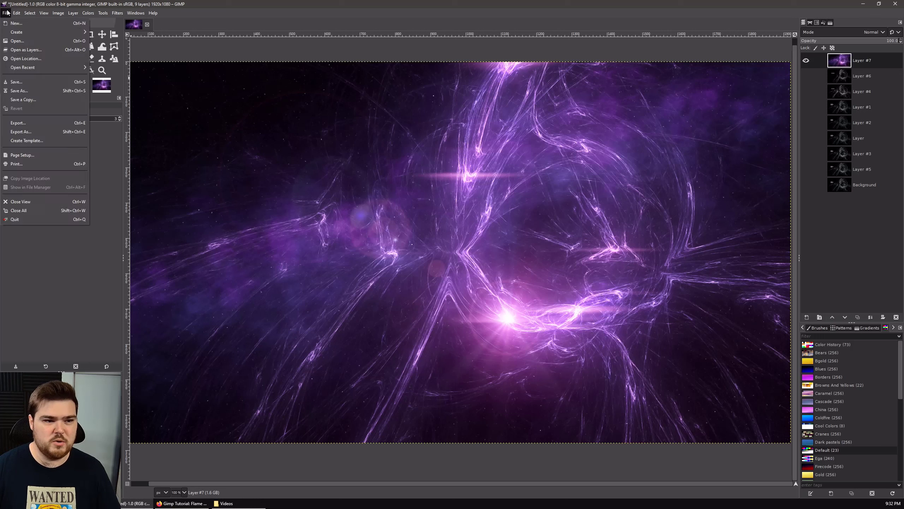
{"action": "left_click", "coordinate": [21, 23]}
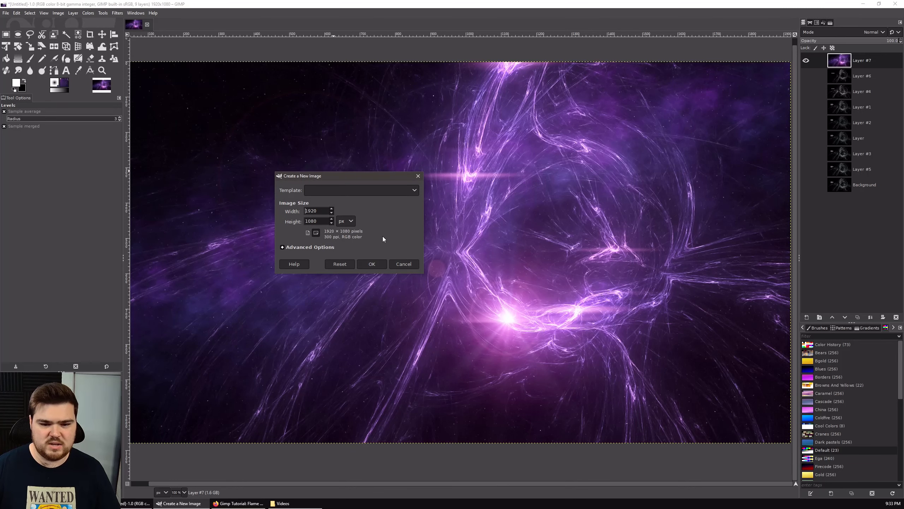
{"action": "left_click", "coordinate": [373, 263]}
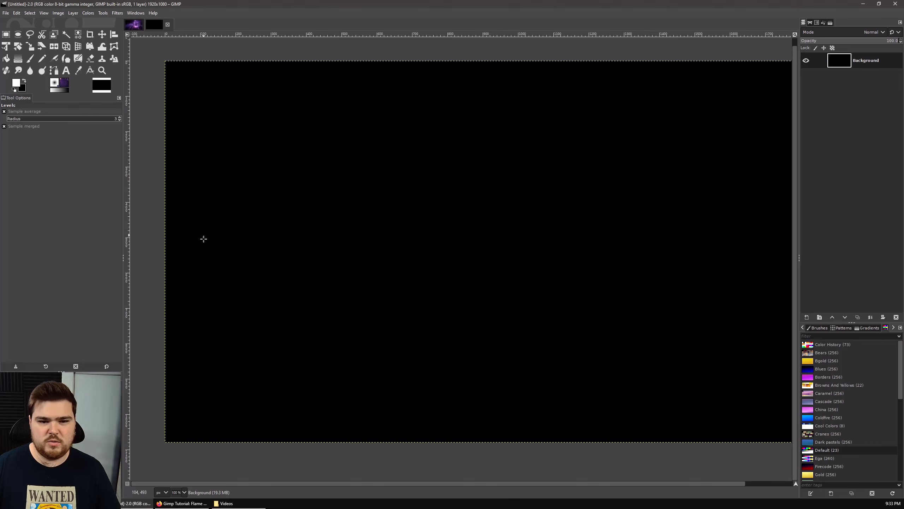
- Start the Flame fractal render filter on the black Background layer and place its dialog over the canvas
{"action": "left_click_drag", "start_coordinate": [454, 247], "coordinate": [422, 254]}
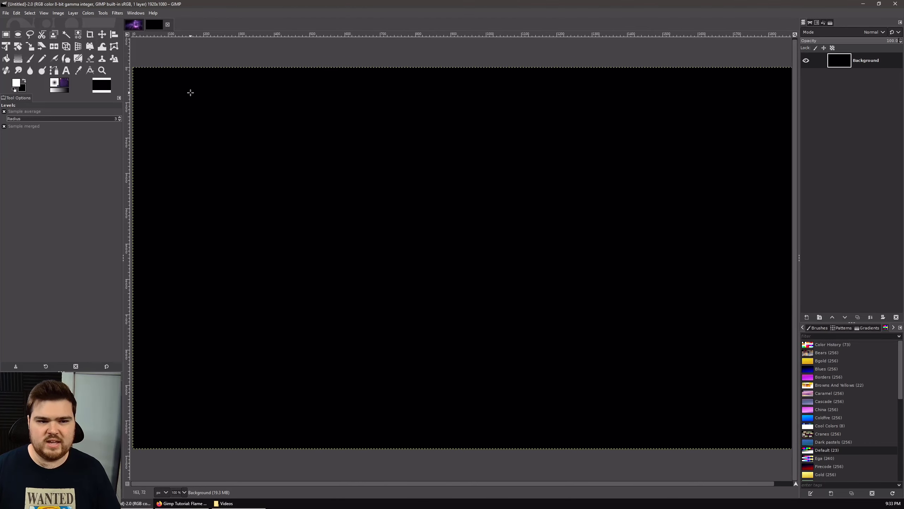
{"action": "left_click", "coordinate": [122, 13]}
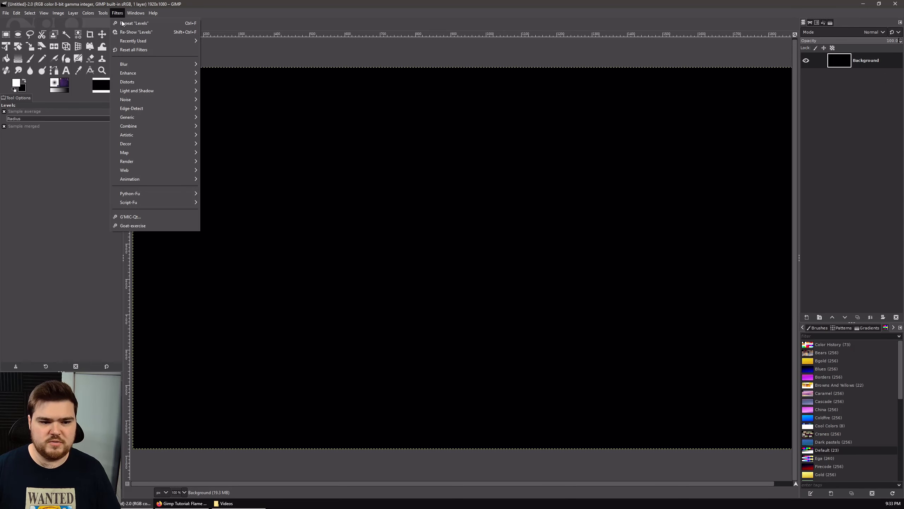
{"action": "mouse_move", "coordinate": [192, 164]}
{"action": "mouse_move", "coordinate": [239, 161]}
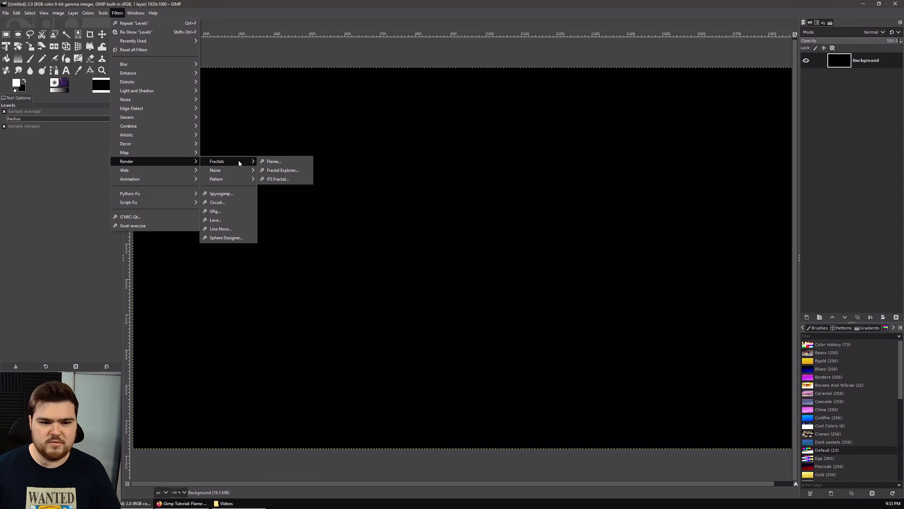
{"action": "left_click", "coordinate": [281, 162]}
{"action": "left_click_drag", "start_coordinate": [444, 179], "coordinate": [368, 104]}
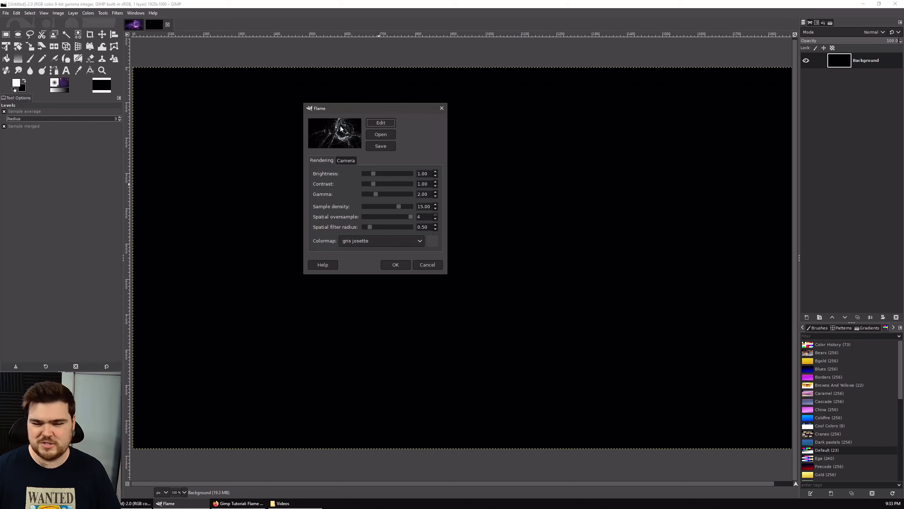
{"action": "left_click_drag", "start_coordinate": [372, 112], "coordinate": [437, 112]}
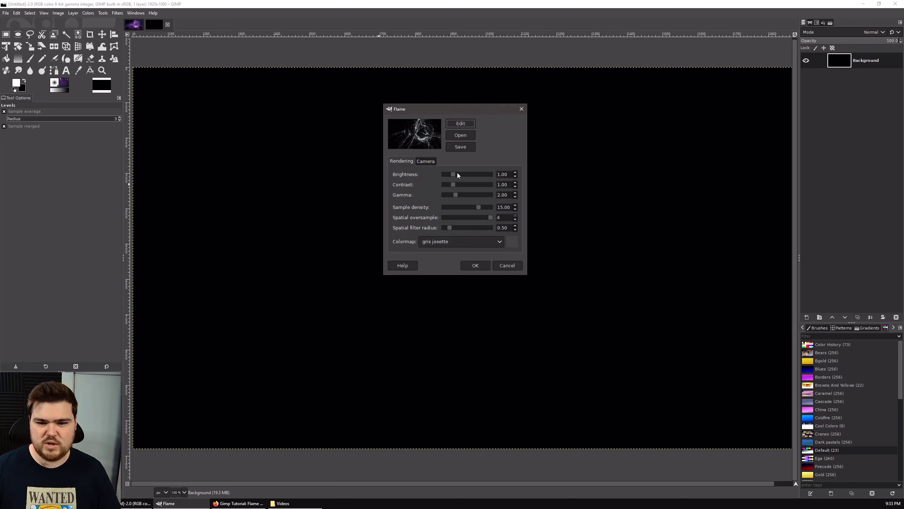
- Try flame brightness 1.52 and gamma 2.52, and preview the ernst anti-pope, klee insula-dulcamara and calcoast09 colormaps
{"action": "left_click_drag", "start_coordinate": [454, 175], "coordinate": [461, 198]}
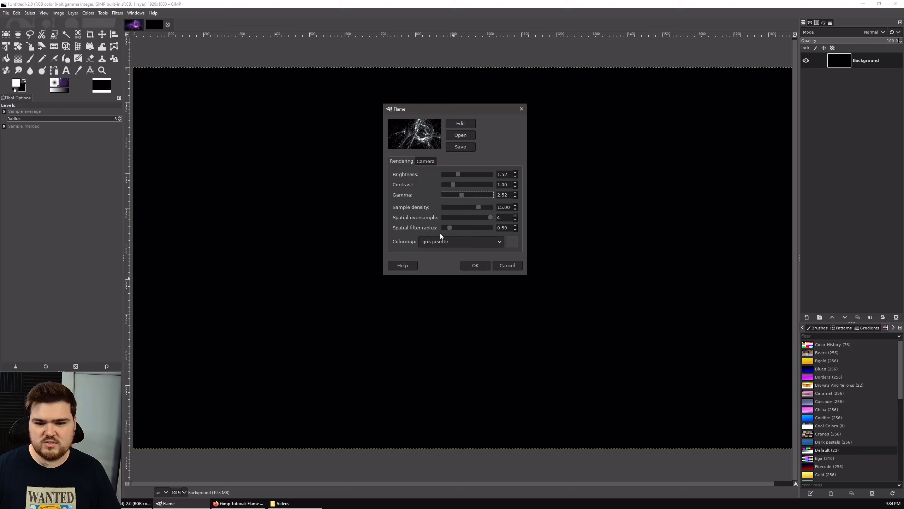
{"action": "left_click", "coordinate": [487, 241]}
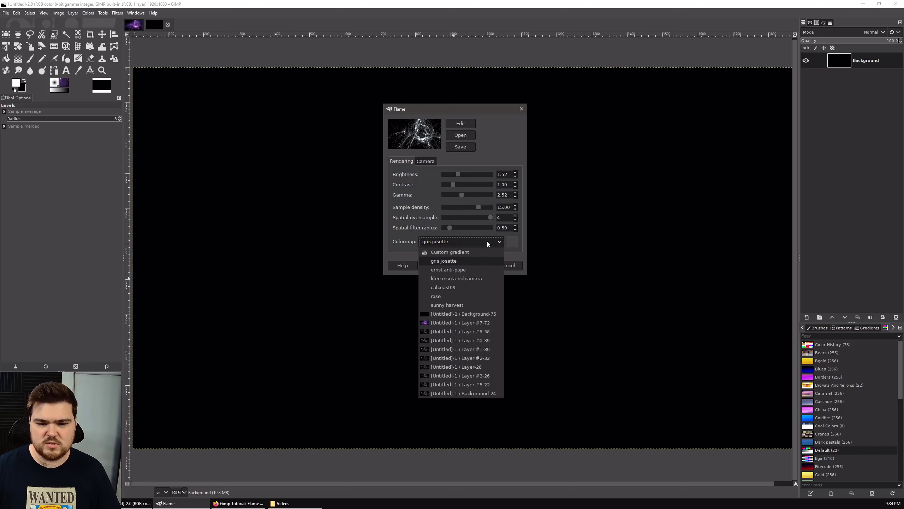
{"action": "left_click", "coordinate": [445, 268]}
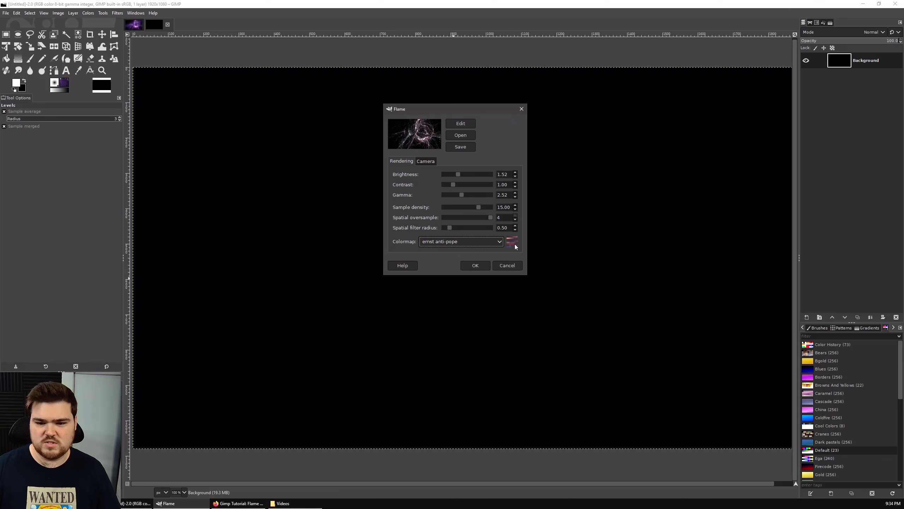
{"action": "scroll", "coordinate": [467, 245], "scroll_direction": "down", "scroll_amount": 1}
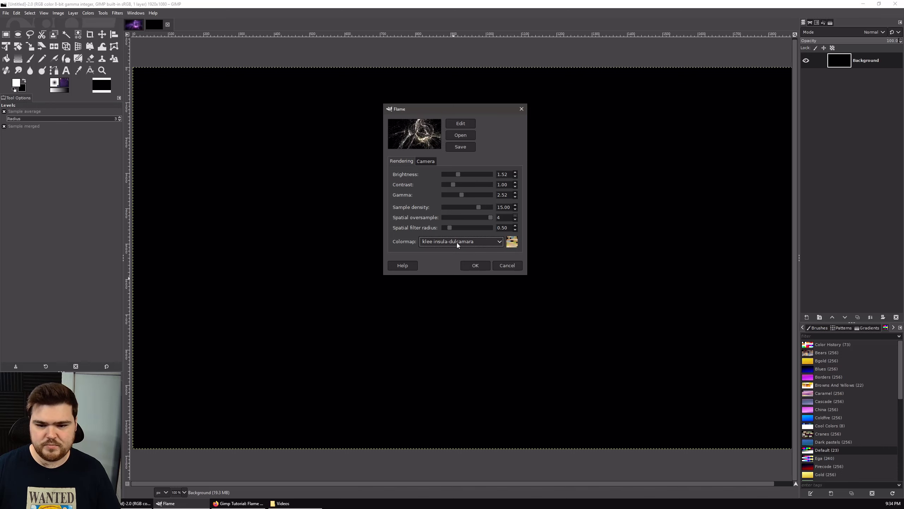
{"action": "scroll", "coordinate": [454, 242], "scroll_direction": "down", "scroll_amount": 1}
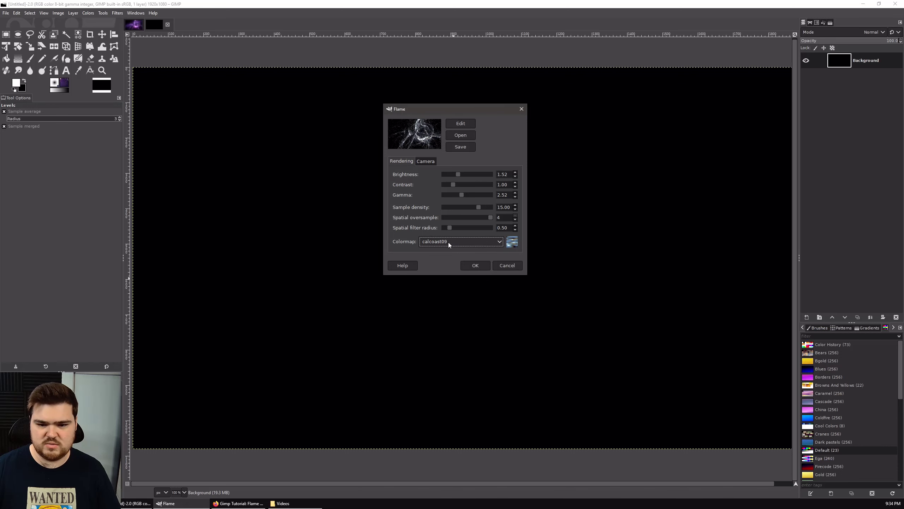
{"action": "scroll", "coordinate": [448, 242], "scroll_direction": "down", "scroll_amount": 1}
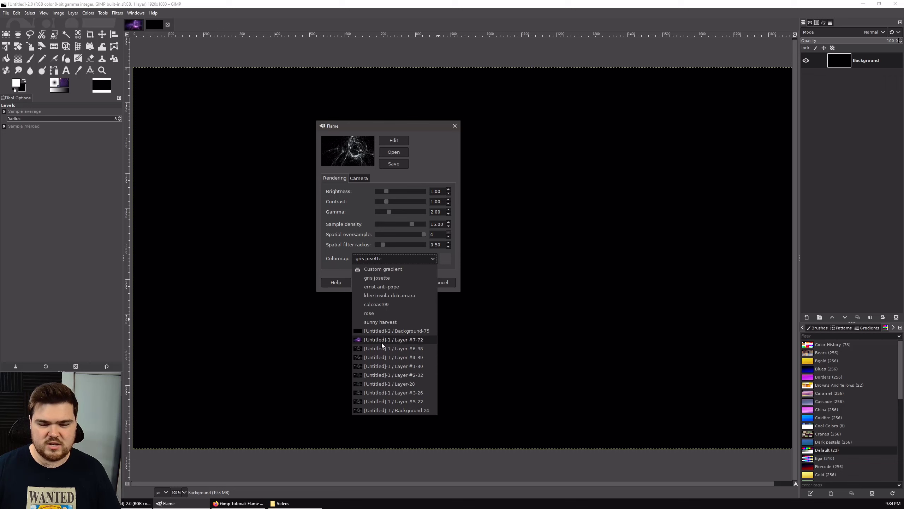
- Set the Flame colormap to Custom gradient and make Full saturation spectrum CCW the active gradient
{"action": "left_click", "coordinate": [386, 269]}
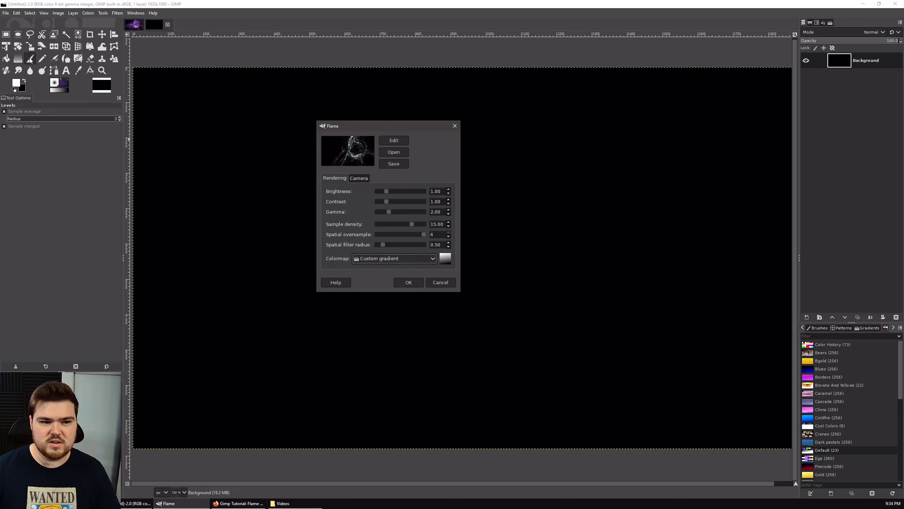
{"action": "left_click", "coordinate": [17, 59]}
{"action": "left_click", "coordinate": [7, 133]}
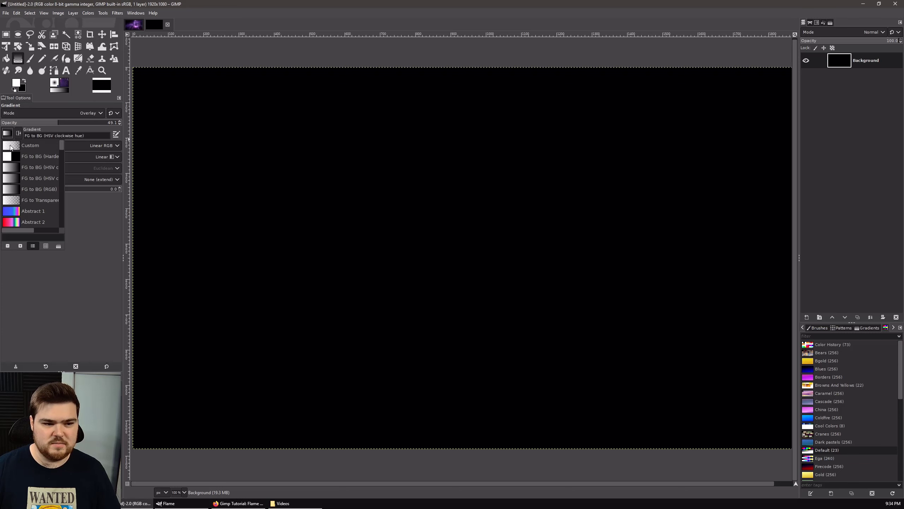
{"action": "scroll", "coordinate": [44, 198], "scroll_direction": "down", "scroll_amount": 4}
{"action": "scroll", "coordinate": [44, 197], "scroll_direction": "down", "scroll_amount": 6}
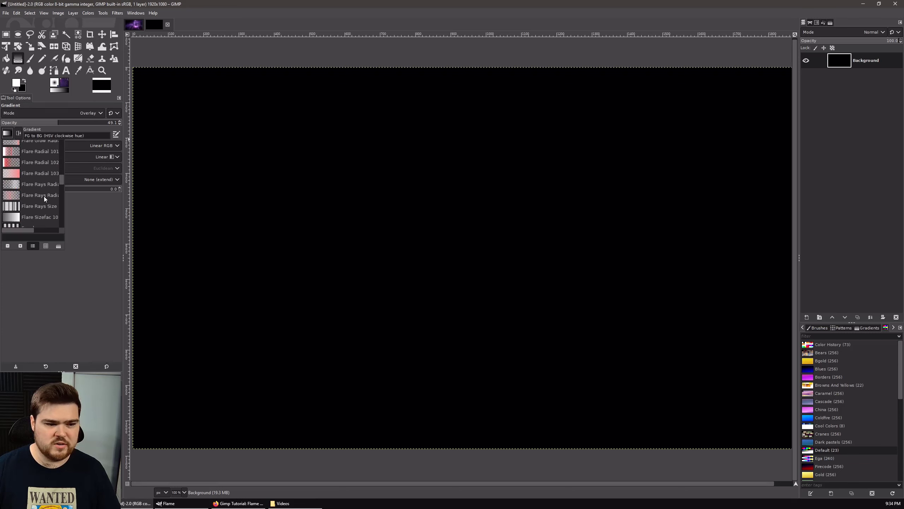
{"action": "scroll", "coordinate": [41, 196], "scroll_direction": "up", "scroll_amount": 2}
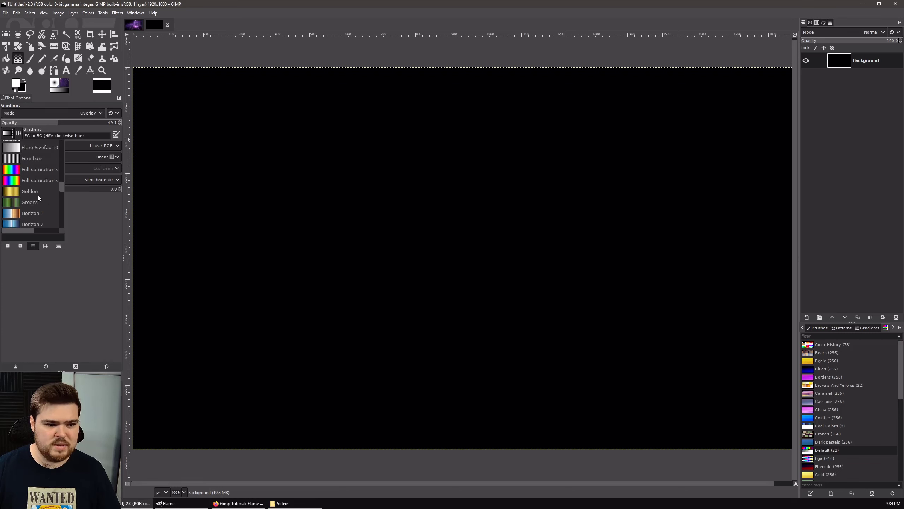
{"action": "left_click", "coordinate": [28, 169]}
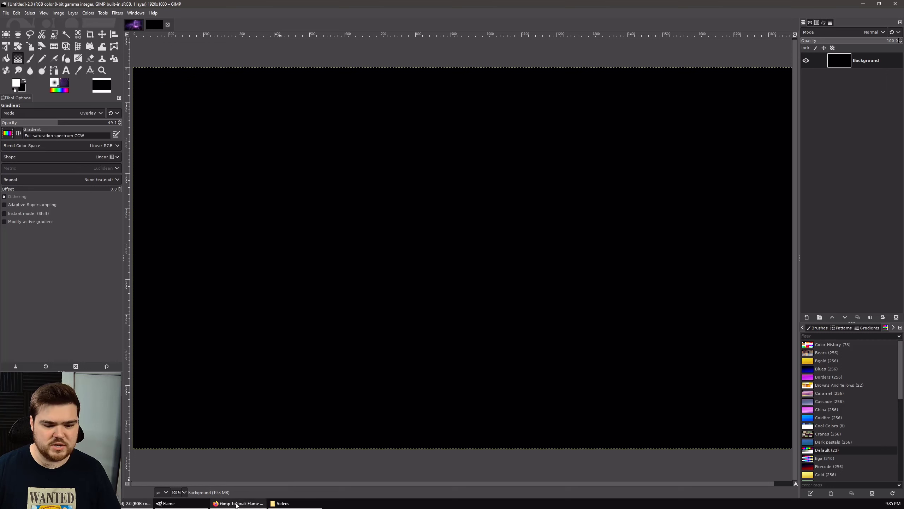
- Reapply the Custom gradient colormap in the Flame dialog to pick up the full saturation spectrum, and render the flame on the Background layer
{"action": "left_click", "coordinate": [172, 504]}
{"action": "left_click", "coordinate": [407, 259]}
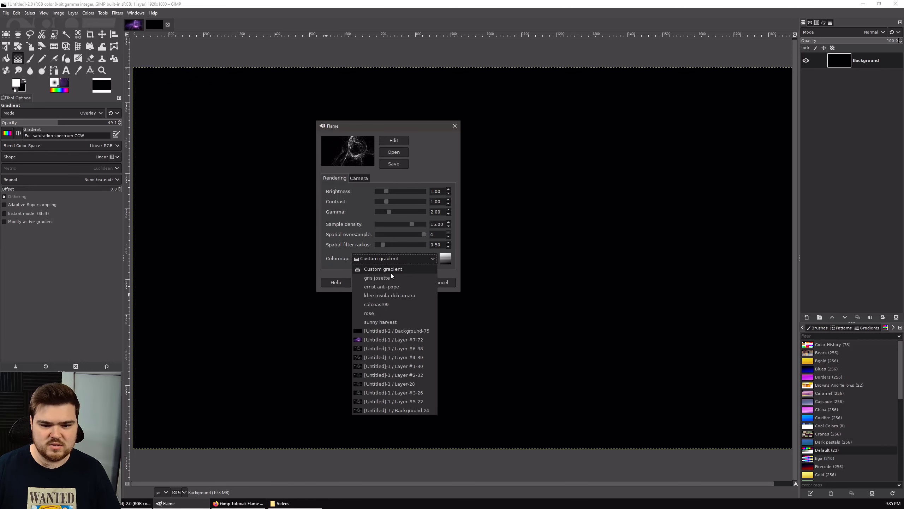
{"action": "left_click", "coordinate": [391, 272]}
{"action": "left_click", "coordinate": [396, 260]}
{"action": "left_click", "coordinate": [387, 269]}
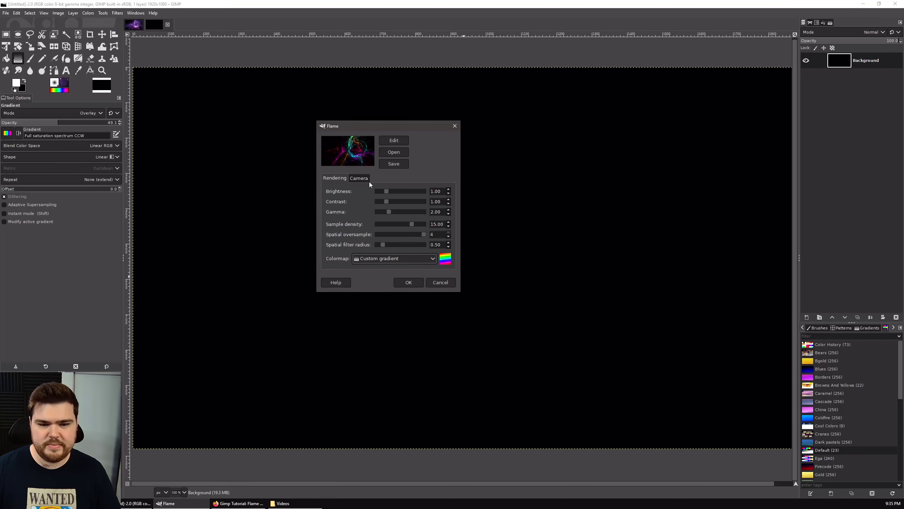
{"action": "left_click", "coordinate": [409, 281]}
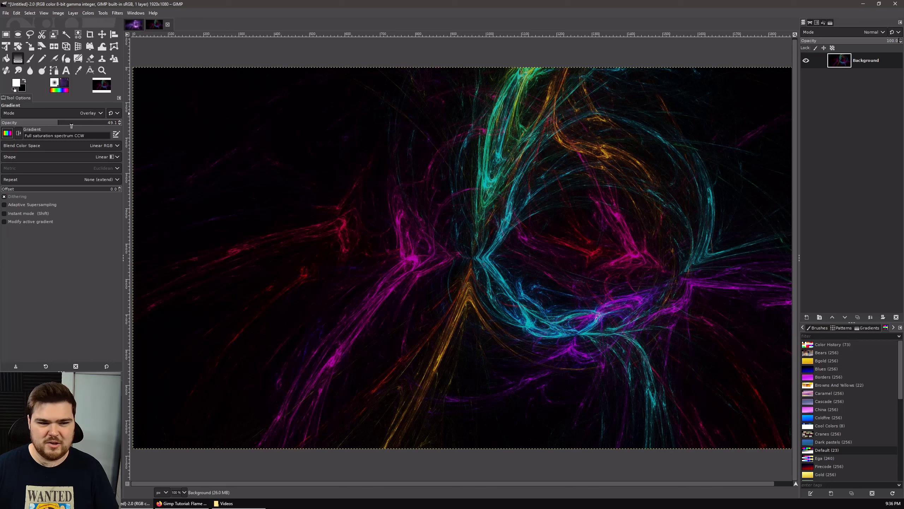
- Look at the available gradients and undo the Flame render on the Background layer
{"action": "left_click", "coordinate": [7, 132]}
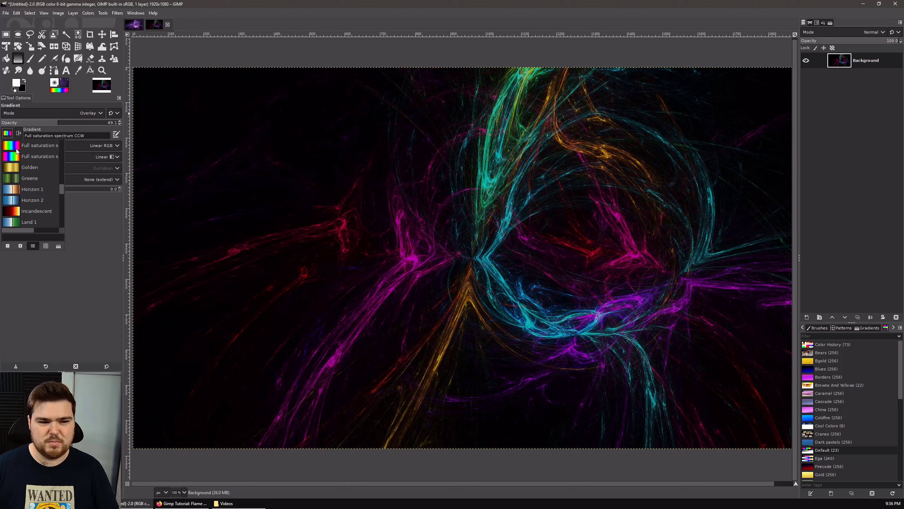
{"action": "left_click", "coordinate": [36, 125]}
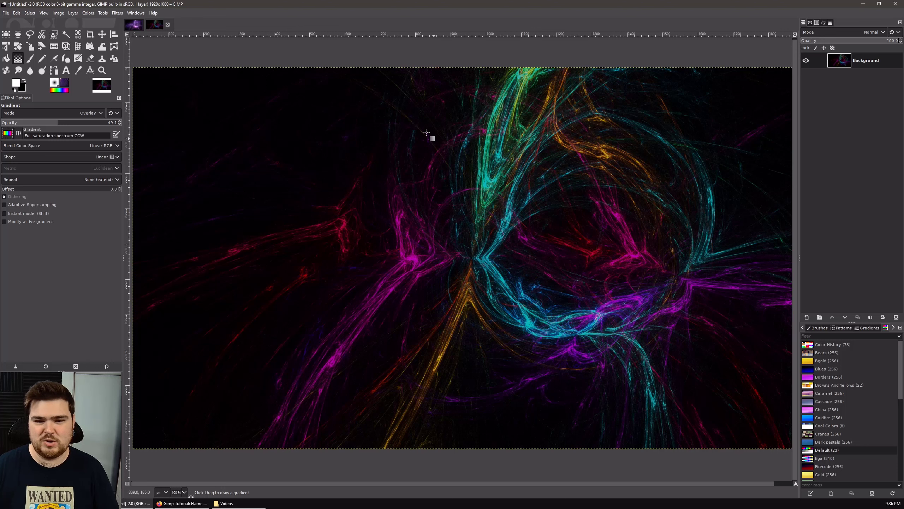
{"action": "key", "text": "ctrl+z"}
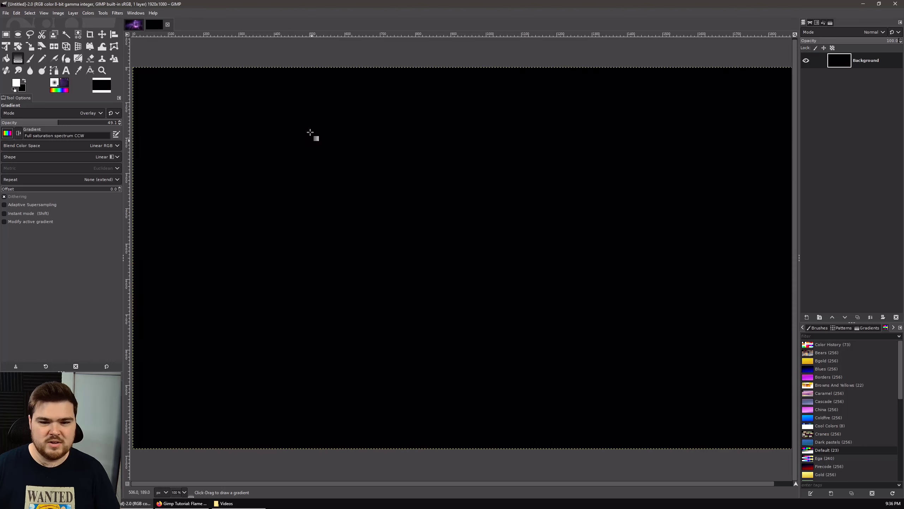
- Reopen the Flame filter, set its camera zoom to -0.25 and shift the camera off centre with X at 0.29
{"action": "left_click", "coordinate": [117, 13]}
{"action": "left_click", "coordinate": [142, 34]}
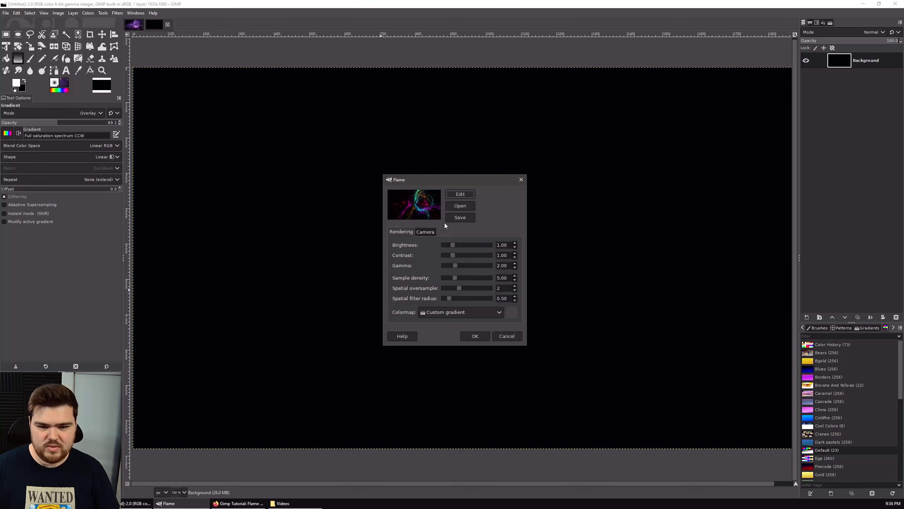
{"action": "left_click", "coordinate": [428, 232]}
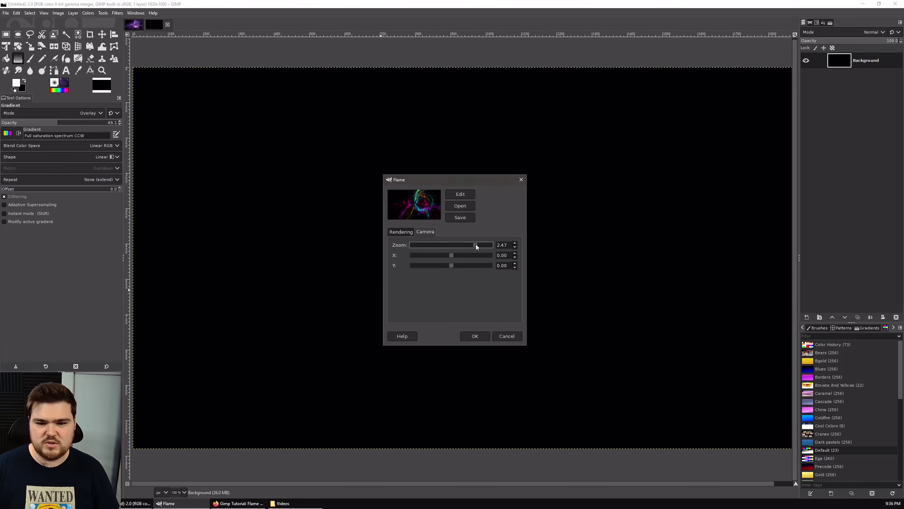
{"action": "left_click_drag", "start_coordinate": [476, 246], "coordinate": [440, 245]}
{"action": "left_click_drag", "start_coordinate": [431, 242], "coordinate": [465, 265]}
- Reset the Flame camera's X and Y offsets to 0 and return to the rendering settings
{"action": "double_click", "coordinate": [510, 267]}
{"action": "type", "text": "0"}
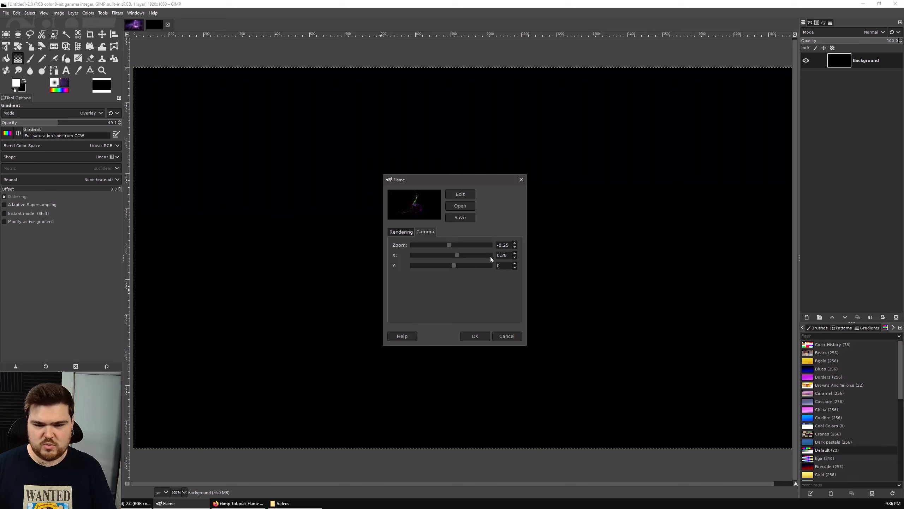
{"action": "double_click", "coordinate": [503, 255]}
{"action": "type", "text": "0"}
{"action": "left_click", "coordinate": [509, 245]}
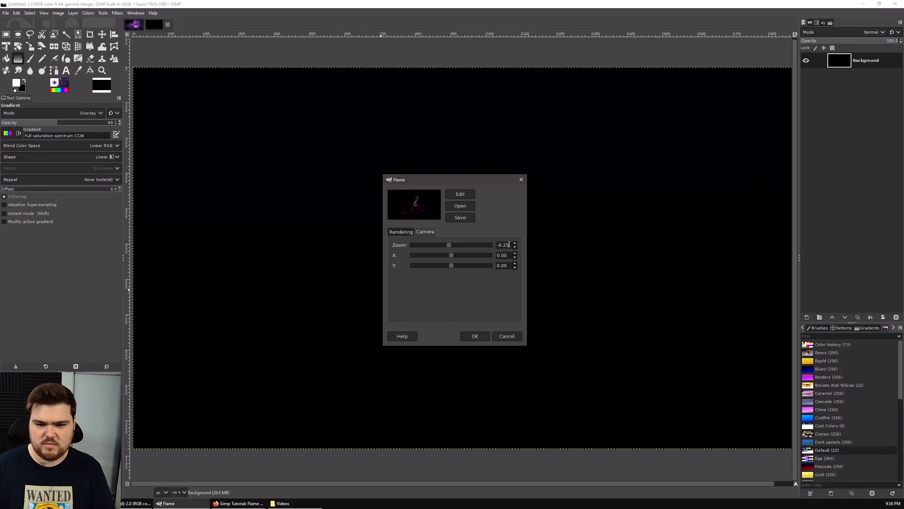
{"action": "left_click", "coordinate": [409, 231]}
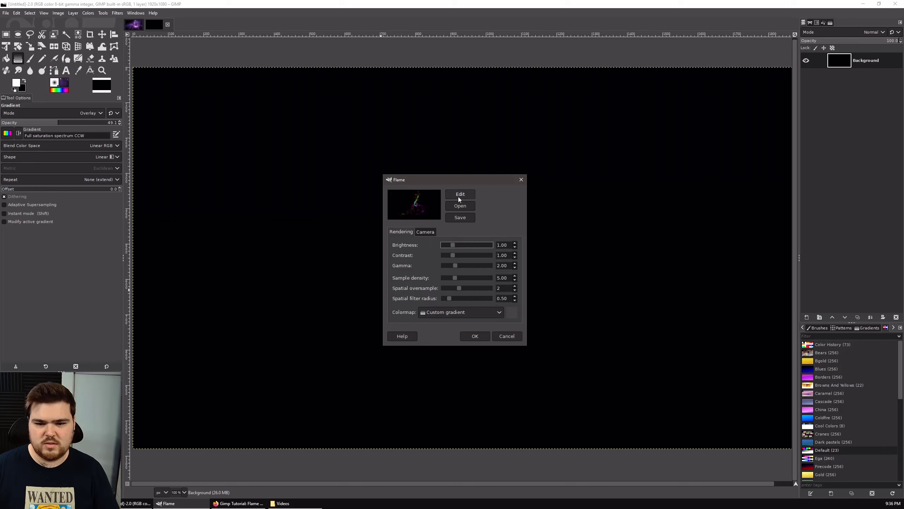
- Open the flame for editing, try generating new direction variants twice from the centre flame, and discard the edit
{"action": "left_click_drag", "start_coordinate": [456, 182], "coordinate": [397, 150]}
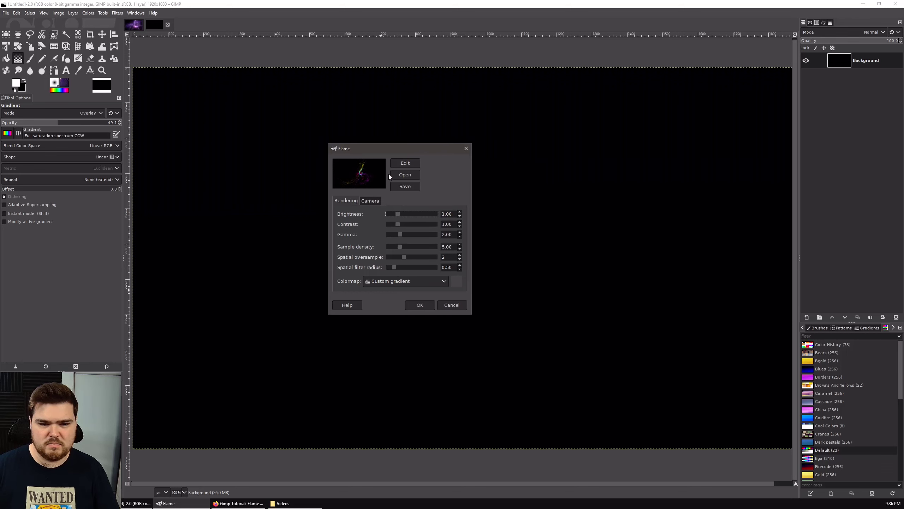
{"action": "left_click", "coordinate": [405, 163]}
{"action": "left_click_drag", "start_coordinate": [383, 146], "coordinate": [243, 132]}
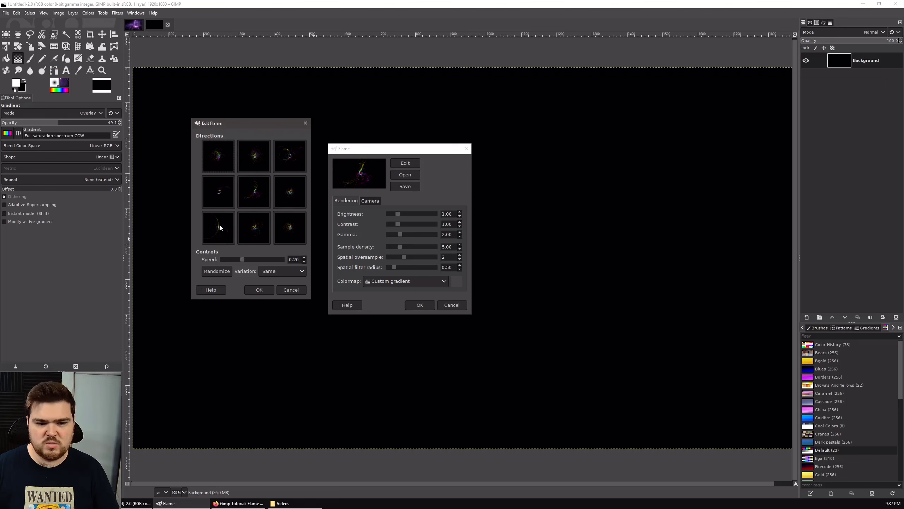
{"action": "left_click", "coordinate": [255, 196]}
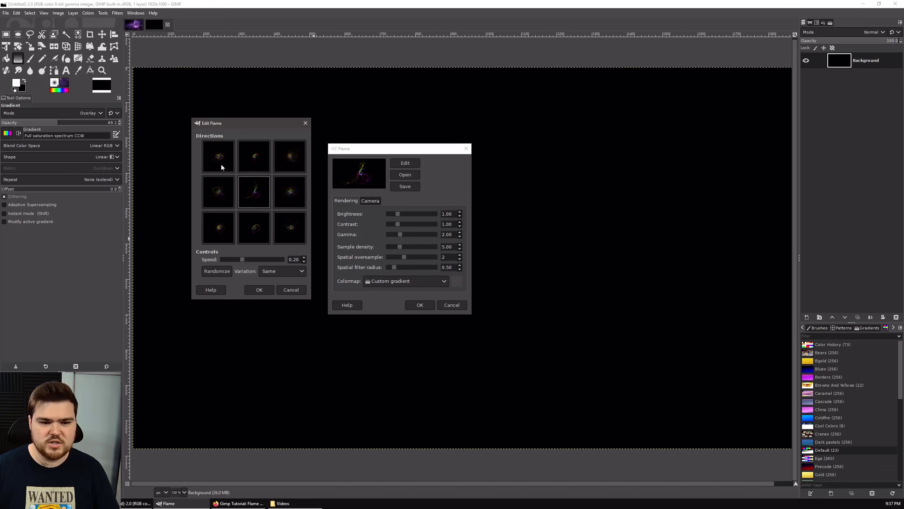
{"action": "left_click", "coordinate": [259, 195]}
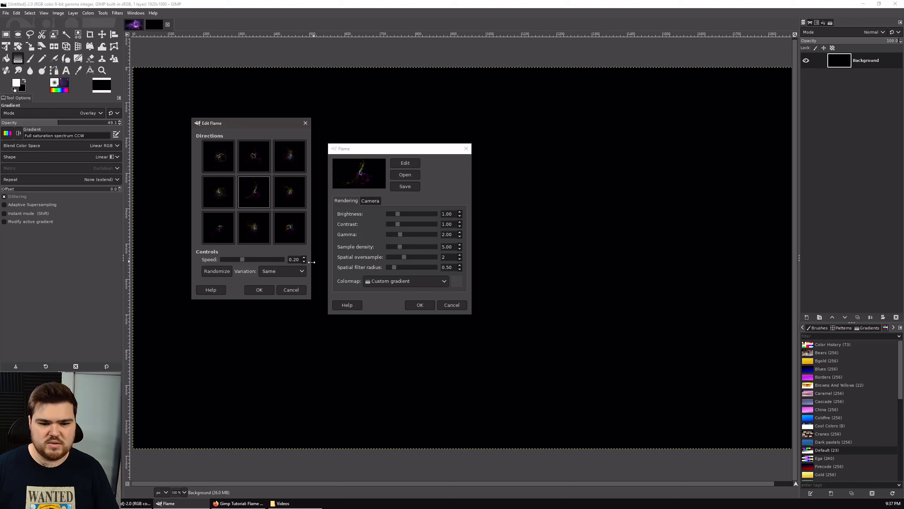
{"action": "left_click", "coordinate": [291, 290]}
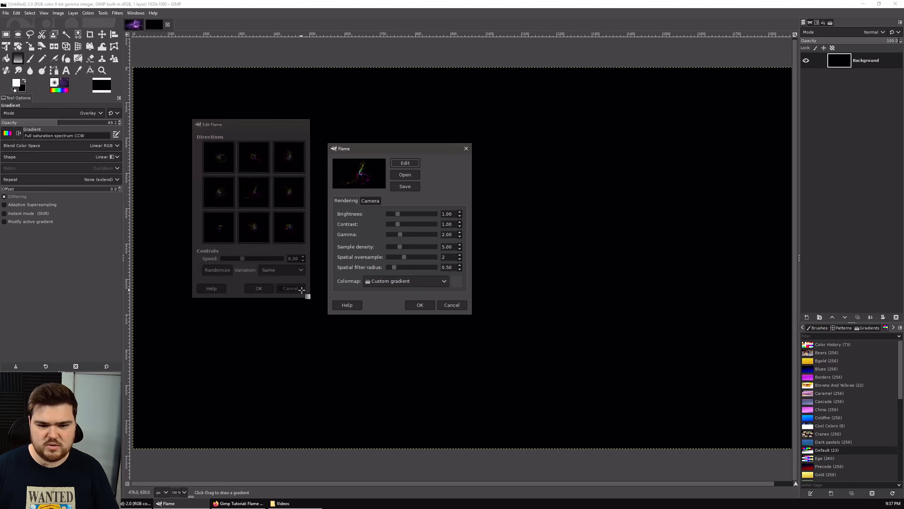
- Set the Flame colormap to gris josette, reopen the flame for editing and generate new directions from the centre variant
{"action": "left_click", "coordinate": [434, 282]}
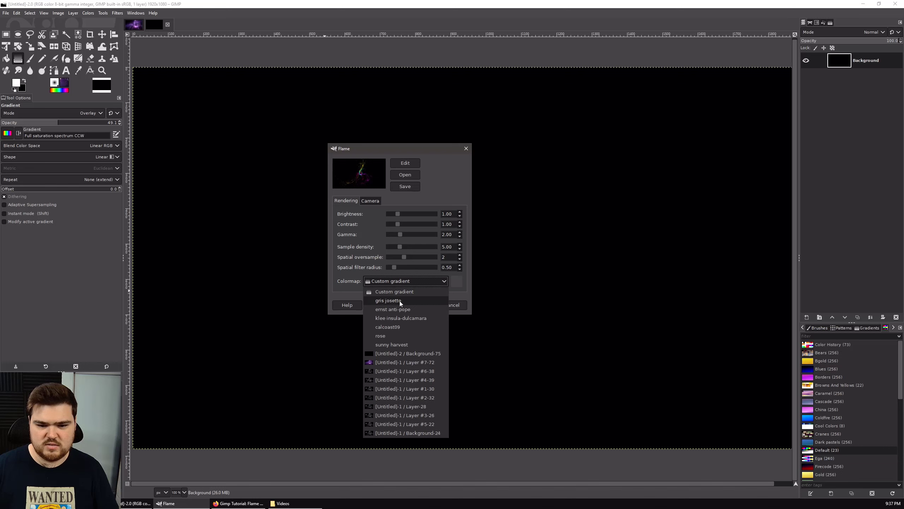
{"action": "left_click", "coordinate": [391, 301]}
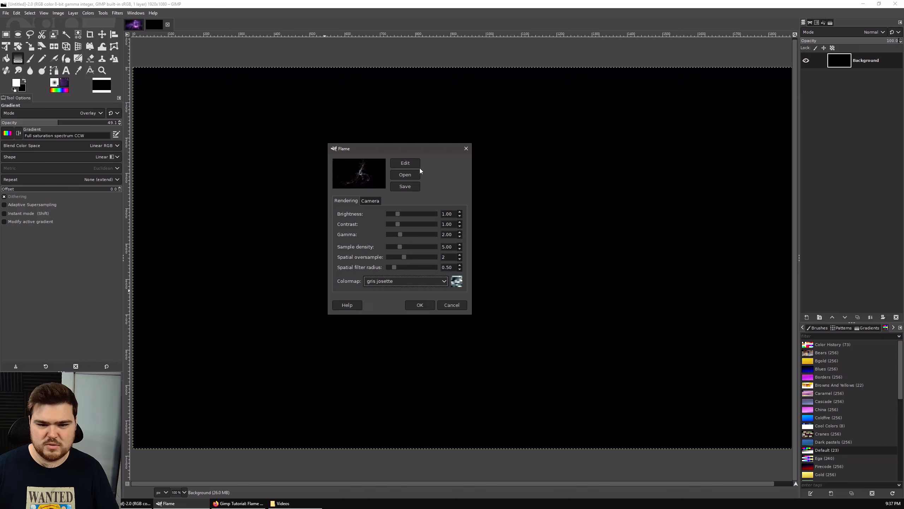
{"action": "left_click", "coordinate": [406, 163]}
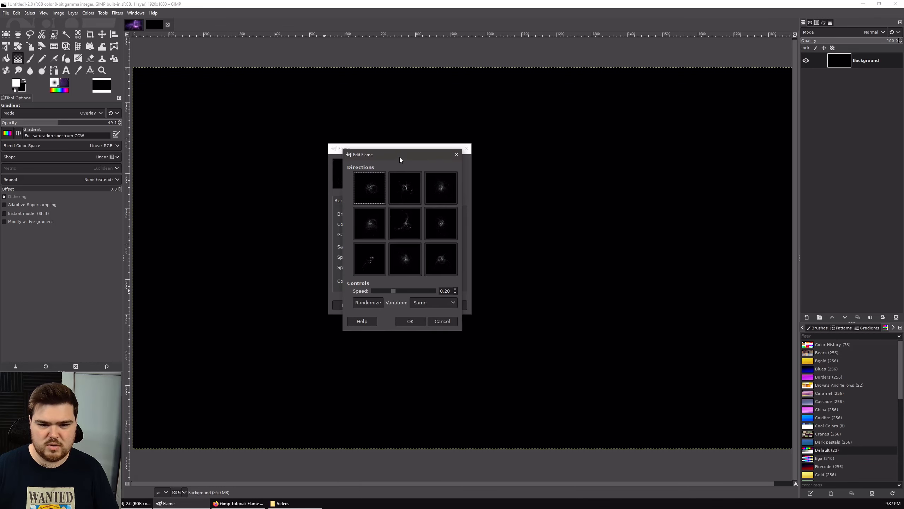
{"action": "left_click_drag", "start_coordinate": [400, 157], "coordinate": [258, 129]}
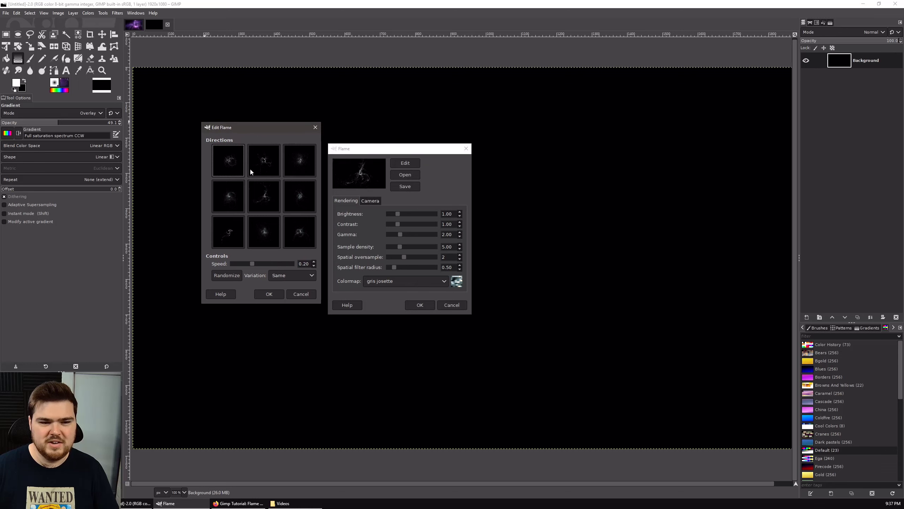
{"action": "left_click", "coordinate": [271, 200]}
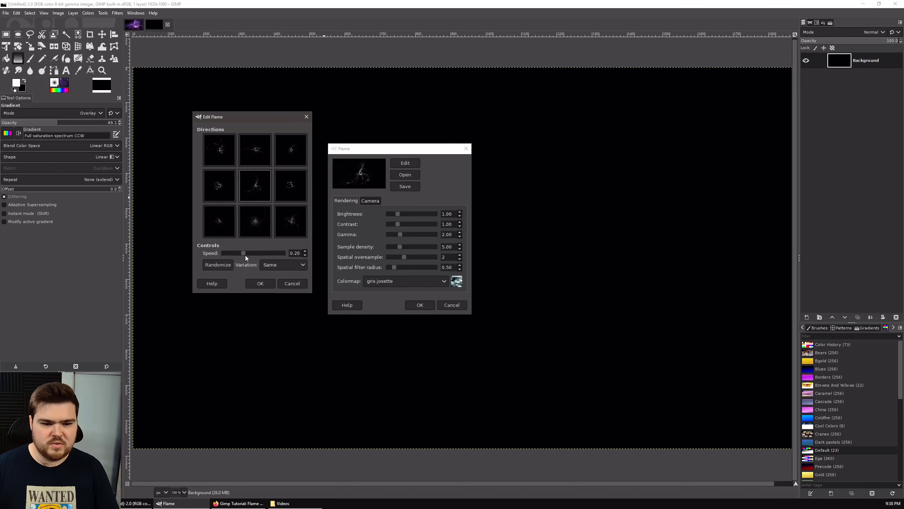
- Try Edit Flame speeds of 0.05 and 0.48, and settle on 0.26
{"action": "mouse_move", "coordinate": [244, 253]}
{"action": "left_mouse_down"}
{"action": "mouse_move", "coordinate": [253, 251]}
{"action": "mouse_move", "coordinate": [230, 251]}
{"action": "left_mouse_up"}
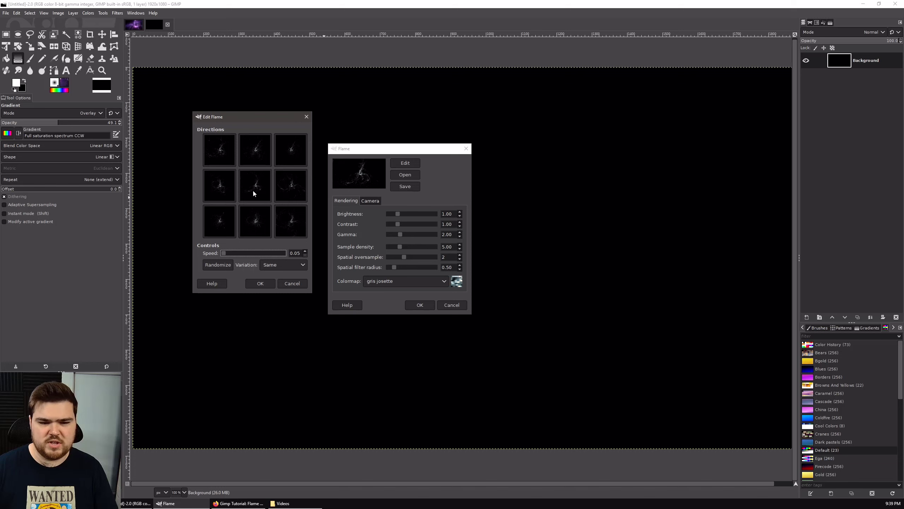
{"action": "left_click_drag", "start_coordinate": [225, 253], "coordinate": [277, 255]}
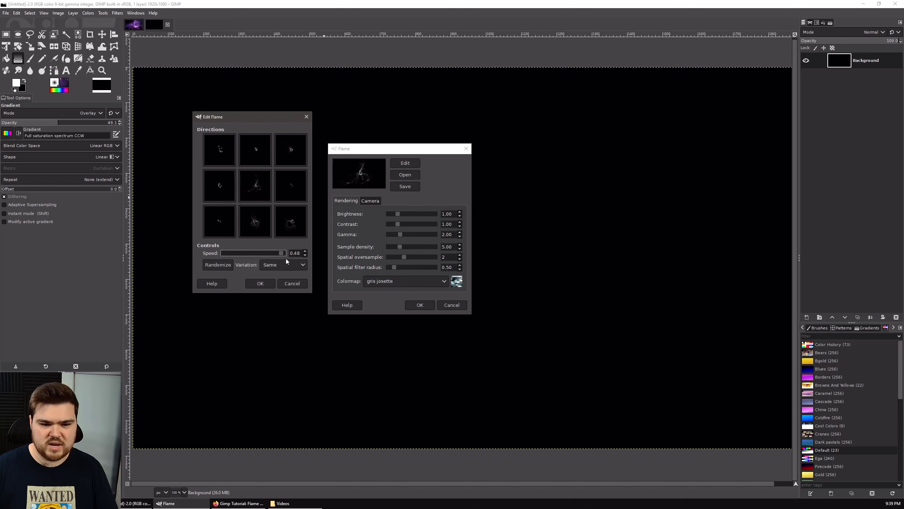
{"action": "left_click_drag", "start_coordinate": [270, 255], "coordinate": [244, 257]}
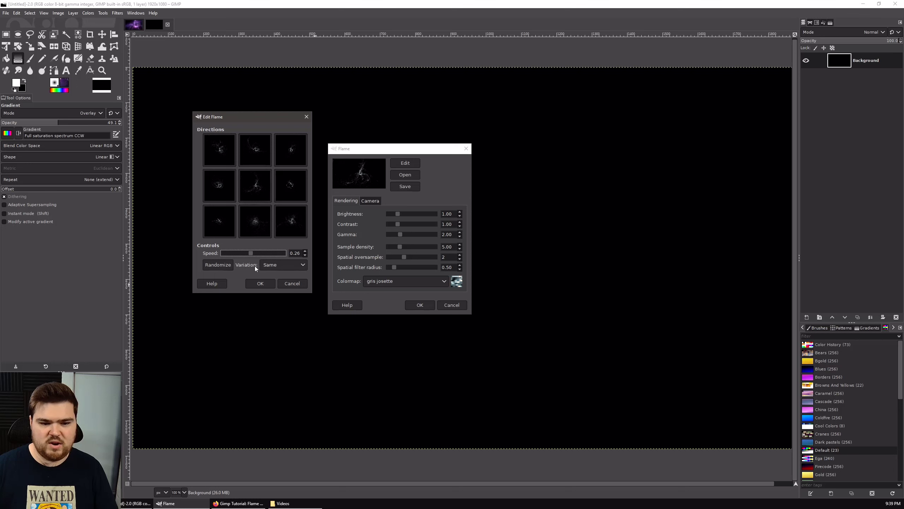
- Look through the Edit Flame variation types and try the Random and Linear variations
{"action": "left_click", "coordinate": [295, 266]}
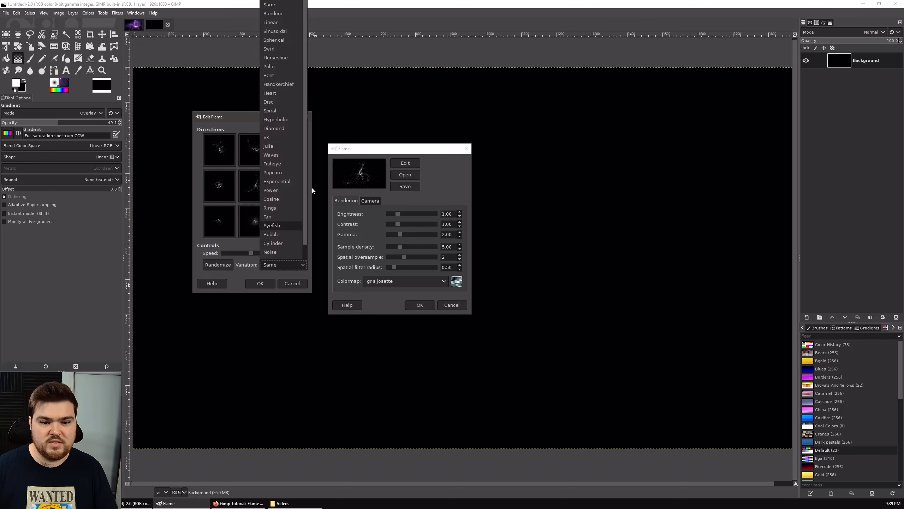
{"action": "scroll", "coordinate": [306, 166], "scroll_direction": "down", "scroll_amount": 2}
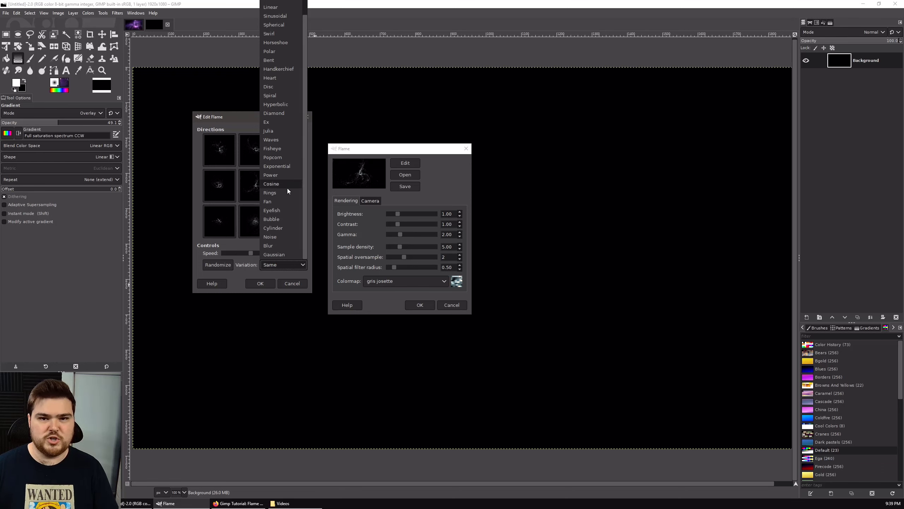
{"action": "scroll", "coordinate": [287, 187], "scroll_direction": "up", "scroll_amount": 2}
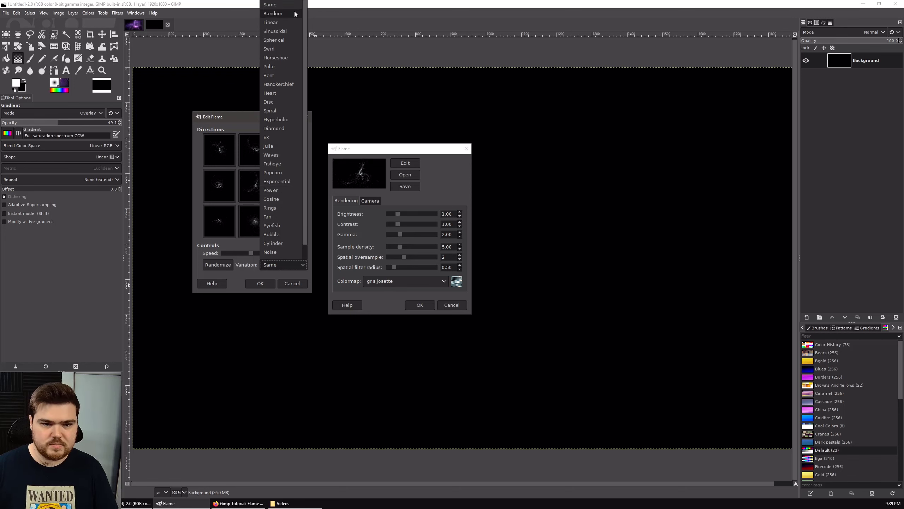
{"action": "left_click", "coordinate": [277, 268]}
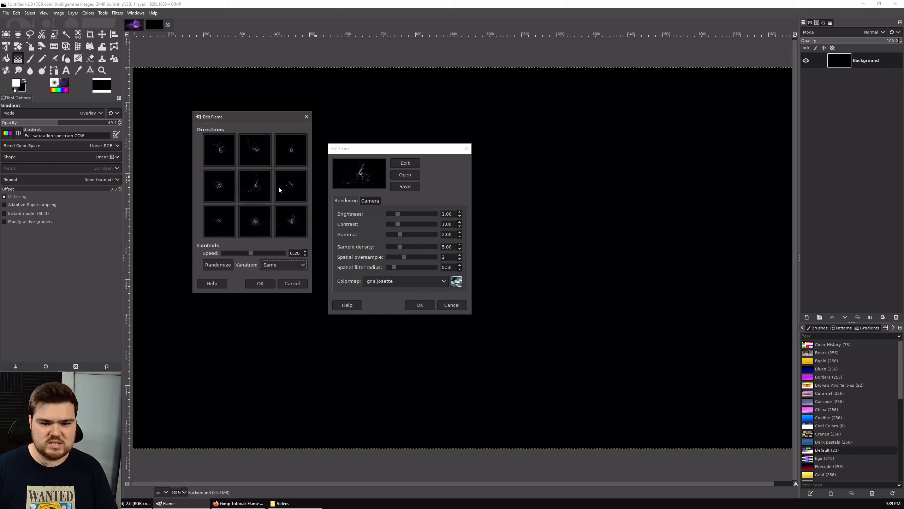
{"action": "left_click", "coordinate": [281, 265]}
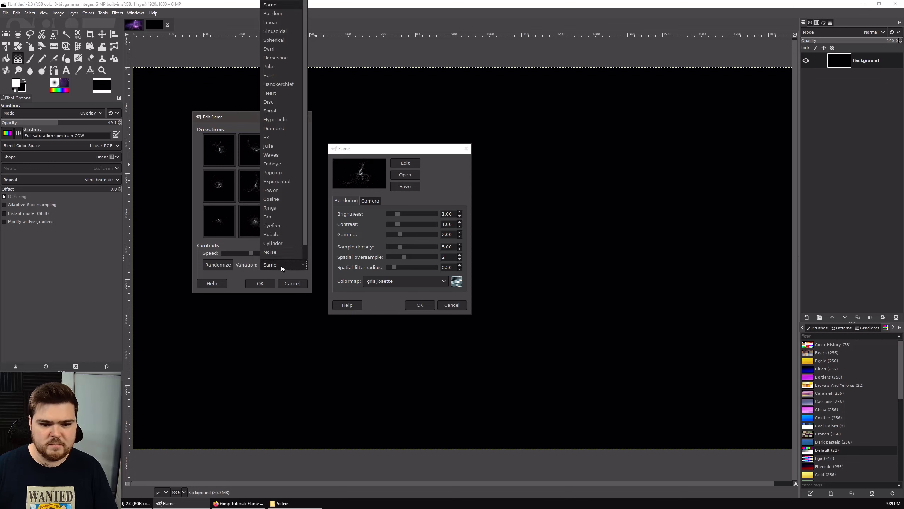
{"action": "left_click", "coordinate": [286, 14]}
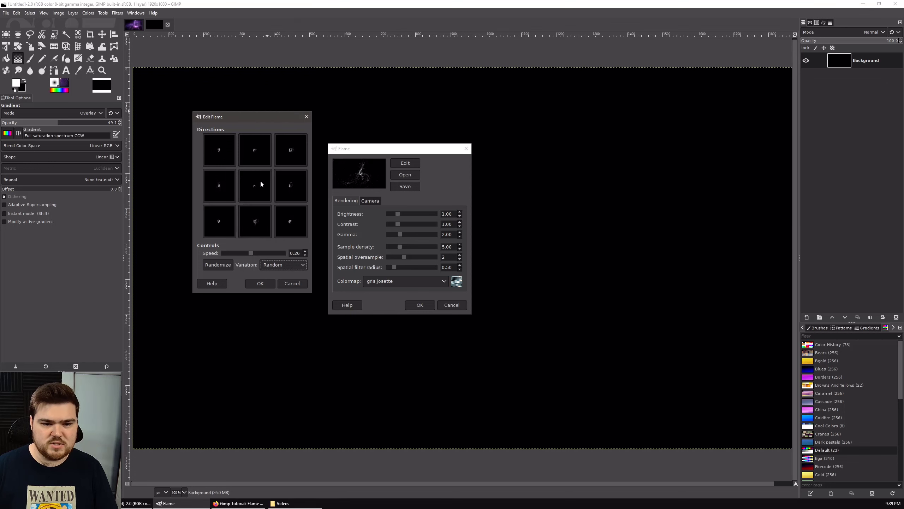
{"action": "left_click", "coordinate": [280, 265]}
{"action": "left_click", "coordinate": [279, 24]}
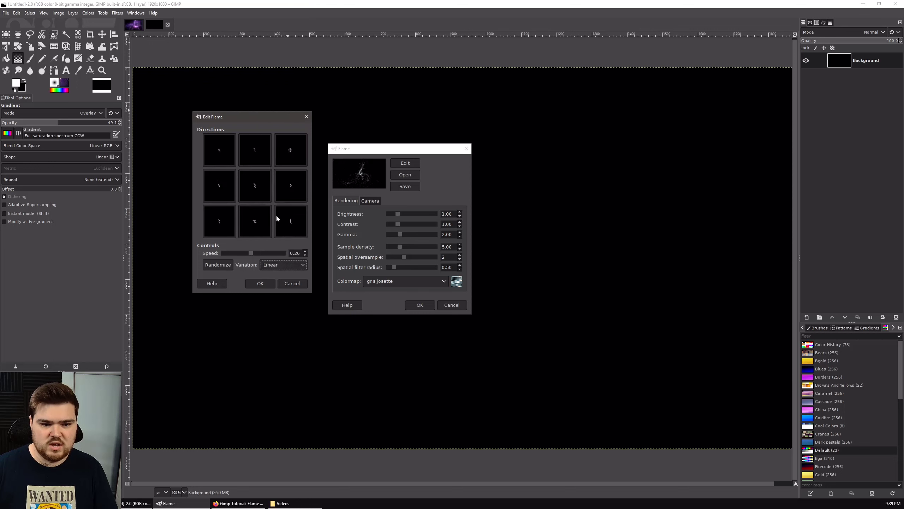
- Try the Spherical, Swirl, Diamond and Popcorn variations in Edit Flame
{"action": "left_click", "coordinate": [277, 264]}
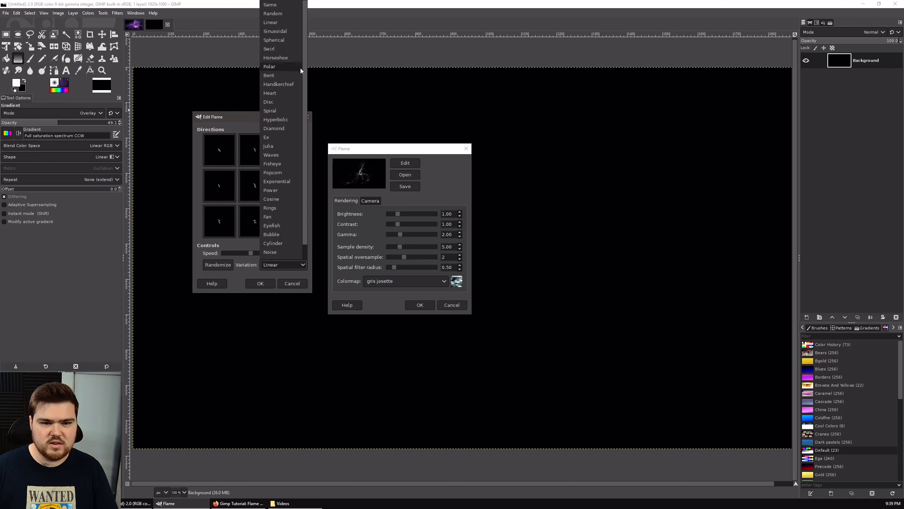
{"action": "left_click", "coordinate": [282, 41]}
{"action": "left_click", "coordinate": [276, 268]}
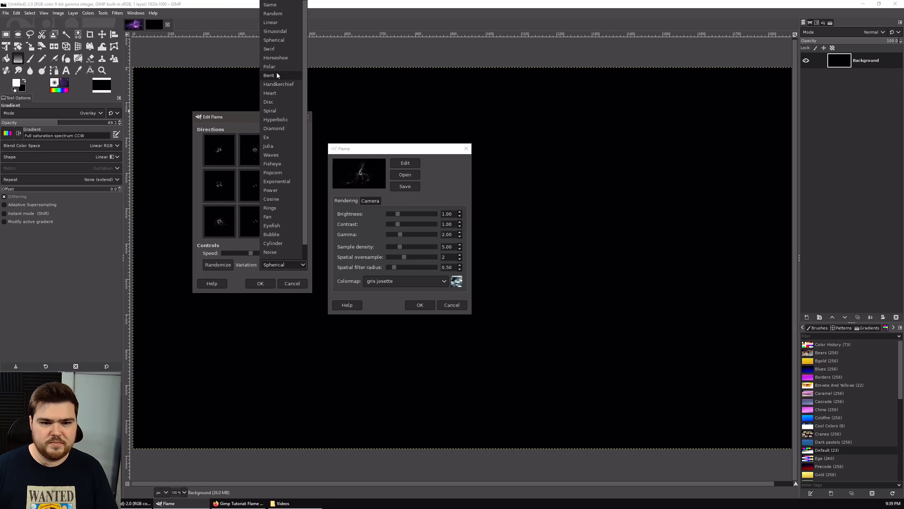
{"action": "left_click", "coordinate": [275, 49]}
{"action": "left_click", "coordinate": [277, 267]}
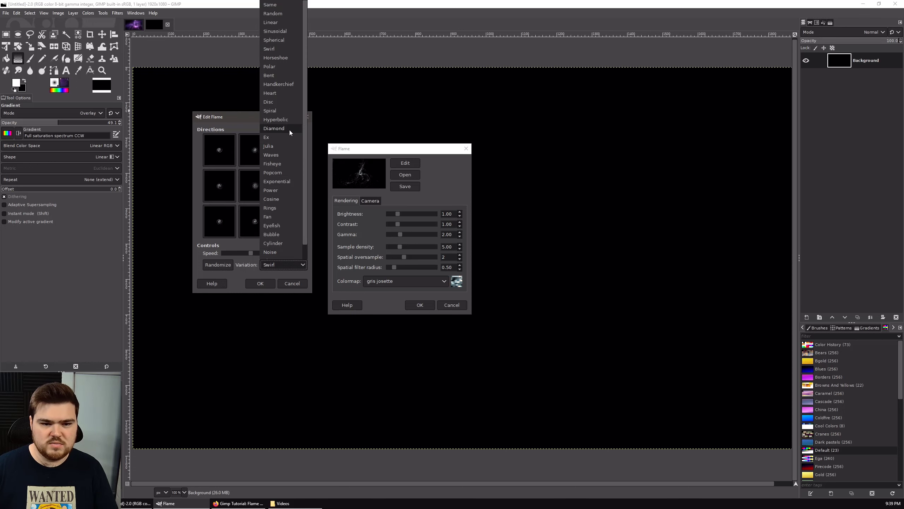
{"action": "left_click", "coordinate": [277, 129]}
{"action": "left_click", "coordinate": [282, 265]}
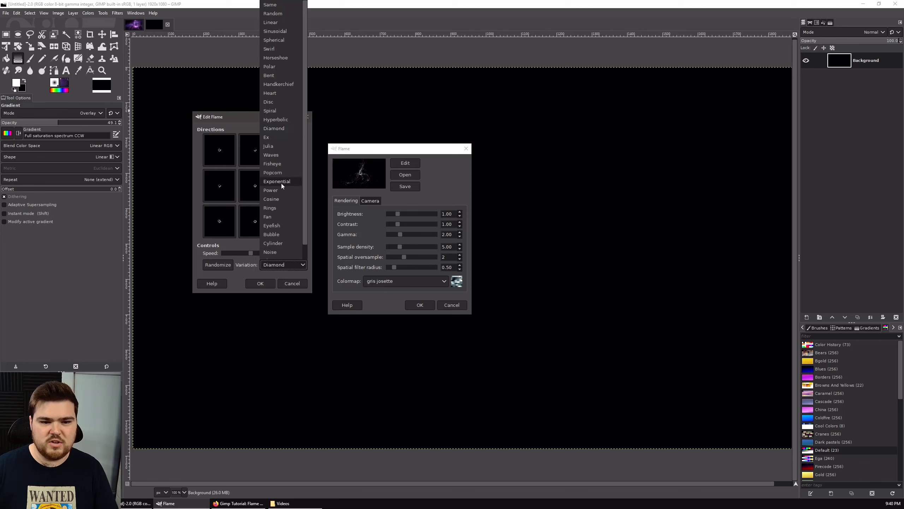
{"action": "left_click", "coordinate": [278, 173]}
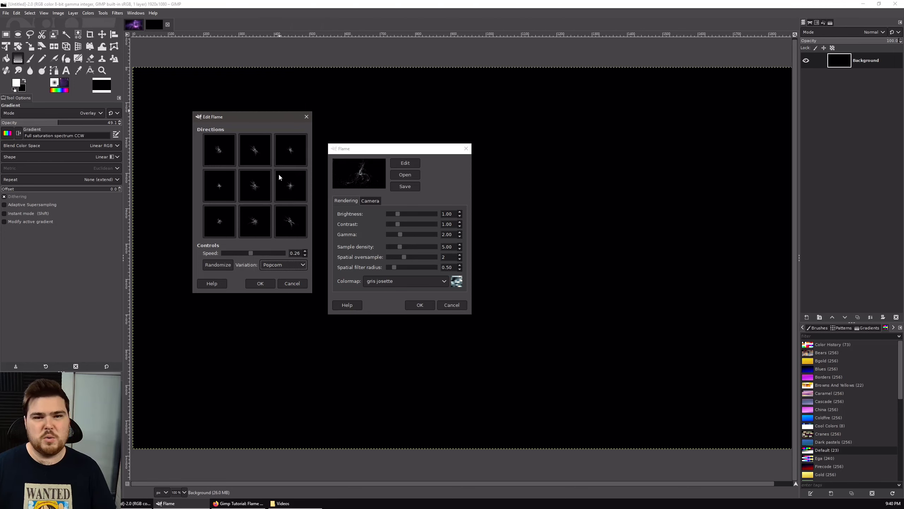
- Try the Fan, Eyefish, Noise, Blur and Gaussian variations, and randomize the Gaussian flames
{"action": "left_click", "coordinate": [279, 264]}
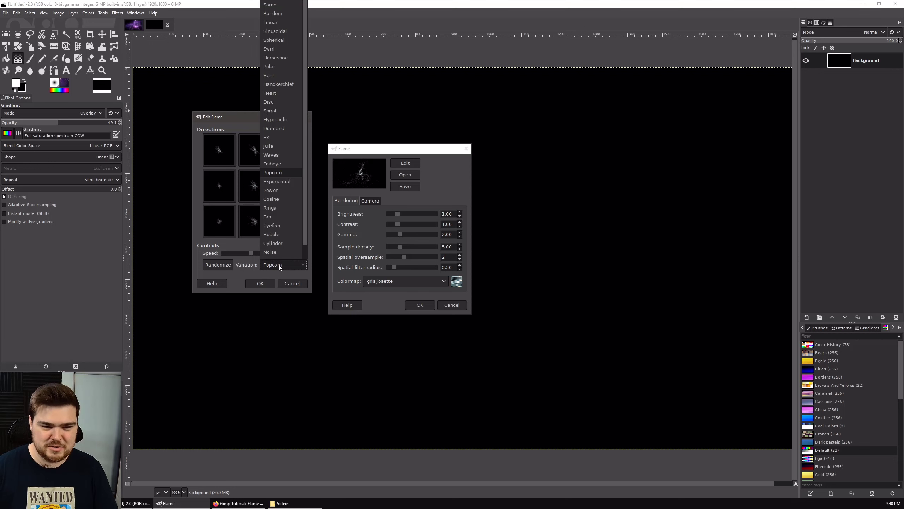
{"action": "left_click", "coordinate": [278, 218]}
{"action": "left_click", "coordinate": [281, 264]}
{"action": "left_click", "coordinate": [280, 224]}
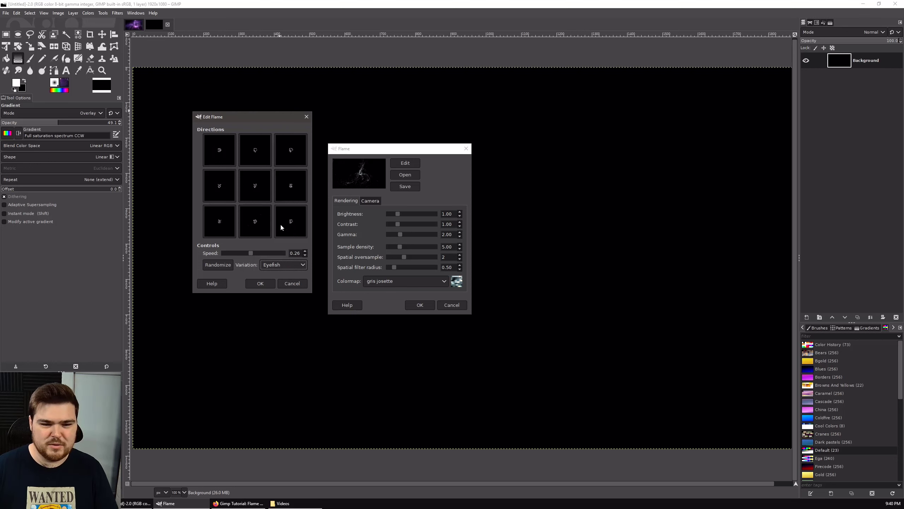
{"action": "left_click", "coordinate": [280, 263]}
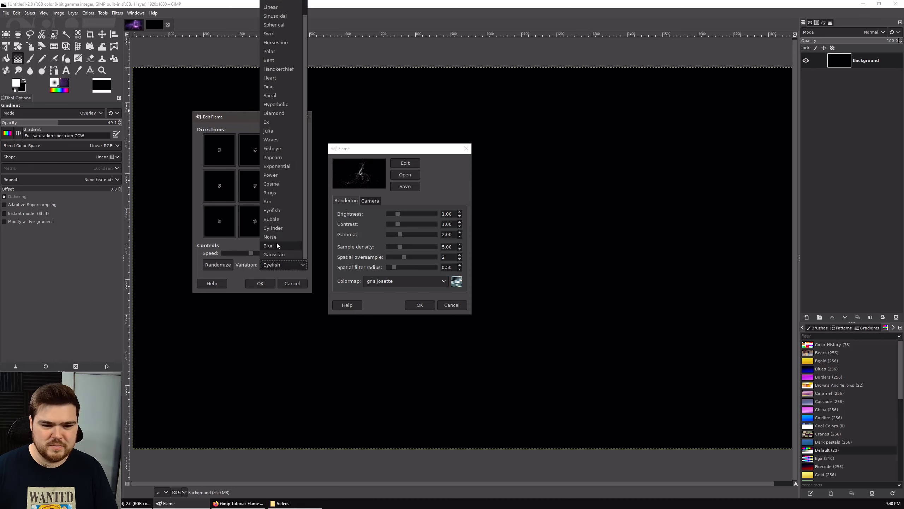
{"action": "left_click", "coordinate": [277, 240]}
{"action": "left_click", "coordinate": [278, 265]}
{"action": "left_click", "coordinate": [275, 248]}
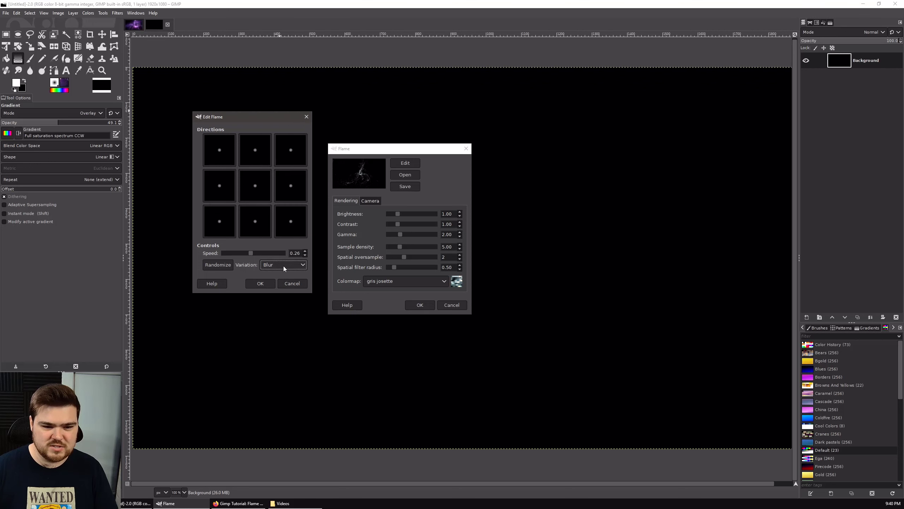
{"action": "left_click", "coordinate": [283, 265]}
{"action": "left_click", "coordinate": [279, 256]}
{"action": "left_click", "coordinate": [222, 265]}
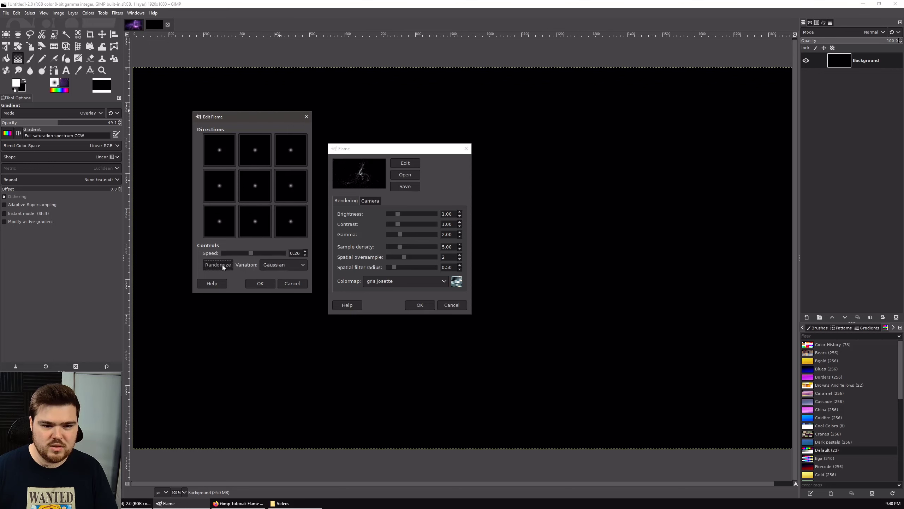
- Set the Edit Flame speed to 0.29, and compare the Popcorn, Swirl and Sinusoidal variations before settling on Spherical
{"action": "left_click_drag", "start_coordinate": [252, 252], "coordinate": [265, 254]}
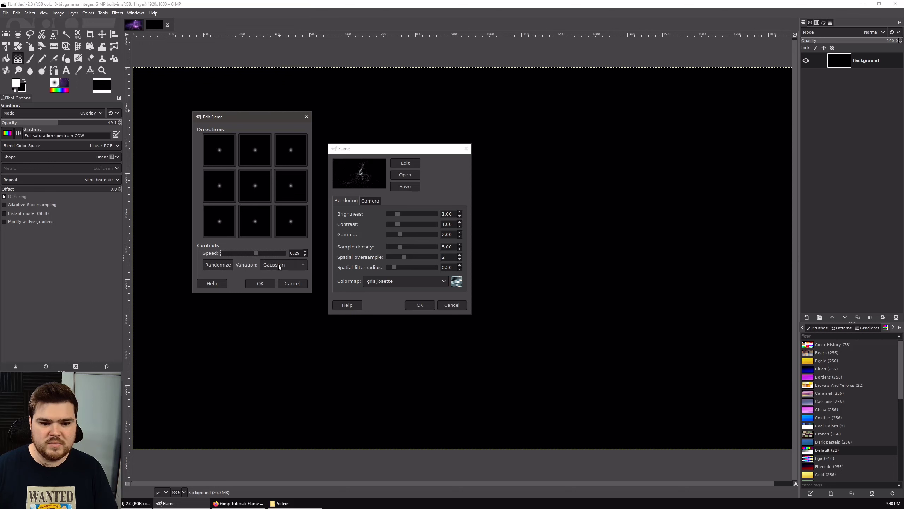
{"action": "left_click", "coordinate": [278, 264]}
{"action": "left_click", "coordinate": [283, 161]}
{"action": "left_click", "coordinate": [295, 263]}
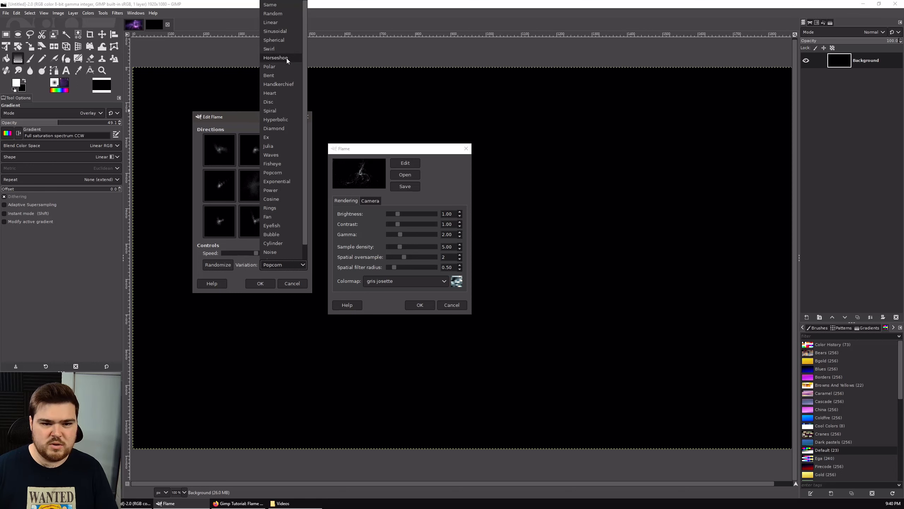
{"action": "left_click", "coordinate": [281, 50]}
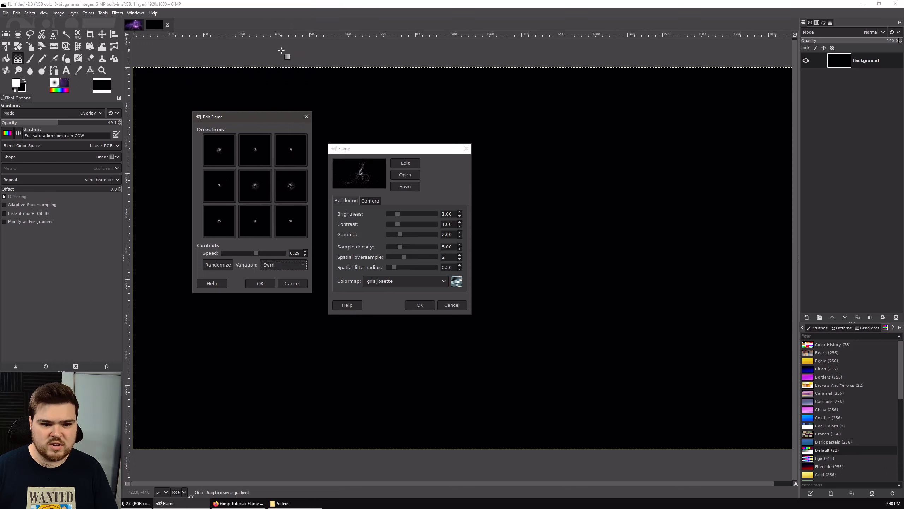
{"action": "left_click", "coordinate": [287, 261]}
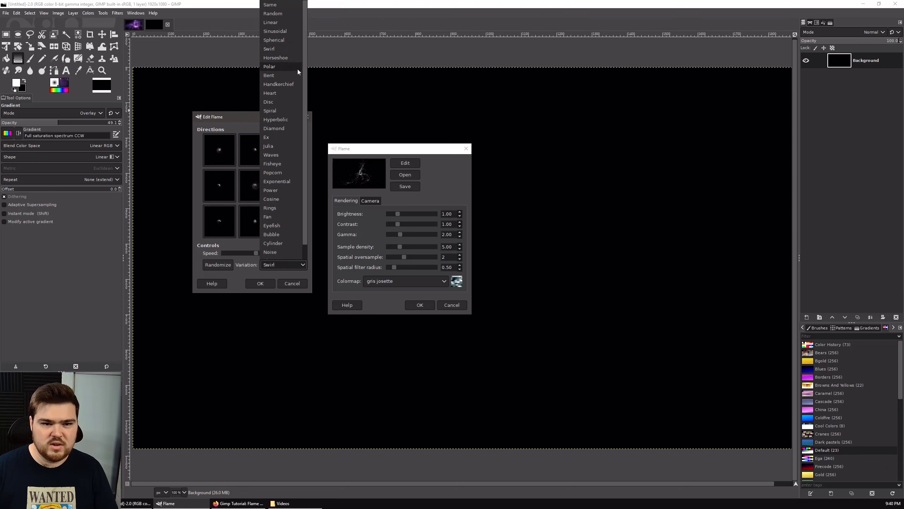
{"action": "left_click", "coordinate": [283, 32]}
{"action": "left_click", "coordinate": [281, 264]}
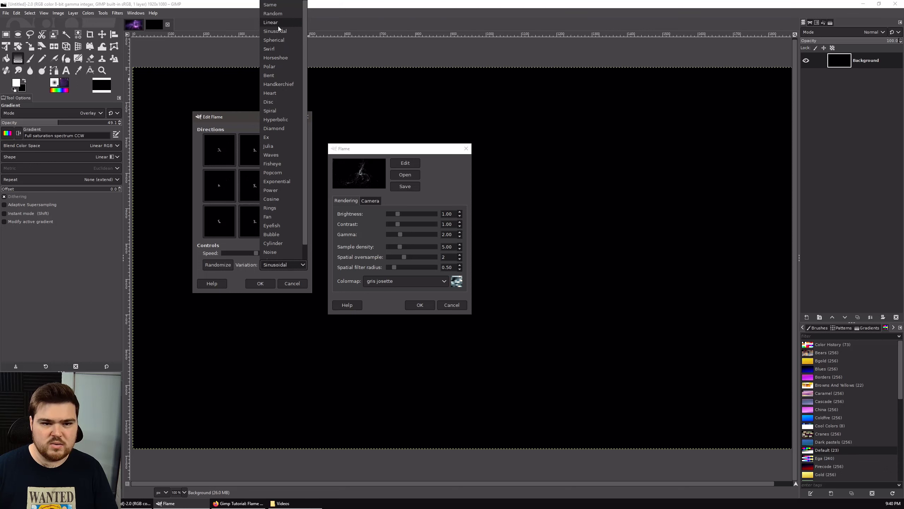
{"action": "left_click", "coordinate": [278, 41]}
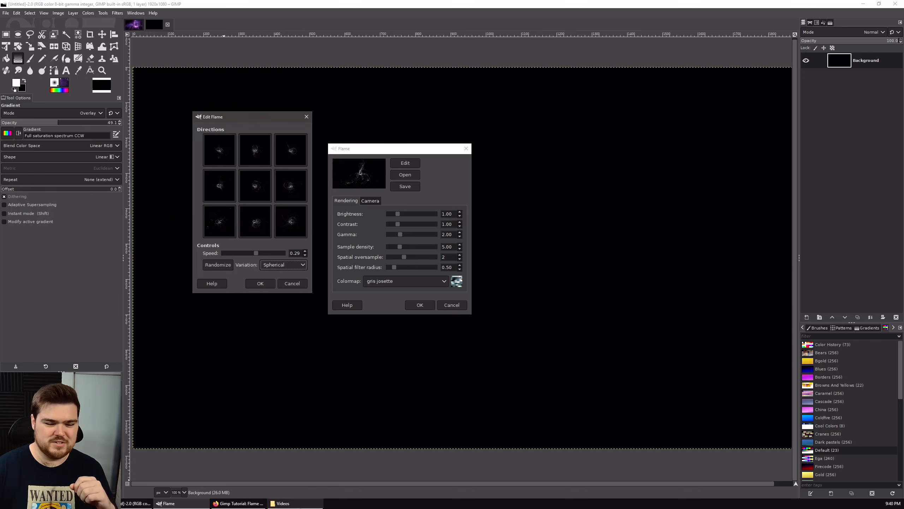
- Switch to Firefox to view the Gimp Tutorial: Flame Plugin video page, and return to GIMP
{"action": "left_click", "coordinate": [238, 503]}
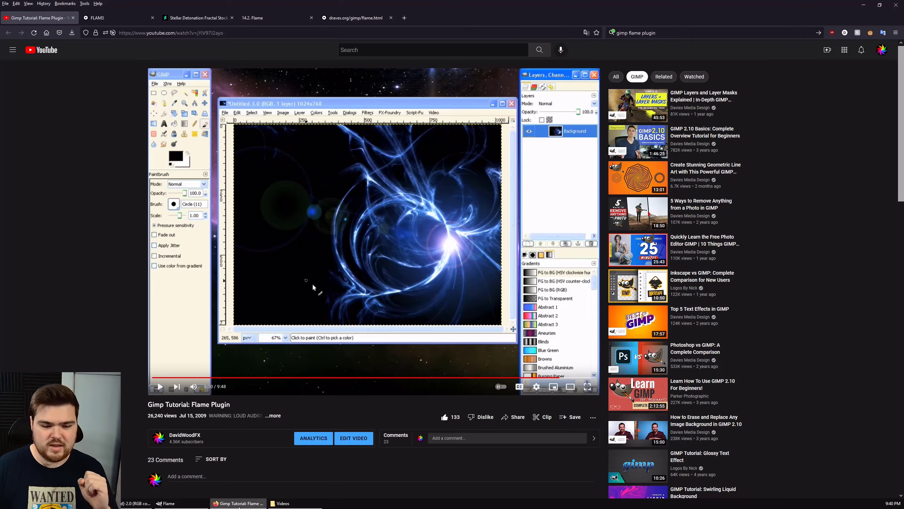
{"action": "left_click", "coordinate": [255, 503]}
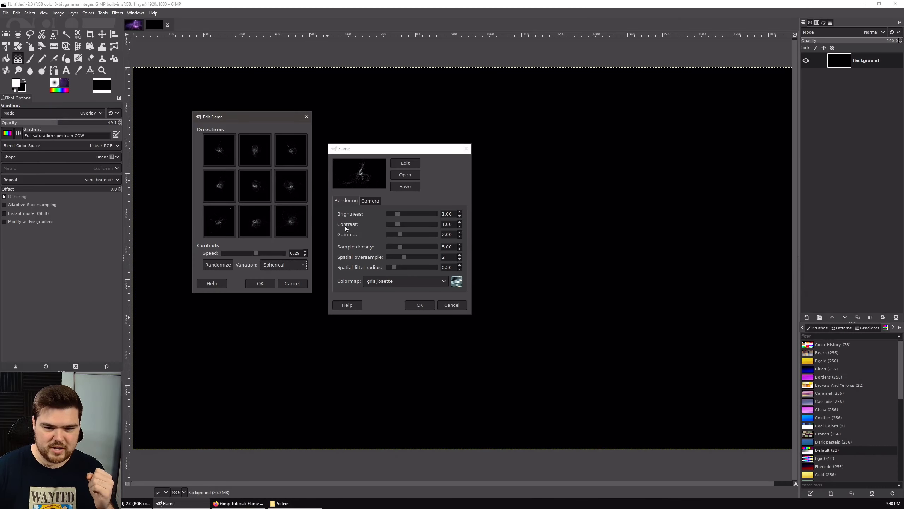
- Randomize the Spherical flame directions repeatedly to find a more interesting set of shapes
{"action": "left_click", "coordinate": [219, 265]}
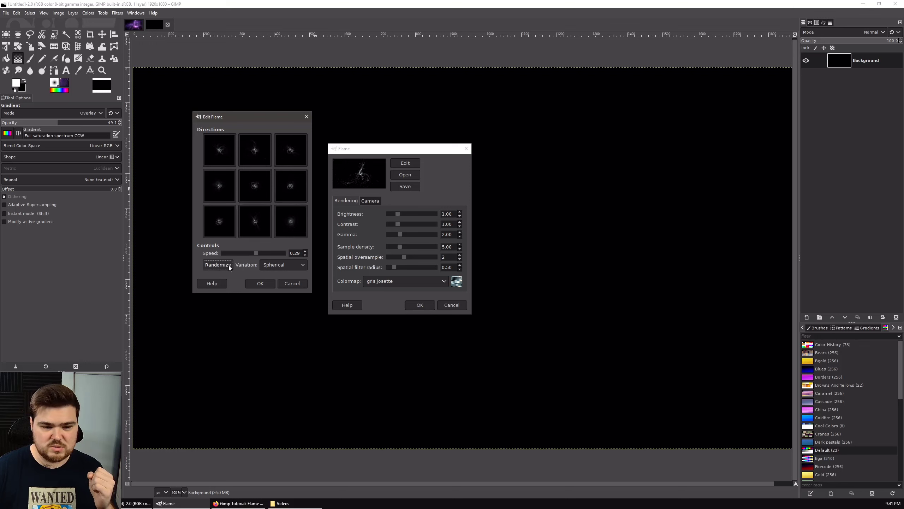
{"action": "left_click", "coordinate": [229, 265]}
{"action": "left_click", "coordinate": [217, 264]}
{"action": "left_click", "coordinate": [217, 264]}
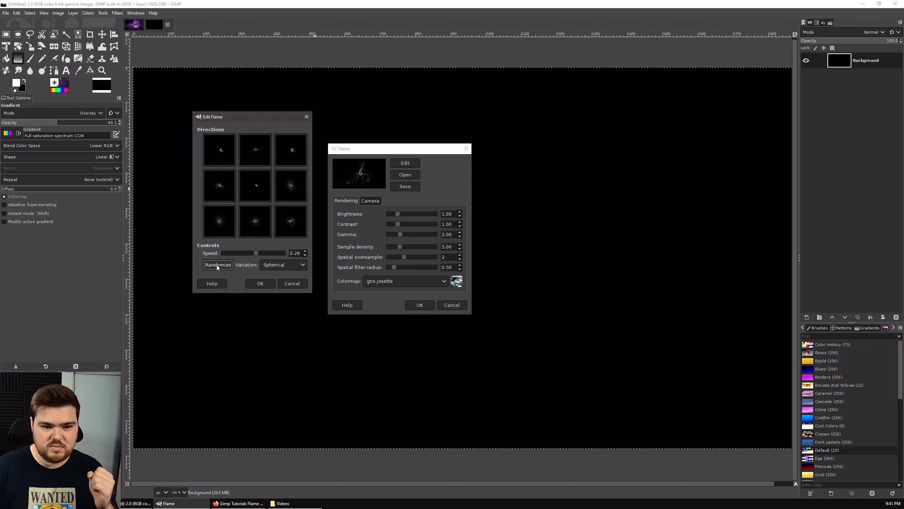
{"action": "left_click", "coordinate": [216, 265]}
{"action": "left_click", "coordinate": [217, 265]}
{"action": "left_click", "coordinate": [217, 264]}
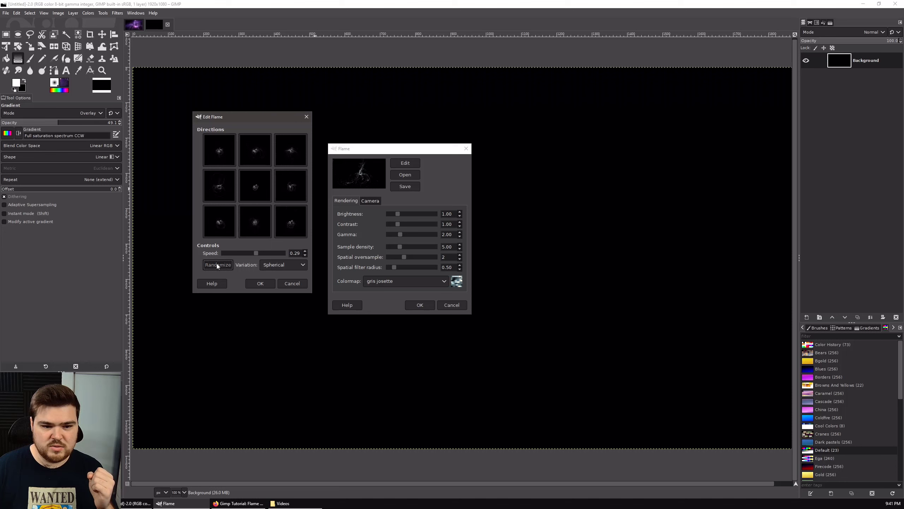
{"action": "left_click", "coordinate": [217, 264]}
{"action": "left_click", "coordinate": [216, 265]}
{"action": "left_click", "coordinate": [217, 265]}
{"action": "left_click", "coordinate": [217, 264]}
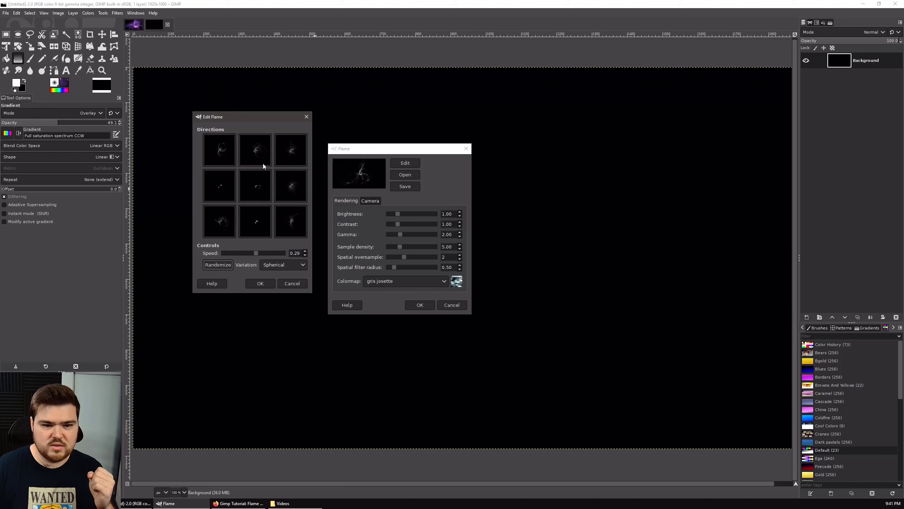
{"action": "left_click", "coordinate": [222, 265]}
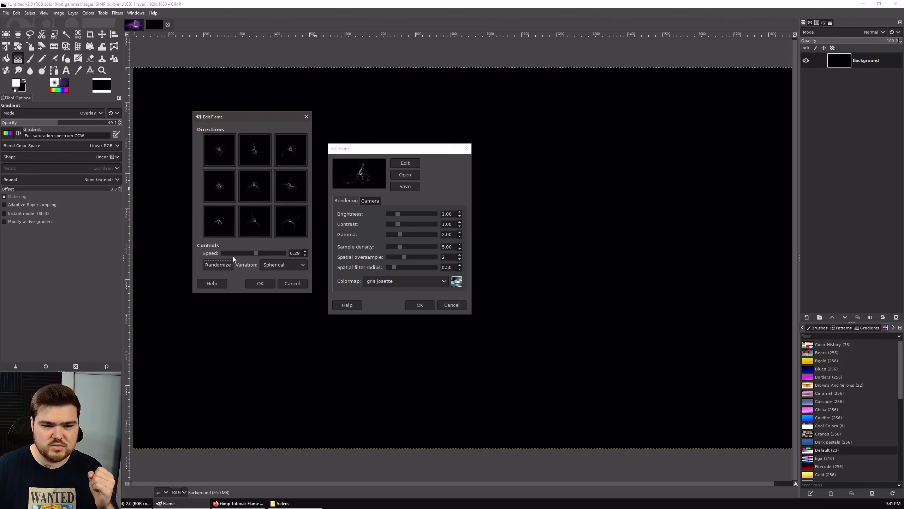
- Choose the flame variant directly right of the centre one, accept the edit and render it on the Background layer
{"action": "left_click", "coordinate": [290, 182]}
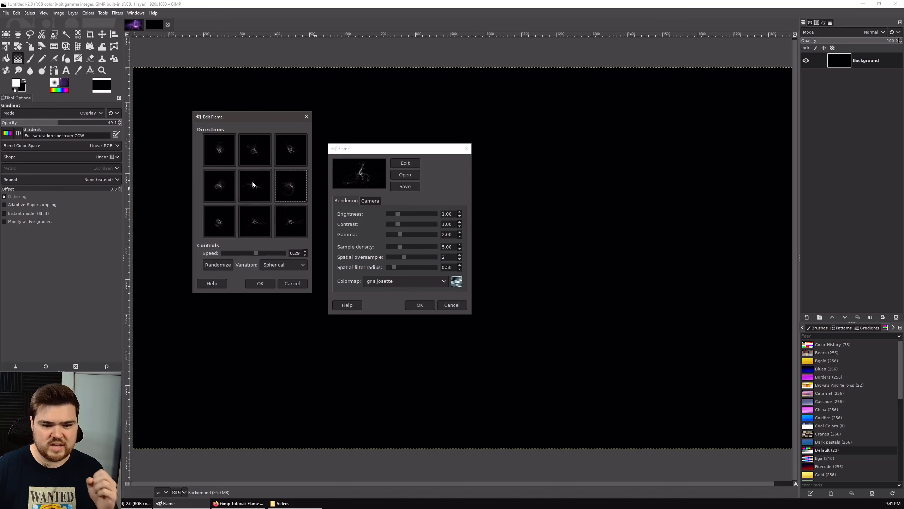
{"action": "left_click", "coordinate": [256, 286]}
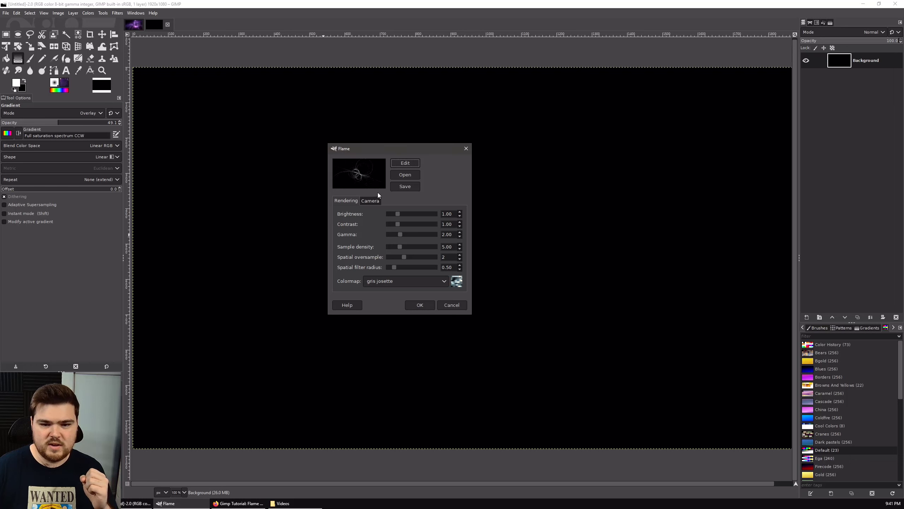
{"action": "left_click", "coordinate": [427, 308]}
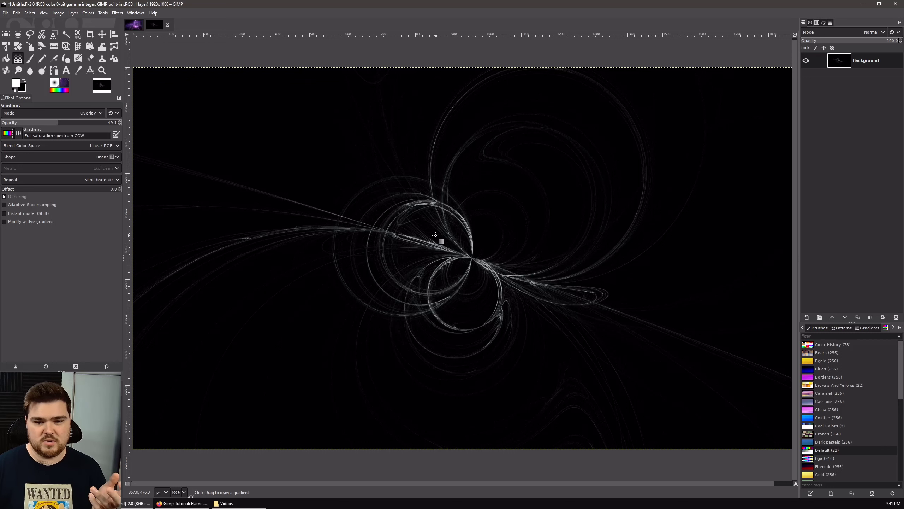
- Undo the Flame render and reopen the Flame filter
{"action": "left_click", "coordinate": [16, 12]}
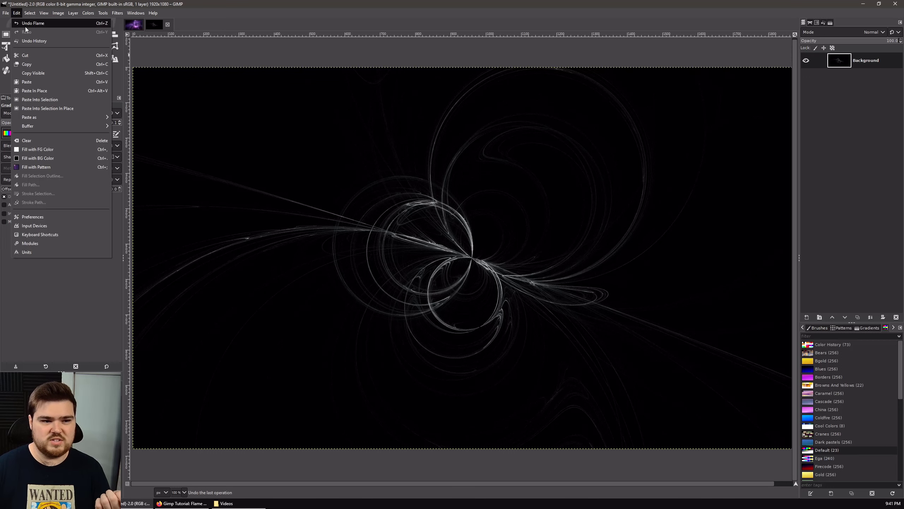
{"action": "left_click", "coordinate": [25, 24]}
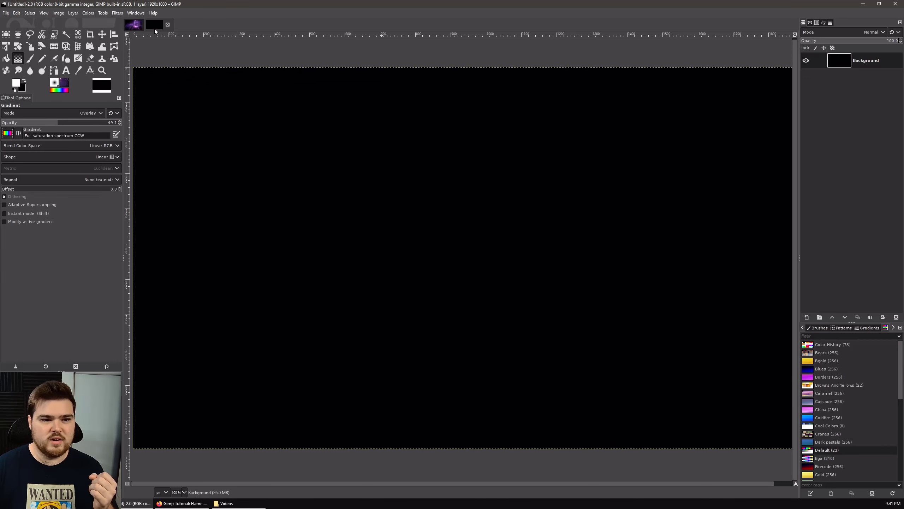
{"action": "left_click", "coordinate": [119, 13]}
{"action": "left_click", "coordinate": [138, 34]}
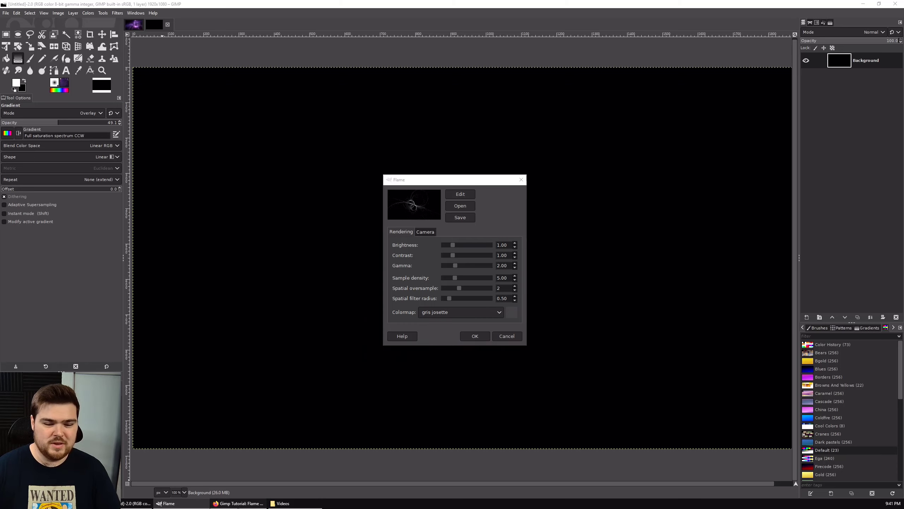
- Switch to Firefox and read the GIMP documentation on the Flame filter, from the overview and warning to the options
{"action": "left_click", "coordinate": [238, 503]}
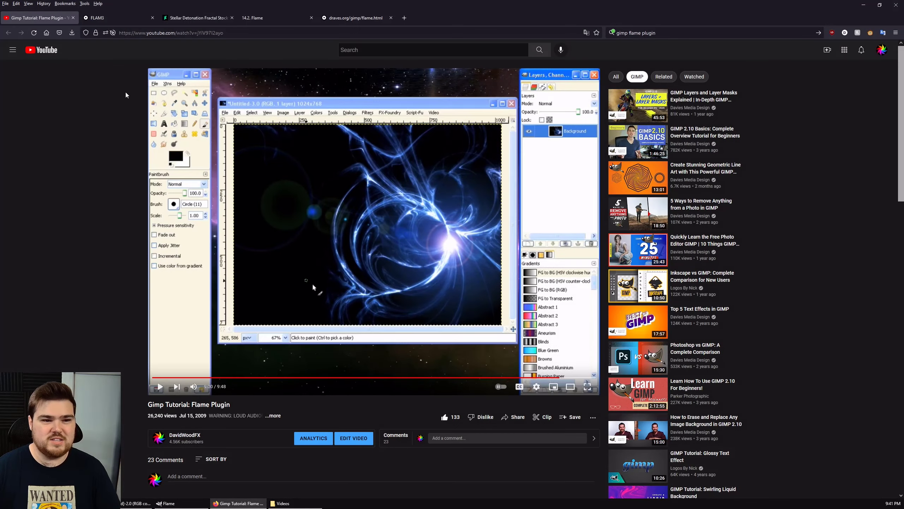
{"action": "left_click", "coordinate": [273, 18]}
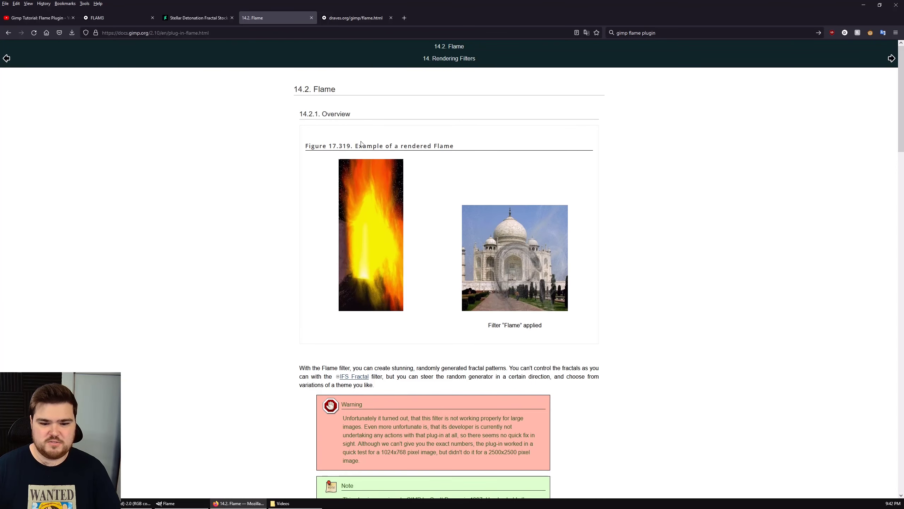
{"action": "scroll", "coordinate": [242, 242], "scroll_direction": "down", "scroll_amount": 3}
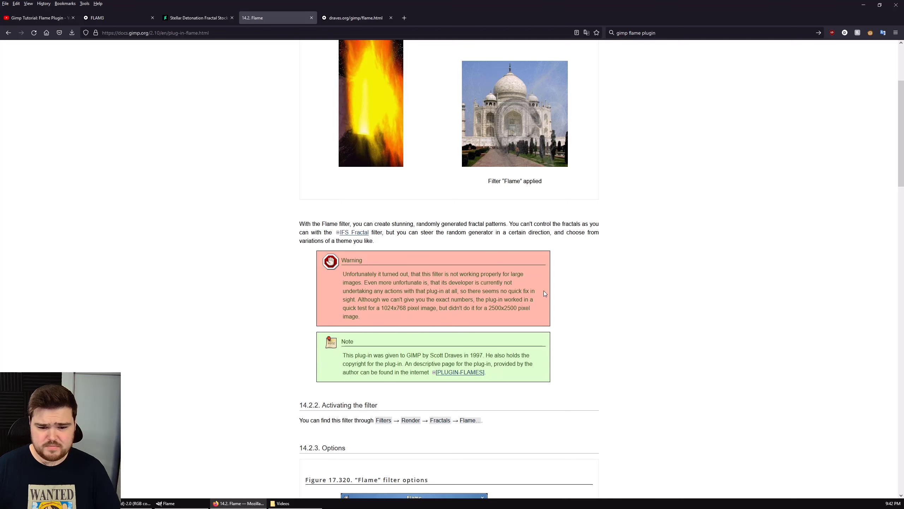
{"action": "scroll", "coordinate": [557, 283], "scroll_direction": "down", "scroll_amount": 2}
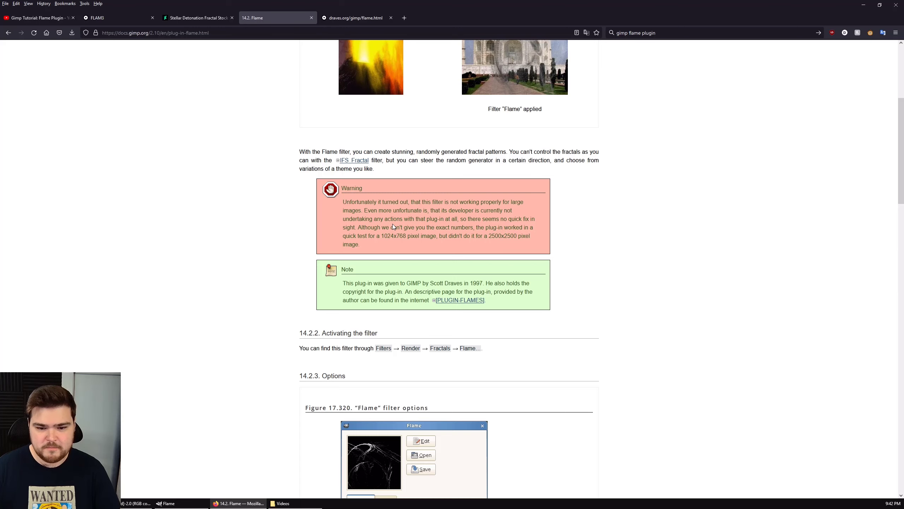
{"action": "scroll", "coordinate": [392, 223], "scroll_direction": "down", "scroll_amount": 4}
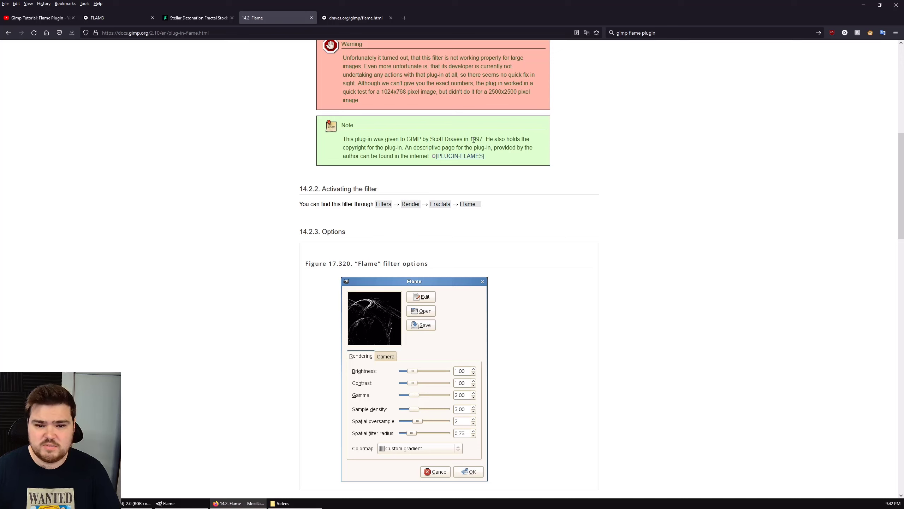
- Look through the FLAM3 site, the draves.org Flame plug-in page with its example images and interface screenshots, and the YouTube Flame tutorial
{"action": "left_click", "coordinate": [127, 21]}
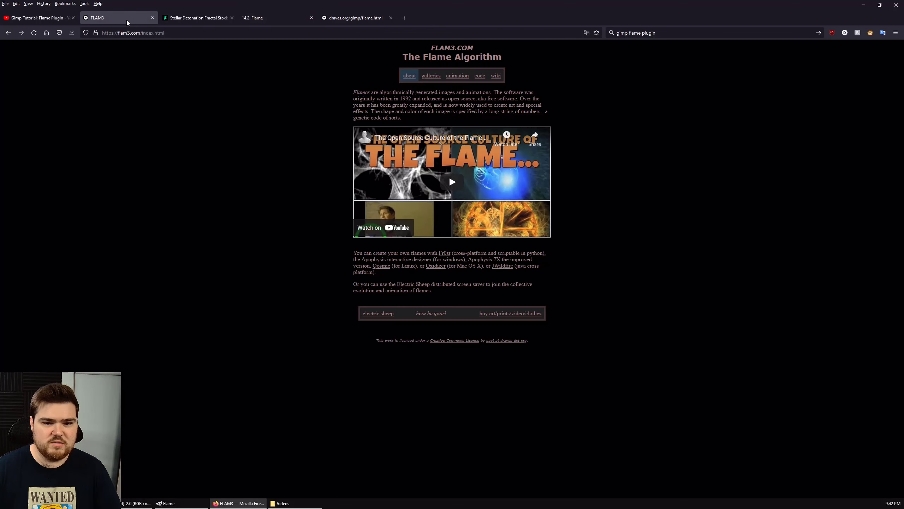
{"action": "left_click", "coordinate": [360, 18]}
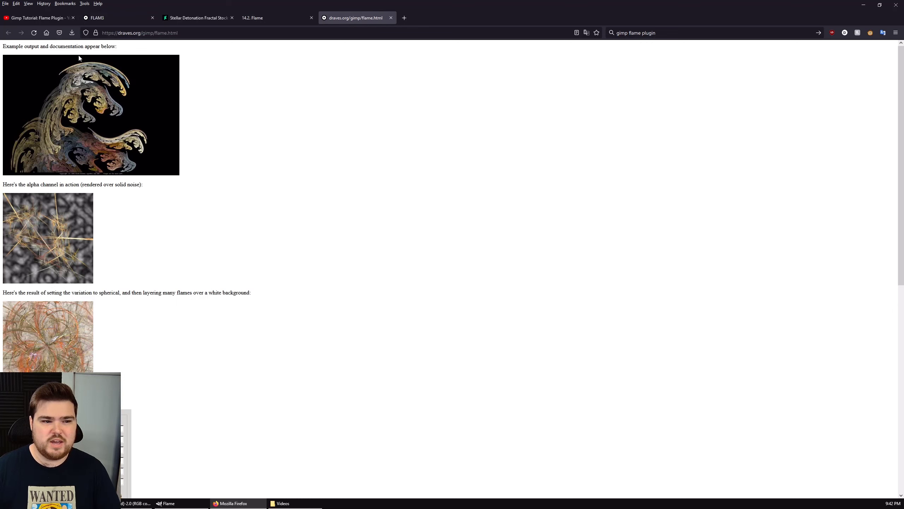
{"action": "scroll", "coordinate": [189, 310], "scroll_direction": "down", "scroll_amount": 8}
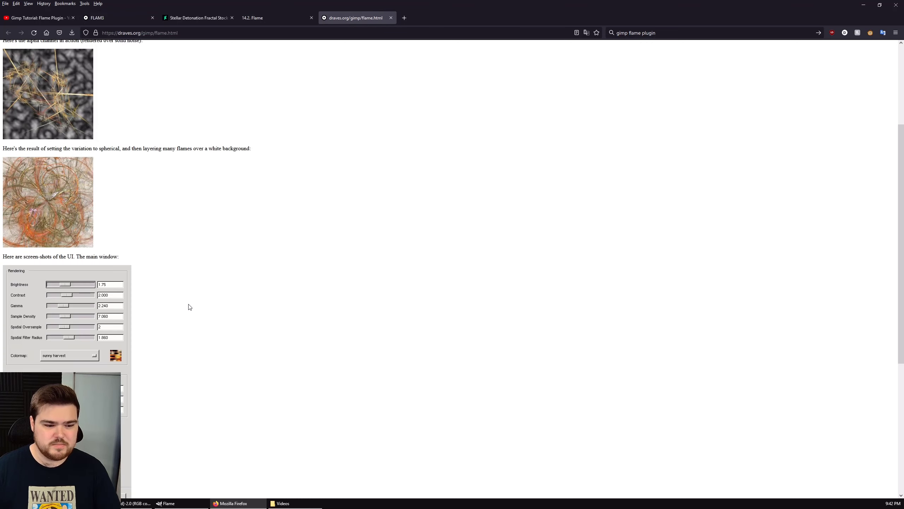
{"action": "scroll", "coordinate": [78, 268], "scroll_direction": "down", "scroll_amount": 3}
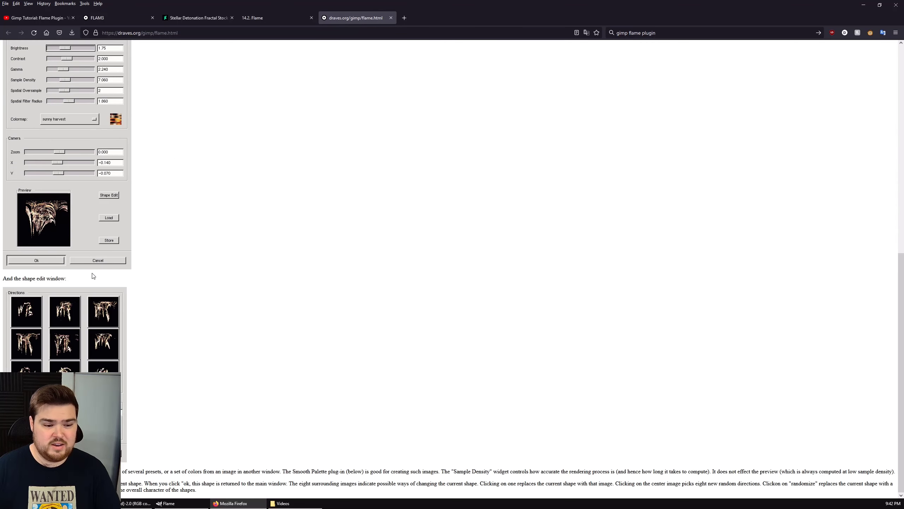
{"action": "scroll", "coordinate": [106, 209], "scroll_direction": "up", "scroll_amount": 2}
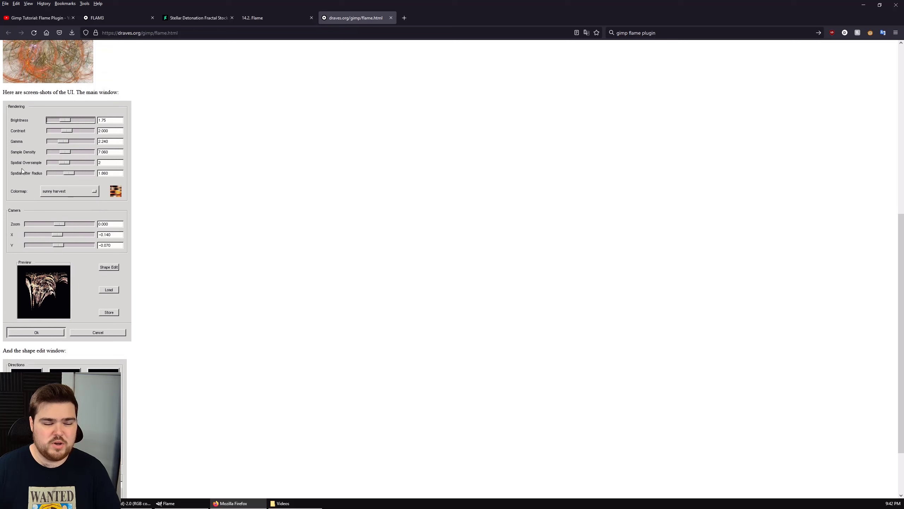
{"action": "scroll", "coordinate": [196, 295], "scroll_direction": "down", "scroll_amount": 2}
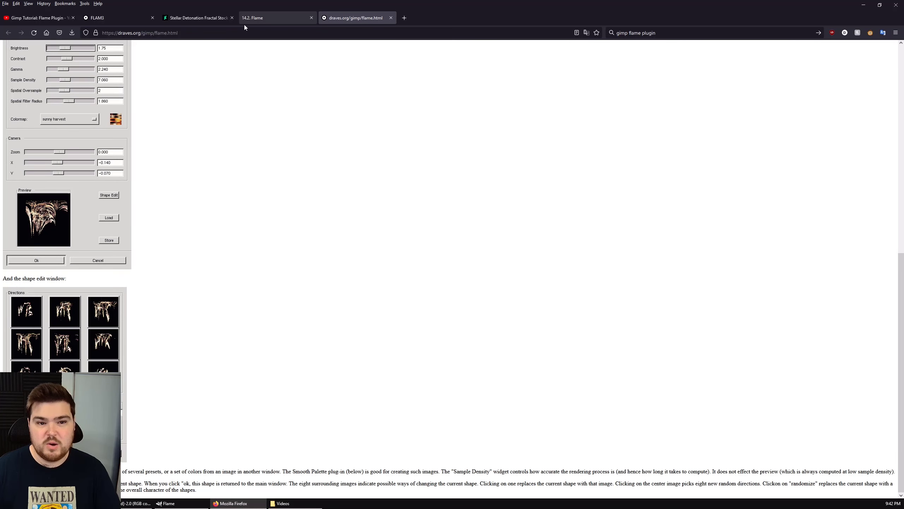
{"action": "left_click", "coordinate": [107, 18]}
{"action": "left_click", "coordinate": [258, 20]}
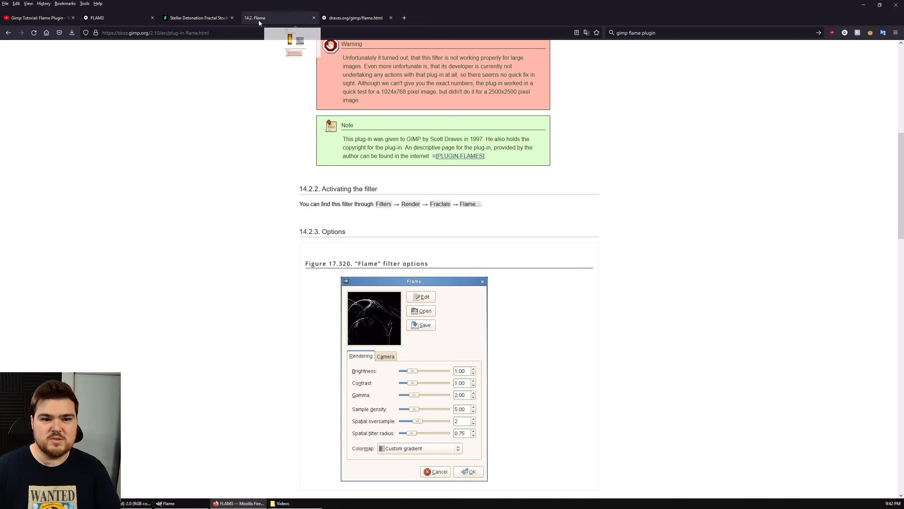
{"action": "left_click", "coordinate": [37, 18]}
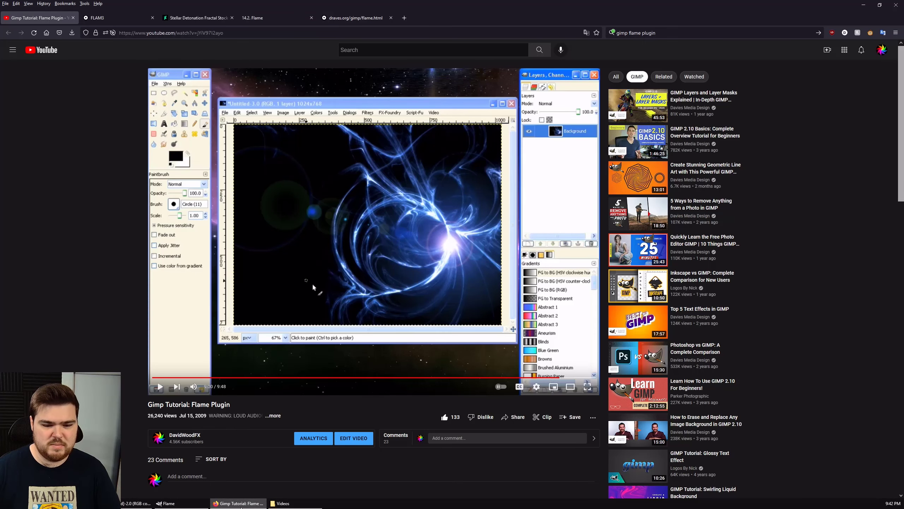
- Read the GIMP documentation on the Edit Flame dialog and the Rendering options, highlighting the Sample density description
{"action": "left_click", "coordinate": [268, 18]}
{"action": "scroll", "coordinate": [255, 273], "scroll_direction": "down", "scroll_amount": 10}
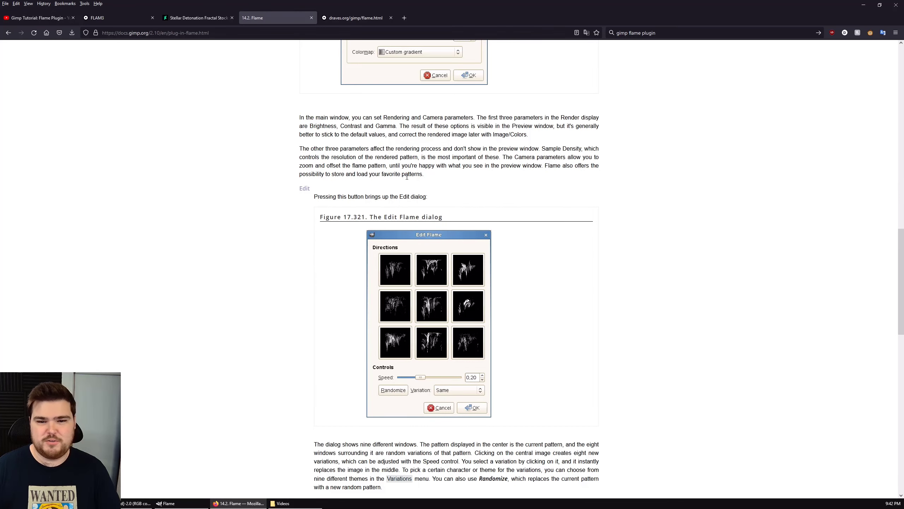
{"action": "scroll", "coordinate": [307, 196], "scroll_direction": "down", "scroll_amount": 5}
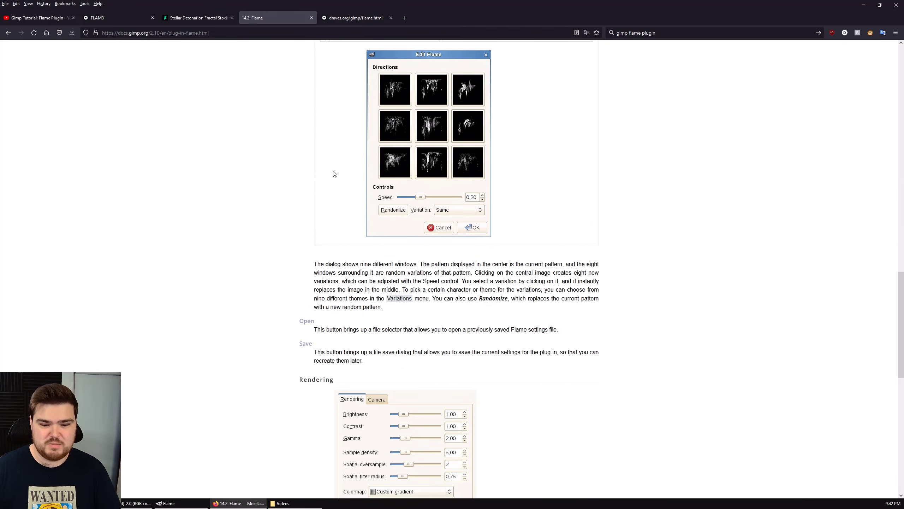
{"action": "scroll", "coordinate": [331, 194], "scroll_direction": "down", "scroll_amount": 7}
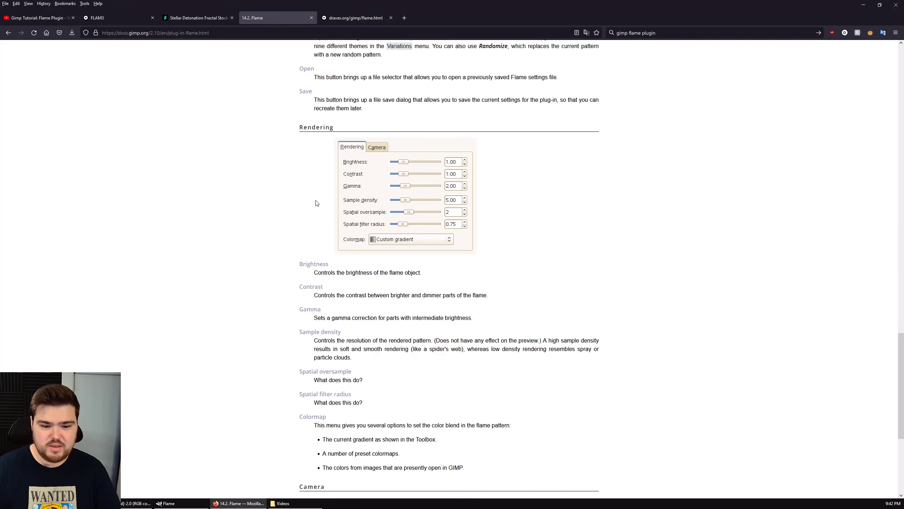
{"action": "scroll", "coordinate": [327, 202], "scroll_direction": "down", "scroll_amount": 1}
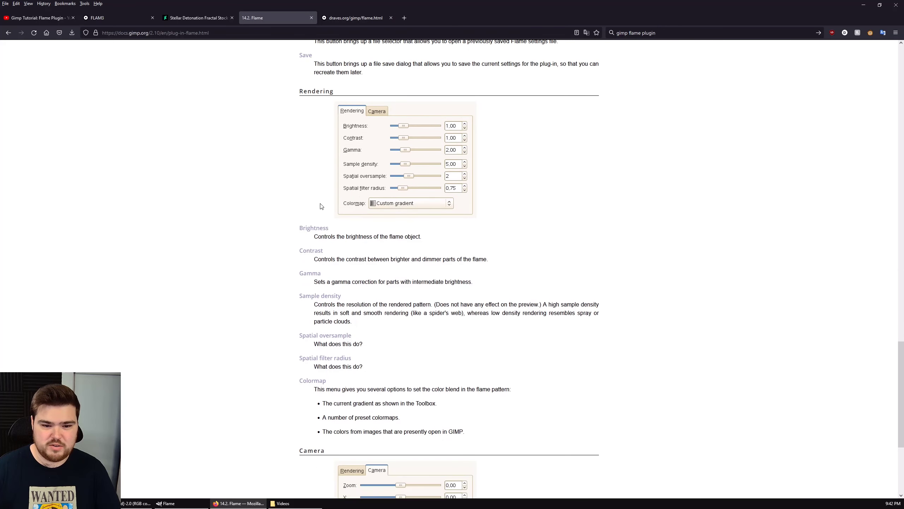
{"action": "scroll", "coordinate": [358, 237], "scroll_direction": "down", "scroll_amount": 2}
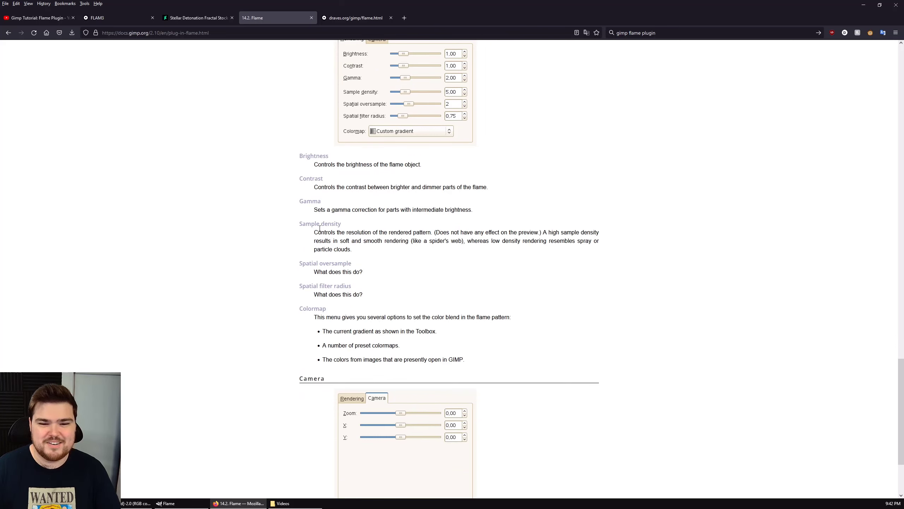
{"action": "left_click_drag", "start_coordinate": [314, 232], "coordinate": [441, 259]}
{"action": "left_click", "coordinate": [432, 264]}
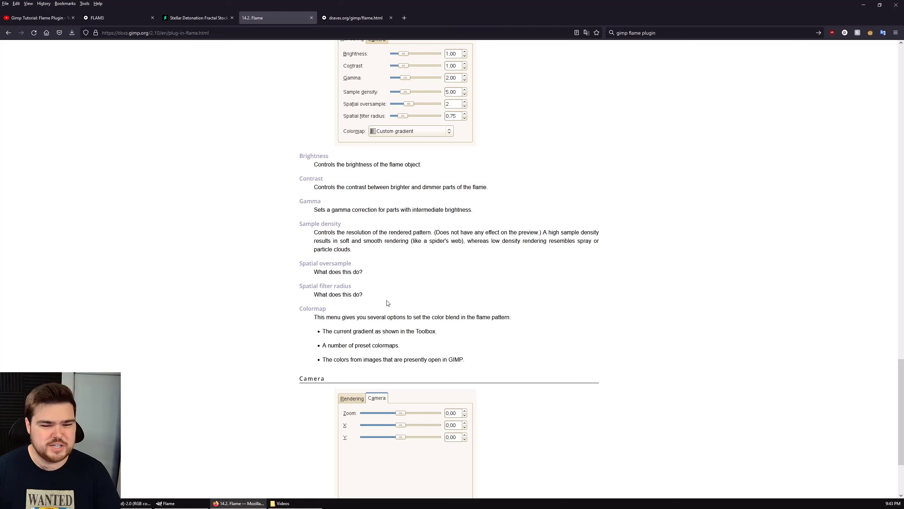
- Switch back to GIMP, hide Layer #7, then show and select the Background layer
{"action": "left_click", "coordinate": [247, 503]}
{"action": "left_click_drag", "start_coordinate": [467, 182], "coordinate": [445, 153]}
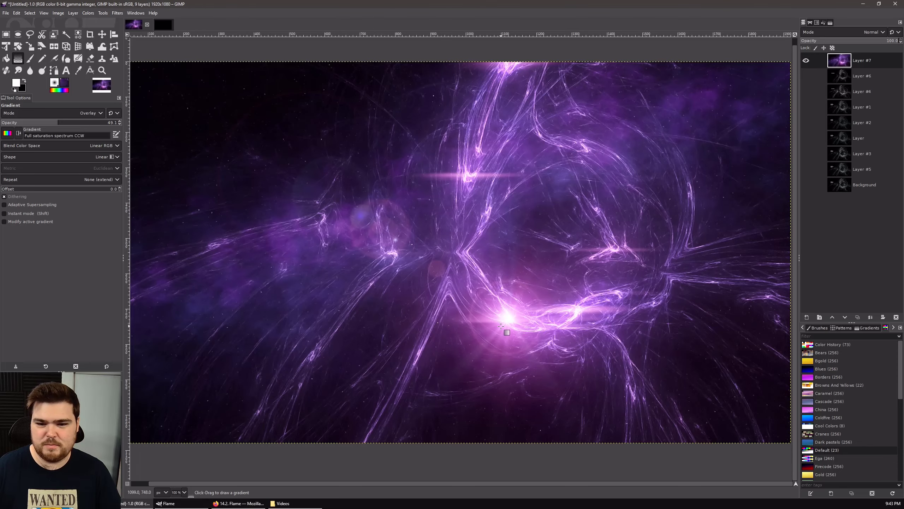
{"action": "left_click", "coordinate": [807, 61]}
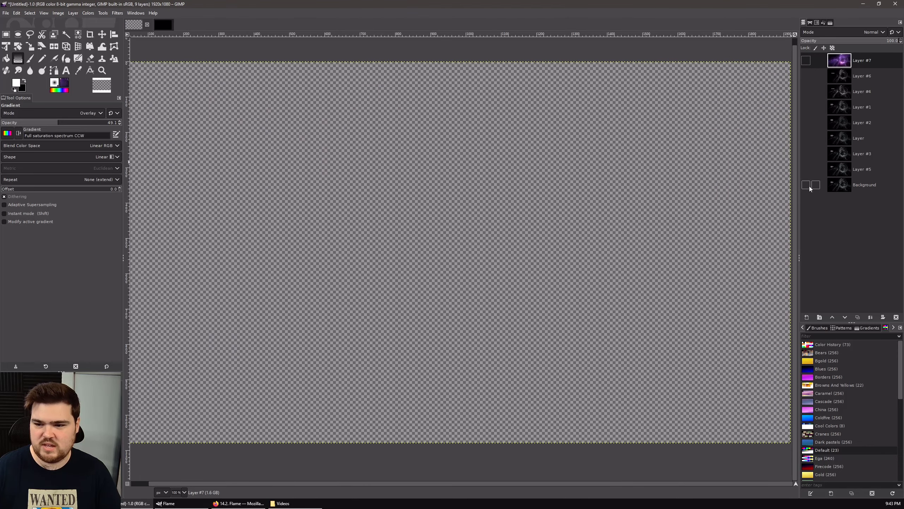
{"action": "left_click", "coordinate": [806, 185]}
{"action": "left_click", "coordinate": [858, 188]}
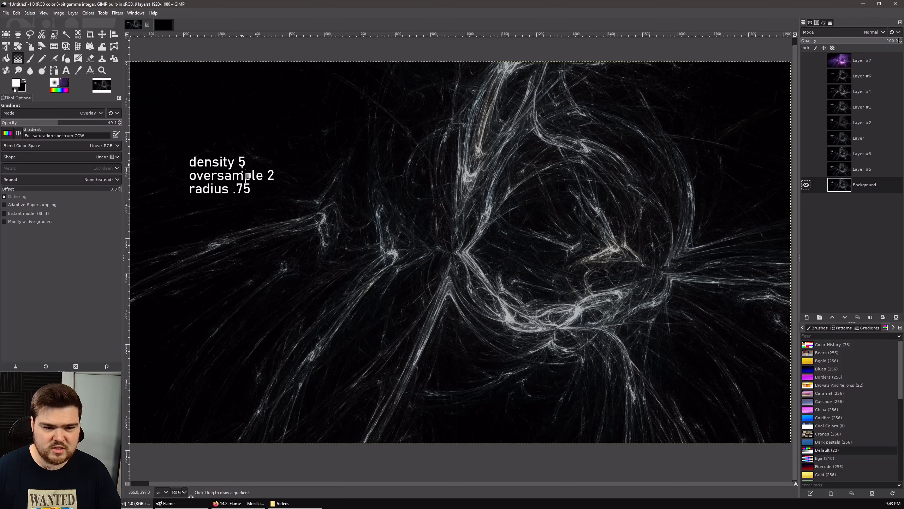
- Bring the Flame filter dialog to the front and move it off the canvas, beside the rendered image
{"action": "left_click", "coordinate": [186, 504]}
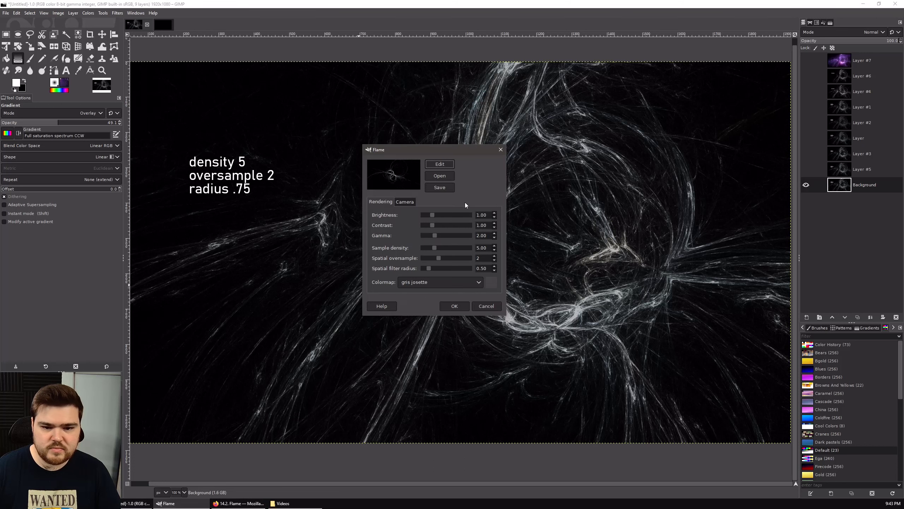
{"action": "left_click_drag", "start_coordinate": [440, 151], "coordinate": [367, 71]}
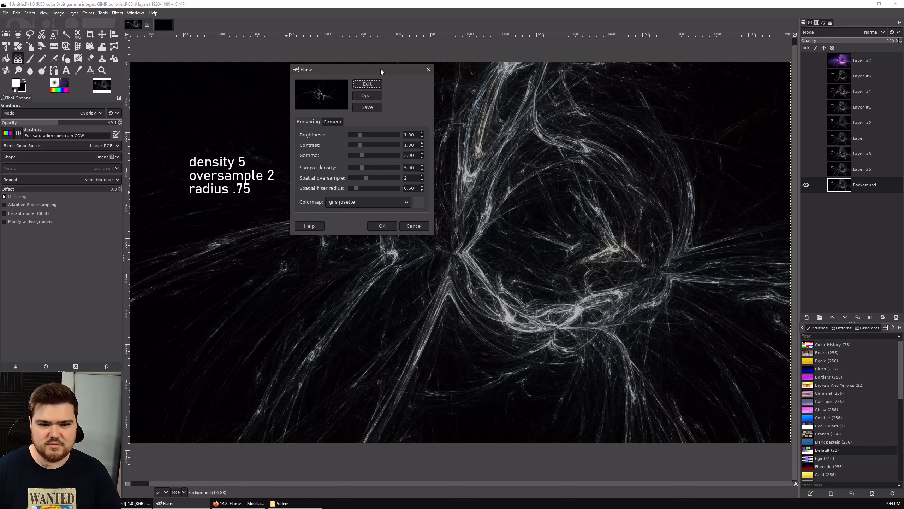
{"action": "left_click_drag", "start_coordinate": [381, 72], "coordinate": [79, 67]}
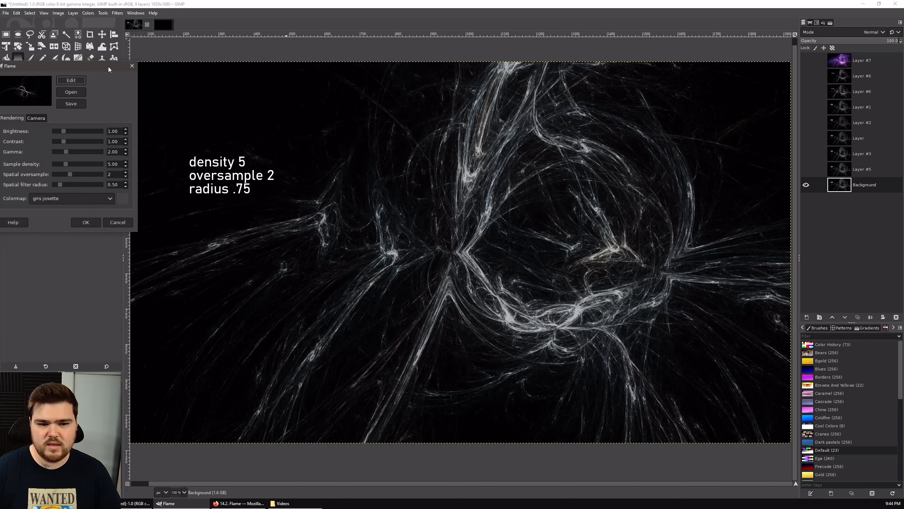
- Compare the density 15 render on the layer named Layer with the density 5 Background render by switching its visibility
{"action": "left_click", "coordinate": [806, 170]}
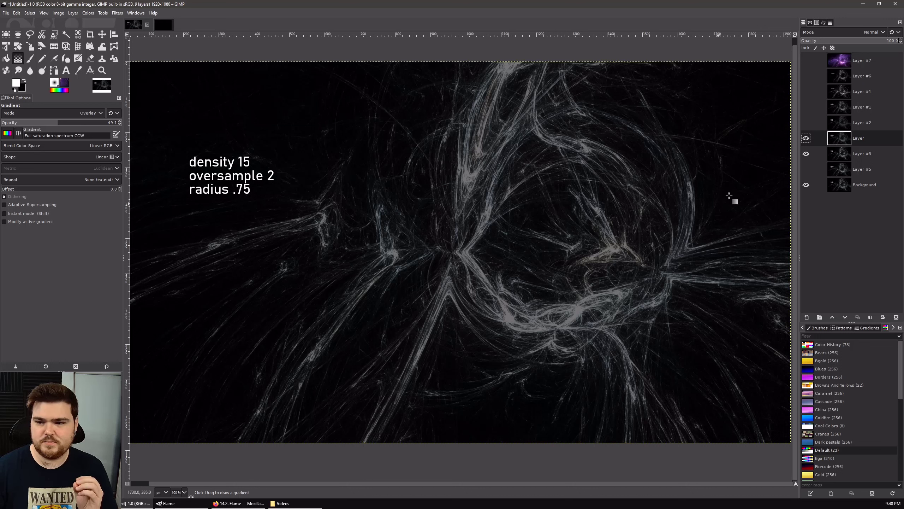
{"action": "left_click", "coordinate": [806, 153]}
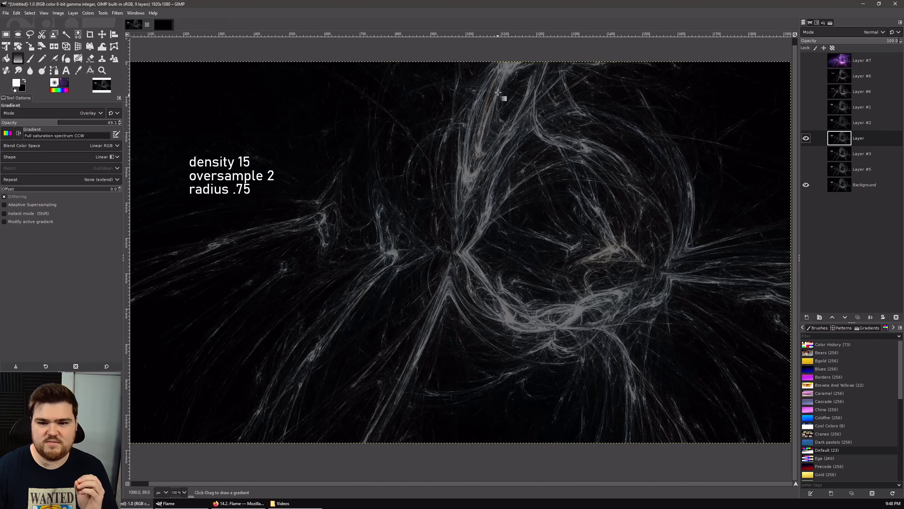
{"action": "left_click", "coordinate": [806, 138]}
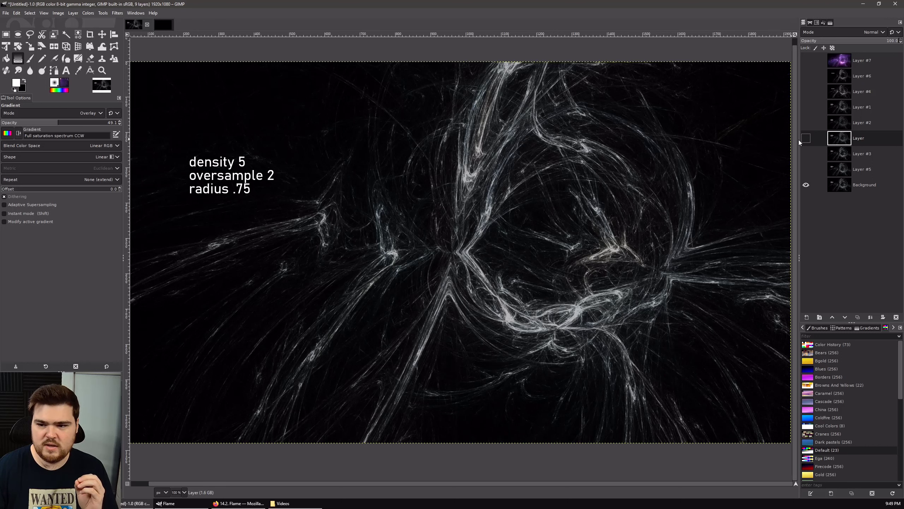
{"action": "left_click", "coordinate": [806, 139]}
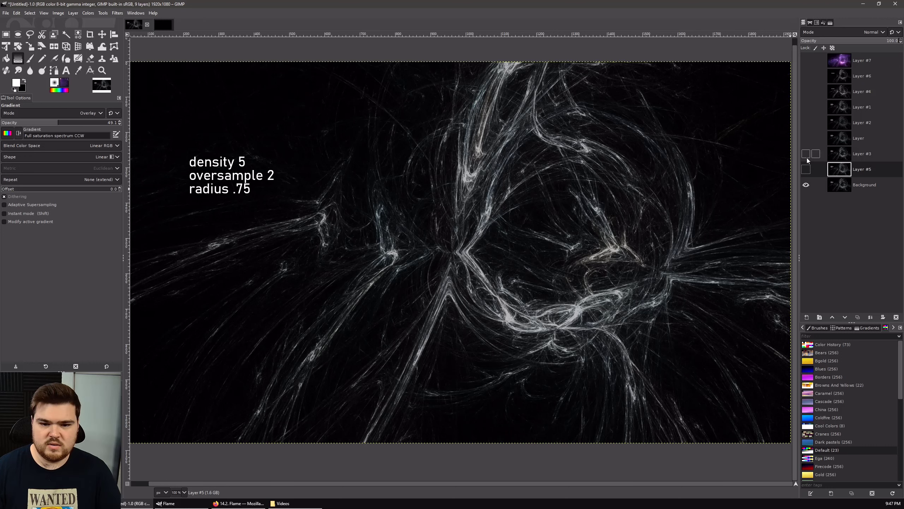
- Select Layer #3 and compare its oversample 4 render with the oversample 2 Background render by repeatedly showing and hiding it
{"action": "left_click", "coordinate": [862, 156]}
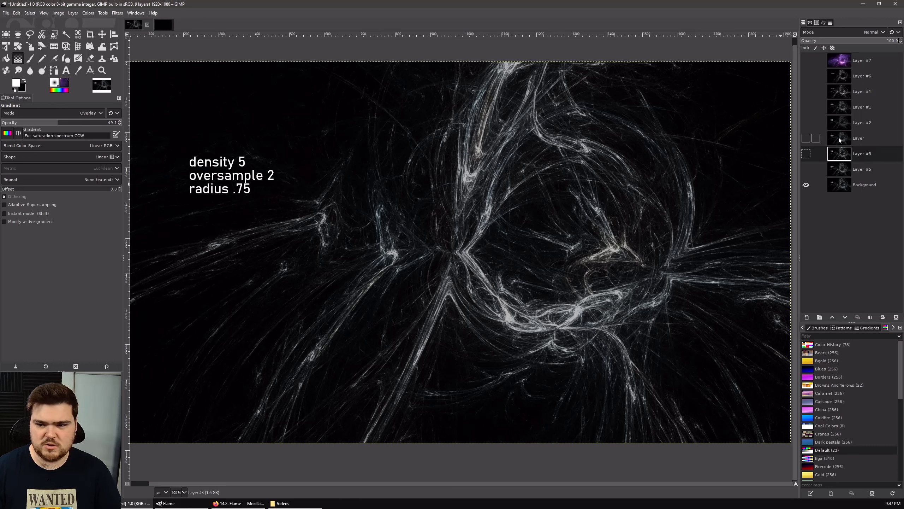
{"action": "left_click", "coordinate": [805, 155]}
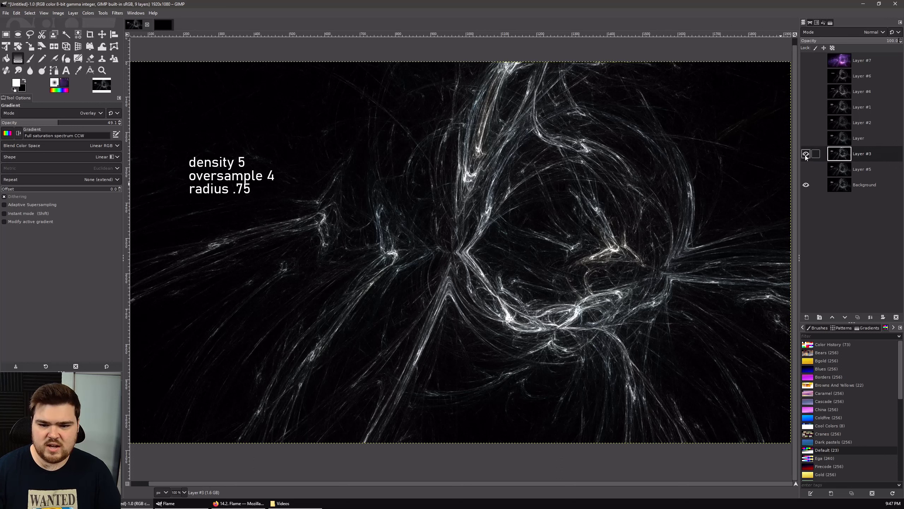
{"action": "left_click", "coordinate": [806, 155]}
{"action": "left_click", "coordinate": [805, 155]}
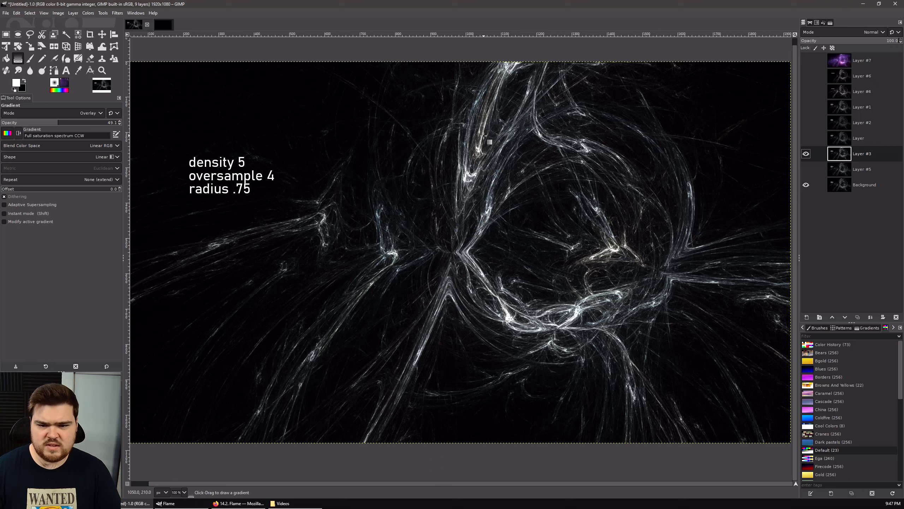
{"action": "left_click", "coordinate": [806, 154]}
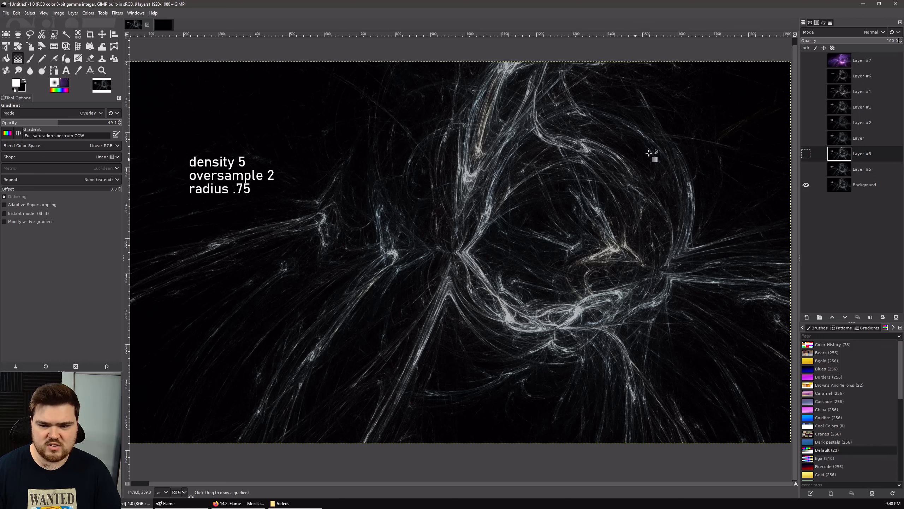
{"action": "left_click", "coordinate": [806, 153]}
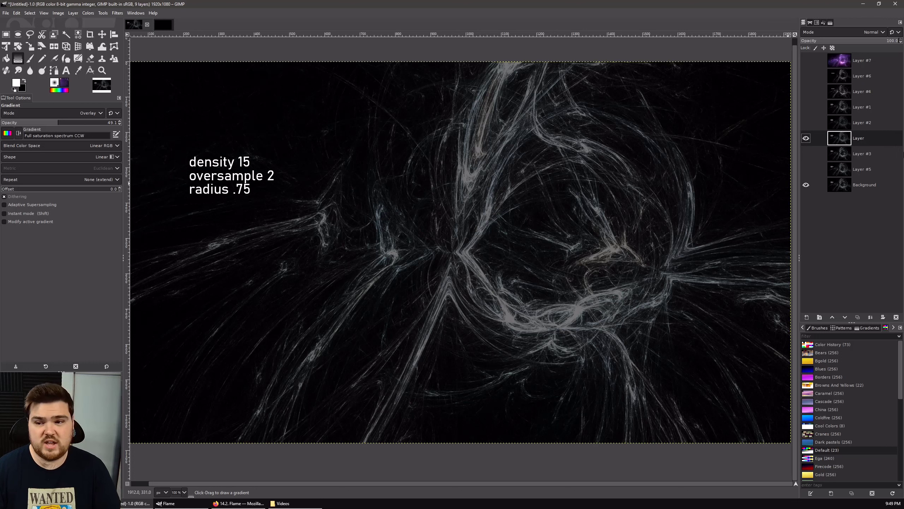
{"action": "left_click", "coordinate": [807, 123]}
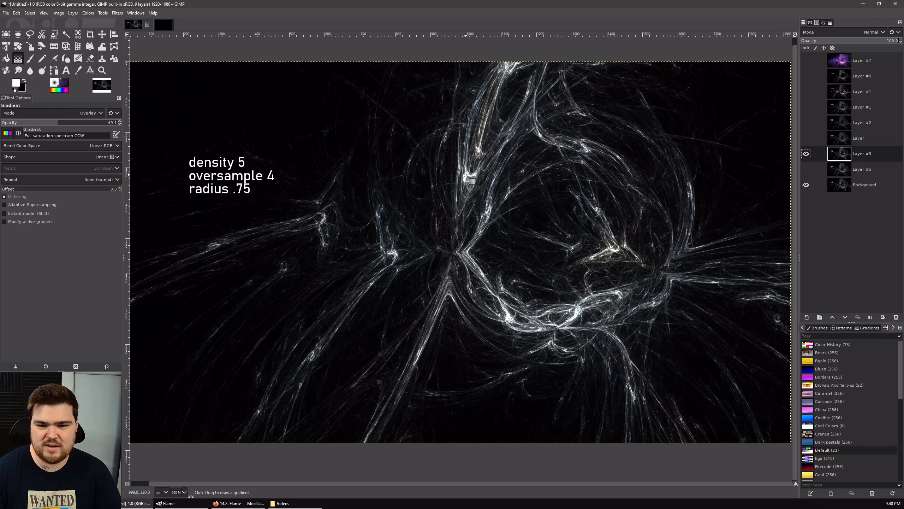
{"action": "left_click", "coordinate": [806, 154]}
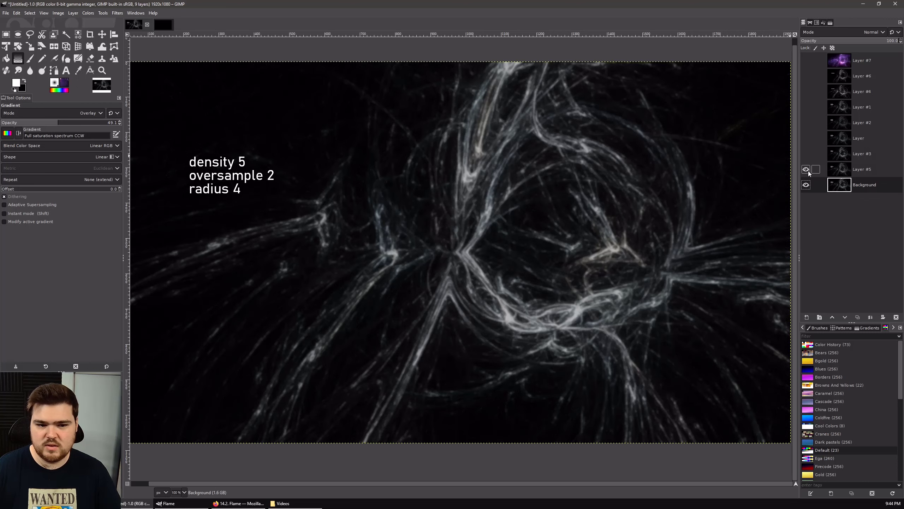
- Compare the radius 4 render on Layer #5 with the radius .75 Background render, leaving Layer #5 selected and hidden
{"action": "left_click", "coordinate": [808, 172]}
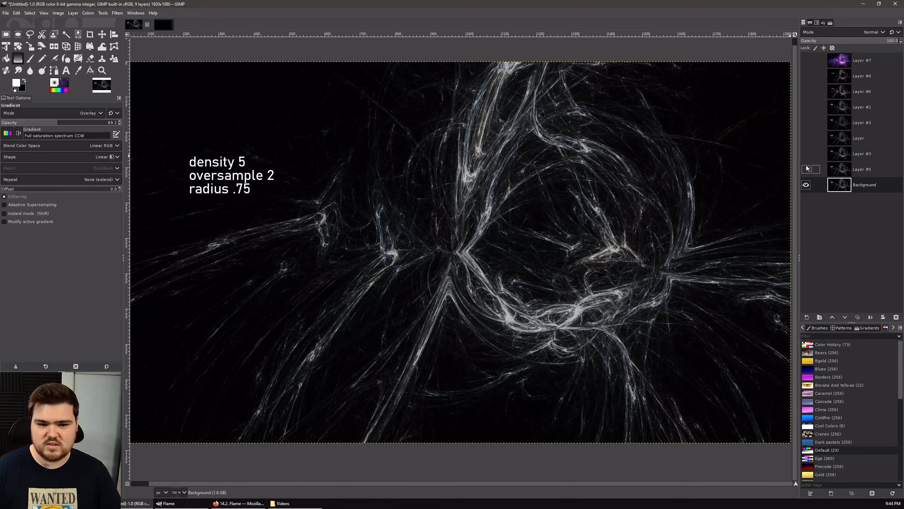
{"action": "left_click", "coordinate": [807, 170]}
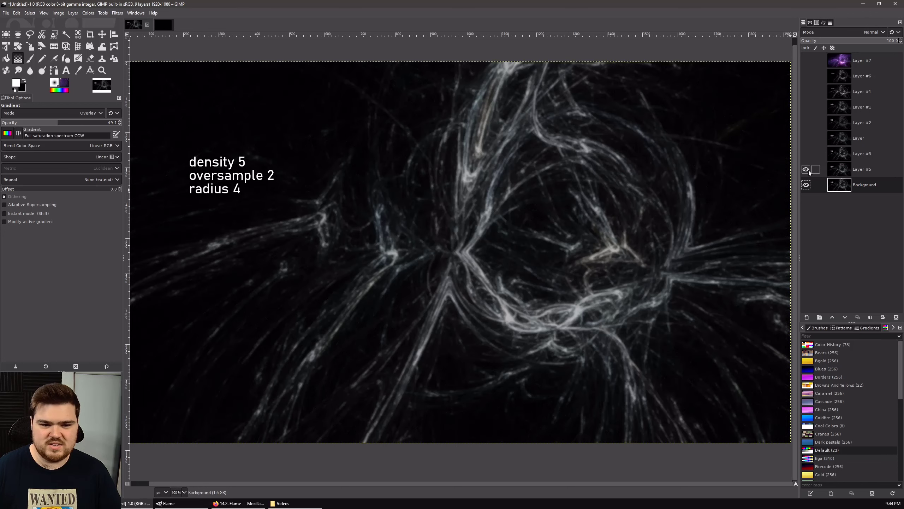
{"action": "left_click", "coordinate": [855, 169]}
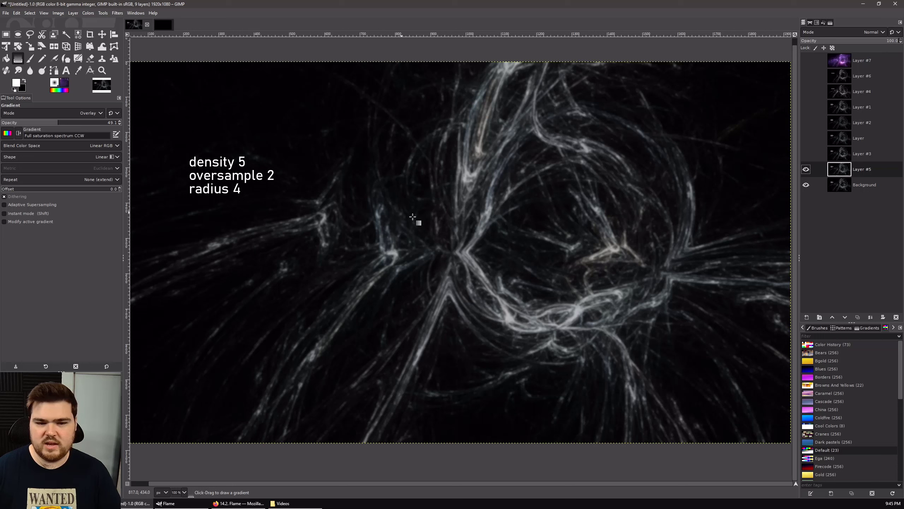
{"action": "left_click", "coordinate": [806, 169]}
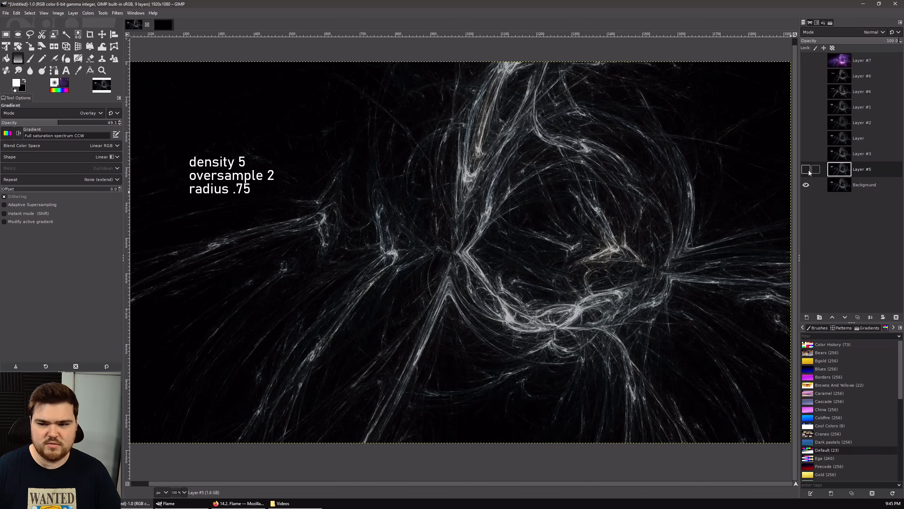
- Show Layer #5, place the Flame dialog over the canvas beside its radius caption and set the spatial filter radius to 0.70
{"action": "left_click", "coordinate": [808, 171]}
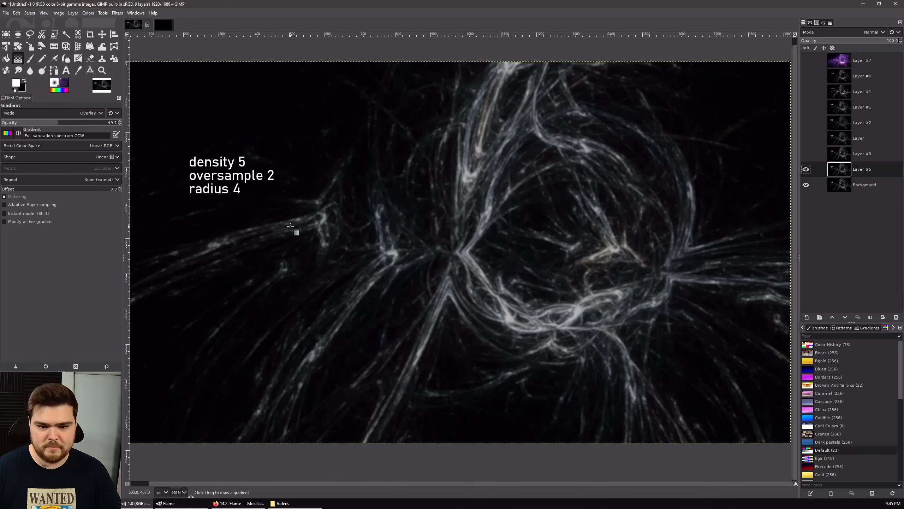
{"action": "left_click", "coordinate": [183, 504]}
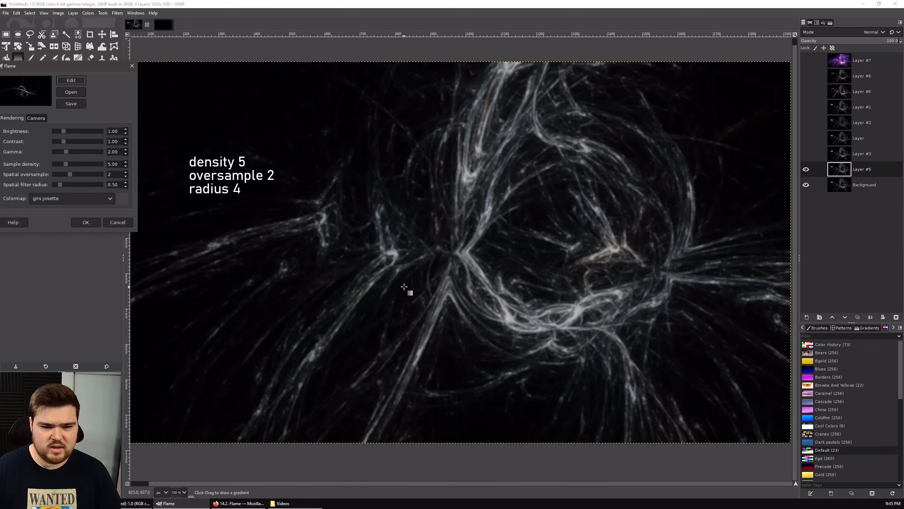
{"action": "left_click_drag", "start_coordinate": [91, 68], "coordinate": [237, 215]}
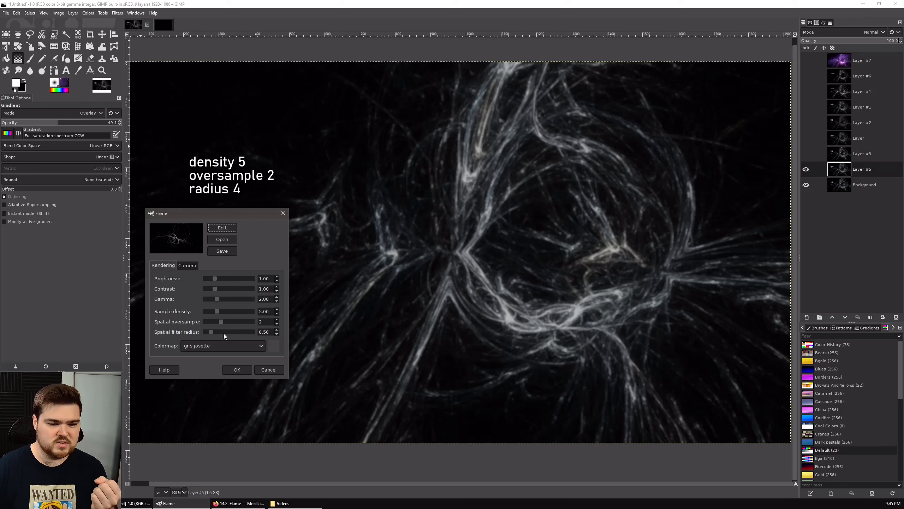
{"action": "left_click", "coordinate": [211, 332]}
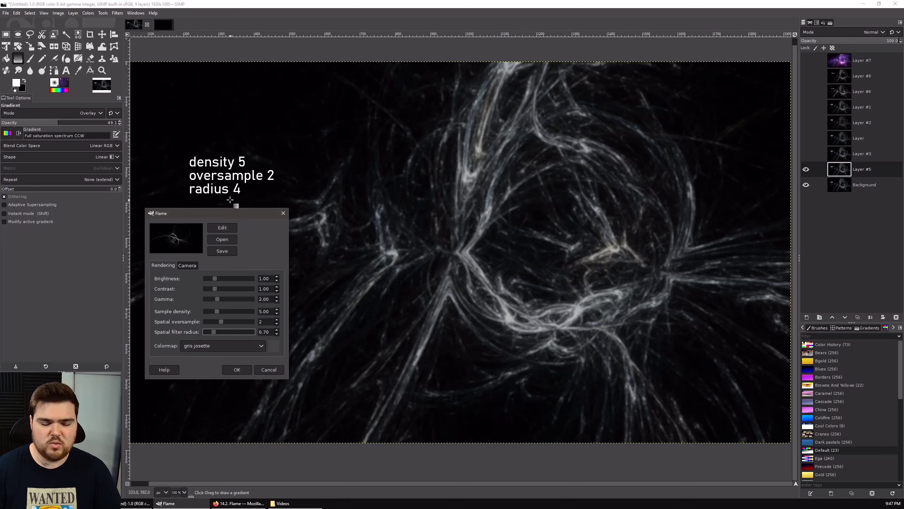
{"action": "key", "text": "Escape"}
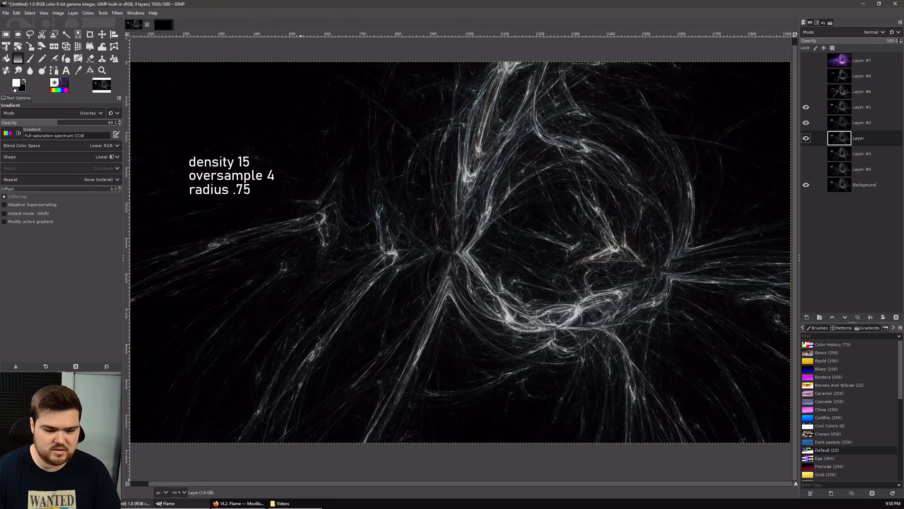
{"action": "left_click", "coordinate": [200, 506]}
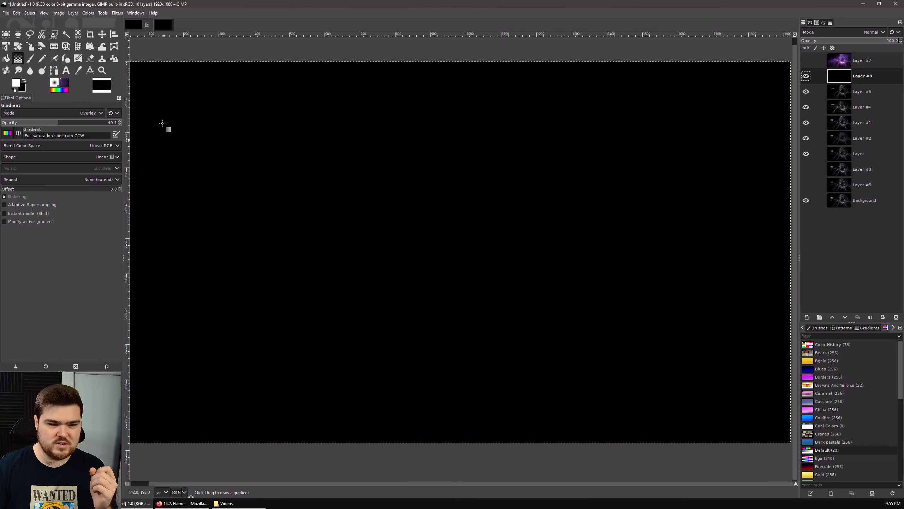
- Reopen the Flame filter on the black Layer #8 and set the colormap to ernst anti-pope
{"action": "left_click", "coordinate": [117, 13]}
{"action": "key", "text": "Escape"}
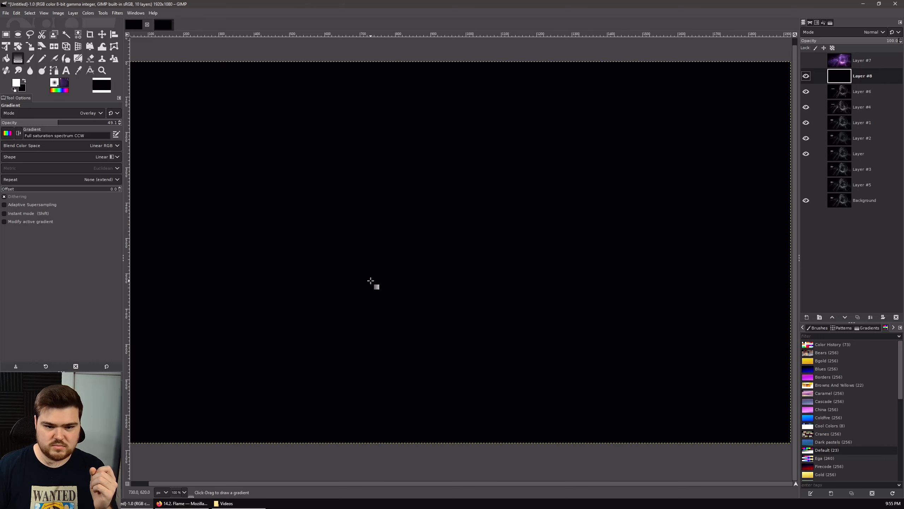
{"action": "scroll", "coordinate": [467, 314], "scroll_direction": "up", "scroll_amount": 5}
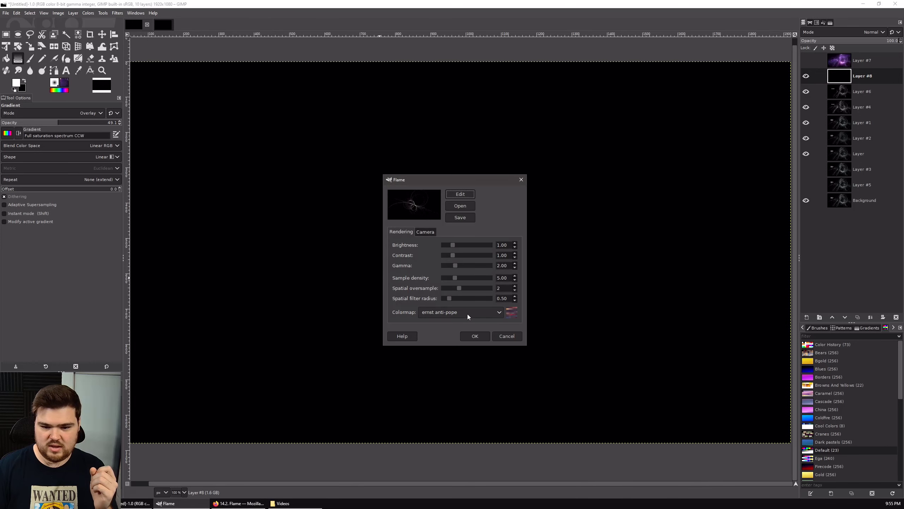
{"action": "scroll", "coordinate": [468, 313], "scroll_direction": "down", "scroll_amount": 1}
{"action": "scroll", "coordinate": [467, 313], "scroll_direction": "up", "scroll_amount": 2}
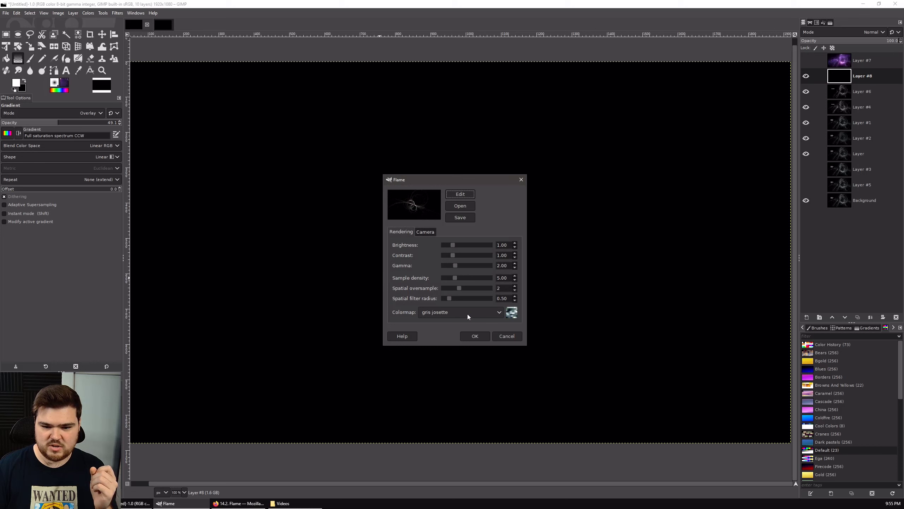
{"action": "scroll", "coordinate": [467, 314], "scroll_direction": "down", "scroll_amount": 1}
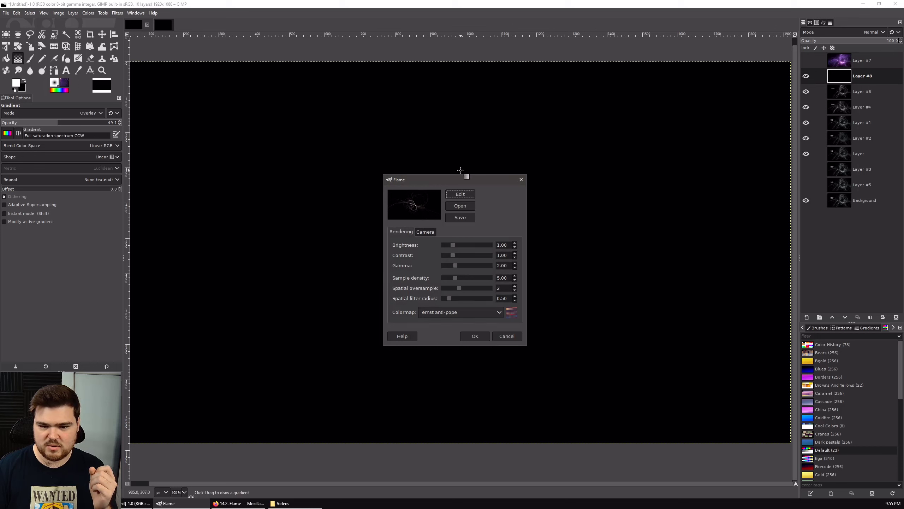
- Leave the flame shape unedited and set the camera zoom to 1.64
{"action": "left_click", "coordinate": [459, 195]}
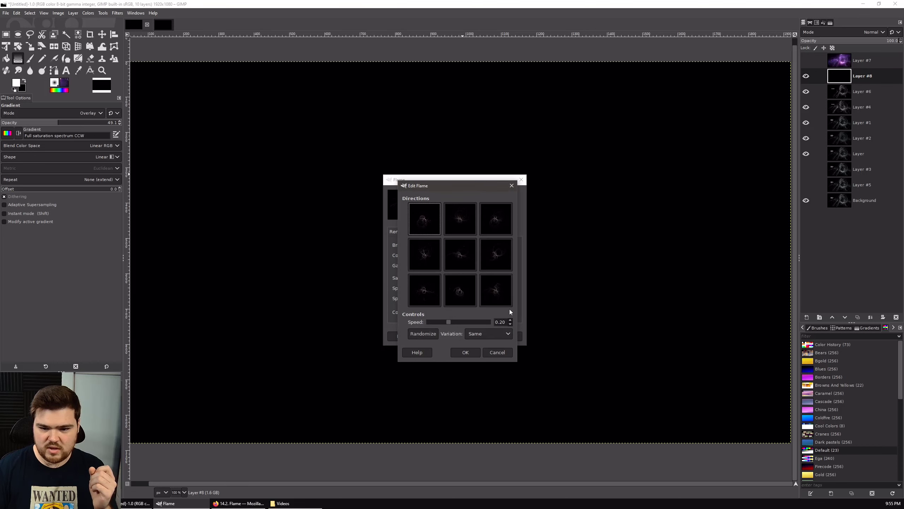
{"action": "left_click", "coordinate": [497, 352]}
{"action": "left_click", "coordinate": [425, 231]}
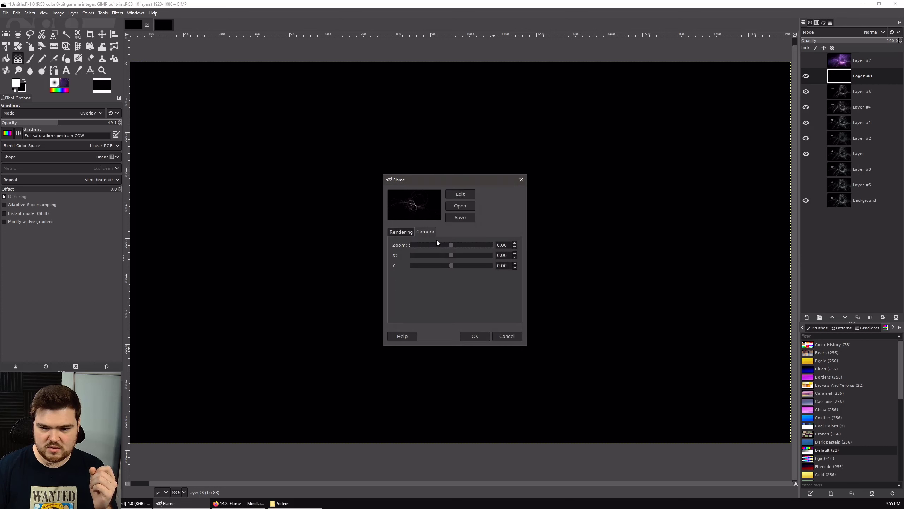
{"action": "mouse_move", "coordinate": [452, 245]}
{"action": "left_mouse_down"}
{"action": "mouse_move", "coordinate": [485, 246]}
{"action": "mouse_move", "coordinate": [467, 247]}
{"action": "left_mouse_up"}
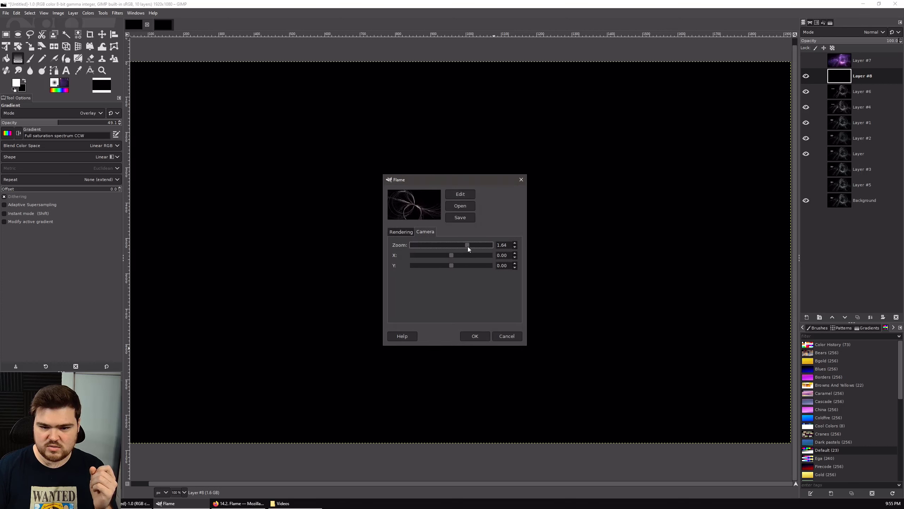
- Edit the flame shape: randomize and choose the bottom-middle direction, randomize again and choose the bottom-left direction, and accept it
{"action": "left_click", "coordinate": [463, 196]}
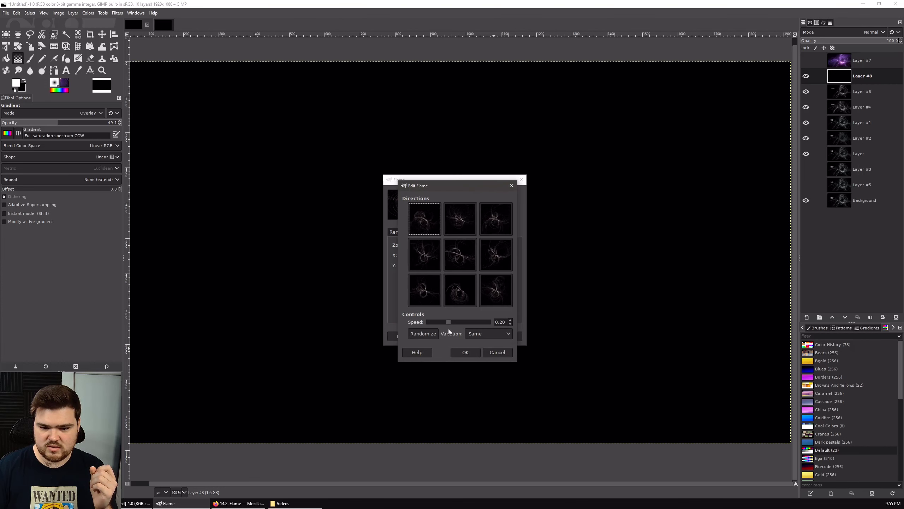
{"action": "left_click", "coordinate": [431, 335]}
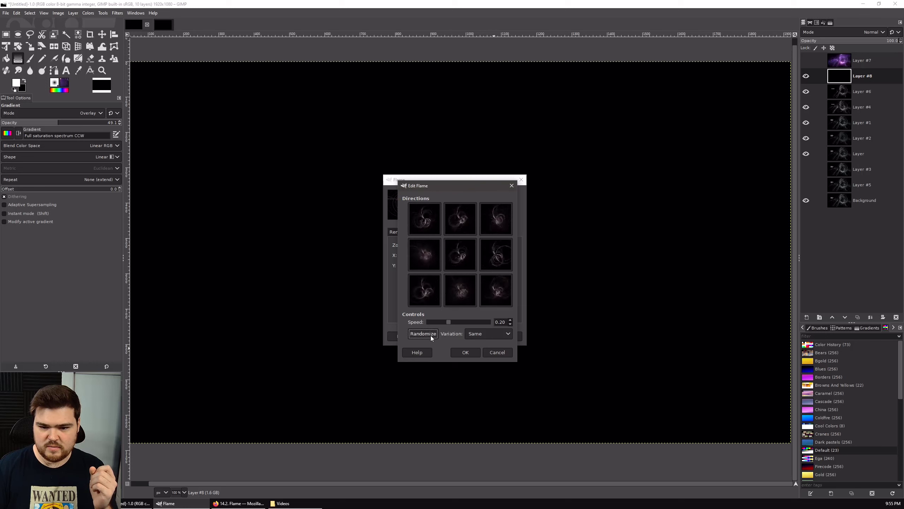
{"action": "left_click", "coordinate": [461, 302]}
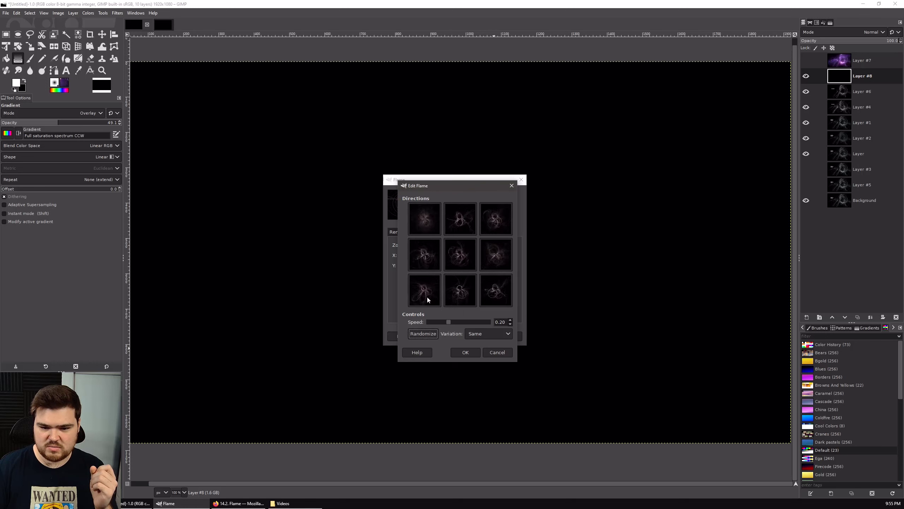
{"action": "left_click", "coordinate": [423, 333]}
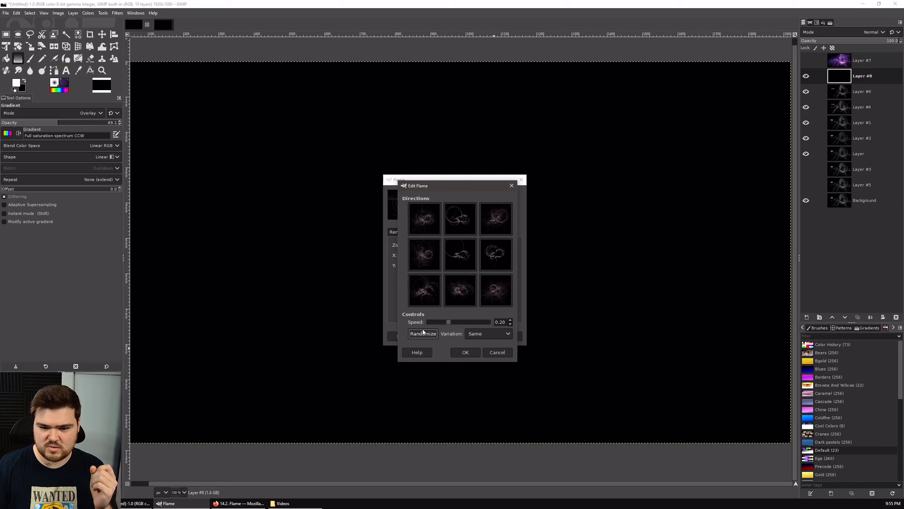
{"action": "left_click", "coordinate": [432, 291]}
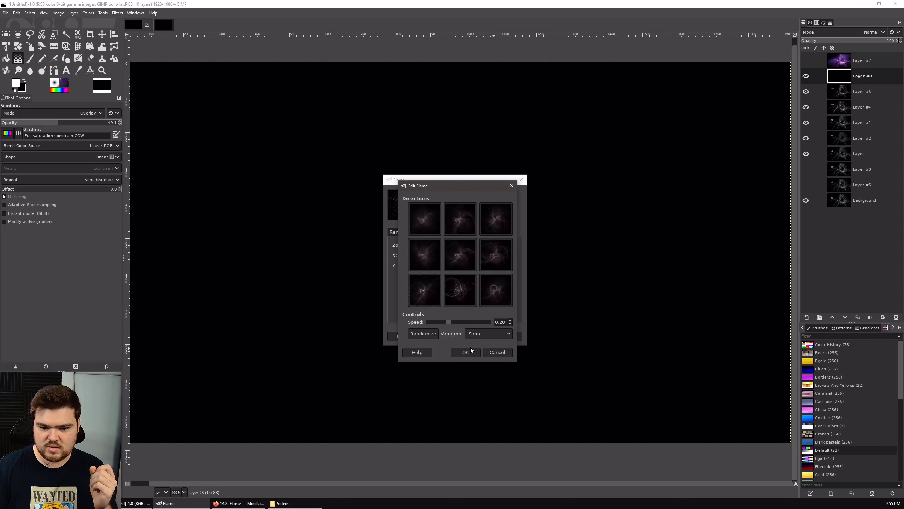
{"action": "left_click", "coordinate": [478, 354]}
- Preview other rendering colormaps such as klee insula-dulcamara and settle on ernst anti-pope
{"action": "left_click", "coordinate": [401, 232]}
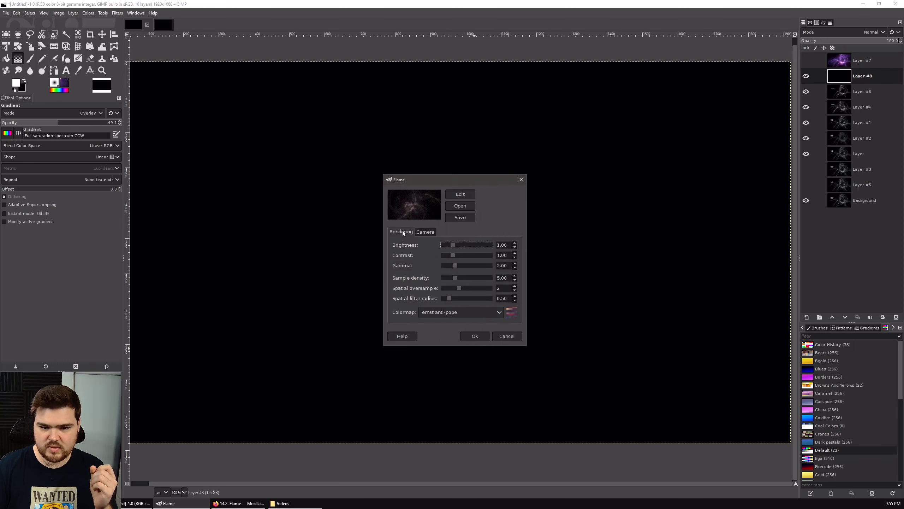
{"action": "scroll", "coordinate": [482, 309], "scroll_direction": "down", "scroll_amount": 3}
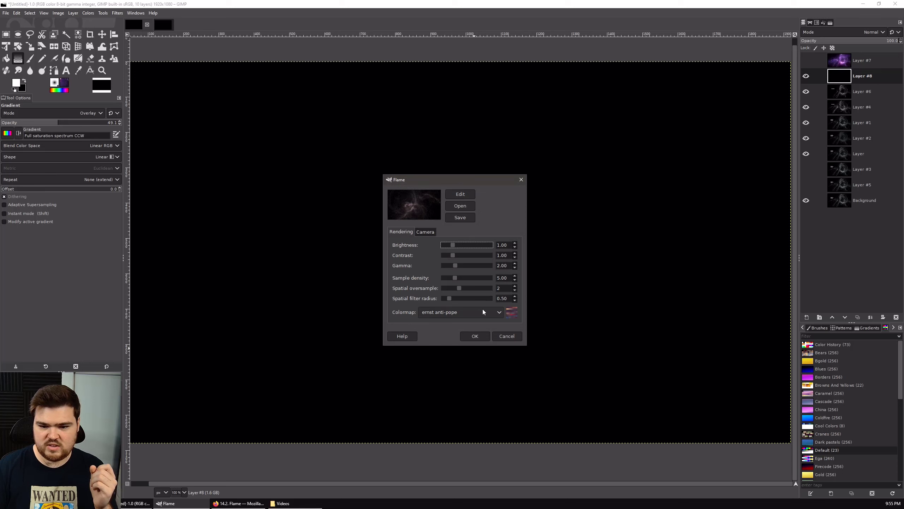
{"action": "scroll", "coordinate": [488, 312], "scroll_direction": "down", "scroll_amount": 1}
{"action": "scroll", "coordinate": [487, 312], "scroll_direction": "up", "scroll_amount": 1}
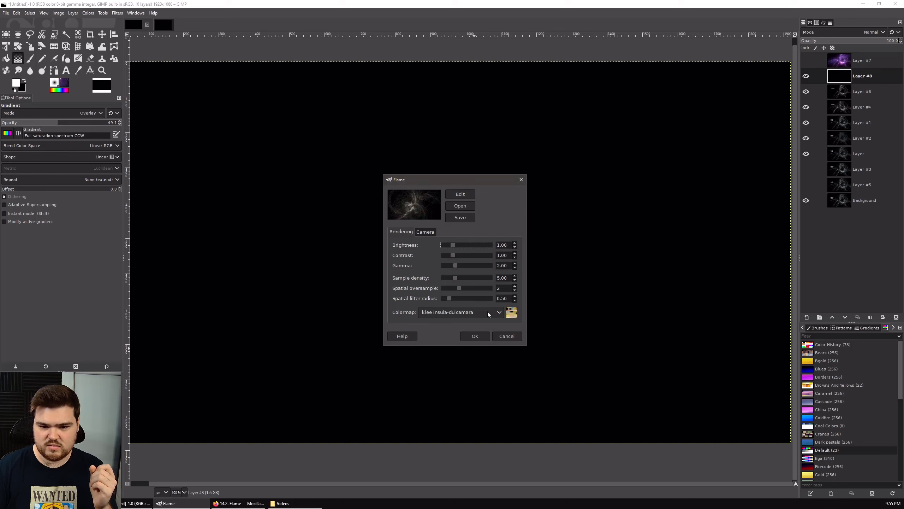
{"action": "scroll", "coordinate": [487, 312], "scroll_direction": "up", "scroll_amount": 1}
{"action": "scroll", "coordinate": [488, 312], "scroll_direction": "down", "scroll_amount": 1}
{"action": "scroll", "coordinate": [487, 311], "scroll_direction": "up", "scroll_amount": 3}
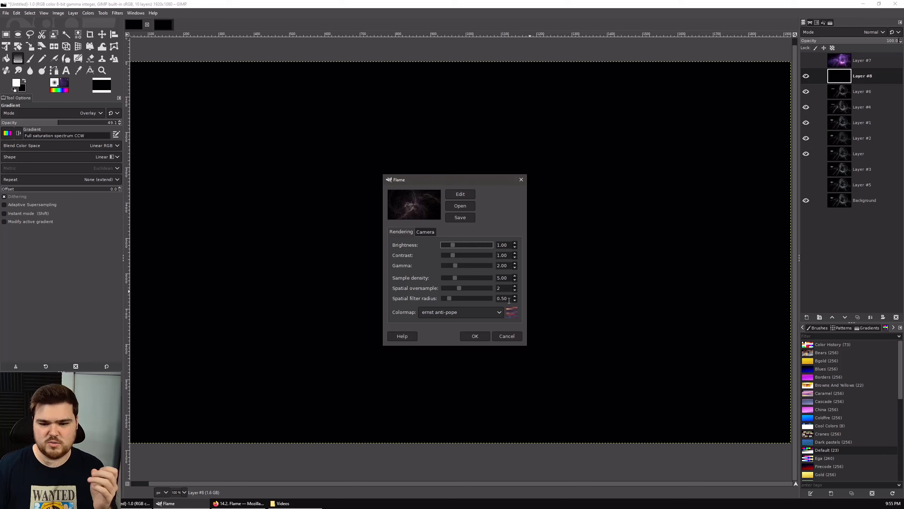
- Set the spatial filter radius to 0.75, keep spatial oversample at 2, and render the flame on Layer #8
{"action": "left_click_drag", "start_coordinate": [509, 301], "coordinate": [440, 298]}
{"action": "type", "text": ".75"}
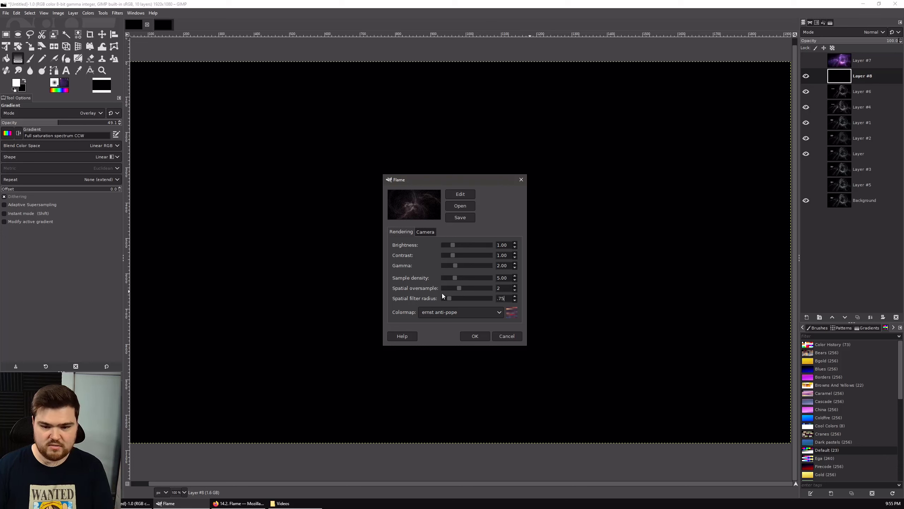
{"action": "left_click", "coordinate": [506, 288]}
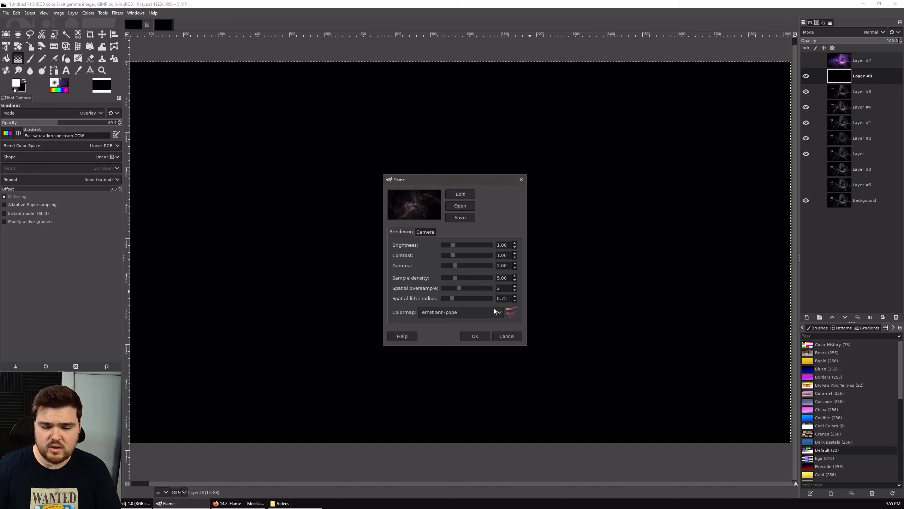
{"action": "left_click", "coordinate": [474, 334]}
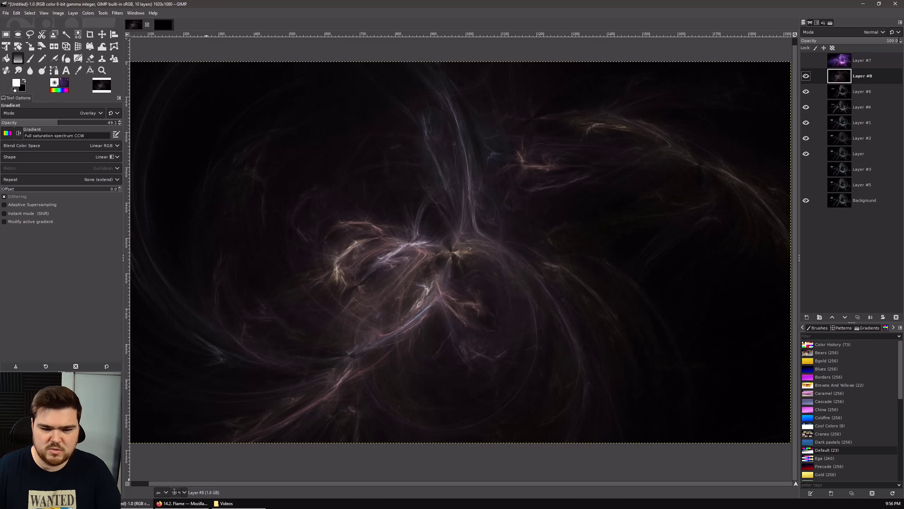
- Examine the detail and glow of the rendered flame strands on Layer #8 up close at 200 % zoom
{"action": "scroll", "coordinate": [180, 492], "scroll_direction": "up", "scroll_amount": 1}
{"action": "left_click_drag", "start_coordinate": [464, 223], "coordinate": [477, 286]}
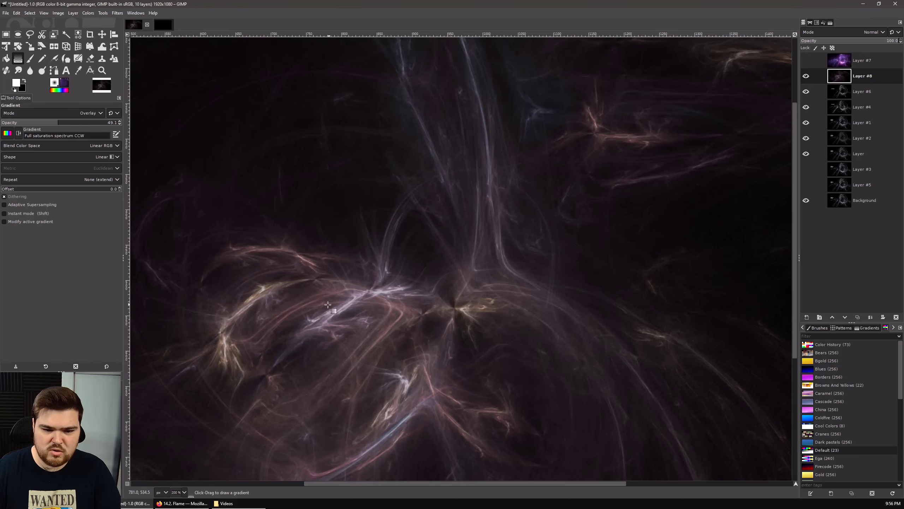
{"action": "left_click_drag", "start_coordinate": [380, 336], "coordinate": [420, 269]}
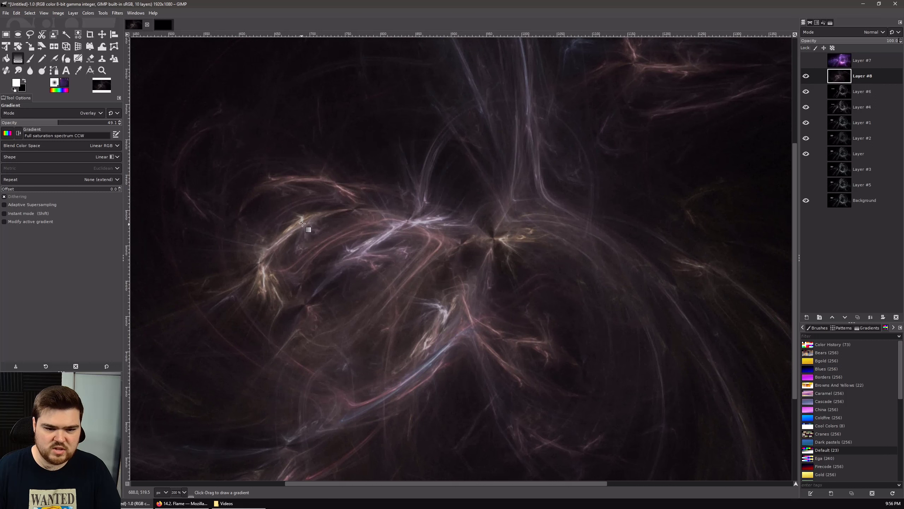
{"action": "left_click_drag", "start_coordinate": [430, 295], "coordinate": [420, 290]}
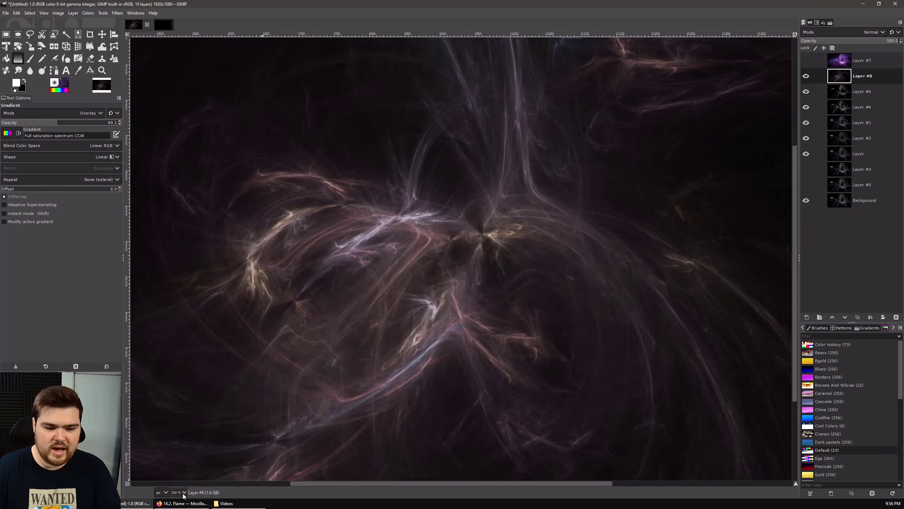
{"action": "scroll", "coordinate": [179, 492], "scroll_direction": "down", "scroll_amount": 1}
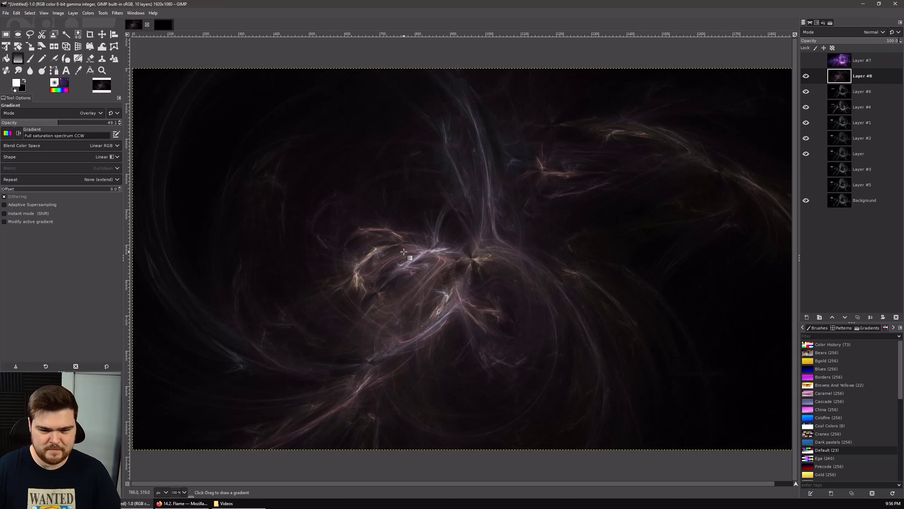
- Undo the Flame render on Layer #8 and switch to the other open image with the single black Background layer
{"action": "left_click", "coordinate": [29, 13]}
{"action": "left_click", "coordinate": [20, 24]}
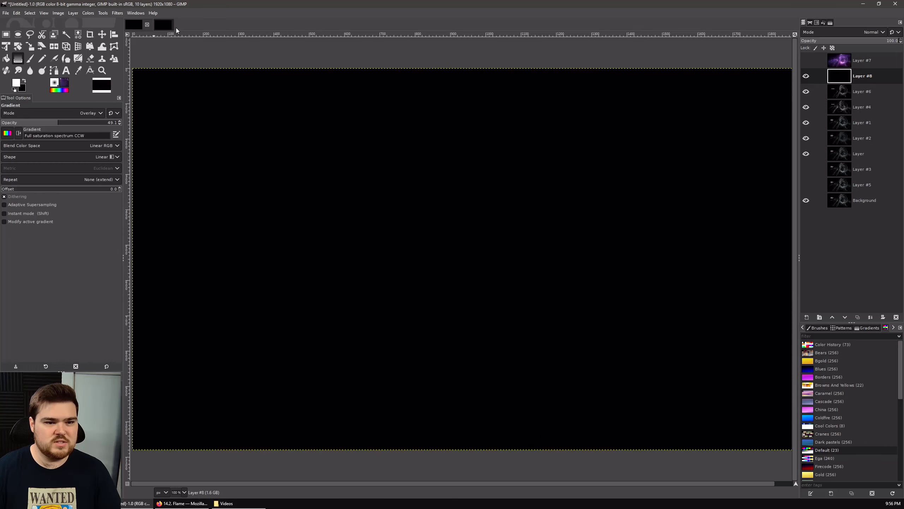
{"action": "left_click", "coordinate": [166, 26]}
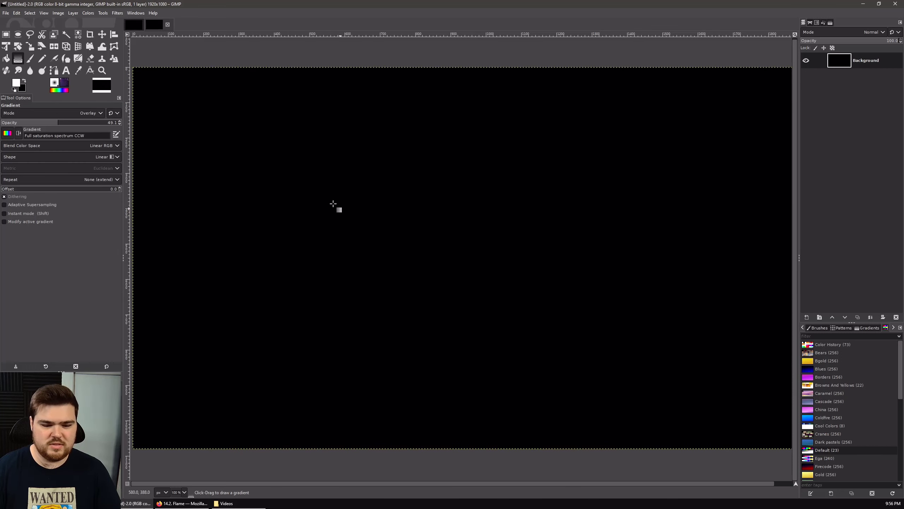
- Render the flame on the Background layer with the gris josette colormap, keeping the other Flame settings
{"action": "left_click", "coordinate": [20, 12]}
{"action": "mouse_move", "coordinate": [117, 12]}
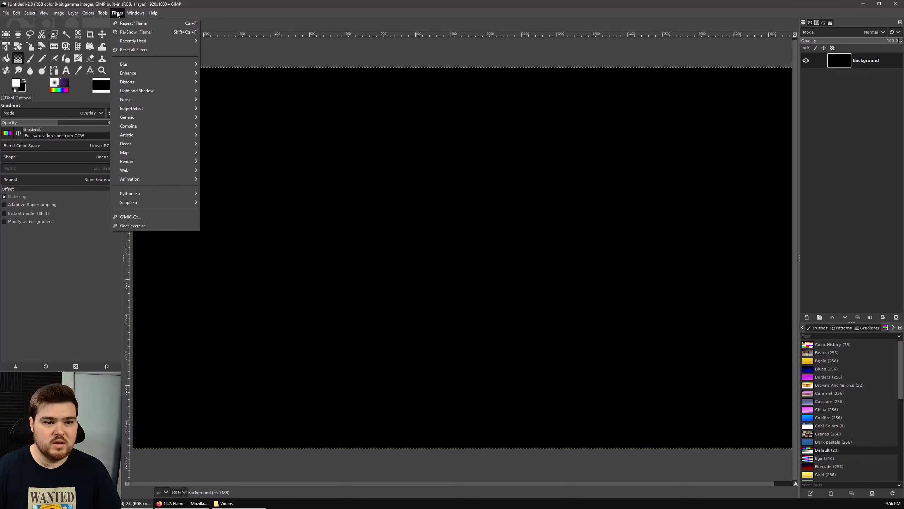
{"action": "left_click", "coordinate": [128, 34]}
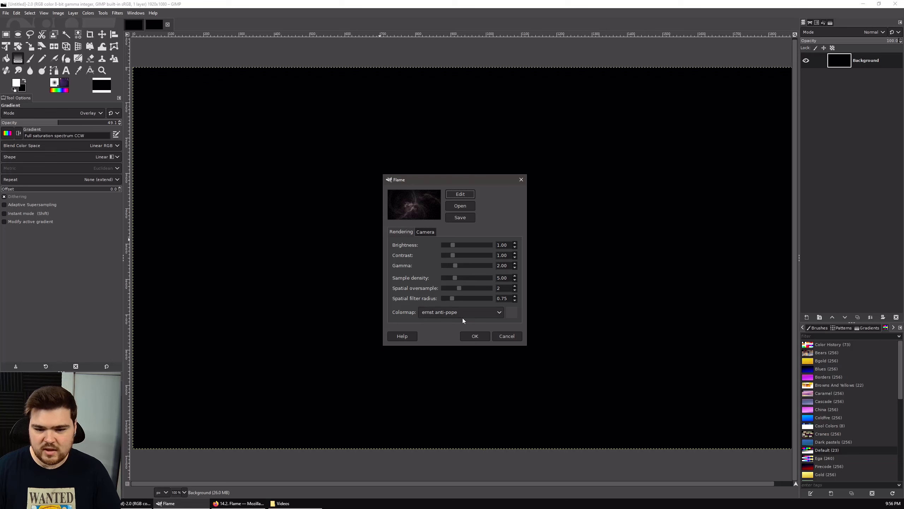
{"action": "scroll", "coordinate": [467, 314], "scroll_direction": "down", "scroll_amount": 3}
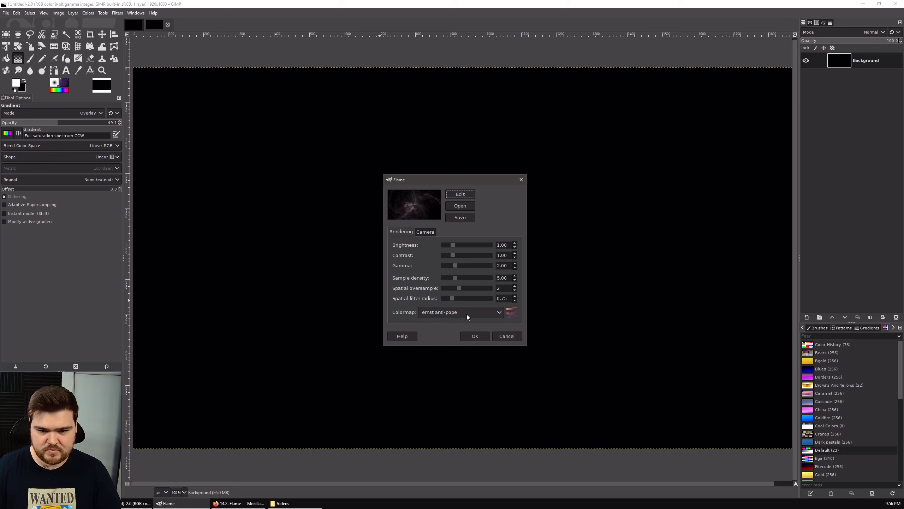
{"action": "scroll", "coordinate": [467, 314], "scroll_direction": "up", "scroll_amount": 2}
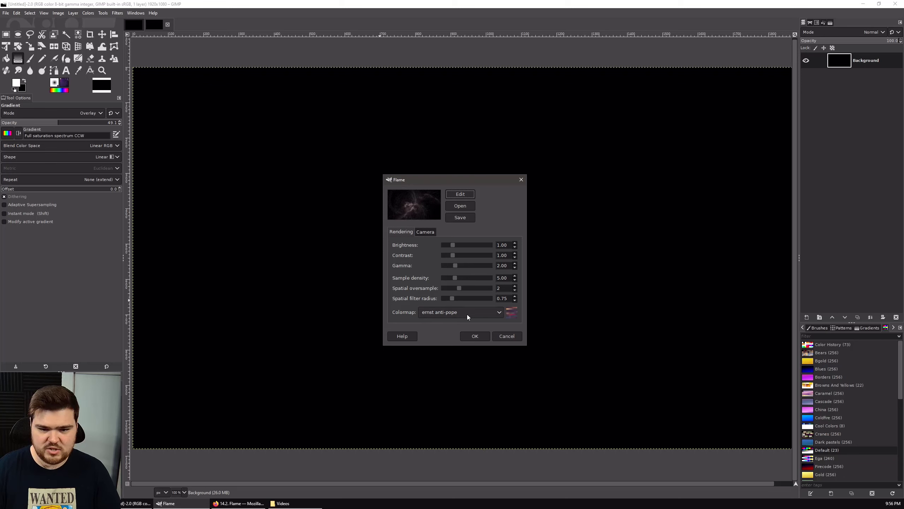
{"action": "scroll", "coordinate": [441, 313], "scroll_direction": "up", "scroll_amount": 1}
{"action": "left_click", "coordinate": [441, 312]}
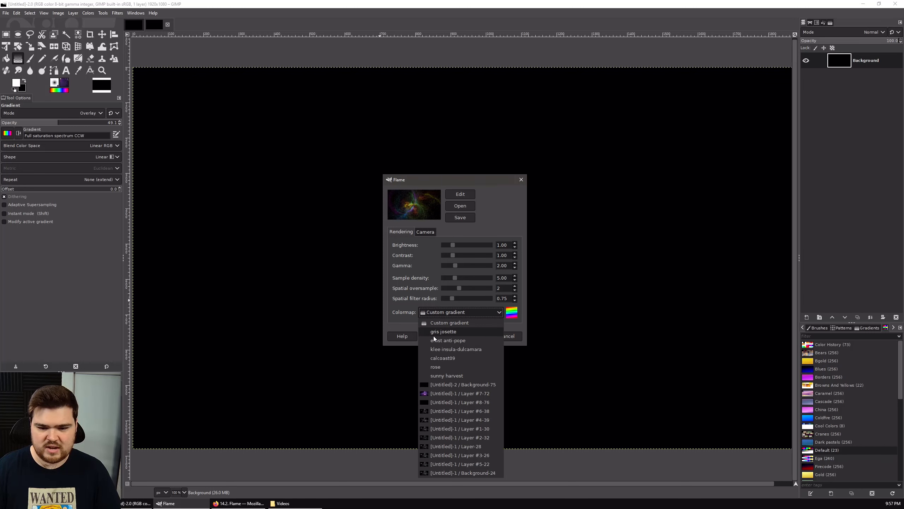
{"action": "left_click", "coordinate": [458, 333]}
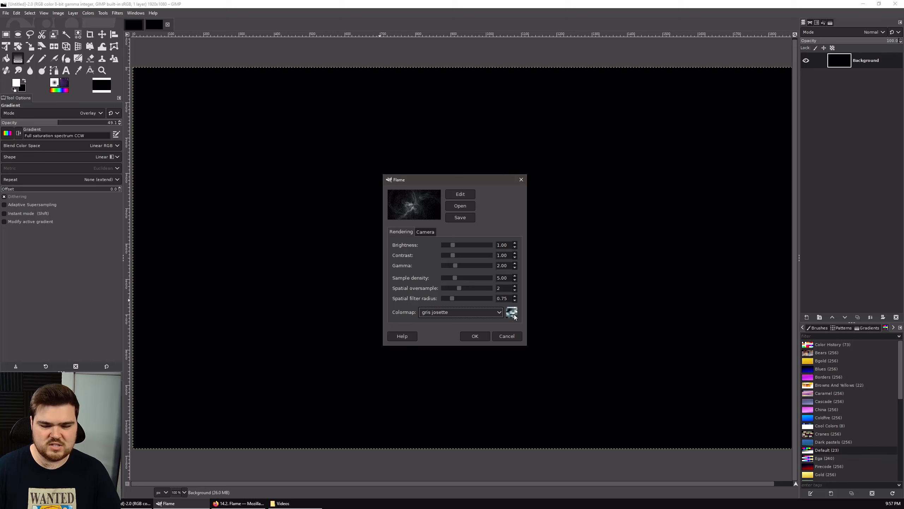
{"action": "left_click", "coordinate": [476, 335]}
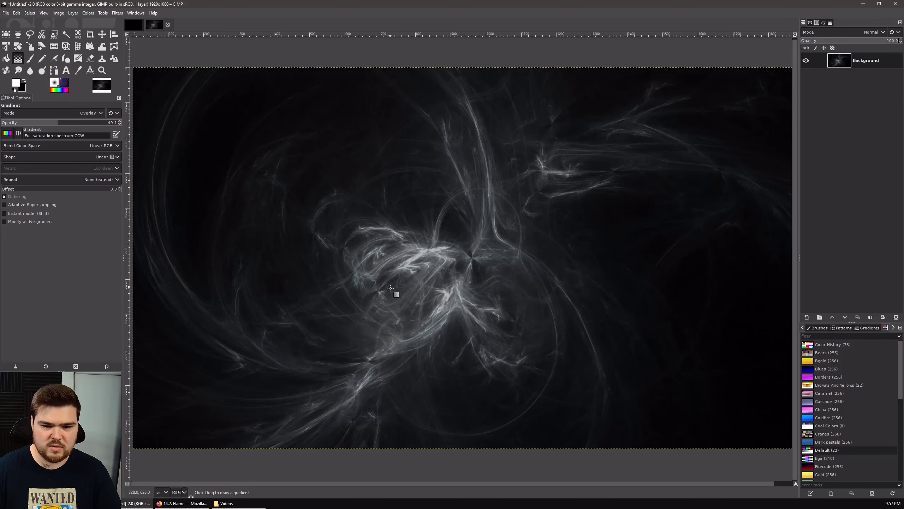
{"action": "mouse_move", "coordinate": [535, 252]}
{"action": "left_mouse_down"}
{"action": "mouse_move", "coordinate": [453, 268]}
{"action": "mouse_move", "coordinate": [591, 253]}
{"action": "mouse_move", "coordinate": [545, 257]}
{"action": "left_mouse_up"}
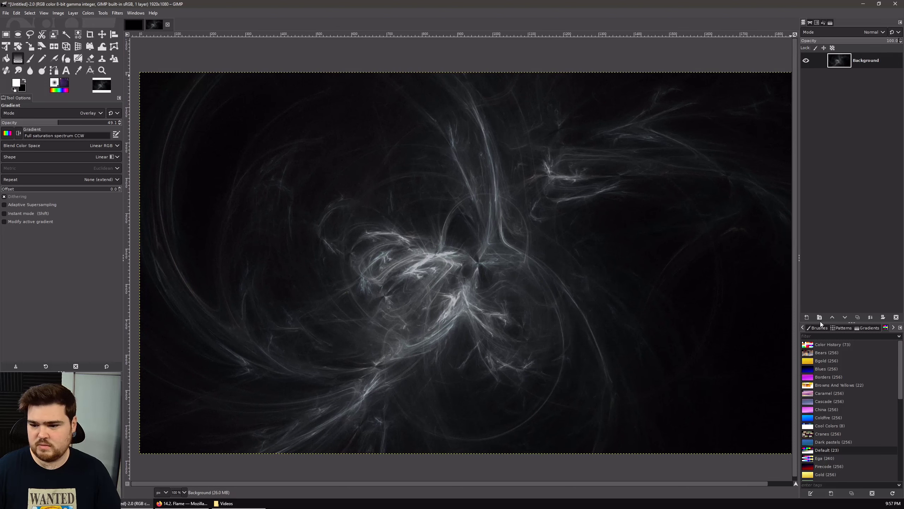
- Add a new layer filled with the background color above Background, then hide and re-show it to compare with the flame underneath
{"action": "left_click", "coordinate": [807, 316]}
{"action": "left_click", "coordinate": [850, 406]}
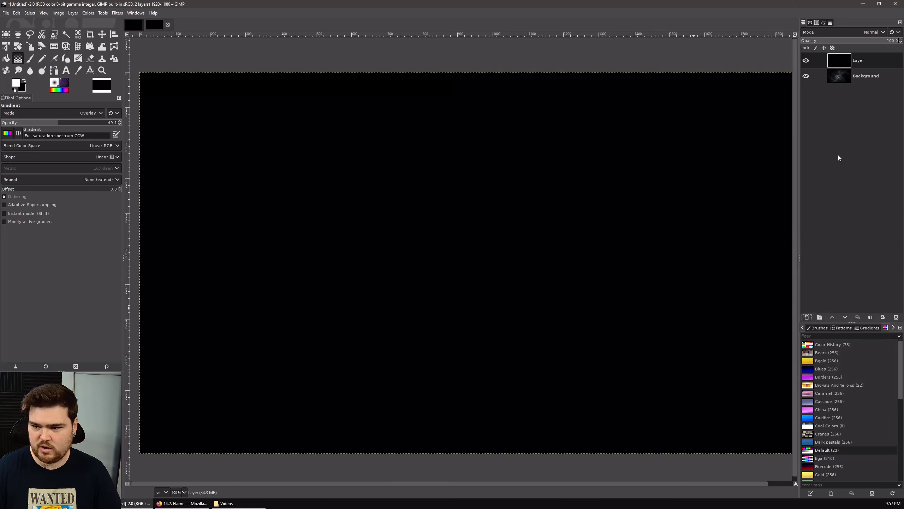
{"action": "left_click", "coordinate": [868, 81]}
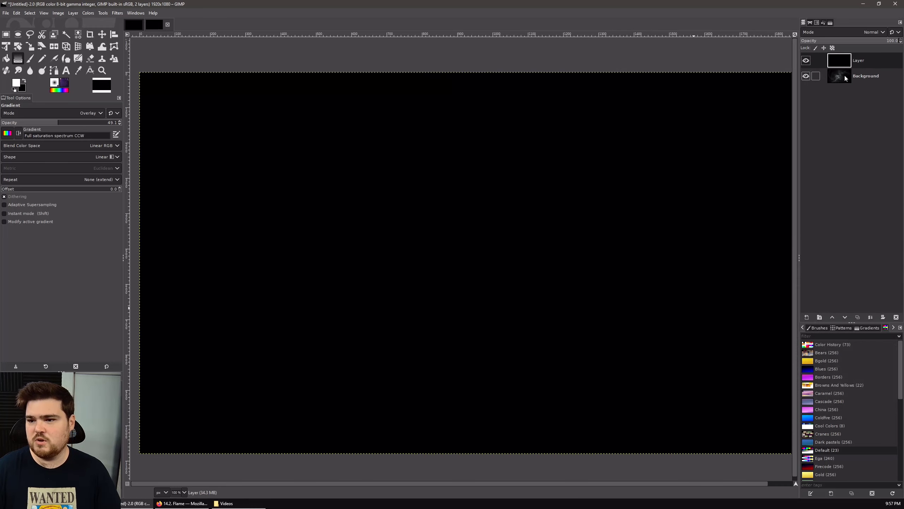
{"action": "left_click", "coordinate": [806, 61]}
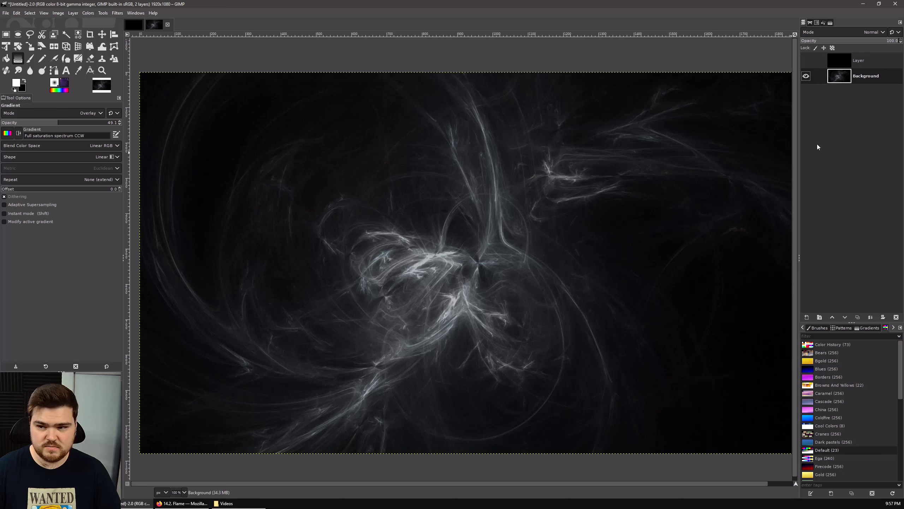
{"action": "left_click", "coordinate": [849, 66]}
{"action": "left_click", "coordinate": [807, 60]}
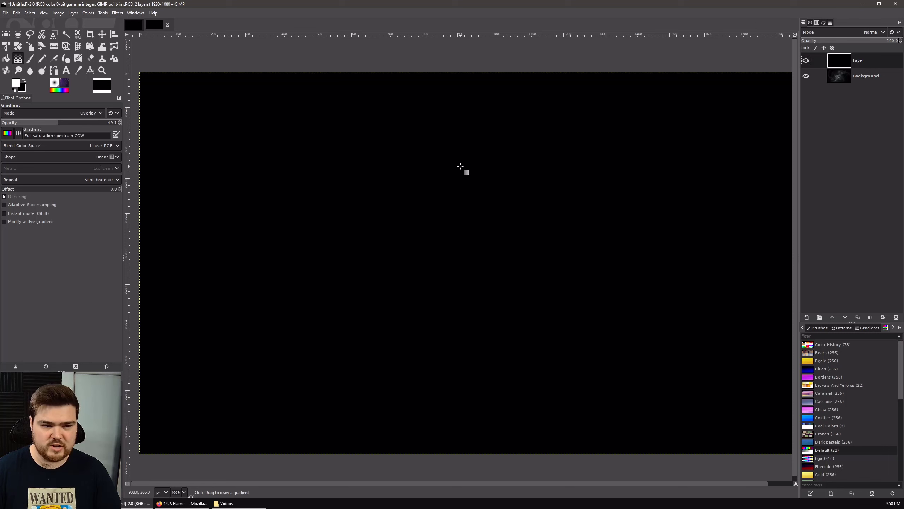
- Render the flame with the ernst anti-pope colormap on the new top layer and check how it combines with Background
{"action": "left_click", "coordinate": [118, 16]}
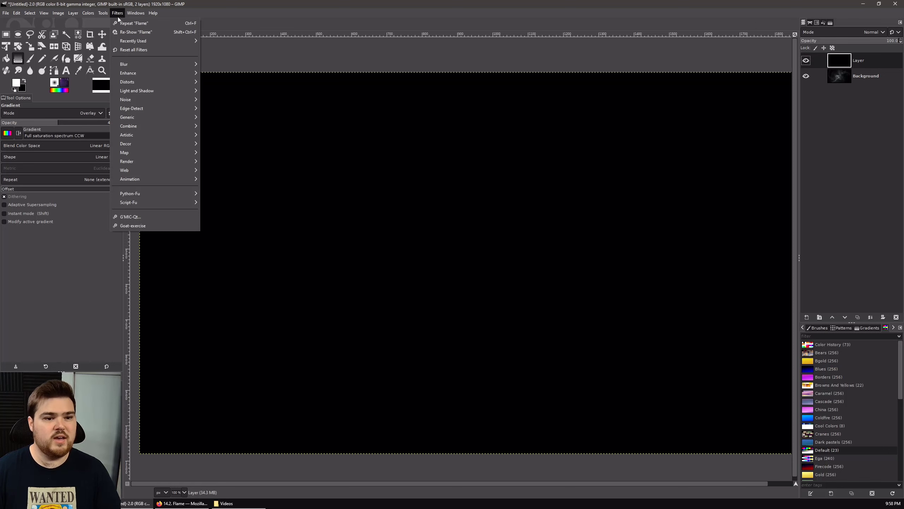
{"action": "left_click", "coordinate": [135, 34]}
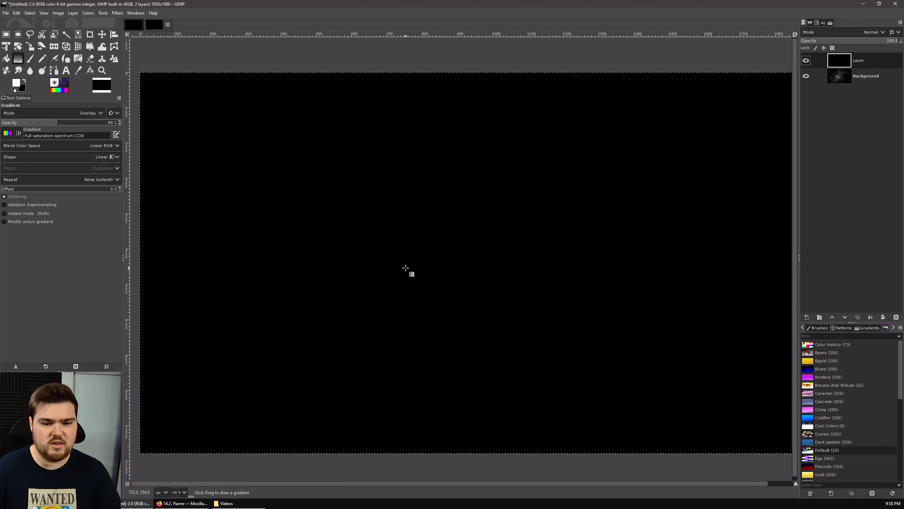
{"action": "scroll", "coordinate": [456, 315], "scroll_direction": "up", "scroll_amount": 5}
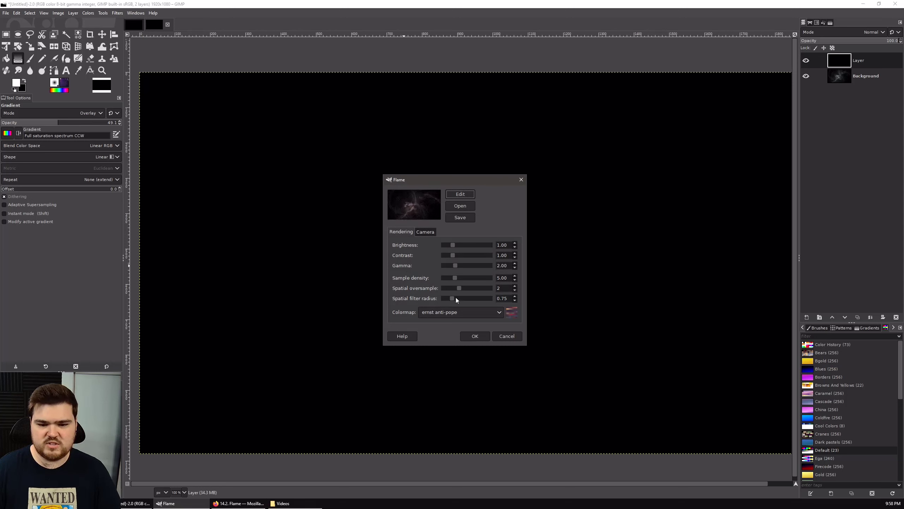
{"action": "left_click", "coordinate": [479, 336]}
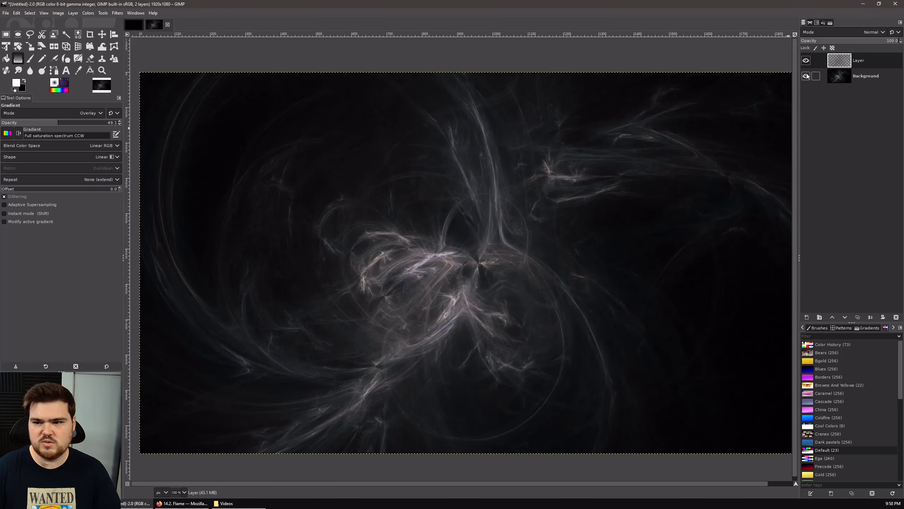
{"action": "left_click", "coordinate": [806, 76]}
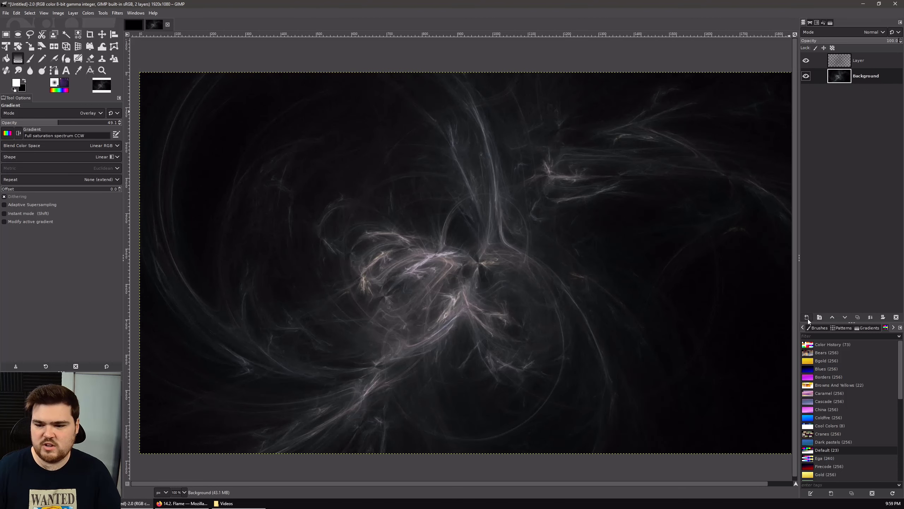
- Add a layer filled with the background color directly above Background and merge the transparent flame layer down into it
{"action": "left_click", "coordinate": [808, 317]}
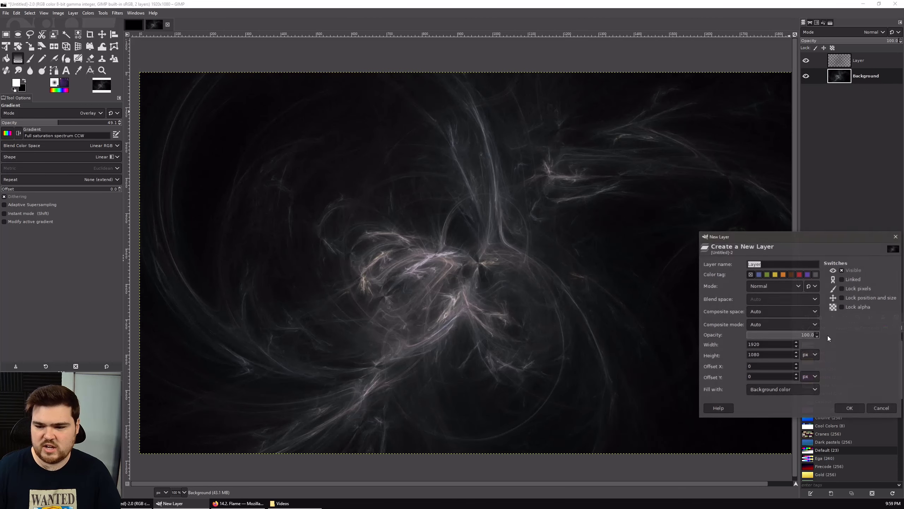
{"action": "left_click", "coordinate": [849, 408]}
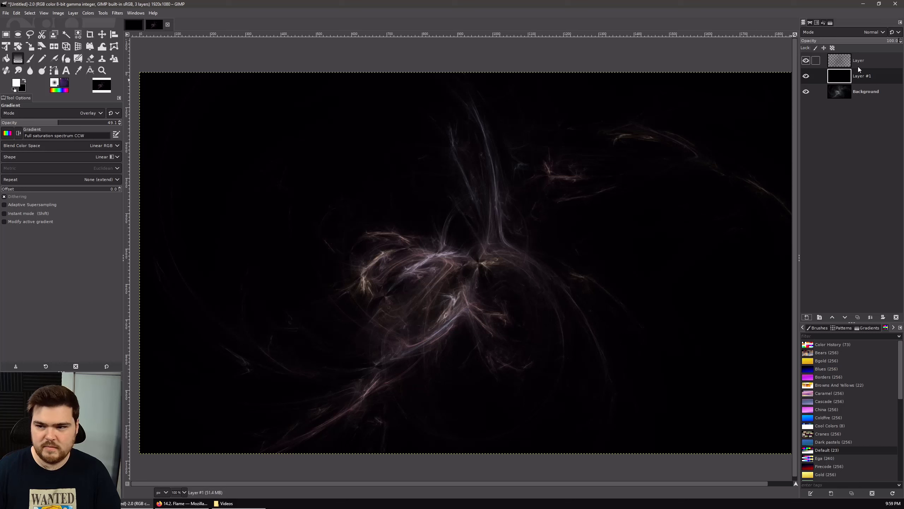
{"action": "right_click", "coordinate": [815, 61]}
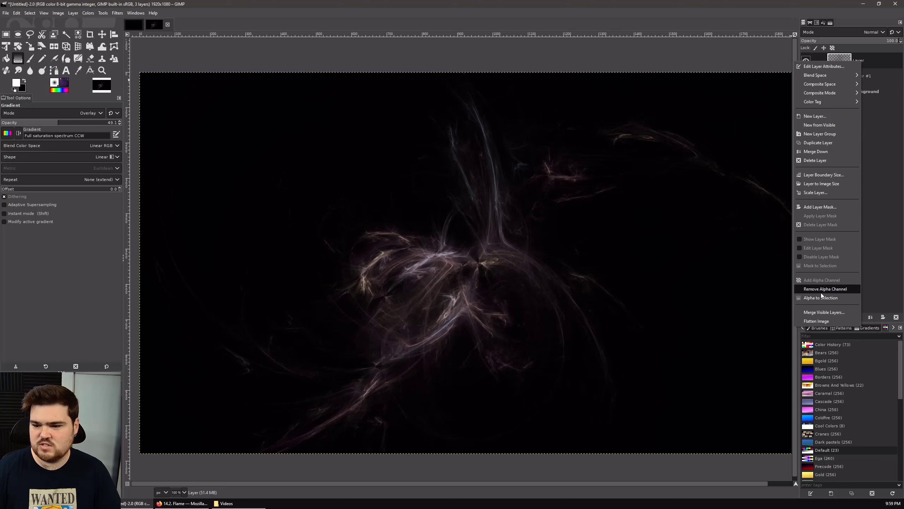
{"action": "left_click", "coordinate": [816, 152]}
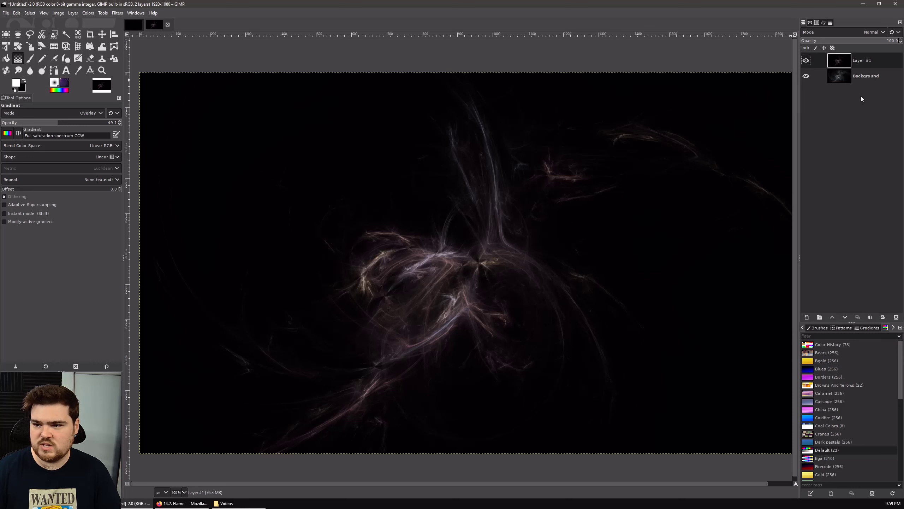
- Add another background-colored layer on top, remove its alpha channel, and render the ernst anti-pope flame on it
{"action": "left_click", "coordinate": [807, 317]}
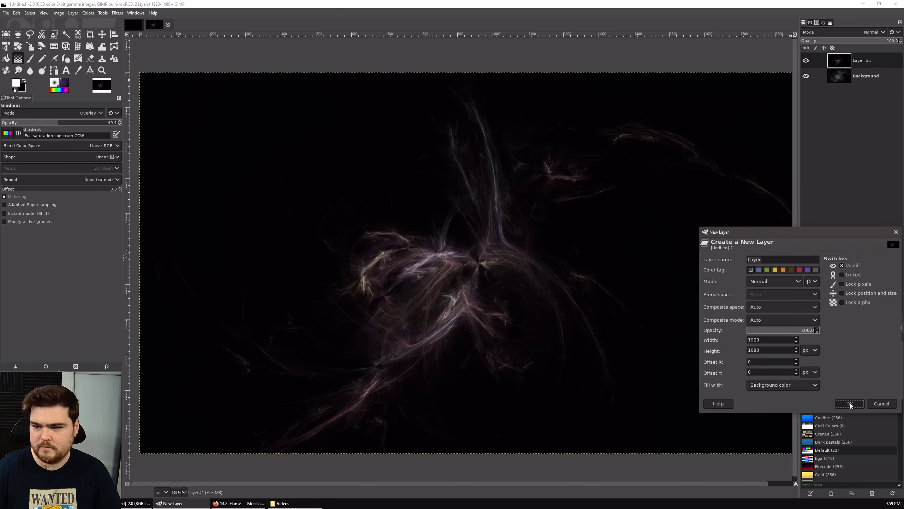
{"action": "left_click", "coordinate": [850, 406]}
{"action": "right_click", "coordinate": [865, 62]}
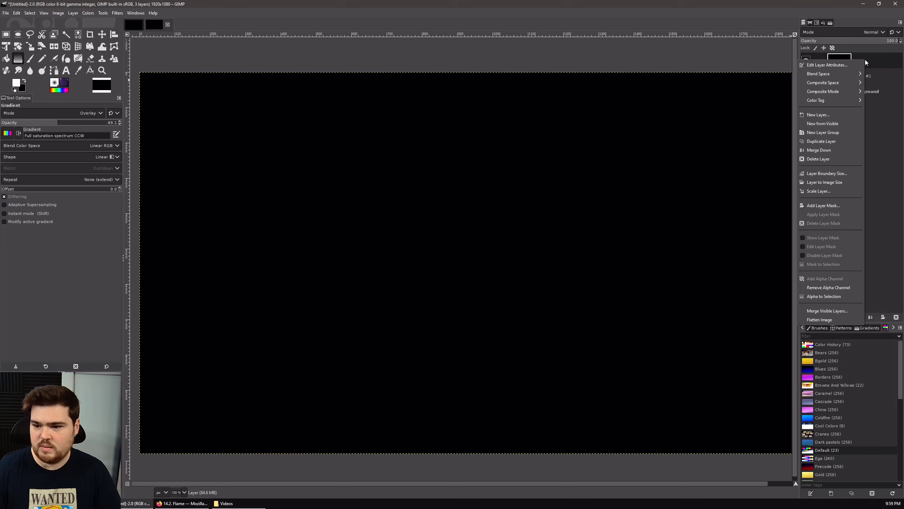
{"action": "left_click", "coordinate": [820, 289]}
{"action": "left_click", "coordinate": [119, 13]}
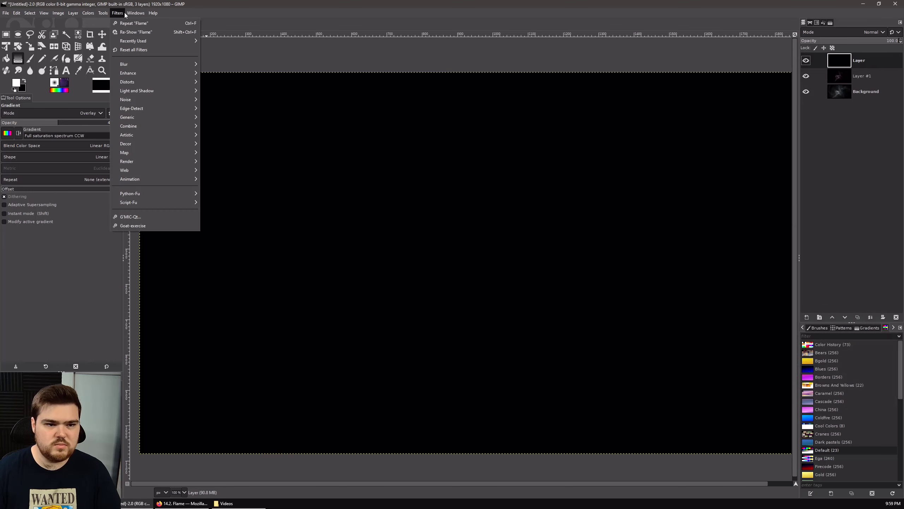
{"action": "left_click", "coordinate": [140, 33]}
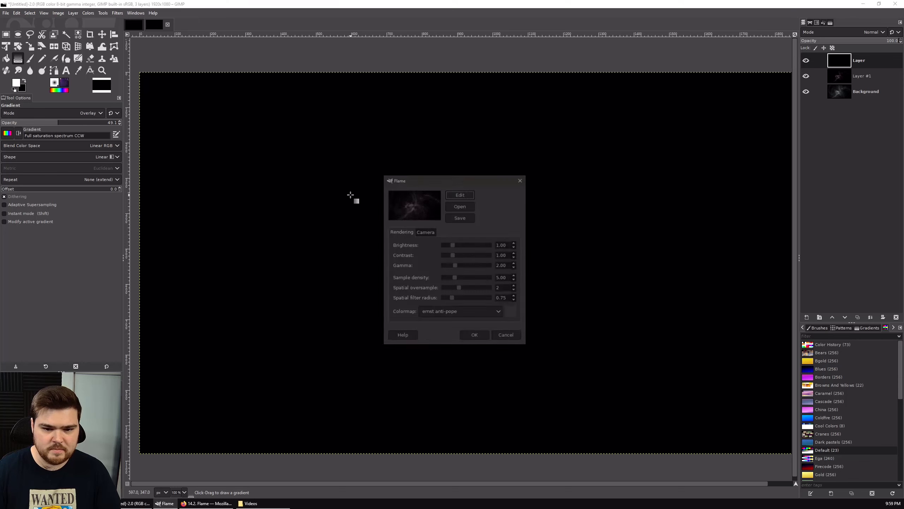
{"action": "left_click", "coordinate": [476, 336]}
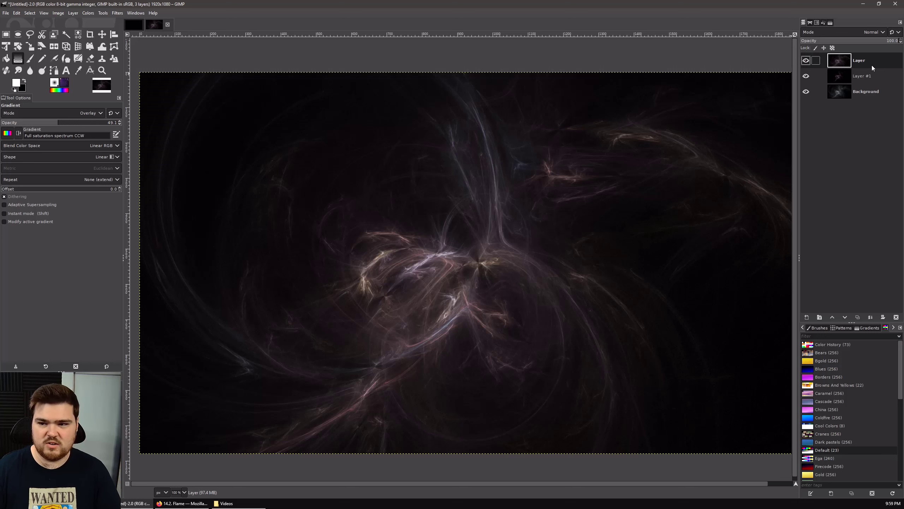
- Compare the ernst anti-pope and gris josette renders by hiding Layer #1 and toggling the top layer's visibility
{"action": "left_click", "coordinate": [807, 61]}
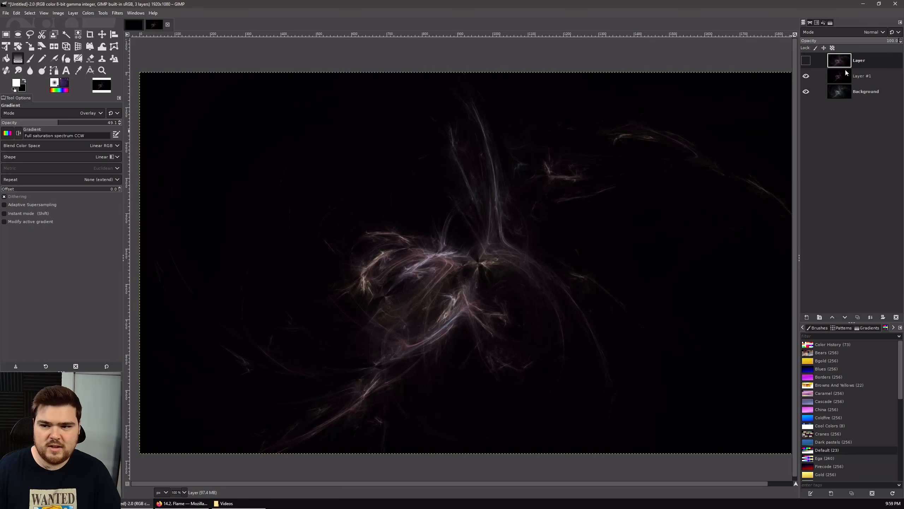
{"action": "left_click", "coordinate": [807, 77]}
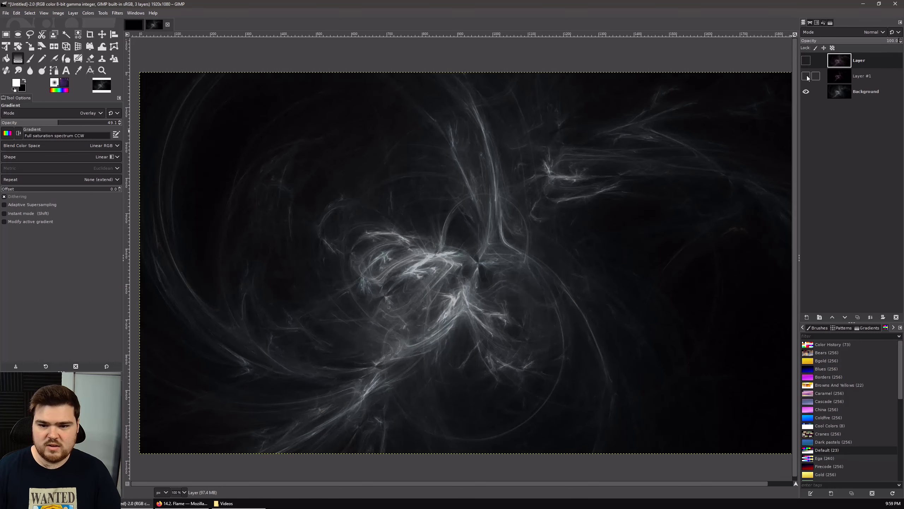
{"action": "left_click", "coordinate": [859, 93]}
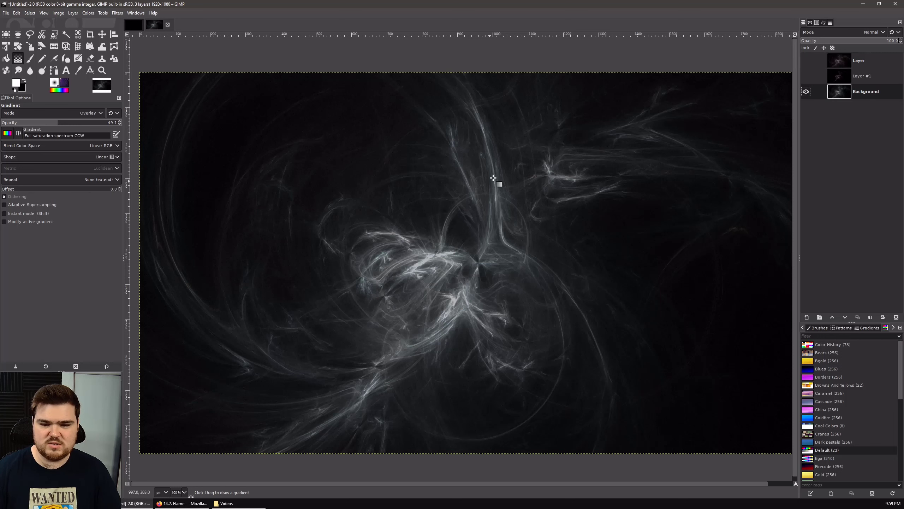
{"action": "left_click", "coordinate": [808, 61]}
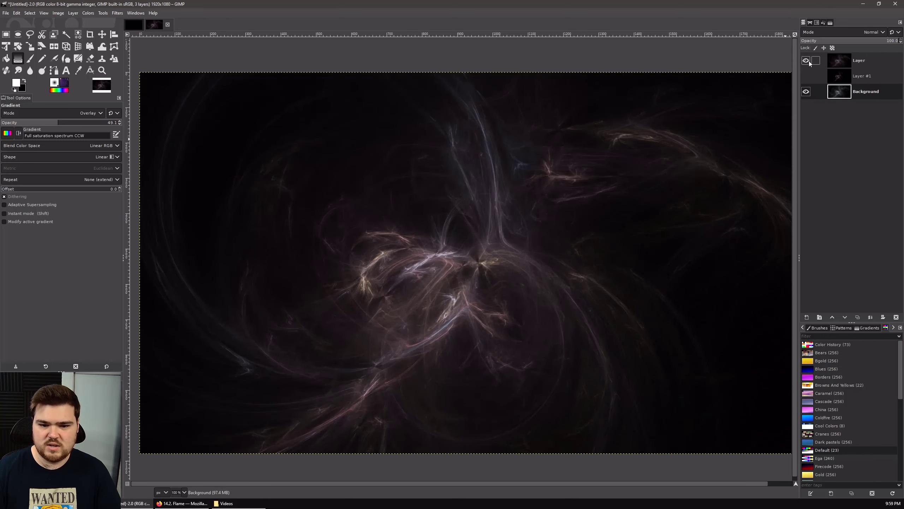
{"action": "left_click", "coordinate": [808, 61]}
{"action": "left_click", "coordinate": [808, 61]}
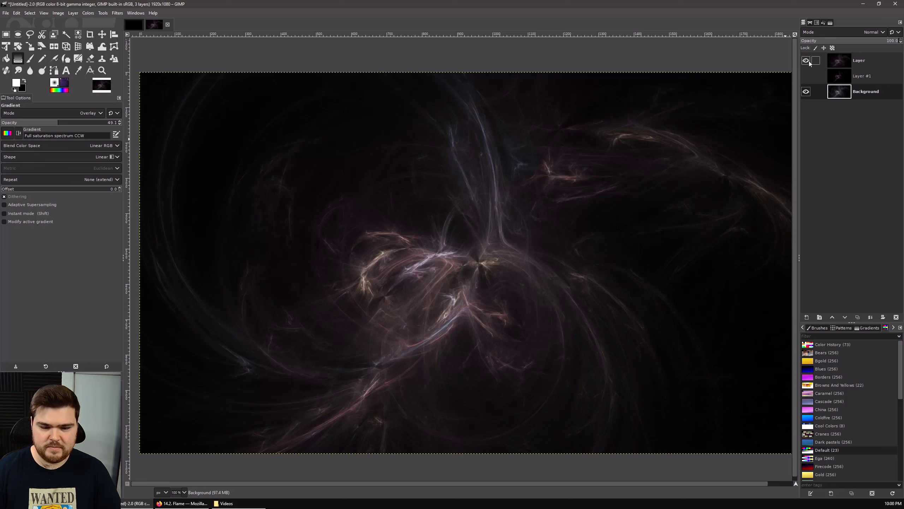
{"action": "left_click", "coordinate": [807, 60]}
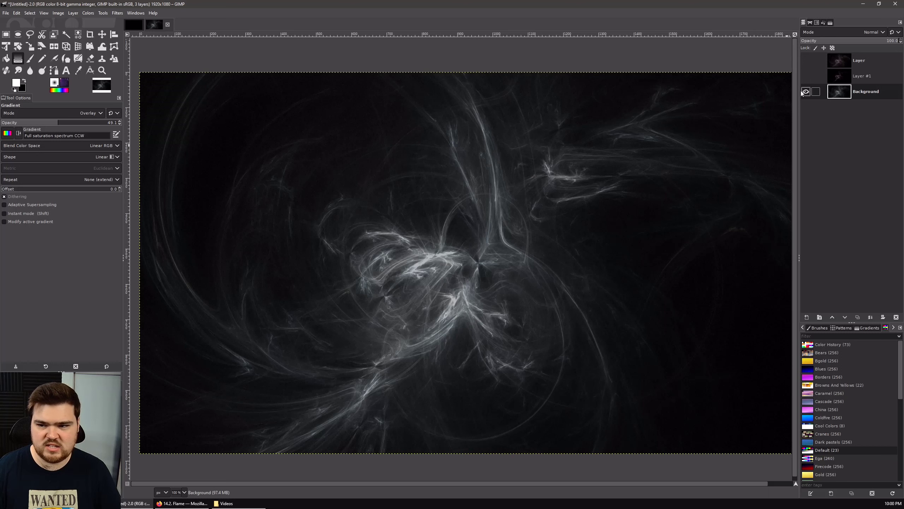
{"action": "left_click", "coordinate": [806, 61]}
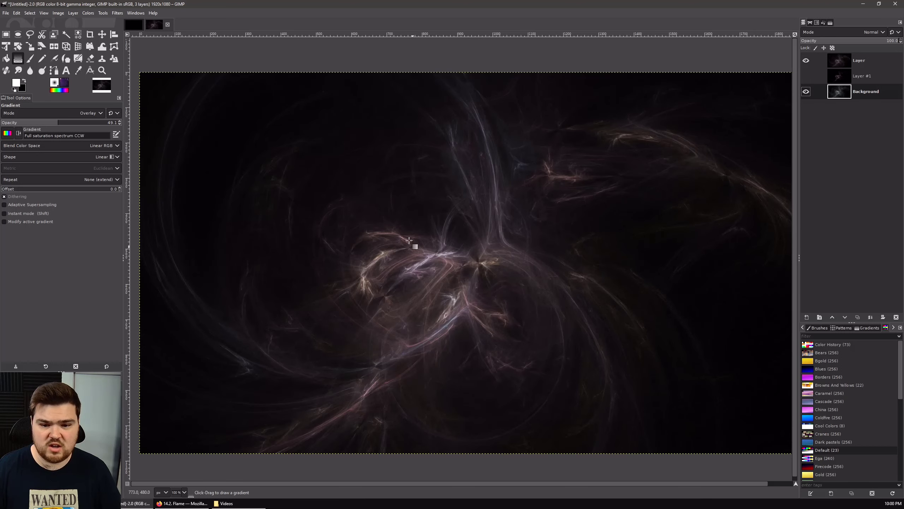
- Delete the top flame layer and Layer #1, keeping only the Background layer
{"action": "left_click", "coordinate": [862, 61]}
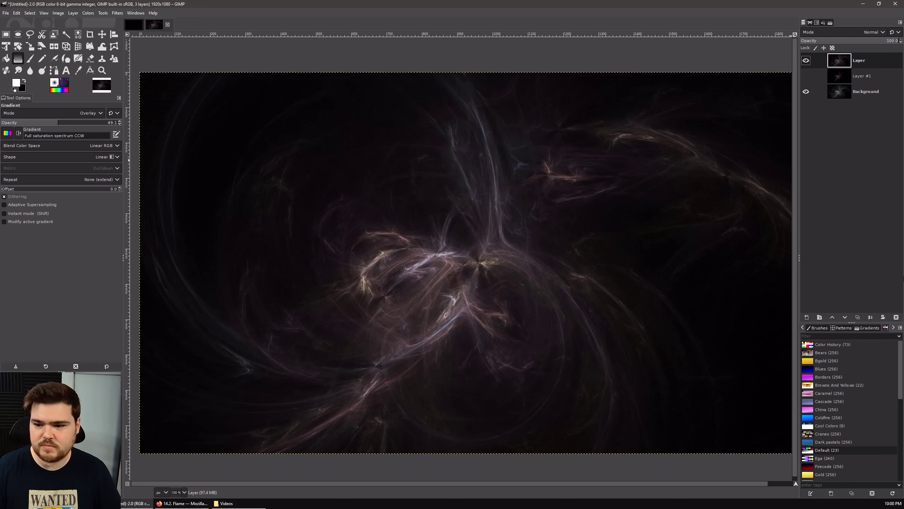
{"action": "left_click", "coordinate": [896, 317]}
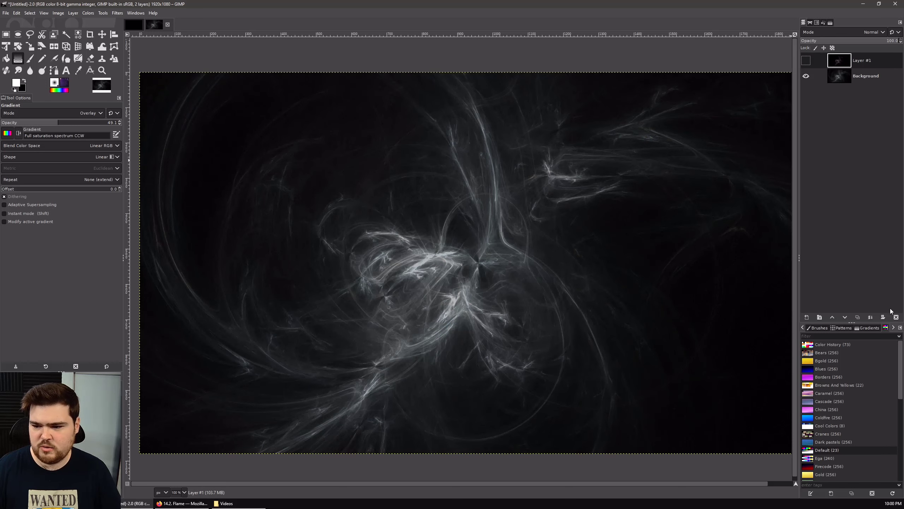
{"action": "left_click", "coordinate": [896, 316]}
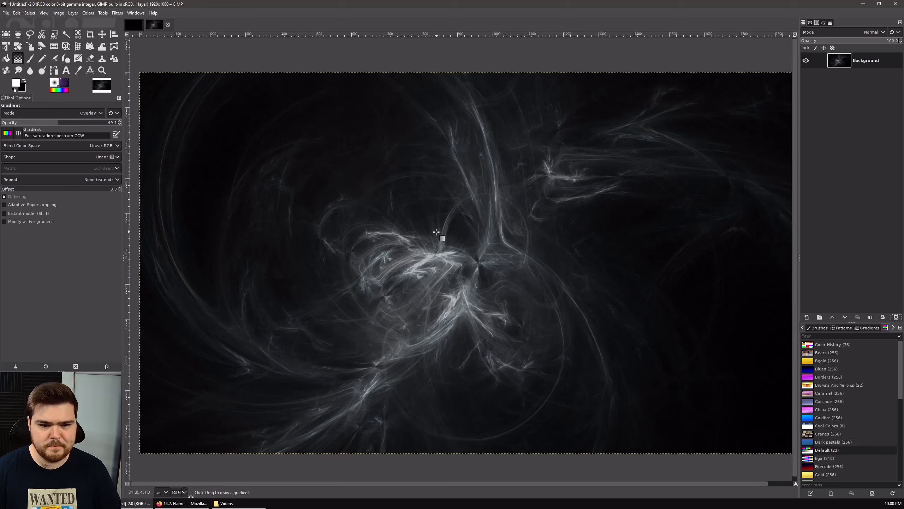
- Inspect the whole gris josette flame with the docks temporarily hidden
{"action": "mouse_move", "coordinate": [436, 232]}
{"action": "left_mouse_down"}
{"action": "mouse_move", "coordinate": [456, 222]}
{"action": "mouse_move", "coordinate": [438, 226]}
{"action": "left_mouse_up"}
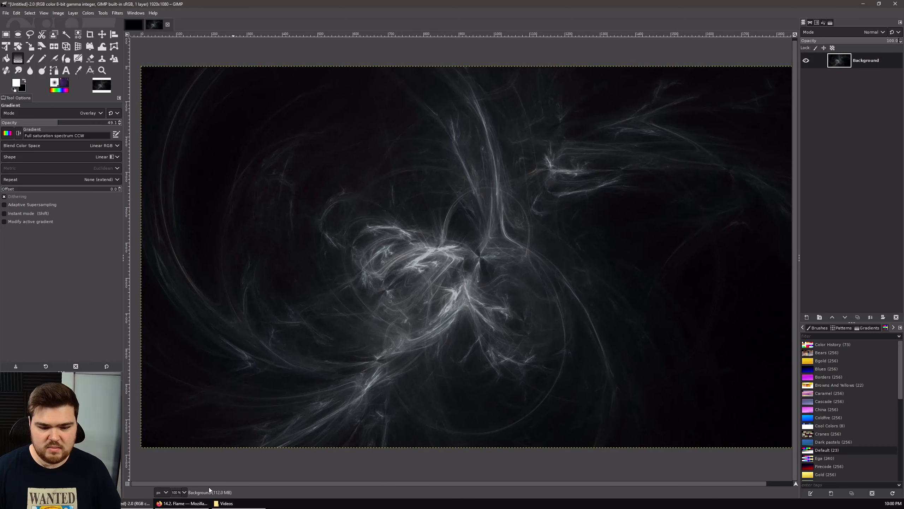
{"action": "scroll", "coordinate": [183, 494], "scroll_direction": "down", "scroll_amount": 1}
{"action": "scroll", "coordinate": [184, 494], "scroll_direction": "up", "scroll_amount": 1}
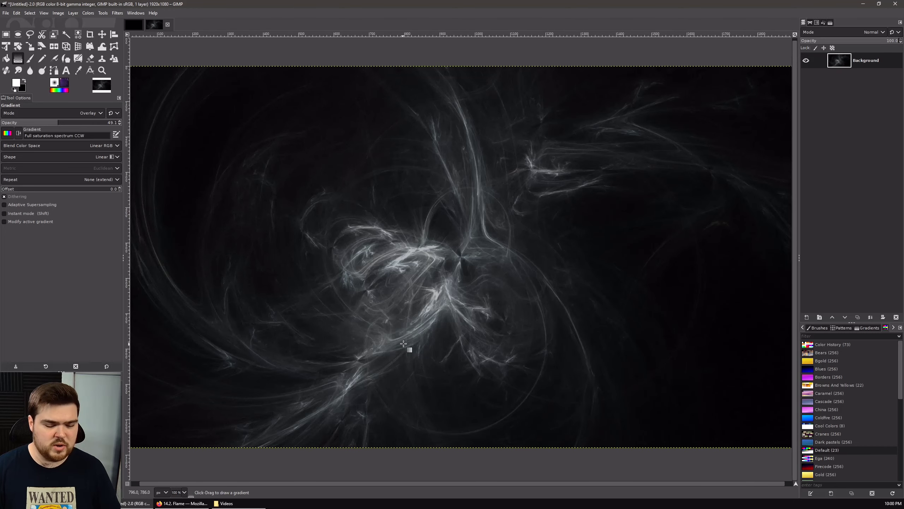
{"action": "key", "text": "Tab"}
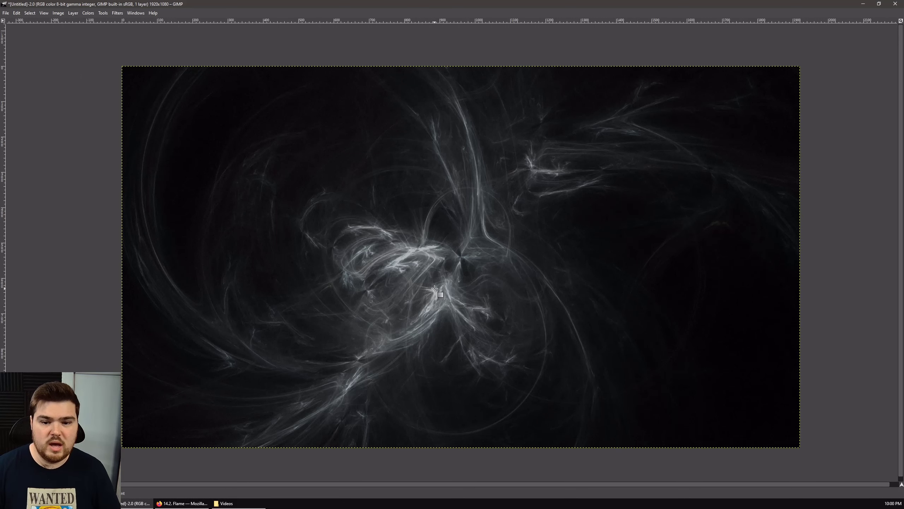
{"action": "key", "text": "Tab"}
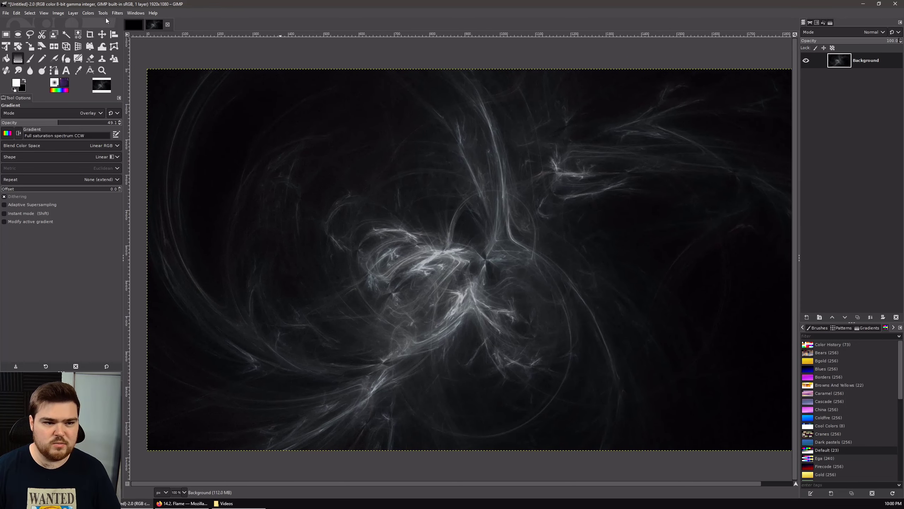
- Open Curves for the Background layer and pull the Red channel's midtones down to input 150, output 93
{"action": "mouse_move", "coordinate": [441, 209]}
{"action": "left_mouse_down"}
{"action": "mouse_move", "coordinate": [426, 190]}
{"action": "mouse_move", "coordinate": [432, 201]}
{"action": "left_mouse_up"}
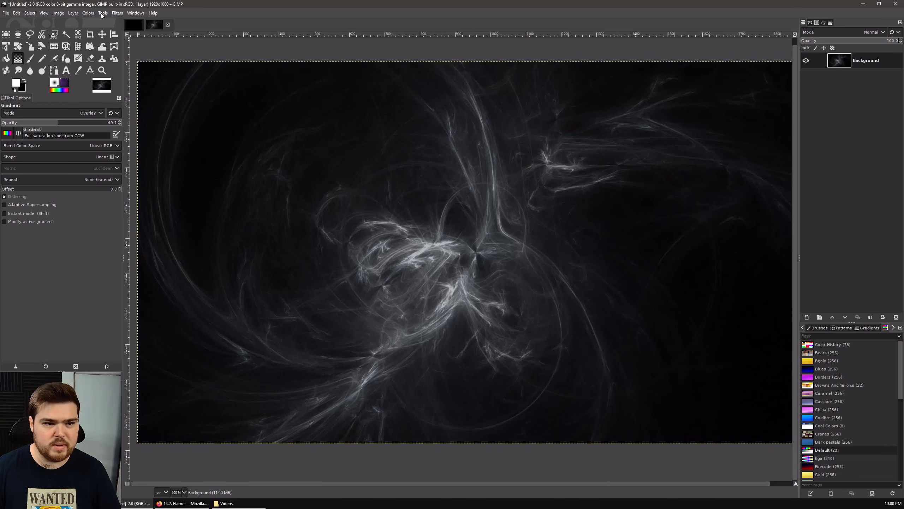
{"action": "left_click", "coordinate": [88, 13]}
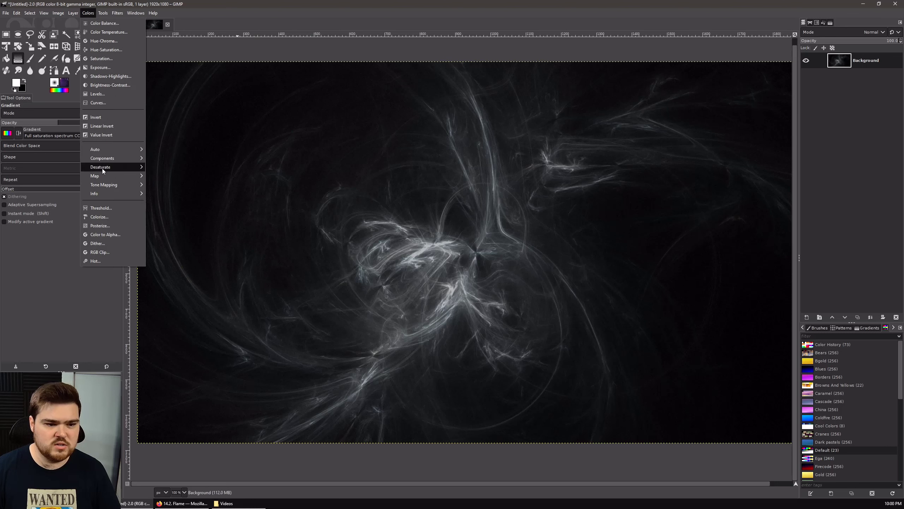
{"action": "left_click", "coordinate": [103, 102]}
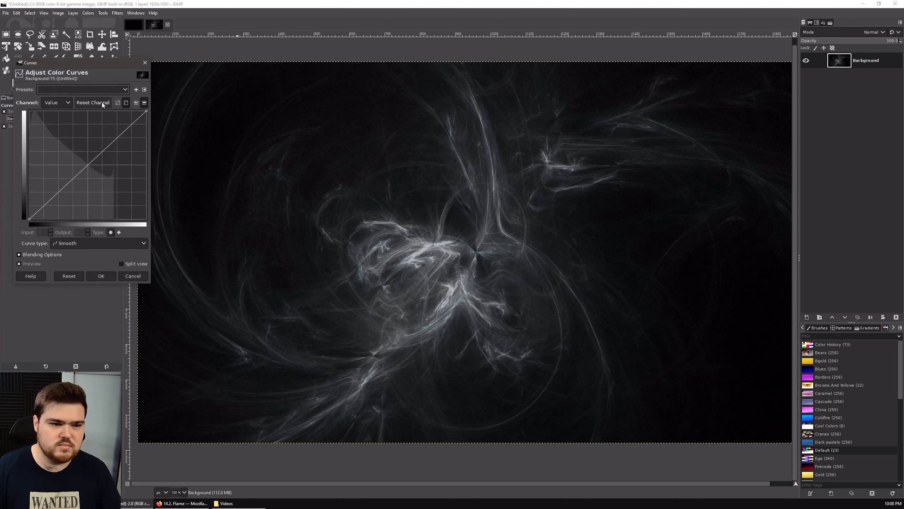
{"action": "left_click_drag", "start_coordinate": [74, 64], "coordinate": [132, 131]}
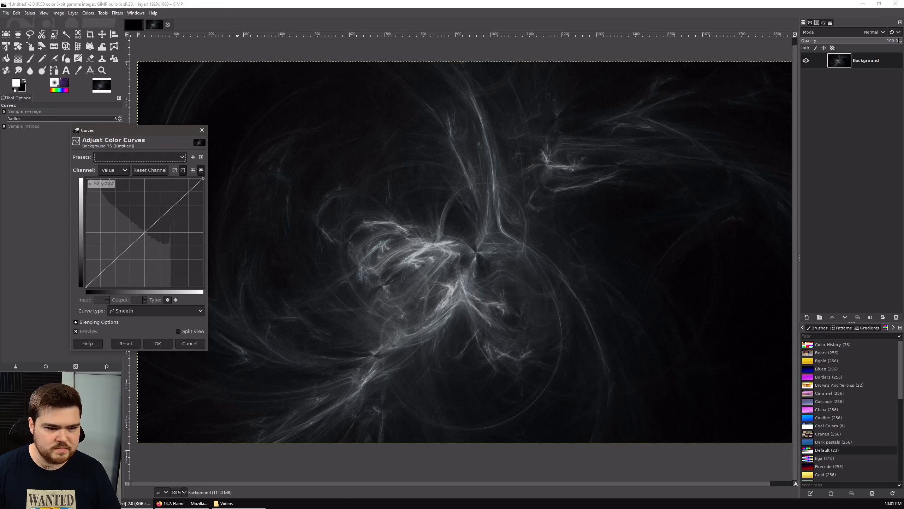
{"action": "left_click", "coordinate": [116, 171]}
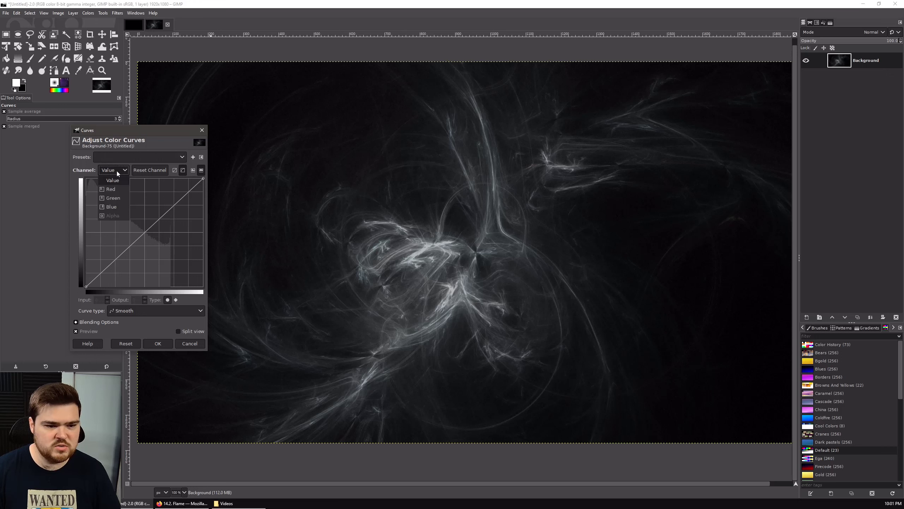
{"action": "left_click", "coordinate": [115, 190]}
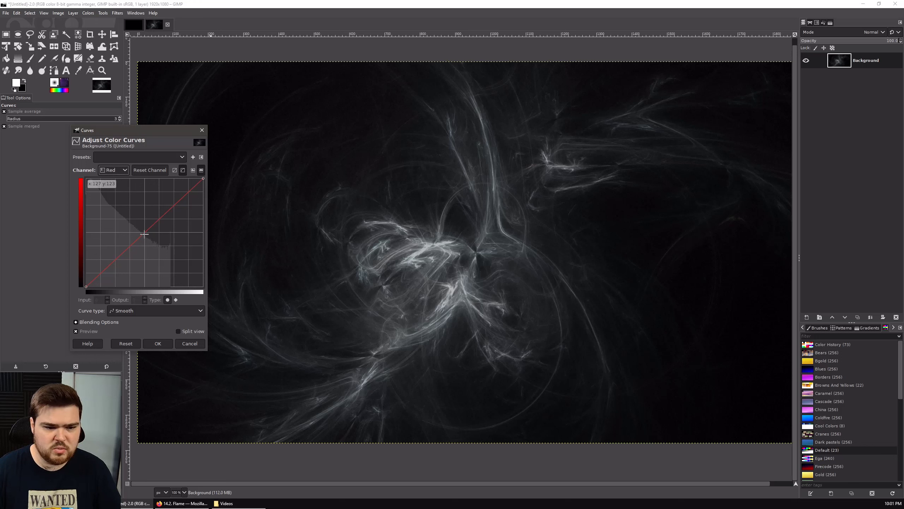
{"action": "mouse_move", "coordinate": [144, 233]}
{"action": "left_mouse_down"}
{"action": "mouse_move", "coordinate": [186, 269]}
{"action": "mouse_move", "coordinate": [151, 237]}
{"action": "mouse_move", "coordinate": [155, 246]}
{"action": "left_mouse_up"}
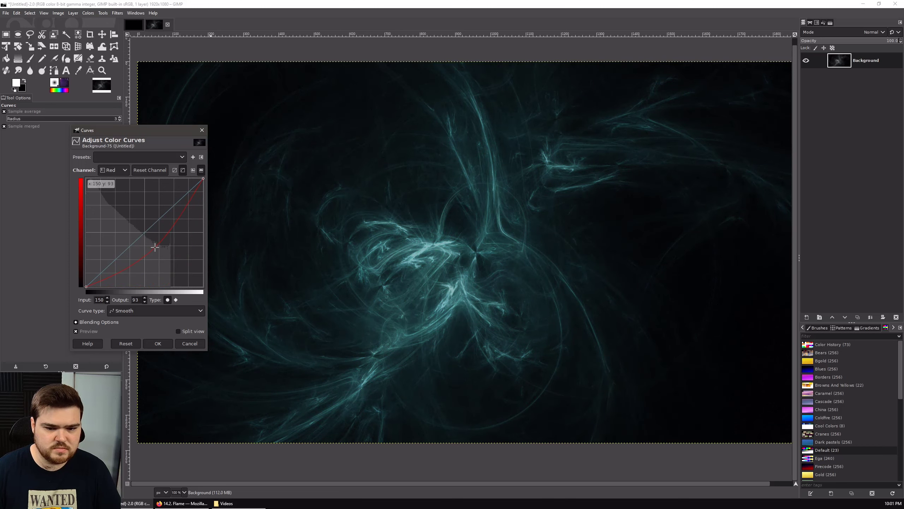
- Raise the Green channel curve slightly in the highlights to input 184, output 194
{"action": "left_click", "coordinate": [113, 170]}
{"action": "left_click", "coordinate": [114, 199]}
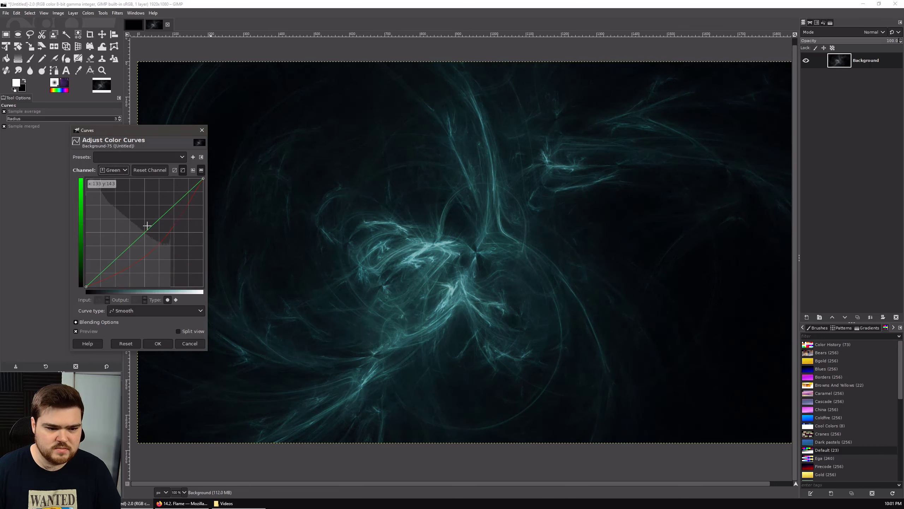
{"action": "left_click_drag", "start_coordinate": [170, 209], "coordinate": [171, 204]}
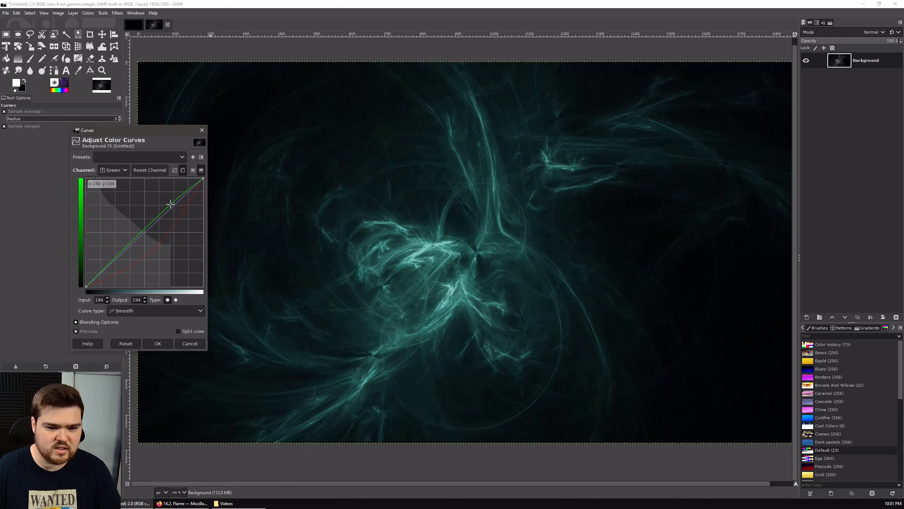
- Raise the Blue channel curve with a point at input 103, output 165
{"action": "left_click", "coordinate": [117, 171]}
{"action": "left_click", "coordinate": [118, 207]}
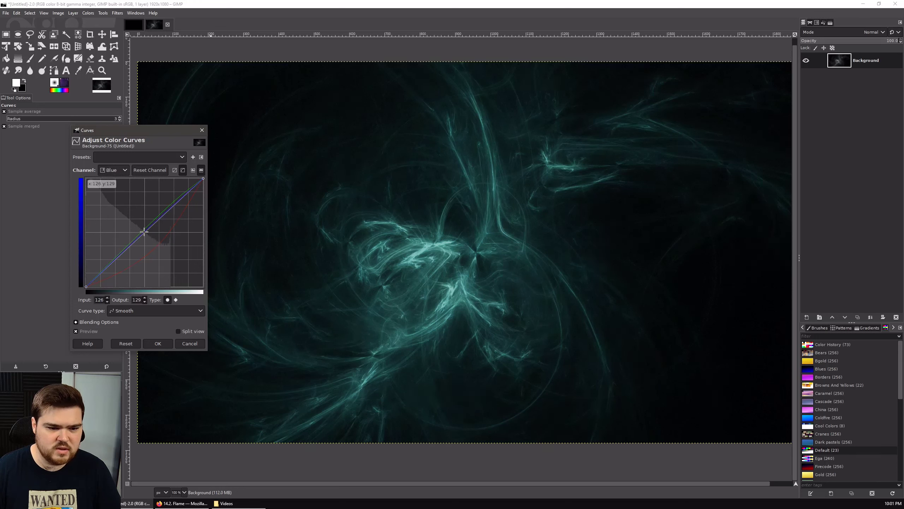
{"action": "left_click_drag", "start_coordinate": [143, 231], "coordinate": [115, 190]}
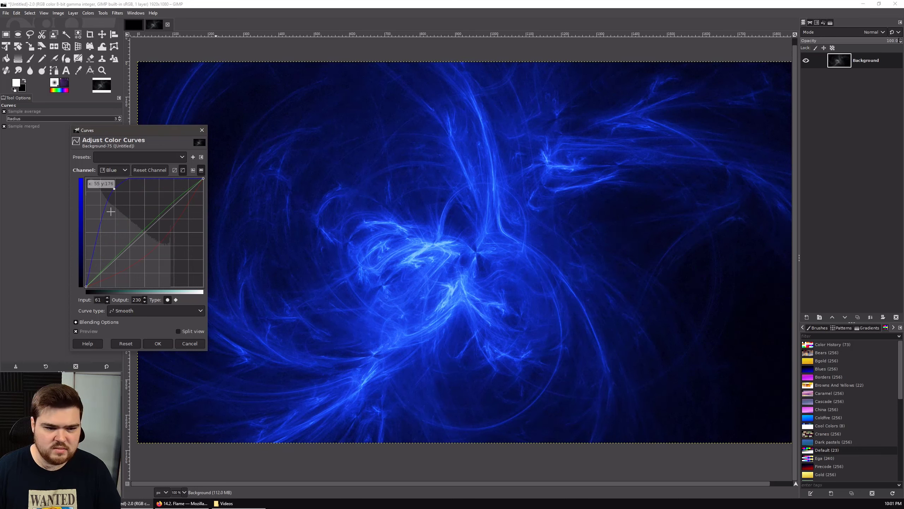
{"action": "left_click_drag", "start_coordinate": [114, 188], "coordinate": [134, 217]}
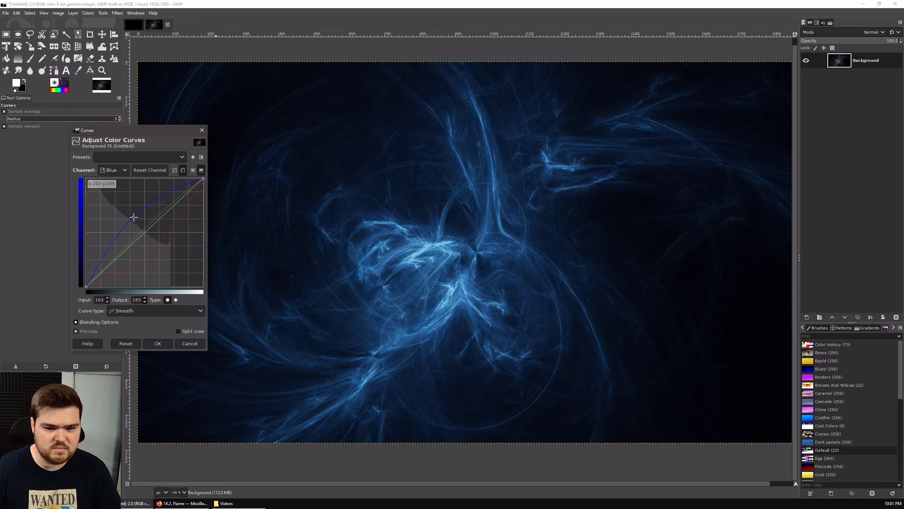
- Shape the Green channel into a gentle S-curve with points at input 197, output 214 and input 30, output 25
{"action": "left_click", "coordinate": [120, 169]}
{"action": "left_click", "coordinate": [118, 197]}
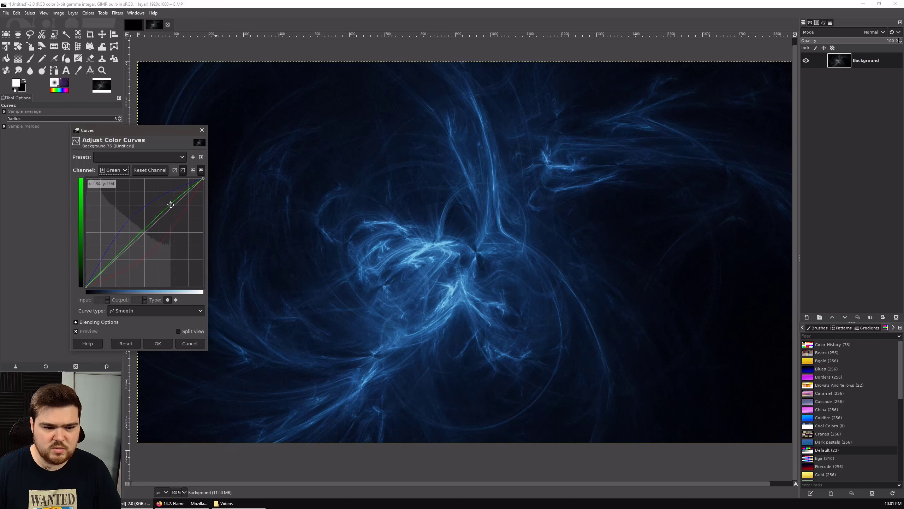
{"action": "left_click_drag", "start_coordinate": [171, 204], "coordinate": [175, 196]}
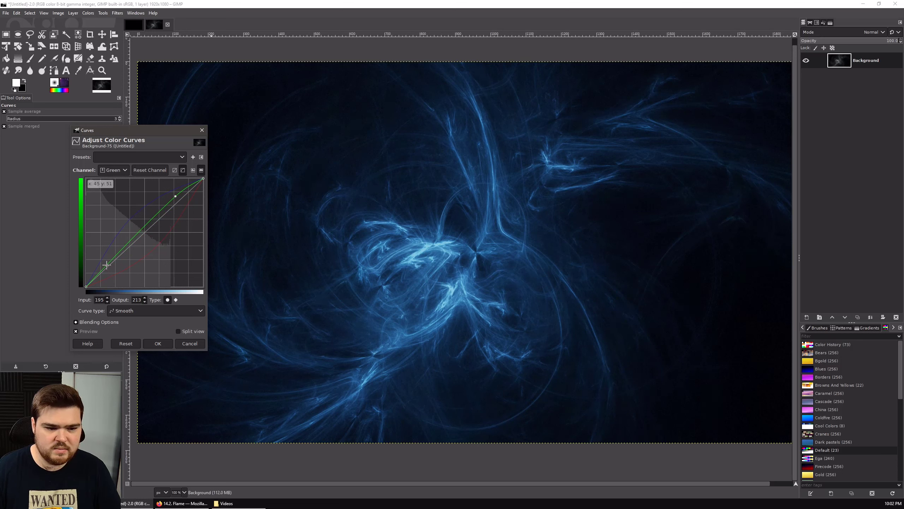
{"action": "left_click_drag", "start_coordinate": [106, 264], "coordinate": [100, 276]}
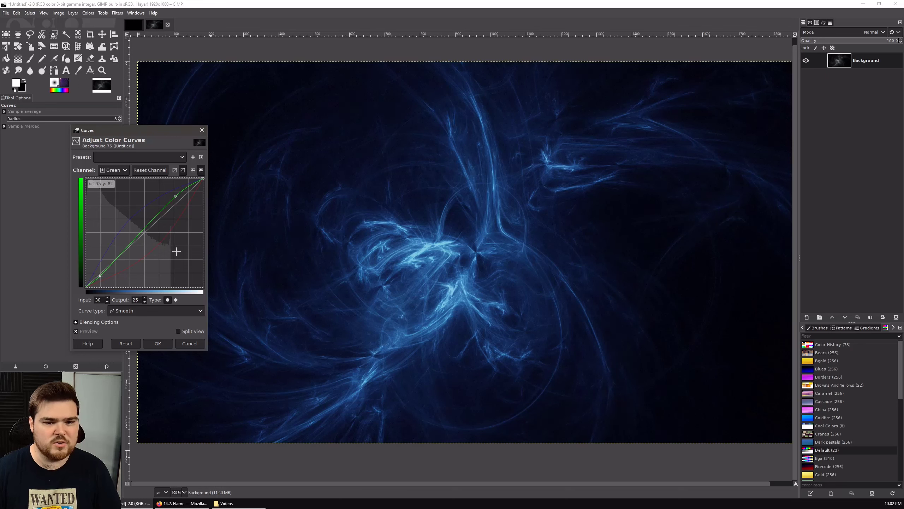
{"action": "left_click", "coordinate": [176, 195]}
- Move the Red channel's curve point into the darker tones at input 98, output 56
{"action": "left_click", "coordinate": [113, 170]}
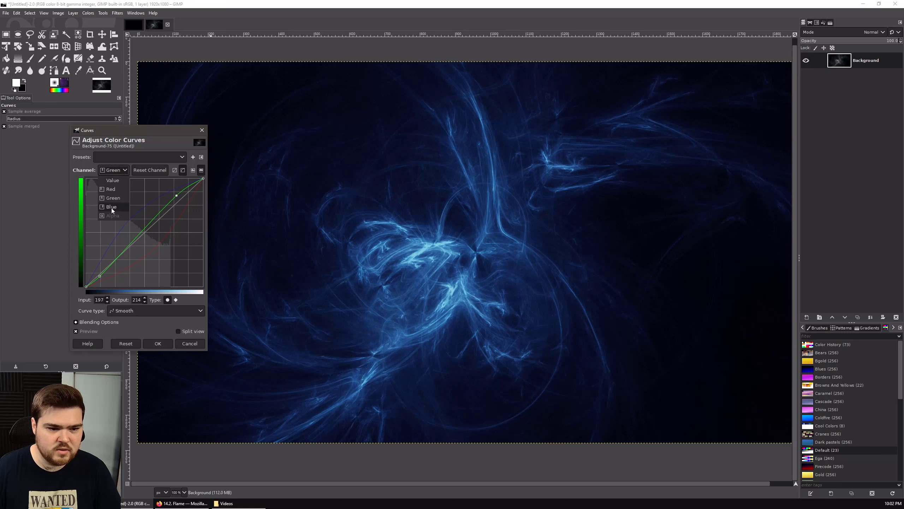
{"action": "left_click", "coordinate": [110, 189]}
{"action": "left_click", "coordinate": [172, 221]}
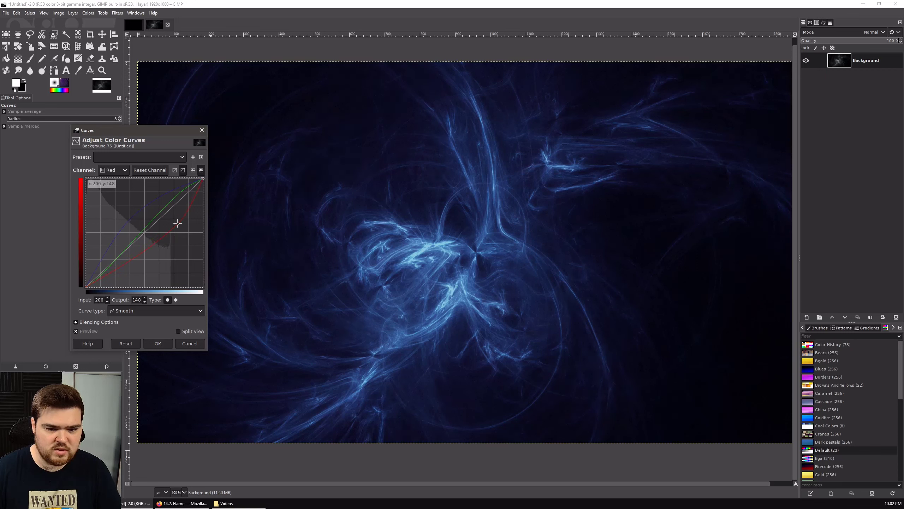
{"action": "left_click_drag", "start_coordinate": [178, 223], "coordinate": [129, 262]}
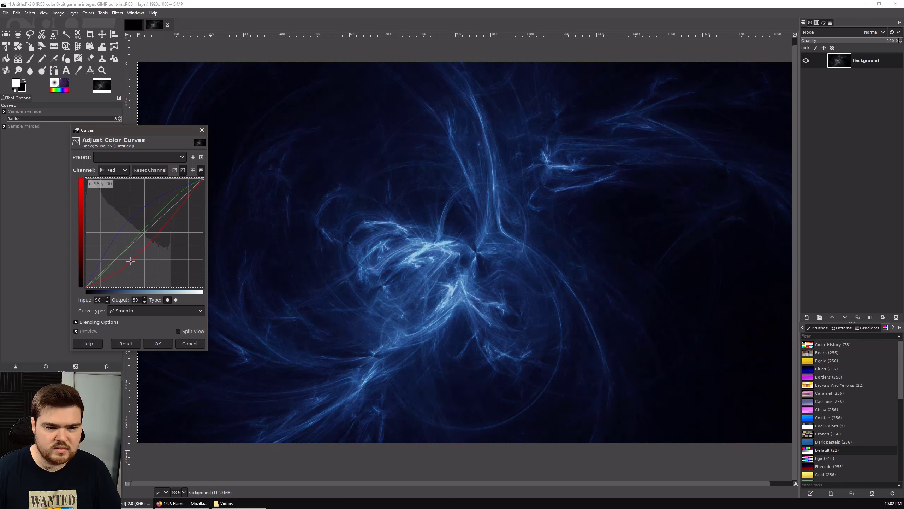
- Add contrast to the Value channel with points at input 198, output 206 and input 48, output 38, and apply the curves
{"action": "left_click", "coordinate": [117, 169]}
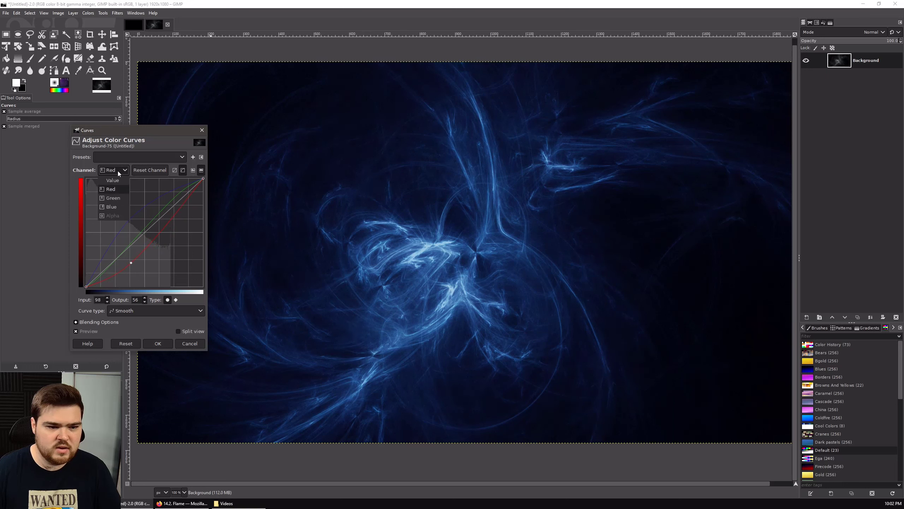
{"action": "left_click", "coordinate": [115, 181]}
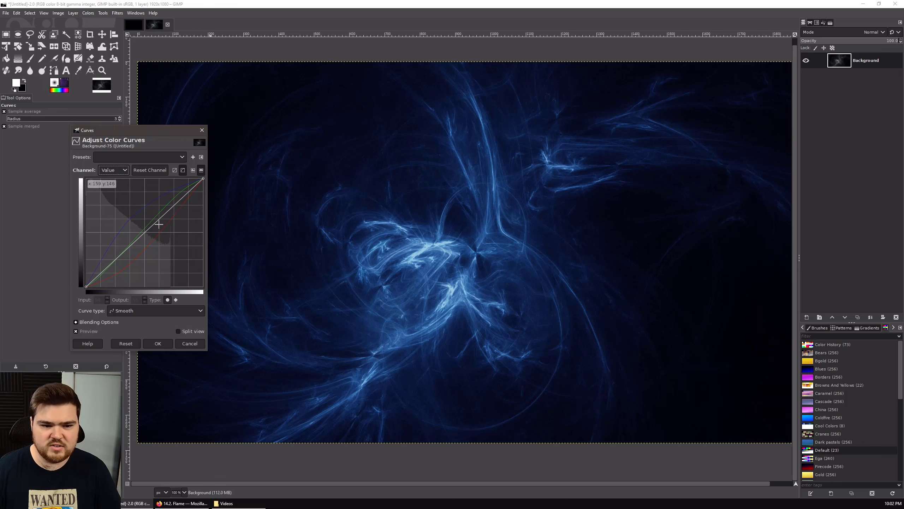
{"action": "scroll", "coordinate": [177, 492], "scroll_direction": "up", "scroll_amount": 2}
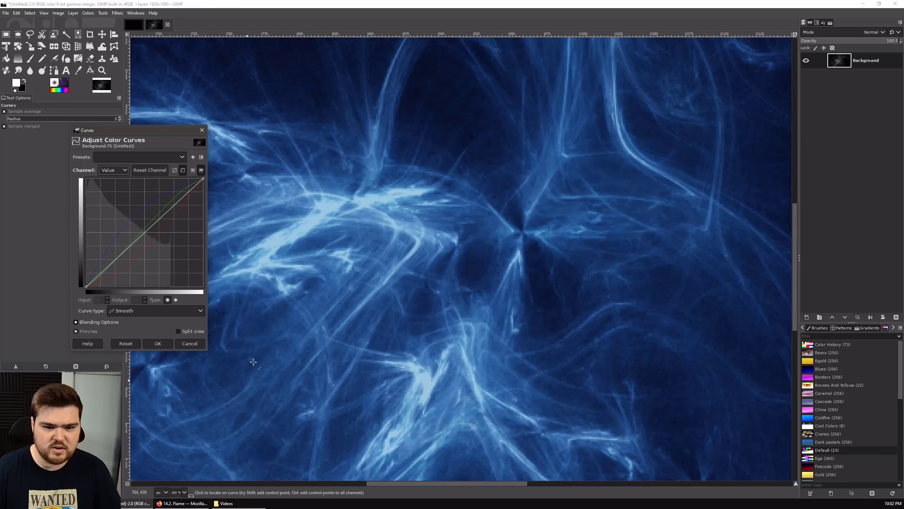
{"action": "left_click_drag", "start_coordinate": [336, 95], "coordinate": [428, 322]}
{"action": "left_click_drag", "start_coordinate": [390, 94], "coordinate": [511, 252]}
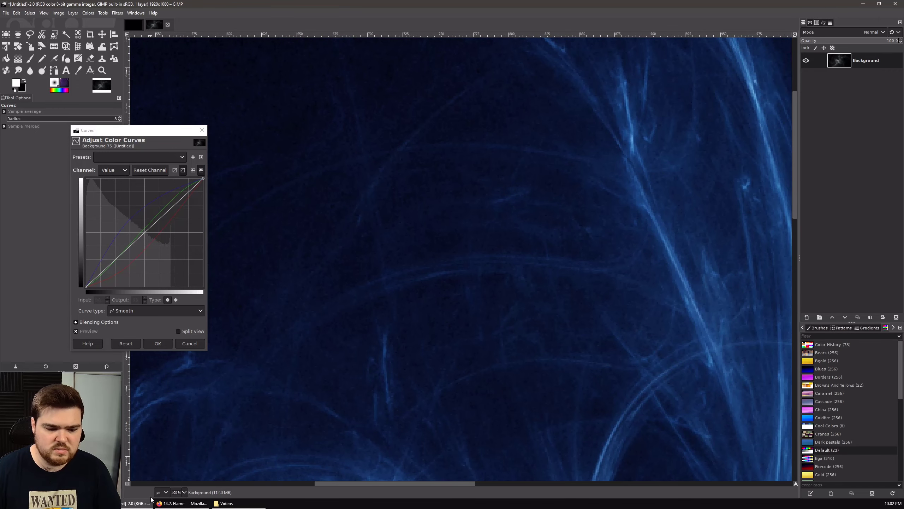
{"action": "scroll", "coordinate": [176, 493], "scroll_direction": "down", "scroll_amount": 2}
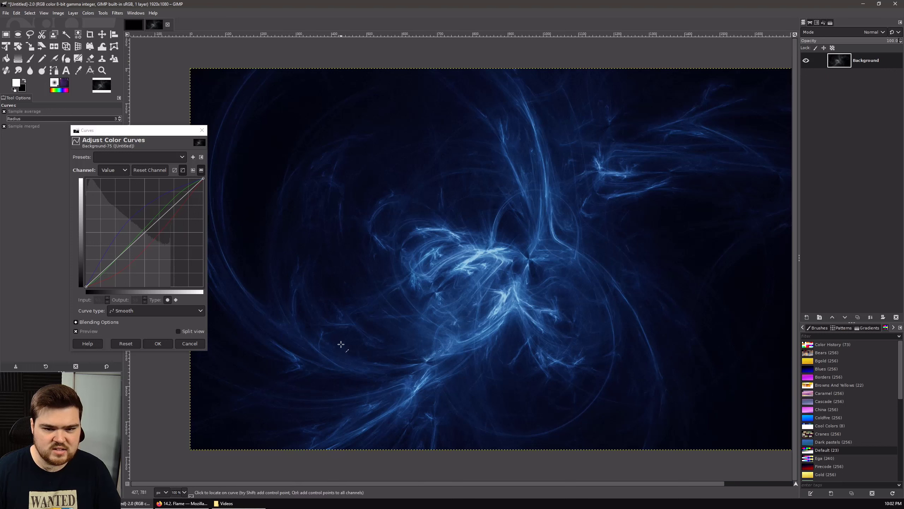
{"action": "left_click", "coordinate": [177, 198]}
{"action": "left_click_drag", "start_coordinate": [177, 198], "coordinate": [177, 198]}
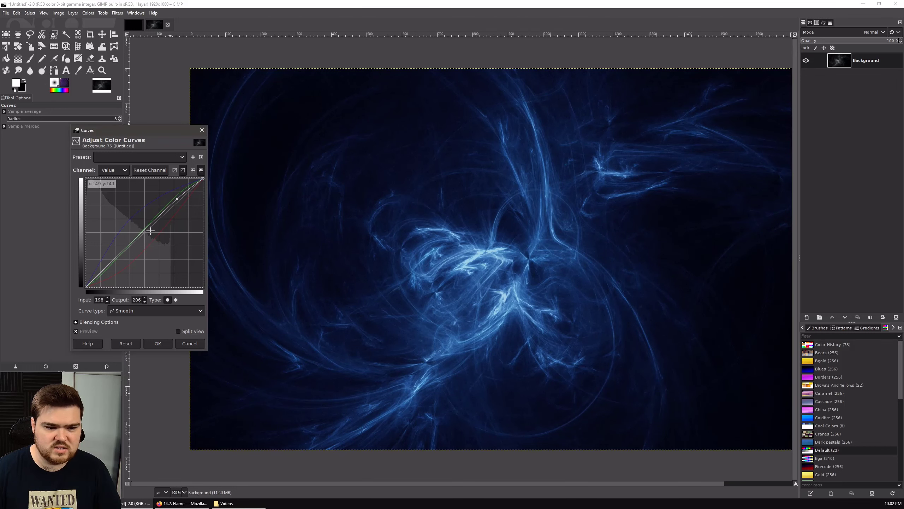
{"action": "left_click_drag", "start_coordinate": [107, 265], "coordinate": [108, 271]}
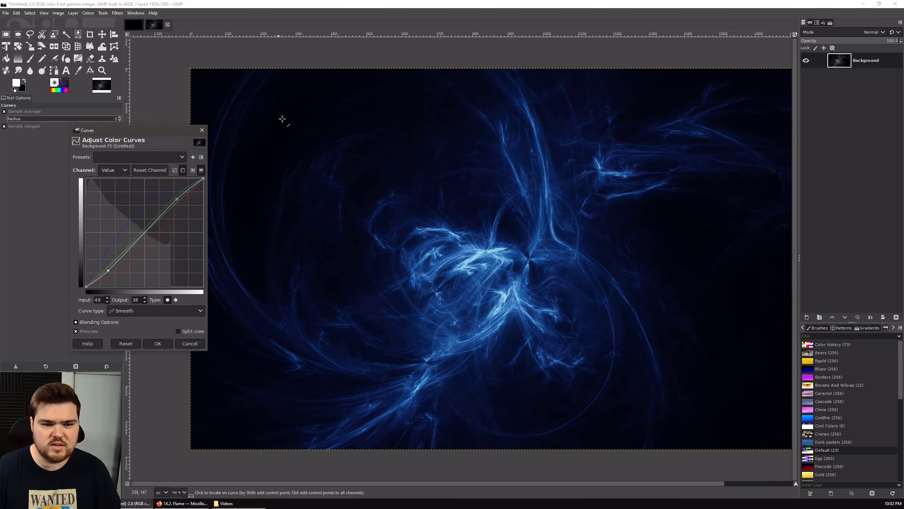
{"action": "left_click", "coordinate": [158, 344]}
{"action": "left_click_drag", "start_coordinate": [517, 264], "coordinate": [486, 258]}
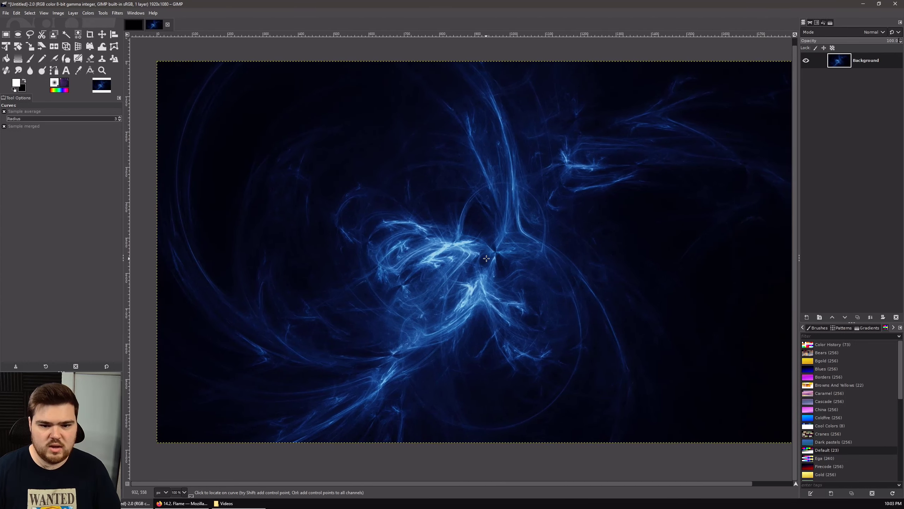
{"action": "key", "text": "Tab"}
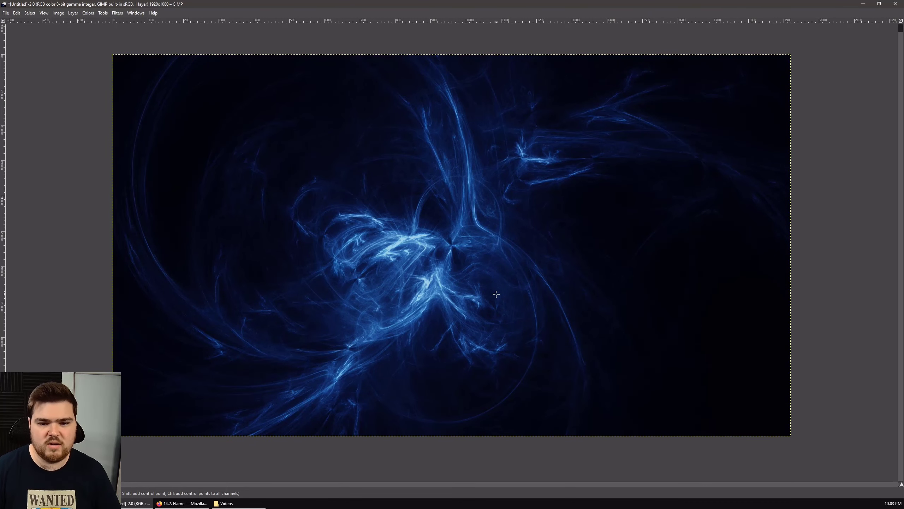
{"action": "key", "text": "Tab"}
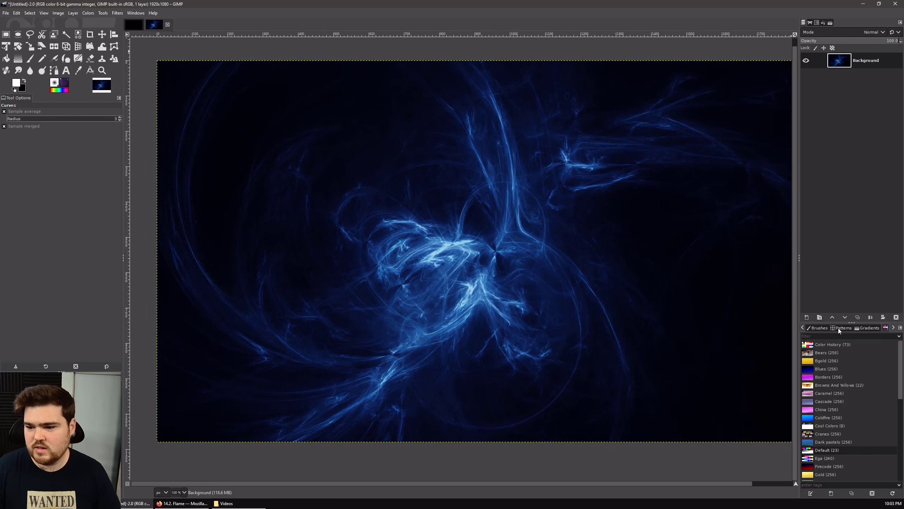
- Duplicate the Background layer and apply a Gaussian Blur with a Size X and Y of 12.79 to the copy
{"action": "left_click", "coordinate": [858, 316]}
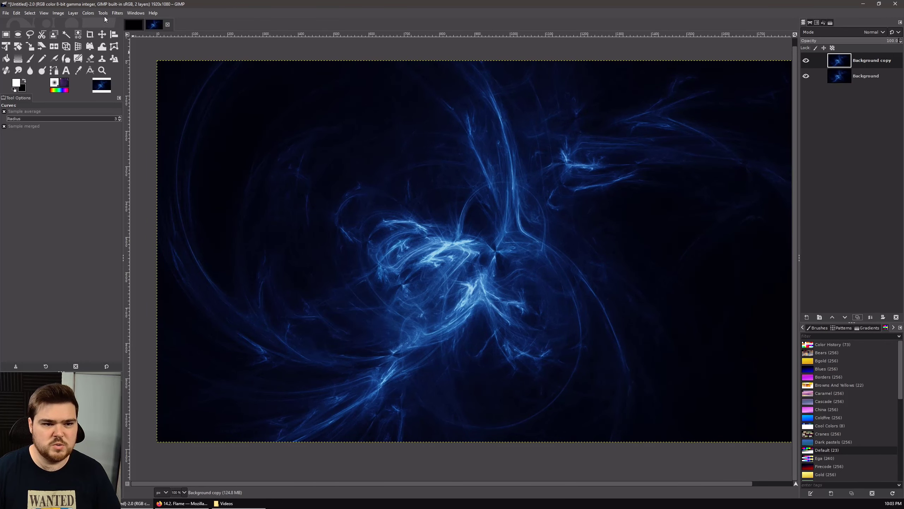
{"action": "left_click", "coordinate": [117, 12]}
{"action": "mouse_move", "coordinate": [175, 62]}
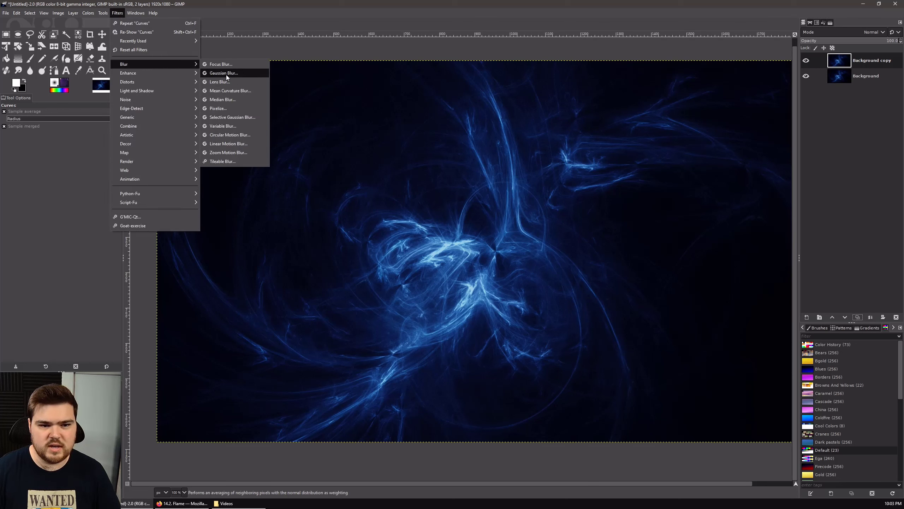
{"action": "left_click", "coordinate": [225, 73]}
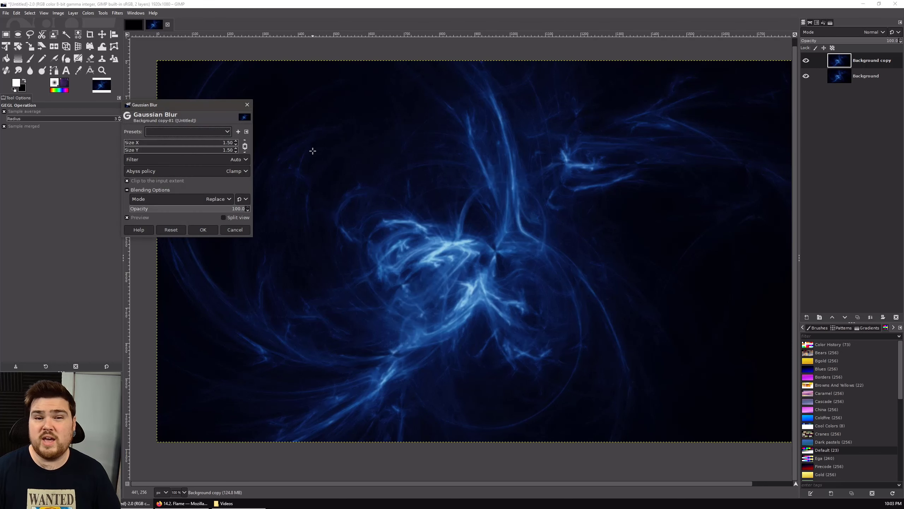
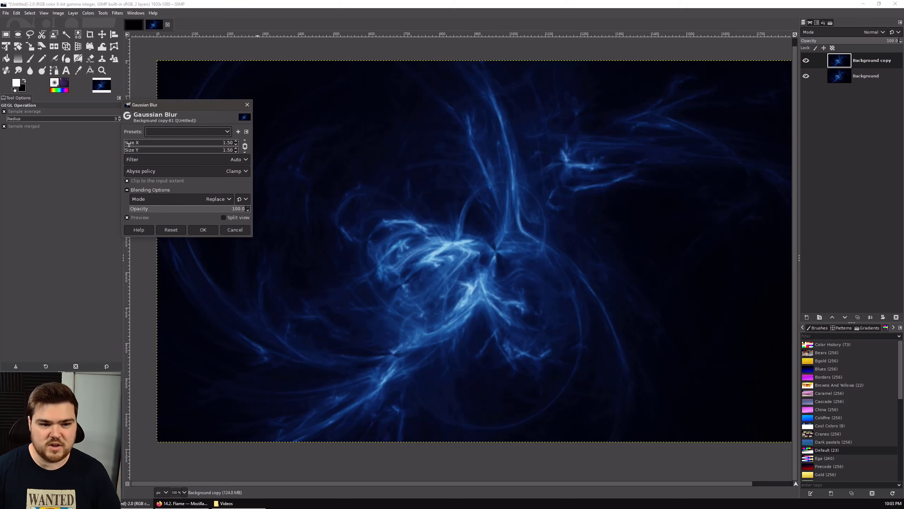
{"action": "left_click_drag", "start_coordinate": [128, 145], "coordinate": [132, 143]}
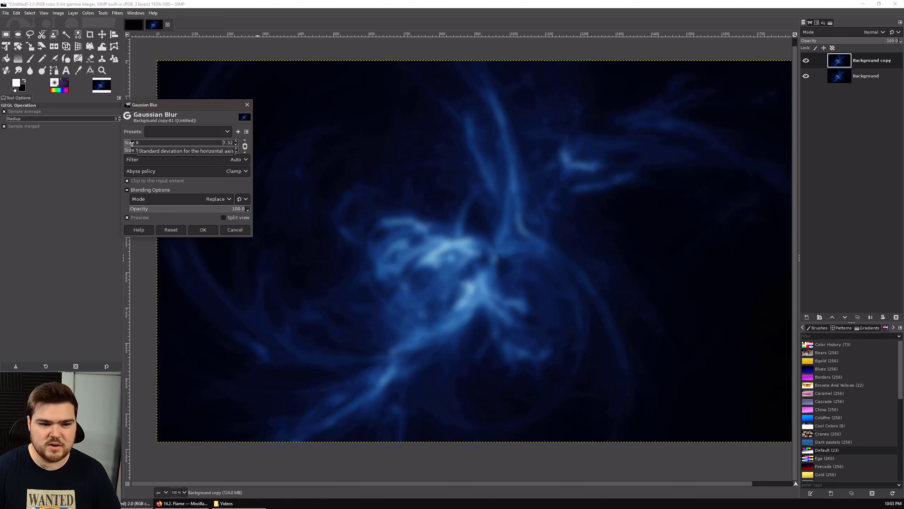
{"action": "left_click_drag", "start_coordinate": [130, 143], "coordinate": [137, 144]}
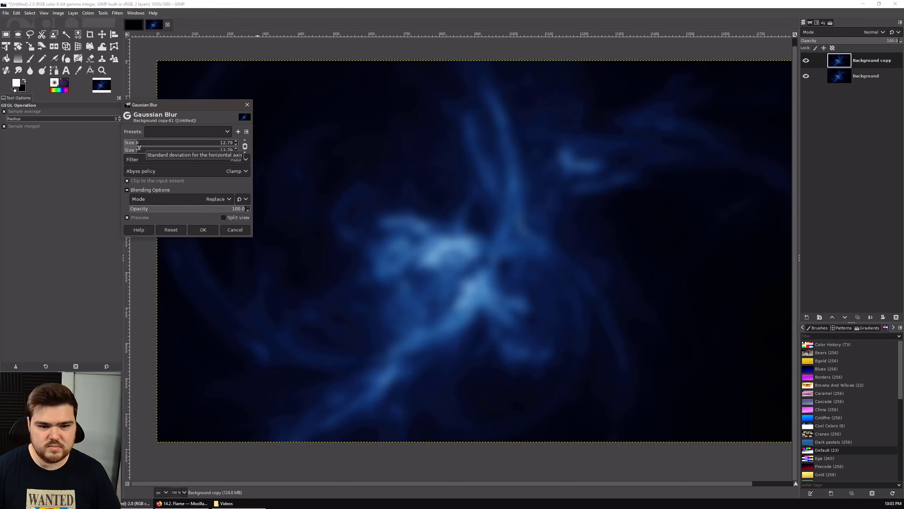
{"action": "left_click", "coordinate": [209, 230]}
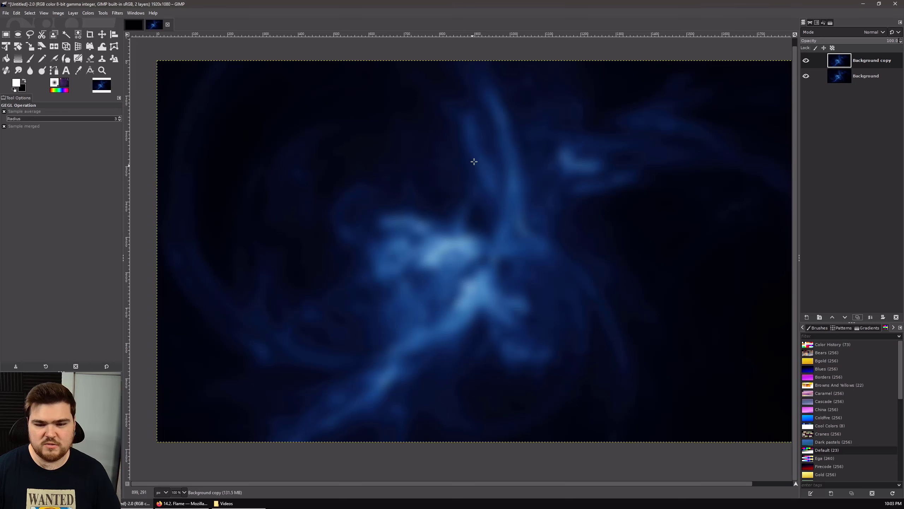
- Set the blurred Background copy's blend mode to Screen and compare the image with and without it
{"action": "left_click", "coordinate": [879, 32]}
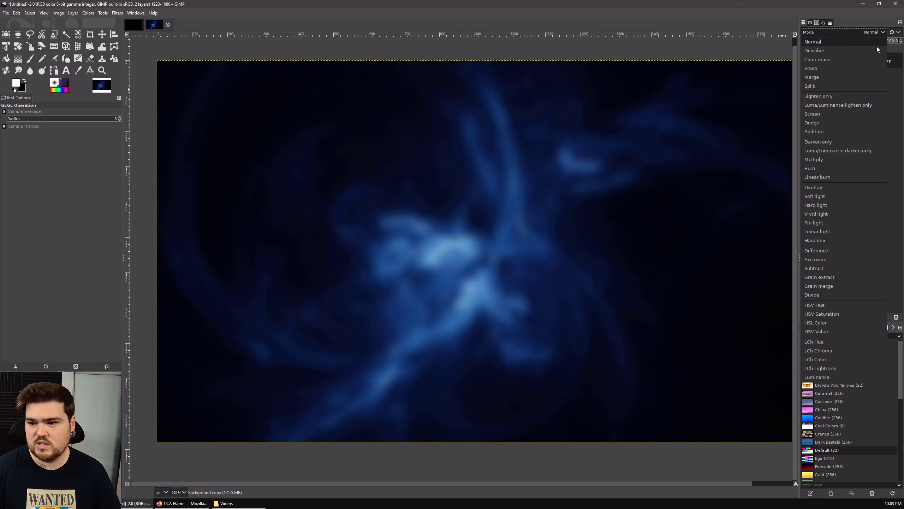
{"action": "left_click", "coordinate": [826, 116]}
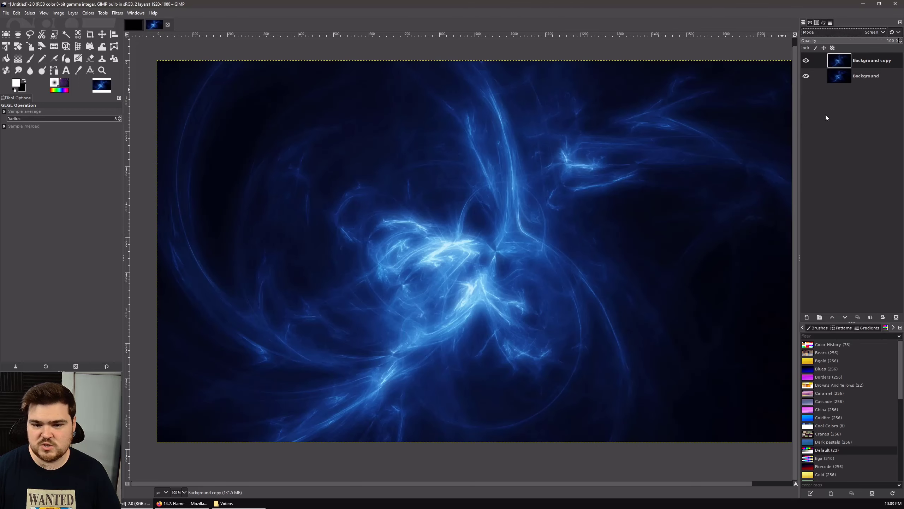
{"action": "left_click", "coordinate": [806, 60]}
{"action": "left_click", "coordinate": [806, 60]}
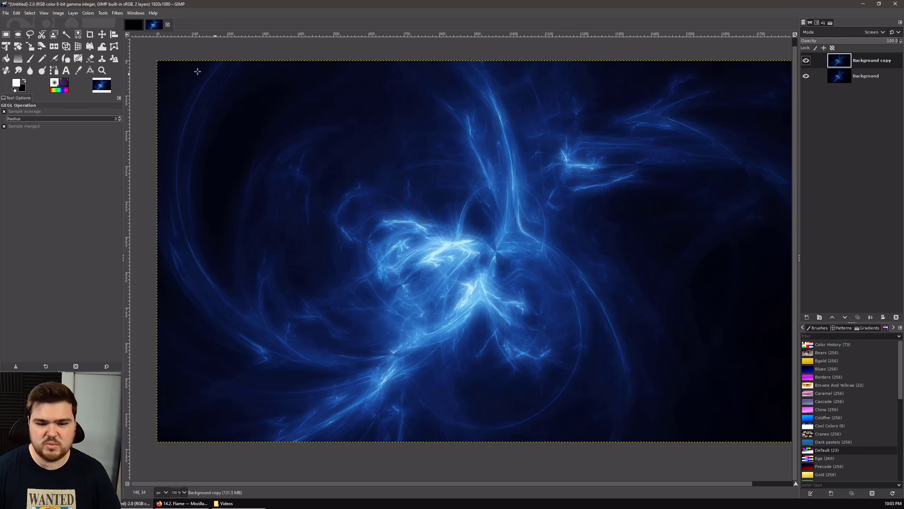
- Darken the Background copy's shadows with a Value curve point at input 74, output 33
{"action": "left_click", "coordinate": [88, 14]}
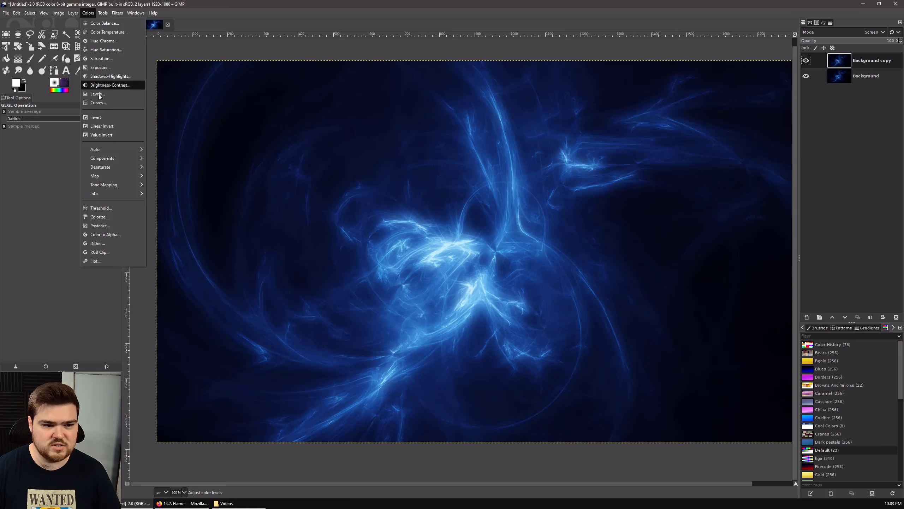
{"action": "left_click", "coordinate": [101, 102]}
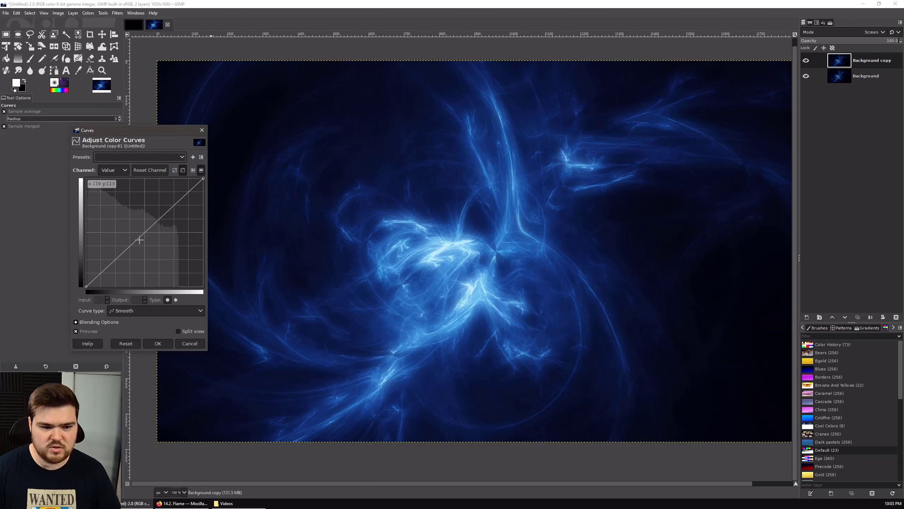
{"action": "left_click", "coordinate": [112, 269]}
{"action": "left_click_drag", "start_coordinate": [112, 270], "coordinate": [119, 273]}
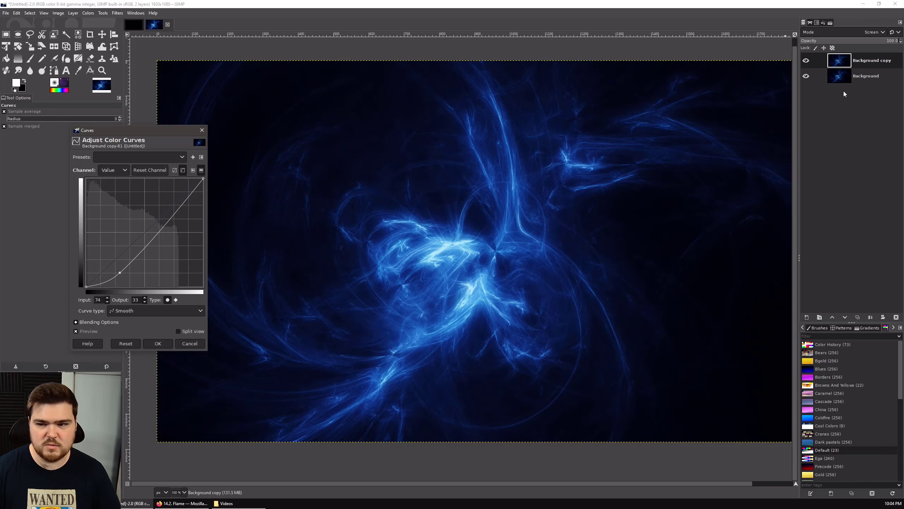
- With the Background layer temporarily hidden, move the Value curve point to input 75, output 17, raise the highlights slightly and apply the curves
{"action": "left_click", "coordinate": [806, 76]}
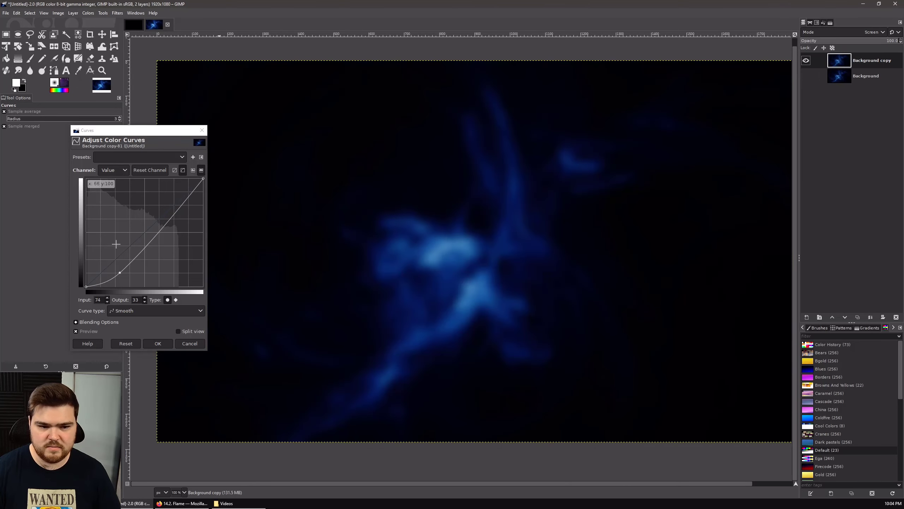
{"action": "left_click_drag", "start_coordinate": [122, 271], "coordinate": [108, 262]}
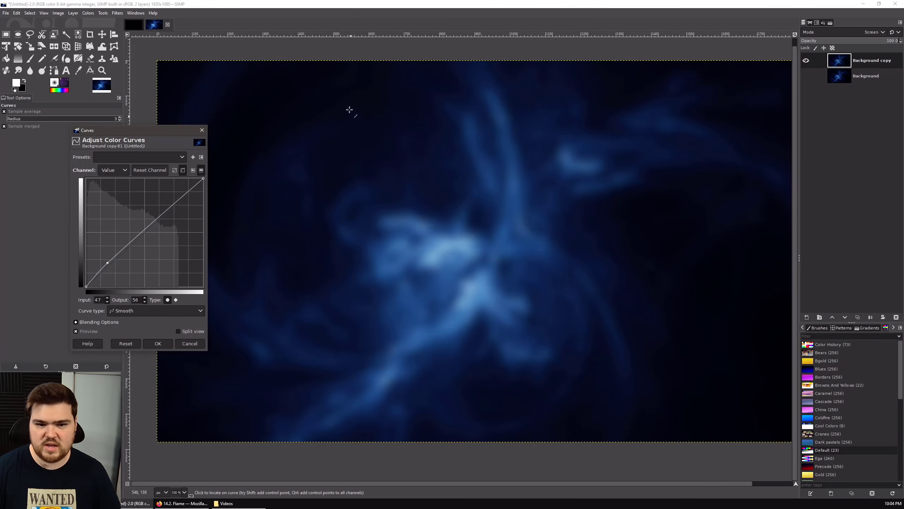
{"action": "left_click_drag", "start_coordinate": [113, 272], "coordinate": [119, 278]}
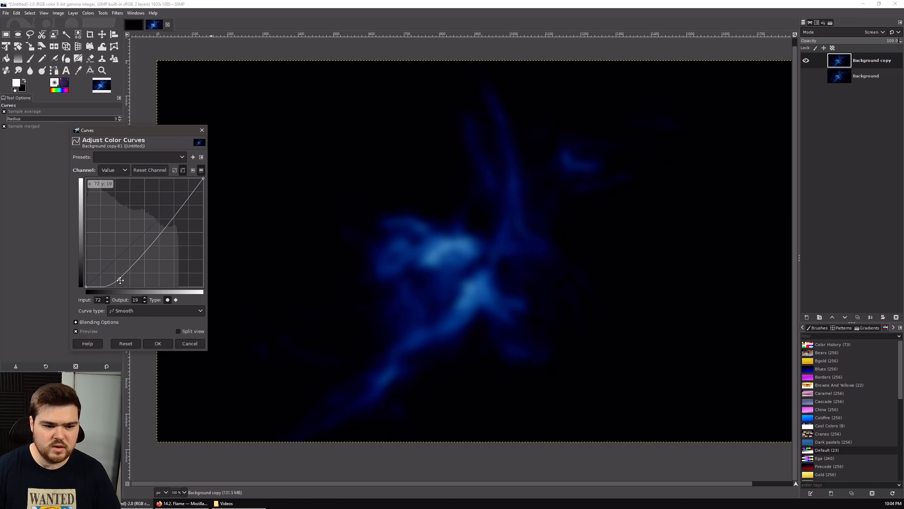
{"action": "left_click_drag", "start_coordinate": [119, 278], "coordinate": [121, 280]}
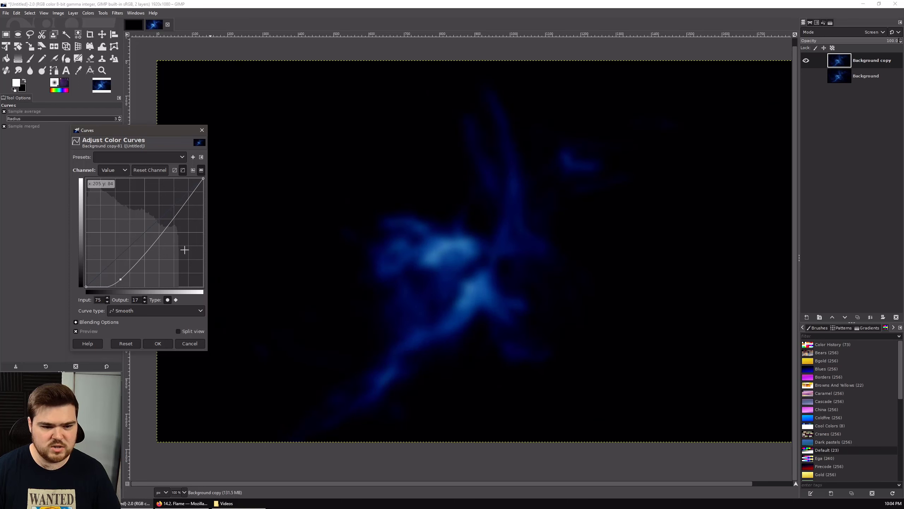
{"action": "left_click_drag", "start_coordinate": [181, 204], "coordinate": [180, 196]}
{"action": "left_click", "coordinate": [158, 343]}
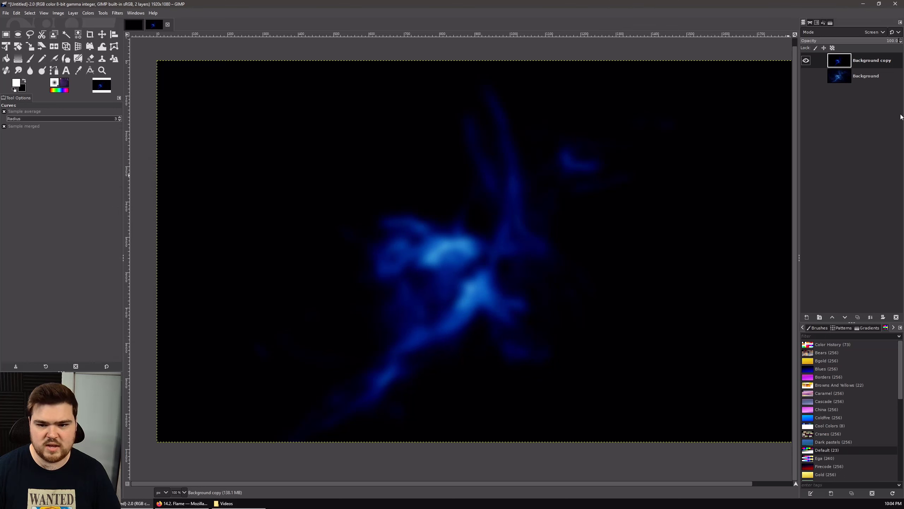
{"action": "left_click", "coordinate": [806, 76]}
- Compare the image with and without the Background copy to judge the strength of its glow
{"action": "left_click", "coordinate": [806, 60]}
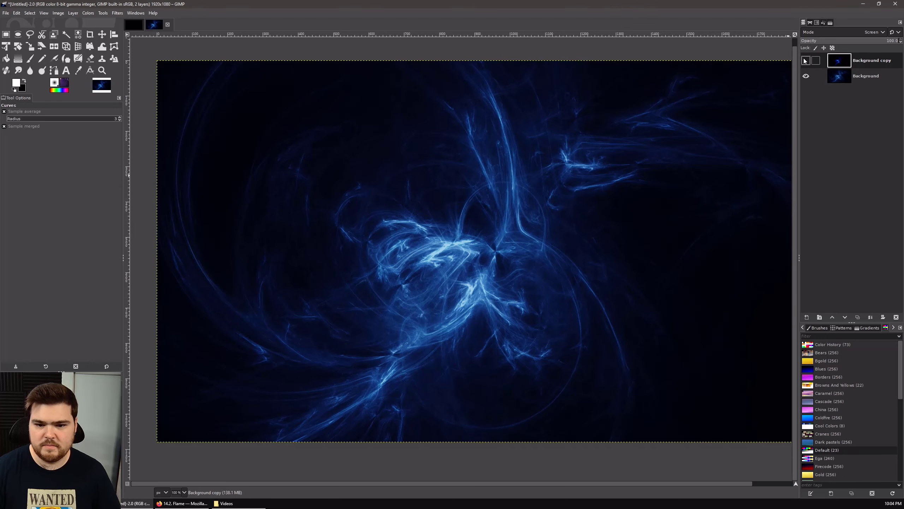
{"action": "left_click", "coordinate": [806, 60]}
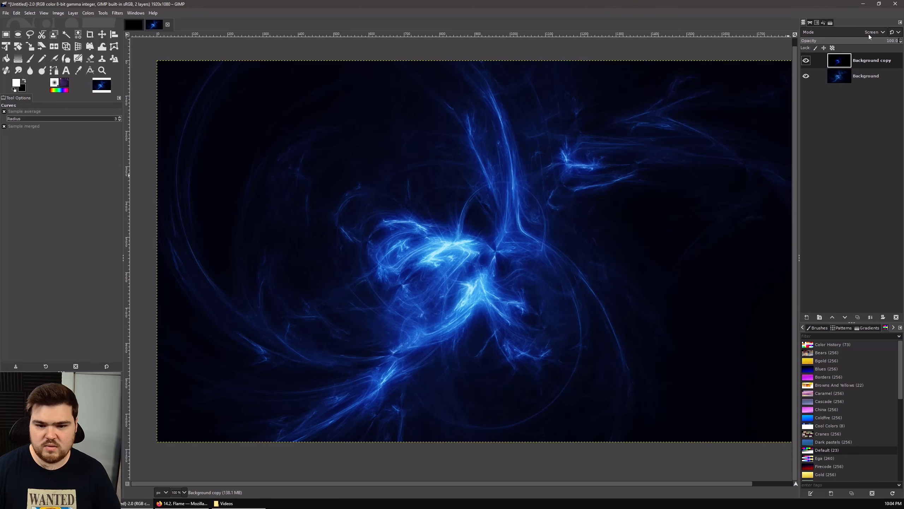
{"action": "left_click", "coordinate": [807, 62]}
{"action": "left_click", "coordinate": [807, 61]}
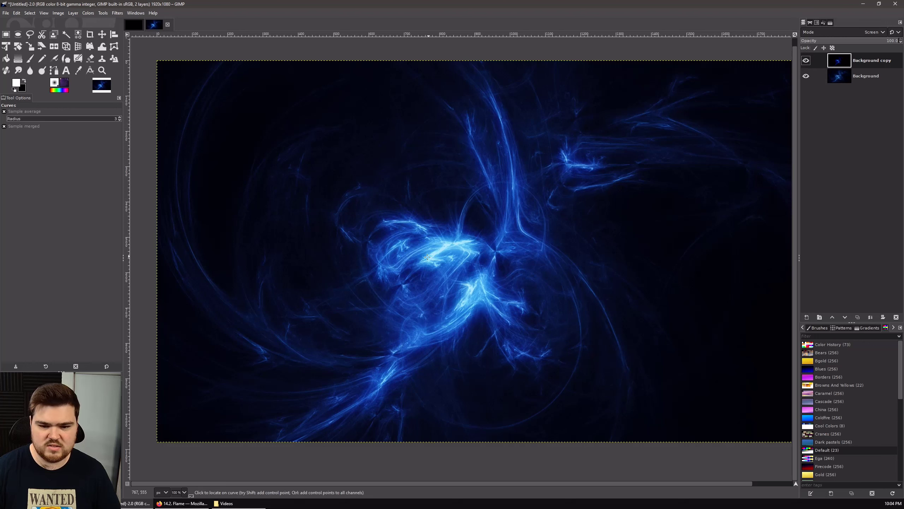
{"action": "left_click", "coordinate": [807, 62]}
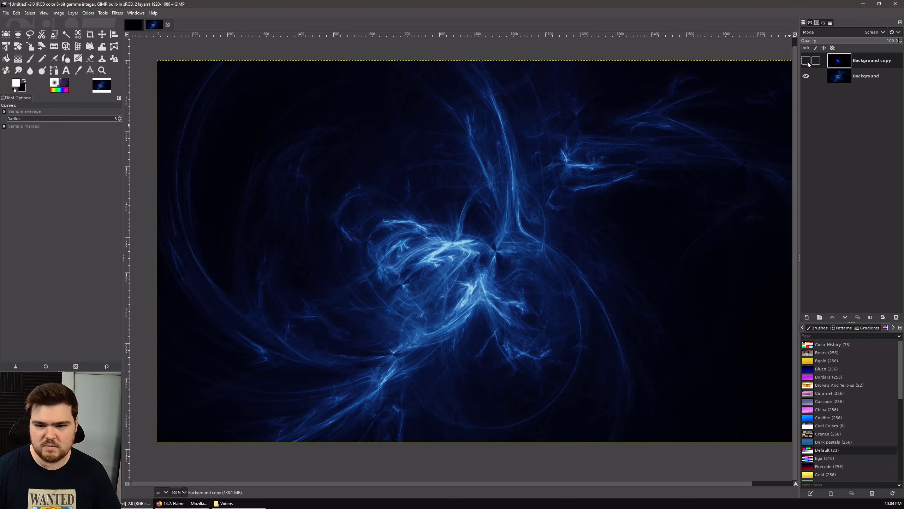
{"action": "left_click", "coordinate": [807, 61]}
{"action": "left_click", "coordinate": [807, 62]}
{"action": "left_click", "coordinate": [808, 62]}
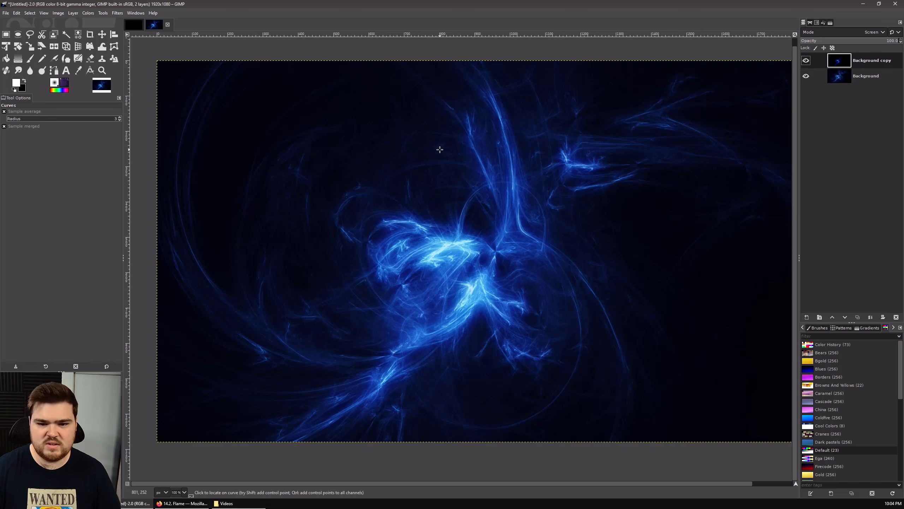
- Apply a second Gaussian Blur to the Background copy with a Size X and Y of 12.47
{"action": "left_click", "coordinate": [118, 13]}
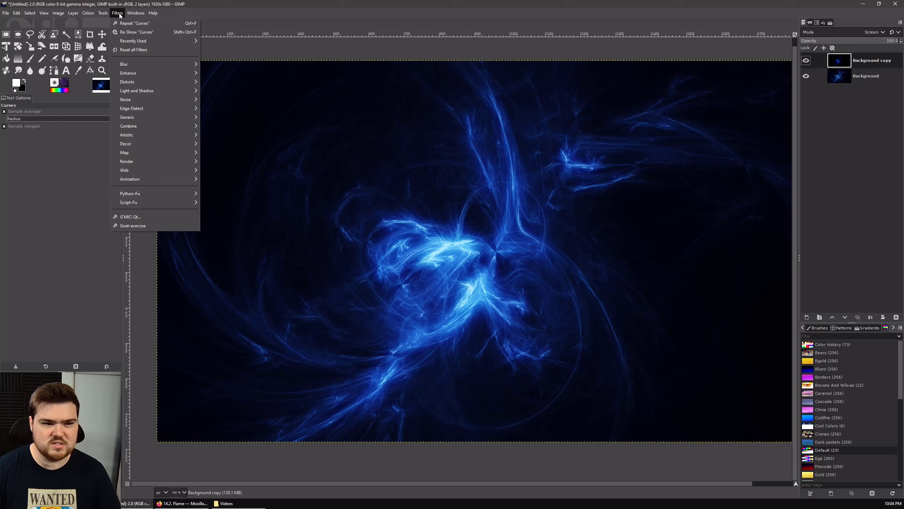
{"action": "mouse_move", "coordinate": [179, 67]}
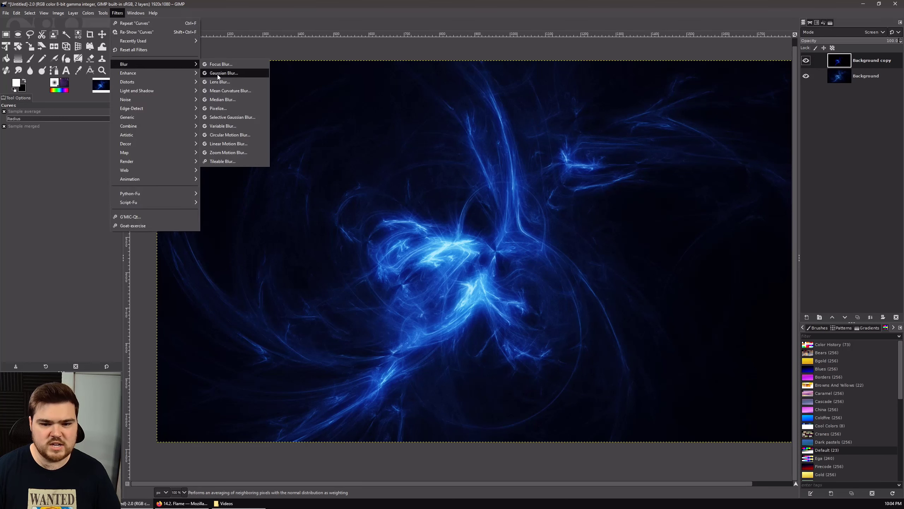
{"action": "left_click", "coordinate": [217, 74]}
{"action": "left_click_drag", "start_coordinate": [128, 145], "coordinate": [137, 146]}
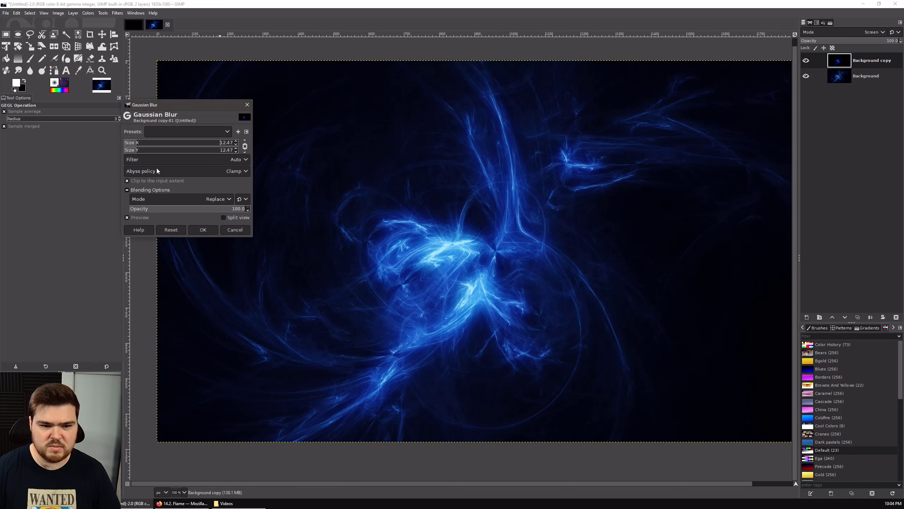
{"action": "left_click", "coordinate": [203, 229]}
- Shift the Background copy's hue to -14.3 with Hue-Saturation and compare the glow with the layer hidden and shown
{"action": "left_click", "coordinate": [88, 13]}
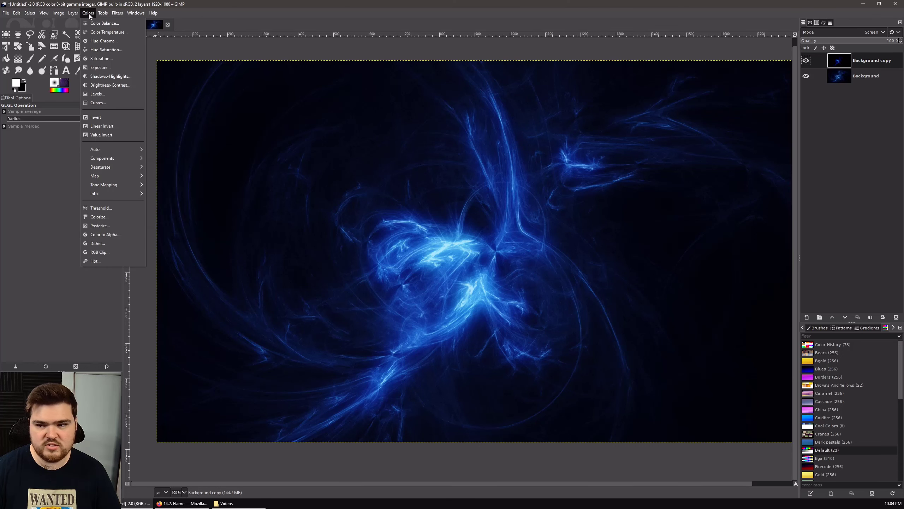
{"action": "left_click", "coordinate": [105, 50]}
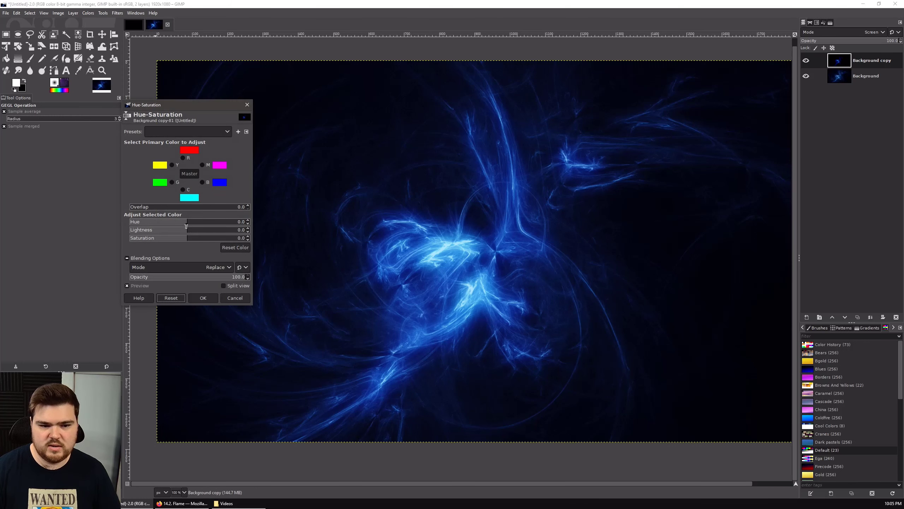
{"action": "left_click_drag", "start_coordinate": [186, 224], "coordinate": [180, 224]}
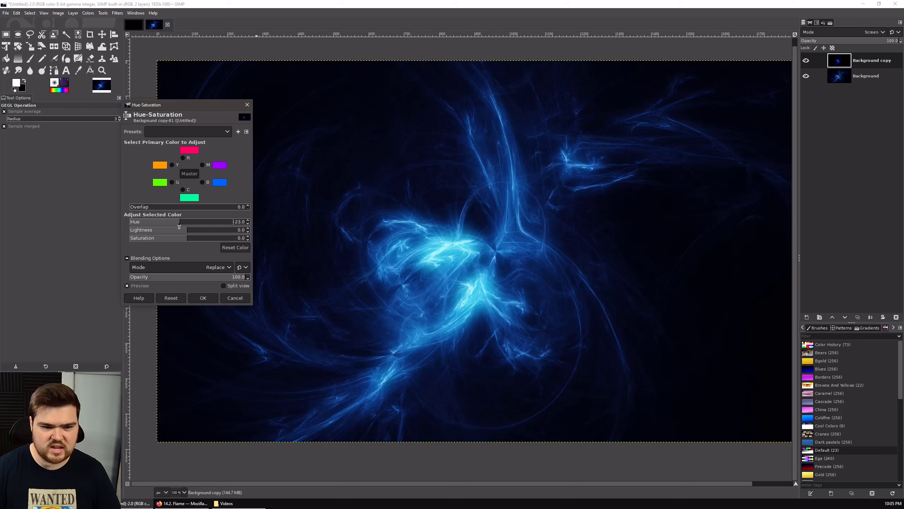
{"action": "left_click_drag", "start_coordinate": [180, 224], "coordinate": [184, 224]}
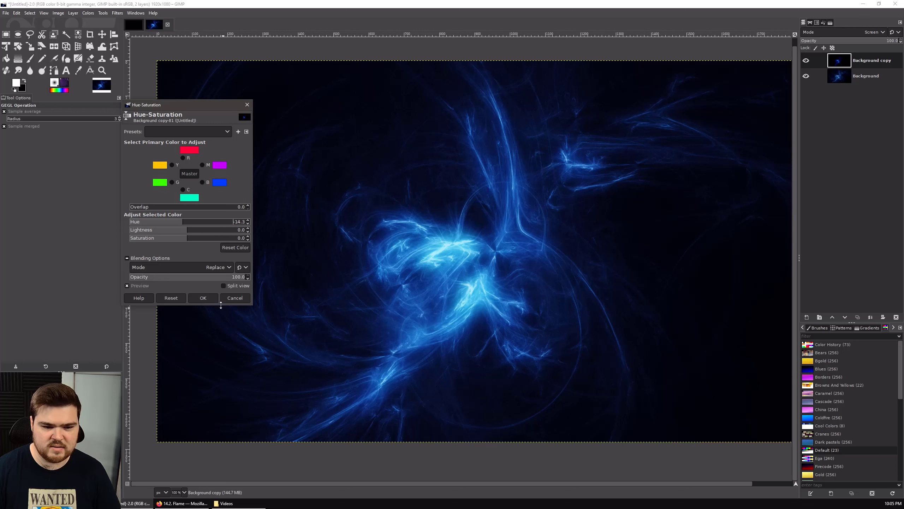
{"action": "left_click", "coordinate": [202, 298]}
{"action": "left_click", "coordinate": [808, 61]}
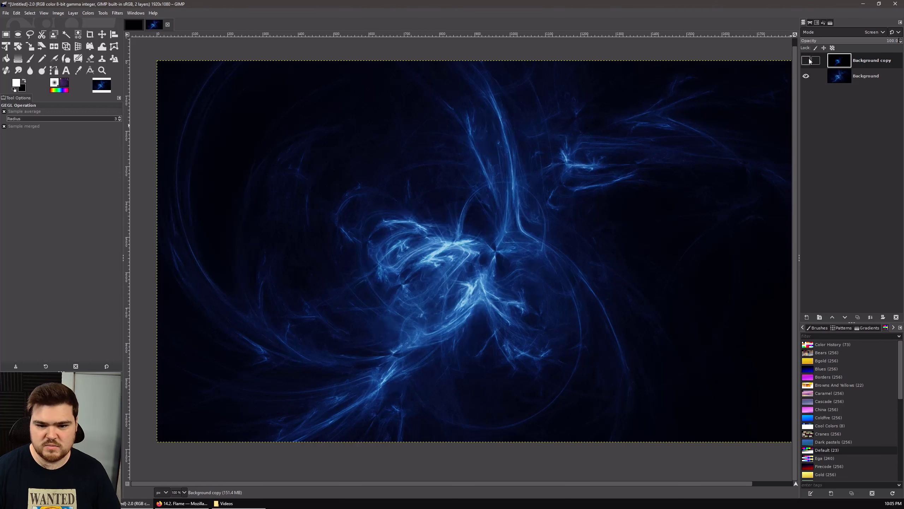
{"action": "left_click", "coordinate": [809, 60]}
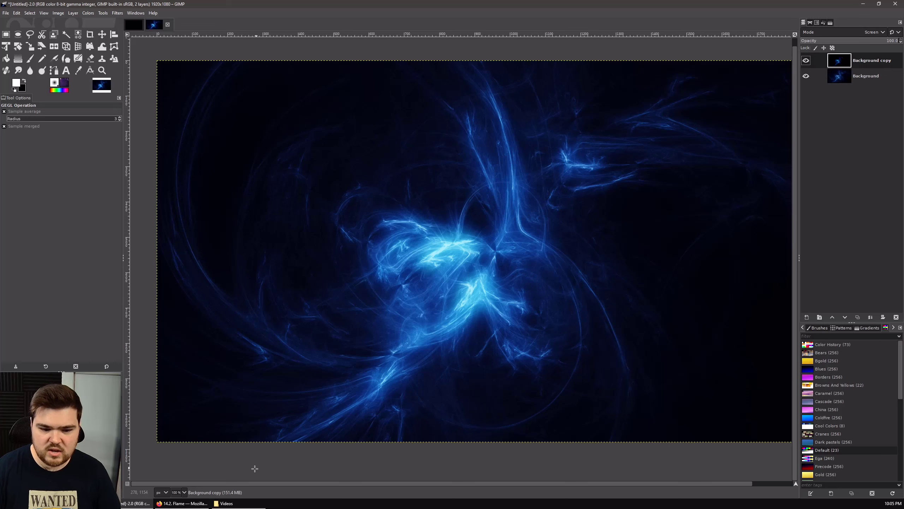
{"action": "scroll", "coordinate": [182, 492], "scroll_direction": "up", "scroll_amount": 1}
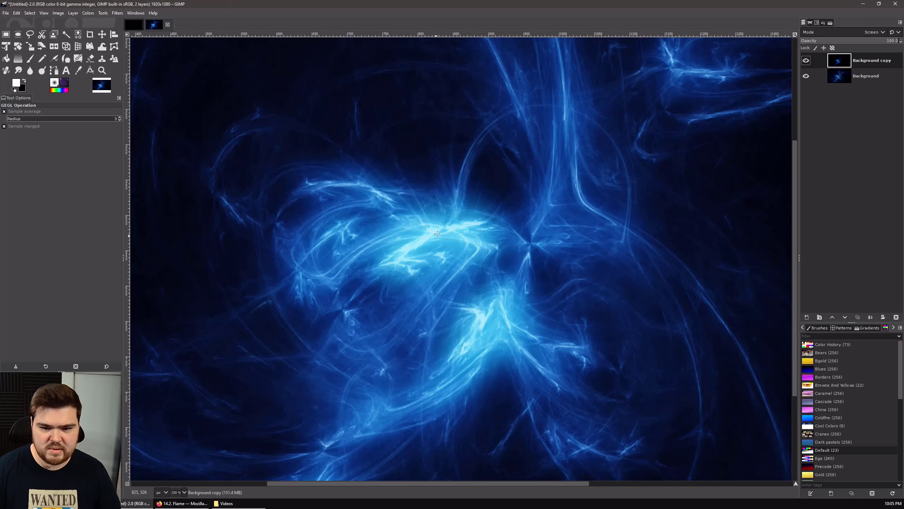
{"action": "scroll", "coordinate": [185, 492], "scroll_direction": "down", "scroll_amount": 1}
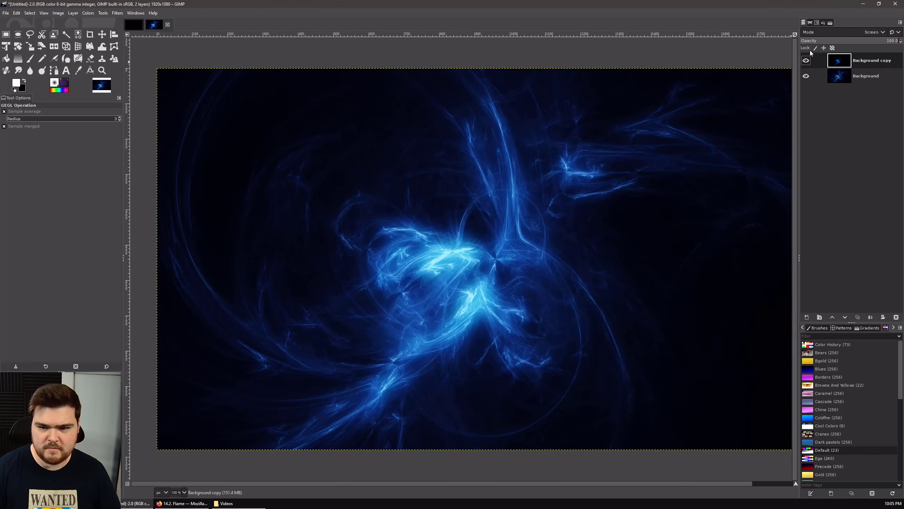
- Hide the Background copy, duplicate the Background layer and set the duplicate's blend mode to Dodge
{"action": "left_click", "coordinate": [806, 61]}
{"action": "left_click", "coordinate": [868, 76]}
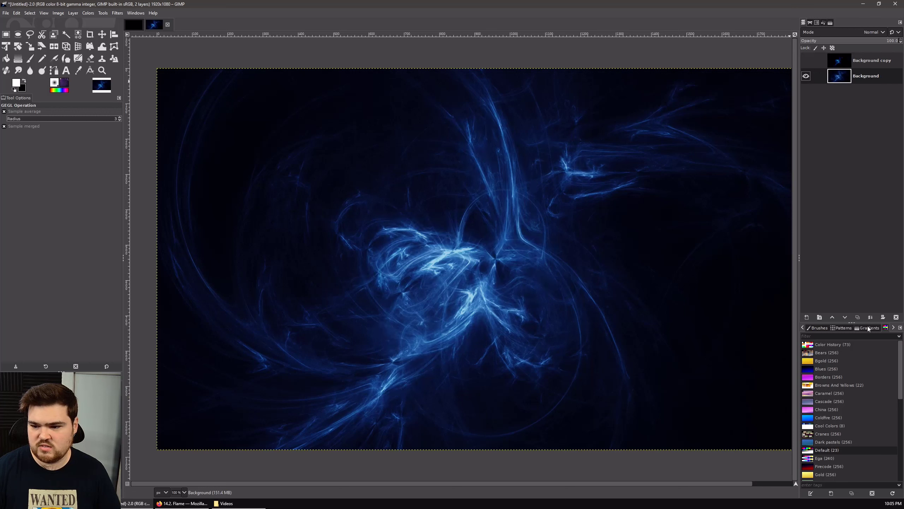
{"action": "left_click", "coordinate": [858, 317]}
{"action": "left_click", "coordinate": [870, 31]}
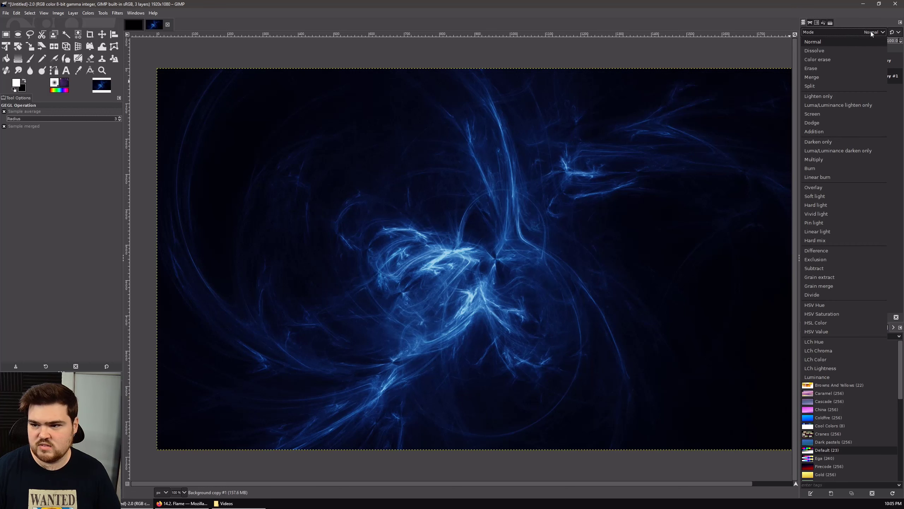
{"action": "left_click", "coordinate": [824, 123]}
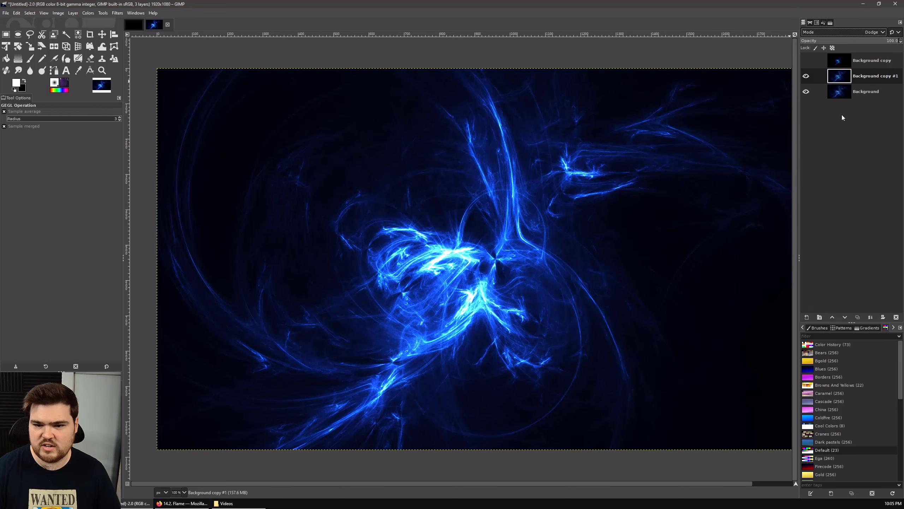
- Darken the Dodge layer with a Value curve point at input 159, output 80, and apply the curves
{"action": "left_click", "coordinate": [88, 13]}
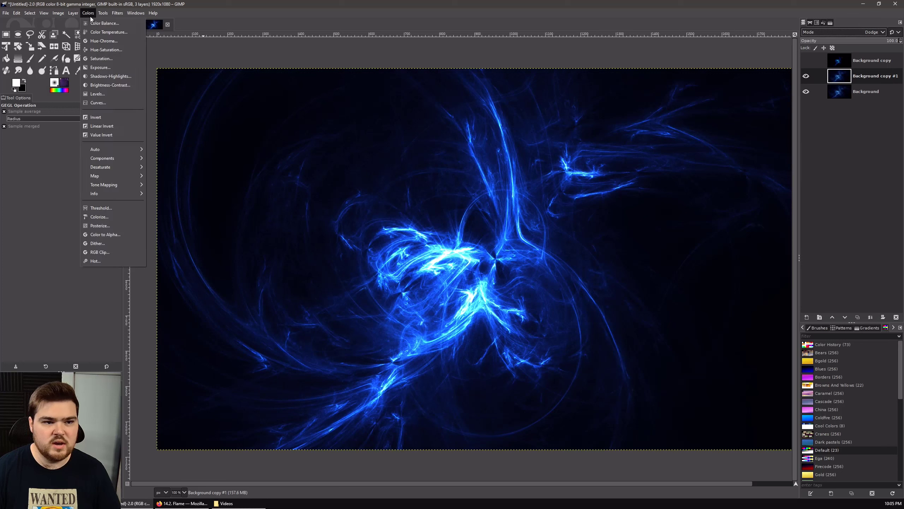
{"action": "left_click", "coordinate": [101, 103]}
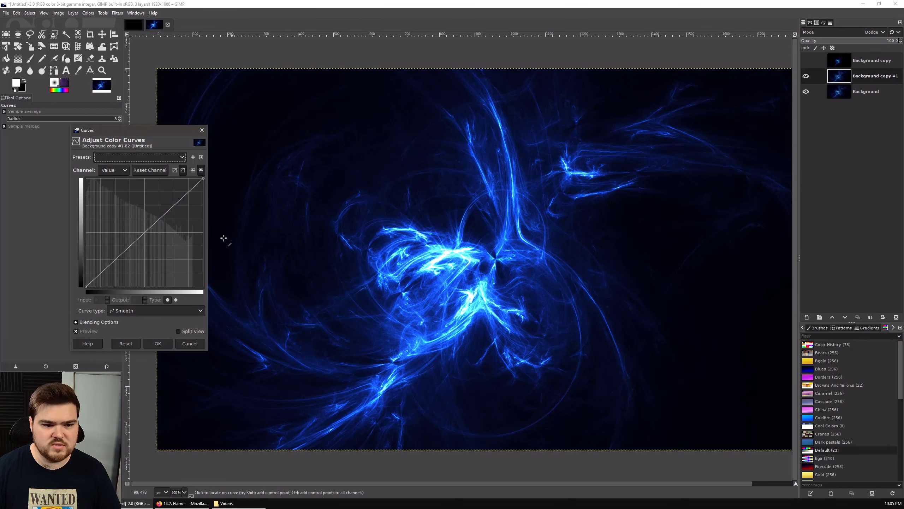
{"action": "left_click_drag", "start_coordinate": [149, 231], "coordinate": [159, 252]}
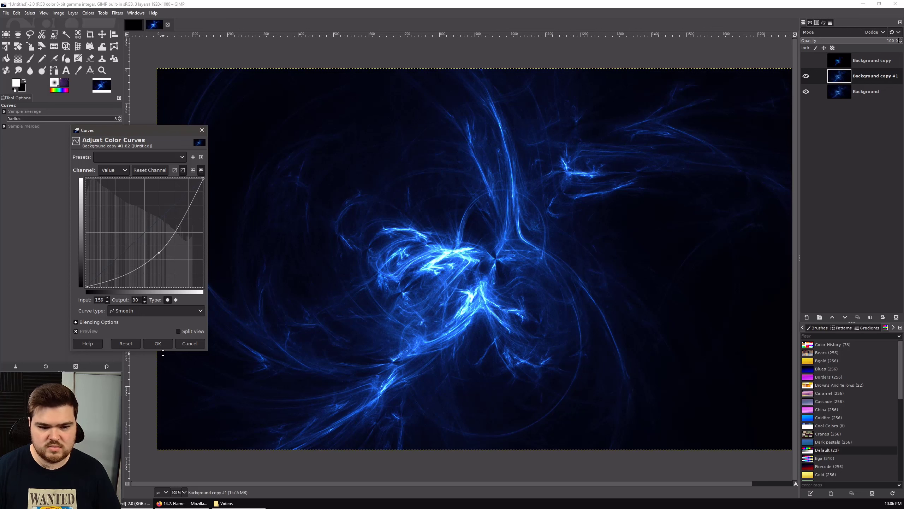
{"action": "key", "text": "Return"}
- Show the blurred Background copy again and compare the image with and without the Dodge layer
{"action": "left_click", "coordinate": [806, 61]}
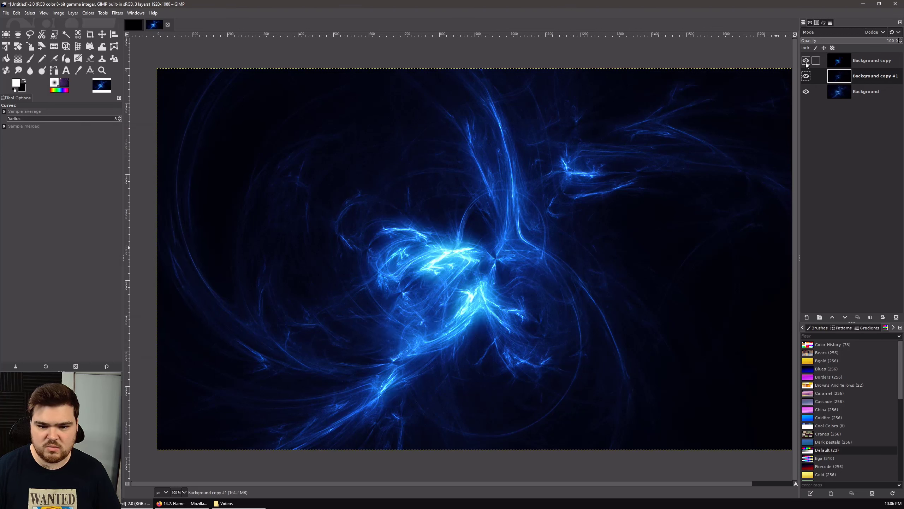
{"action": "left_click", "coordinate": [806, 76]}
{"action": "left_click", "coordinate": [806, 76]}
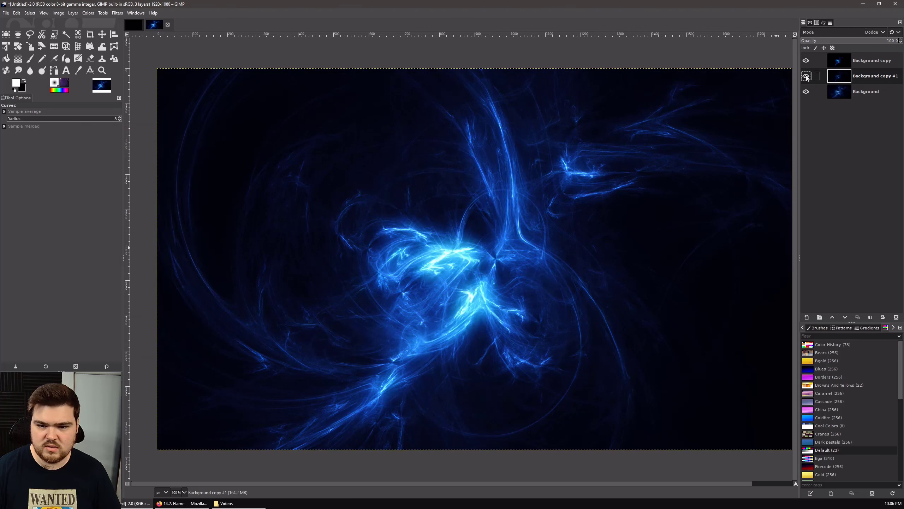
- Toggle the Dodge layer's visibility several times to judge how much it adds to the glow
{"action": "left_click", "coordinate": [806, 76]}
{"action": "left_click", "coordinate": [807, 76]}
{"action": "left_click", "coordinate": [806, 77]}
{"action": "left_click", "coordinate": [806, 76]}
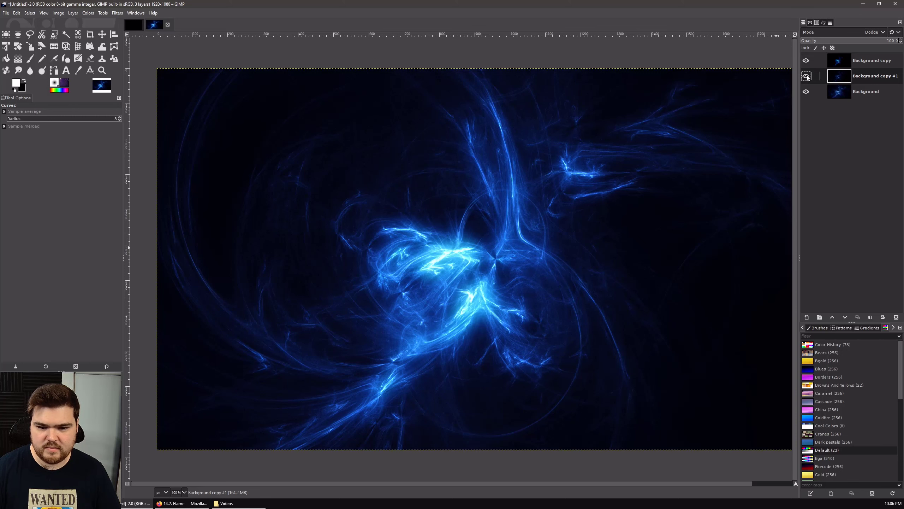
{"action": "mouse_move", "coordinate": [481, 249]}
{"action": "left_mouse_down"}
{"action": "mouse_move", "coordinate": [478, 236]}
{"action": "mouse_move", "coordinate": [477, 243]}
{"action": "left_mouse_up"}
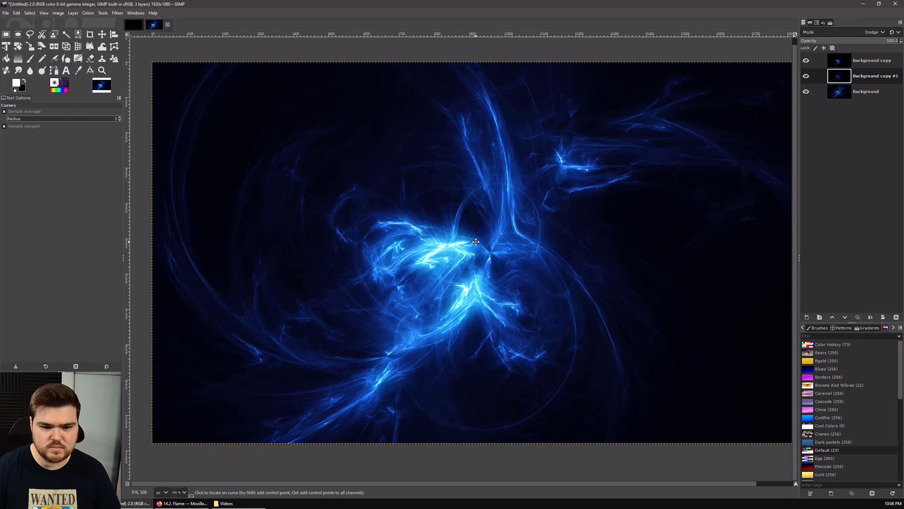
- Select the topmost Background copy layer and create a new layer from the visible image above it
{"action": "left_click", "coordinate": [863, 92]}
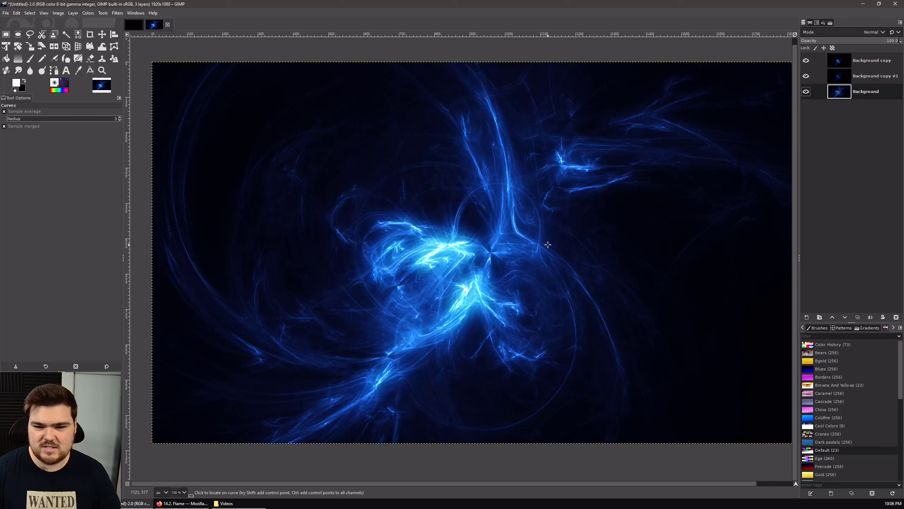
{"action": "left_click_drag", "start_coordinate": [548, 245], "coordinate": [530, 248]}
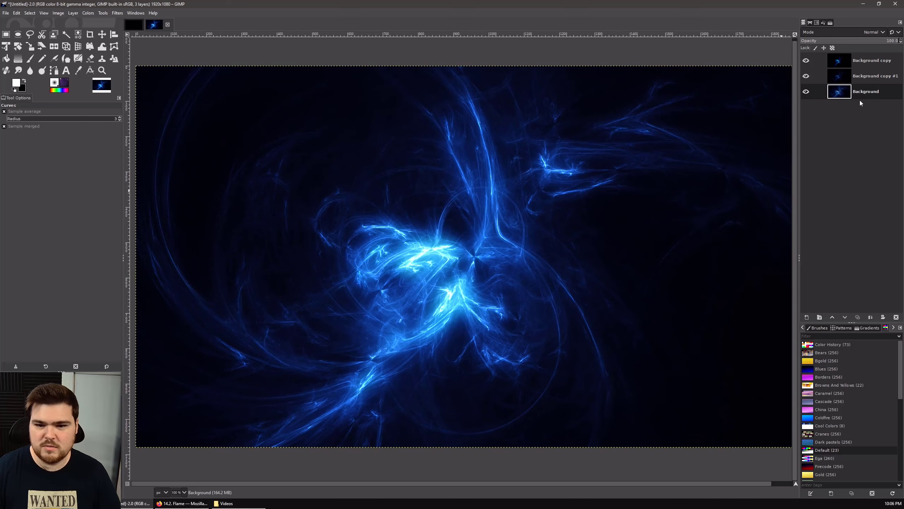
{"action": "left_click", "coordinate": [865, 76]}
{"action": "left_click", "coordinate": [863, 60]}
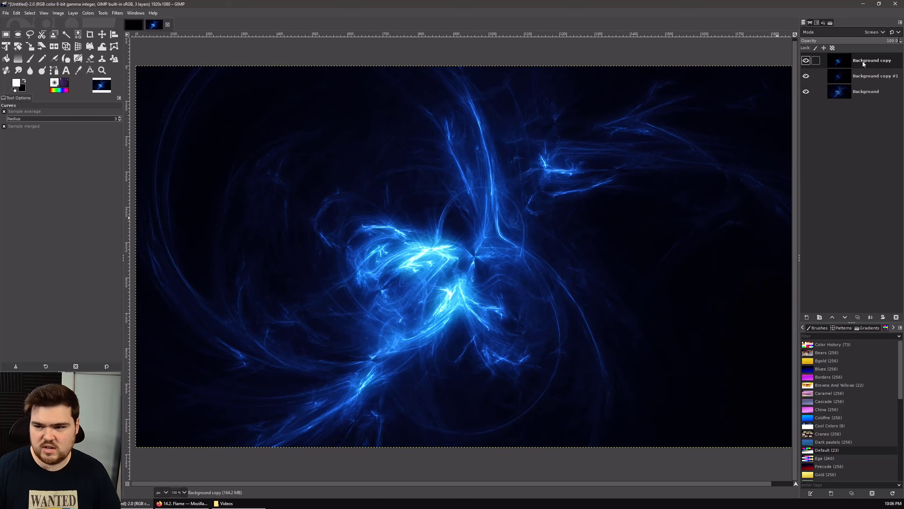
{"action": "left_click", "coordinate": [73, 13]}
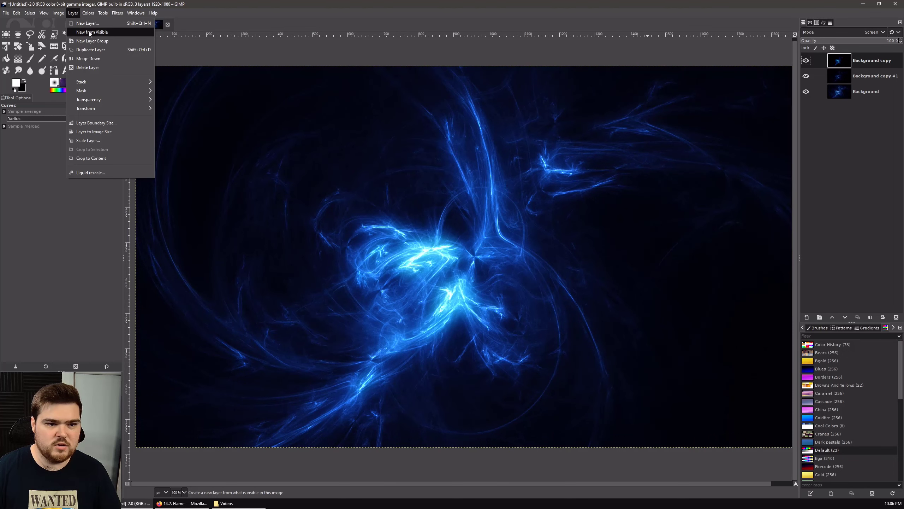
{"action": "left_click", "coordinate": [89, 31]}
- Apply a Gaussian Blur of 4.10 in both X and Y to the new Visible layer
{"action": "left_click", "coordinate": [113, 13]}
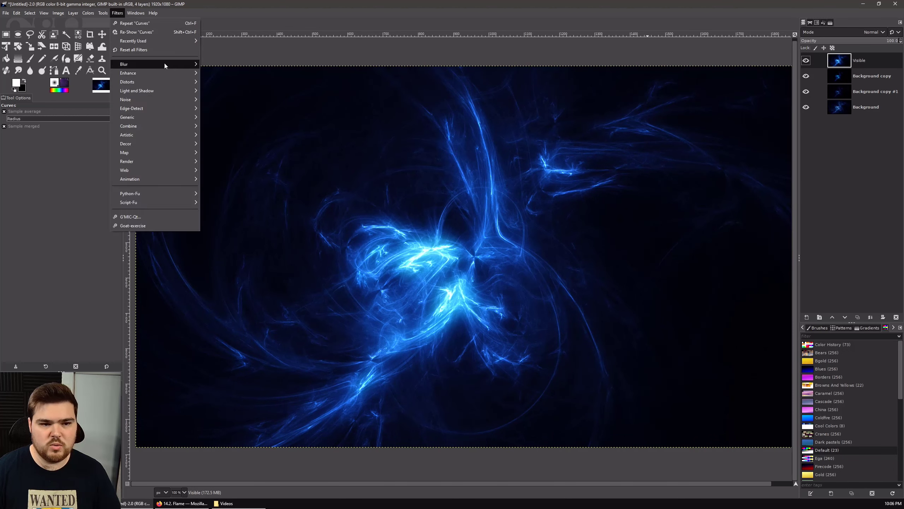
{"action": "mouse_move", "coordinate": [164, 64]}
{"action": "left_click", "coordinate": [225, 73]}
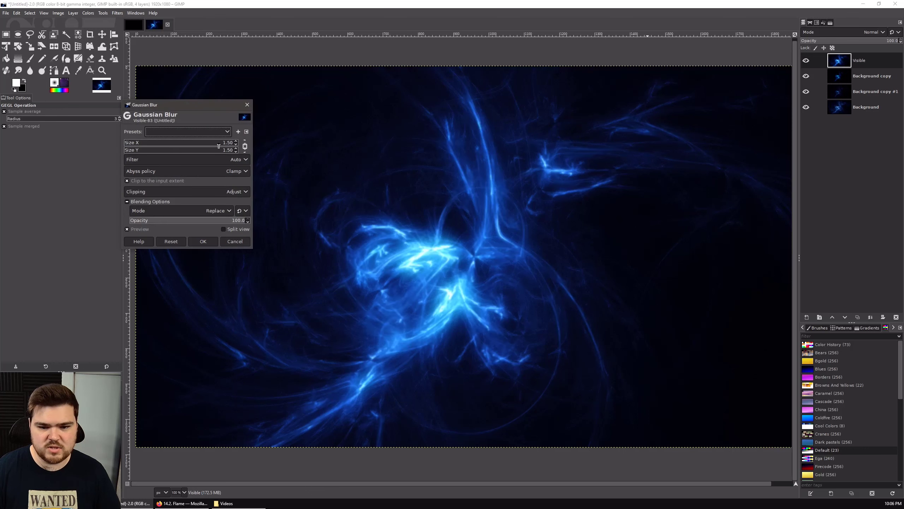
{"action": "left_click_drag", "start_coordinate": [125, 145], "coordinate": [128, 144]}
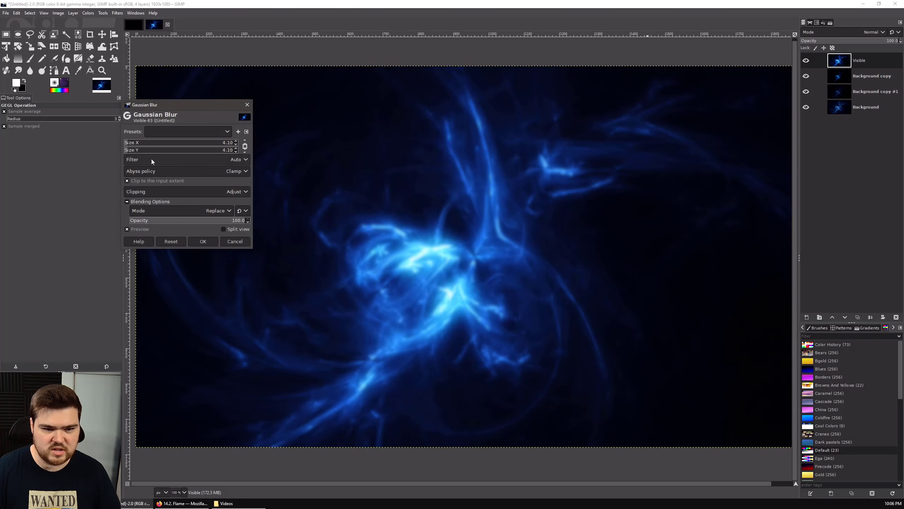
{"action": "left_click", "coordinate": [202, 242]}
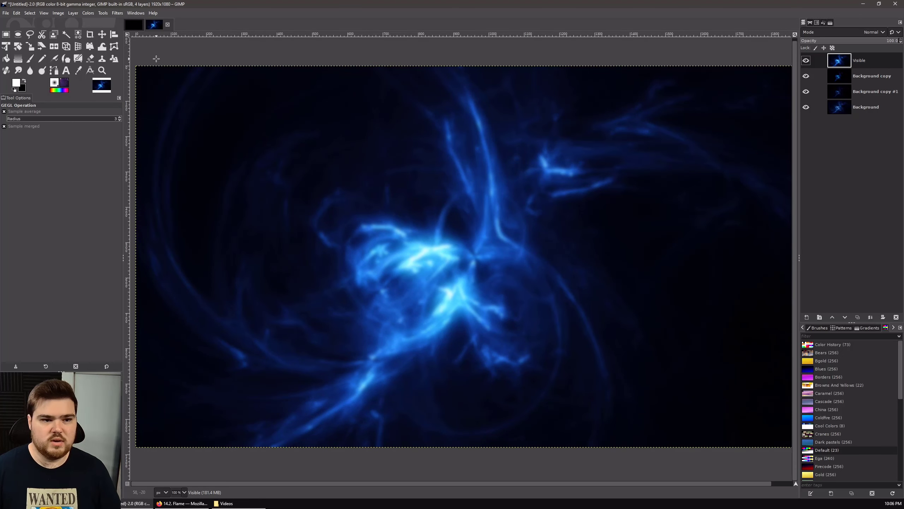
- Preview the Luminance, Value (HSV) and Average (HSI Intensity) desaturation modes on the Visible layer, and desaturate it with Luma
{"action": "left_click", "coordinate": [88, 13]}
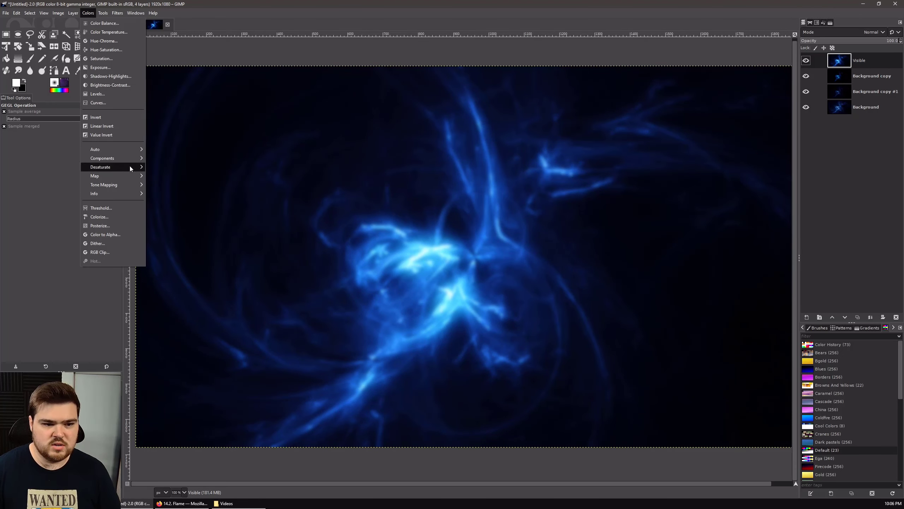
{"action": "mouse_move", "coordinate": [130, 165]}
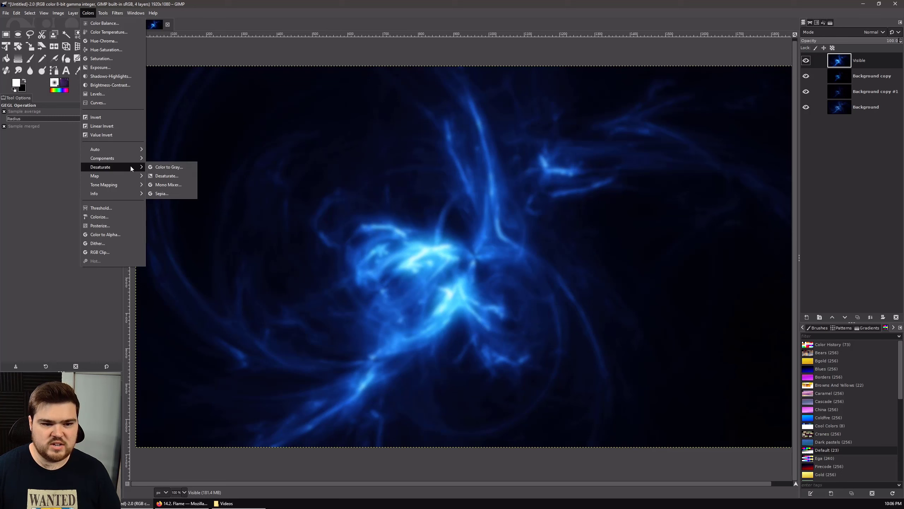
{"action": "left_click", "coordinate": [166, 175]}
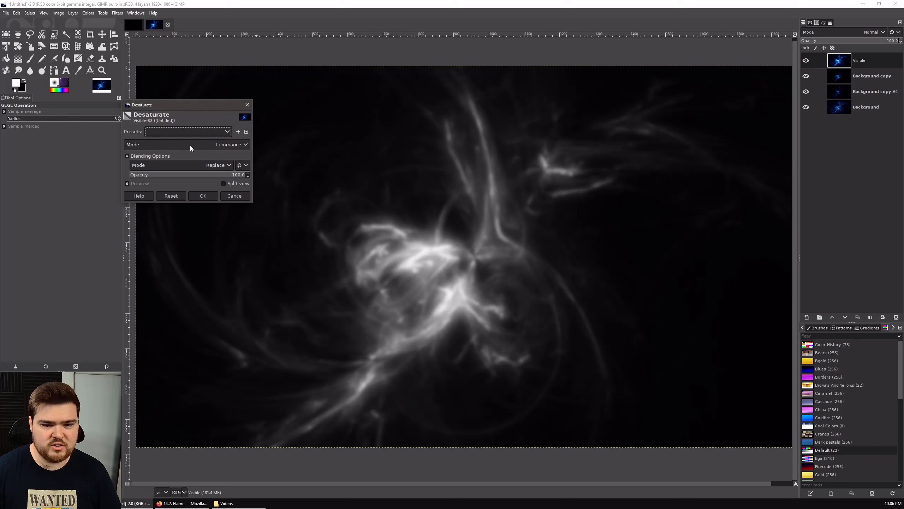
{"action": "scroll", "coordinate": [190, 146], "scroll_direction": "down", "scroll_amount": 1}
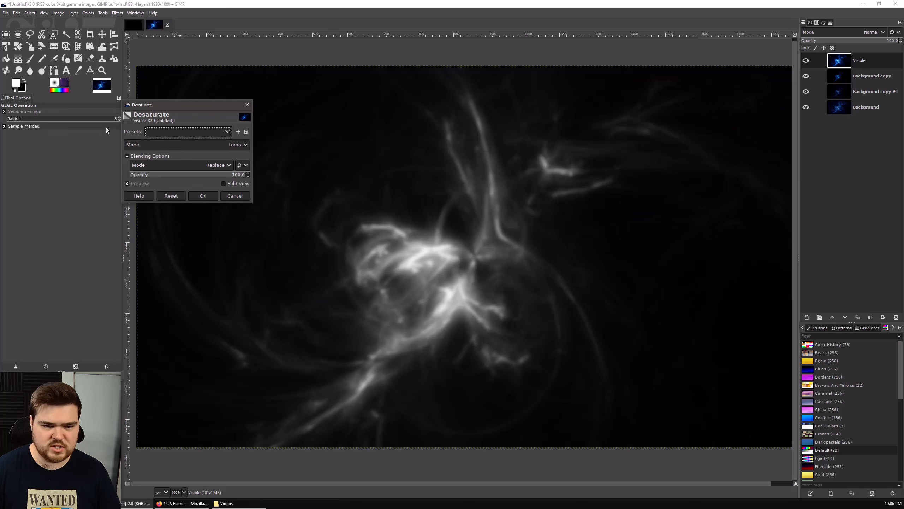
{"action": "scroll", "coordinate": [193, 142], "scroll_direction": "up", "scroll_amount": 1}
{"action": "scroll", "coordinate": [193, 143], "scroll_direction": "down", "scroll_amount": 2}
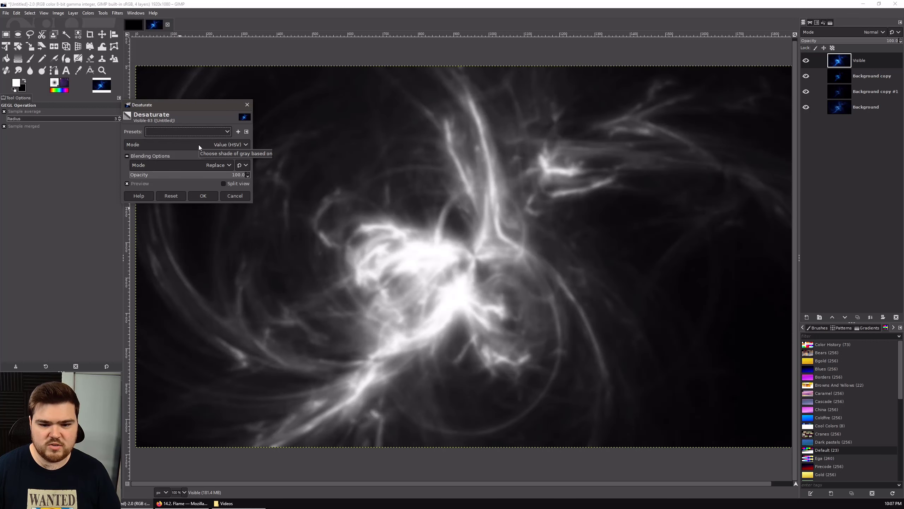
{"action": "scroll", "coordinate": [199, 145], "scroll_direction": "up", "scroll_amount": 1}
{"action": "scroll", "coordinate": [197, 145], "scroll_direction": "up", "scroll_amount": 2}
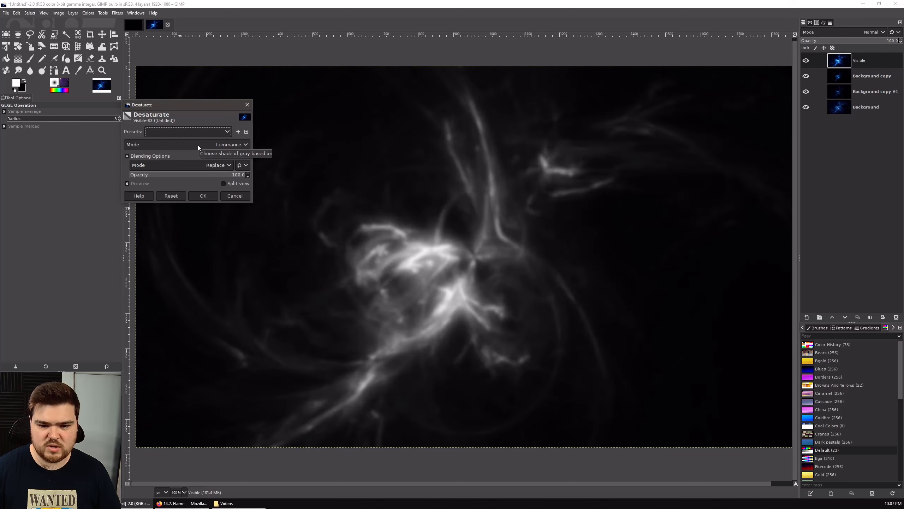
{"action": "left_click", "coordinate": [198, 145]}
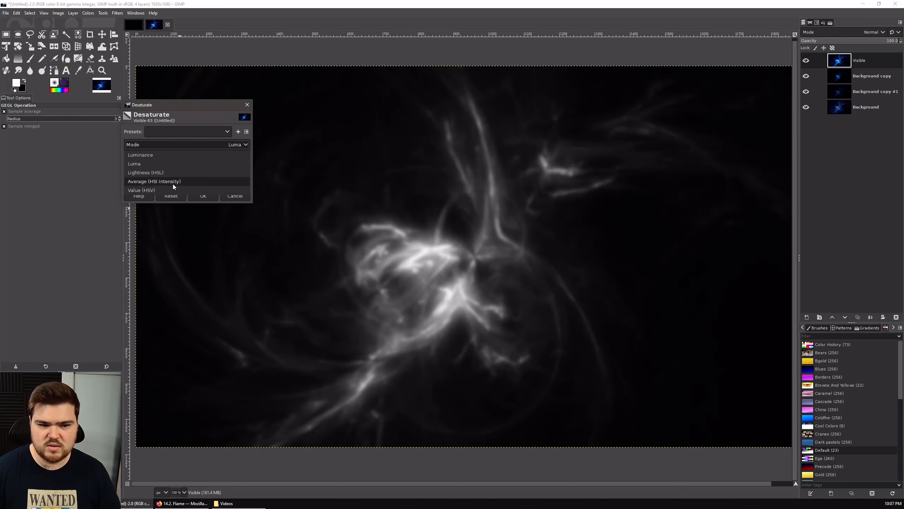
{"action": "left_click", "coordinate": [174, 183]}
{"action": "left_click", "coordinate": [202, 144]}
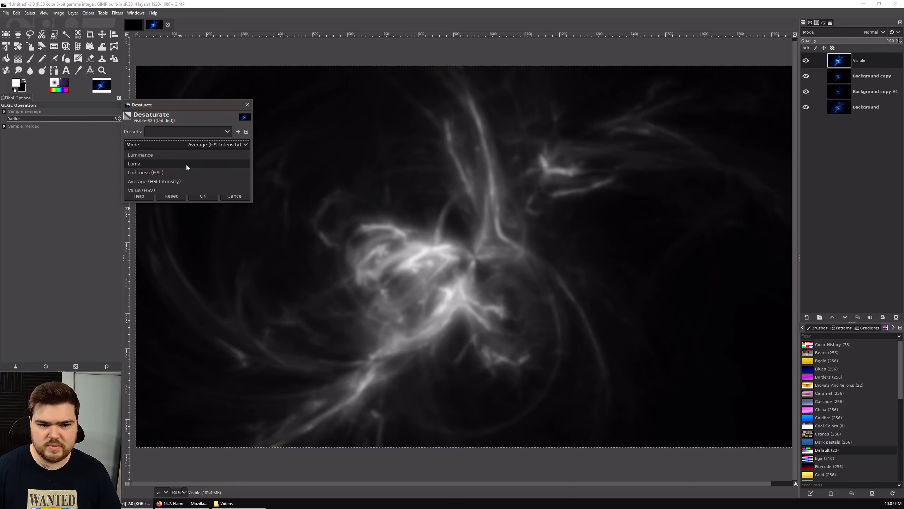
{"action": "left_click", "coordinate": [186, 165]}
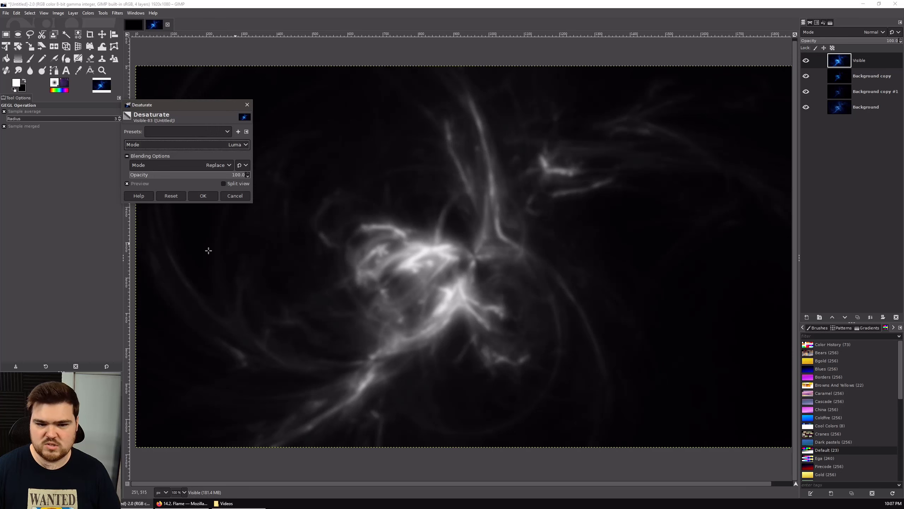
{"action": "left_click", "coordinate": [202, 196]}
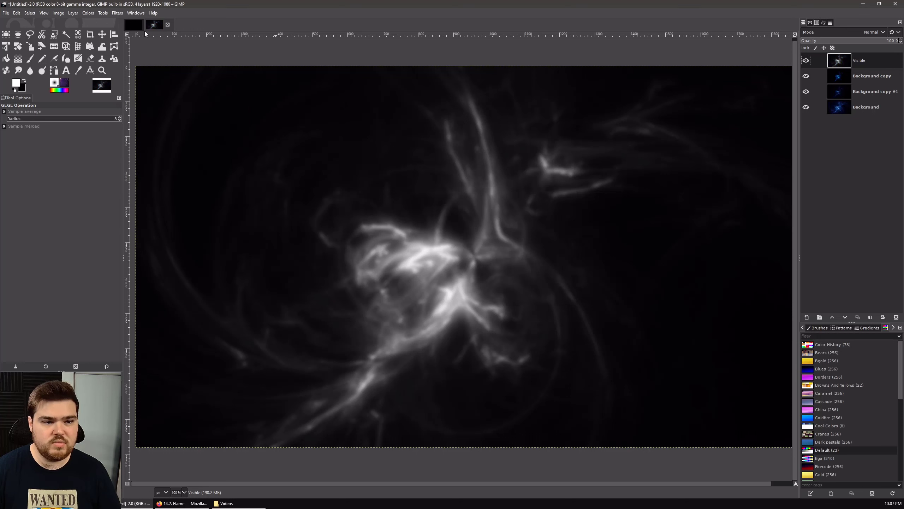
- Isolate the Visible layer's brightest areas with Levels, using an input gamma of 0.41 and a white point of 225
{"action": "left_click", "coordinate": [88, 13]}
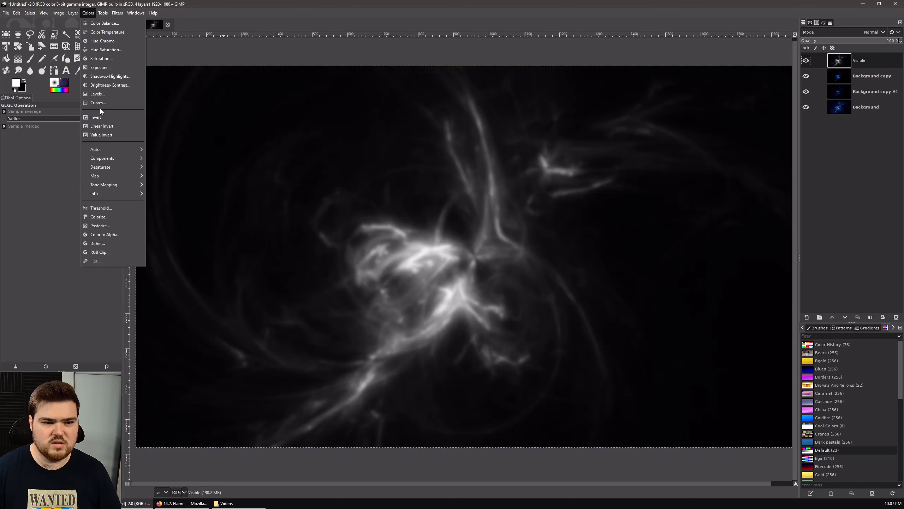
{"action": "left_click", "coordinate": [96, 94]}
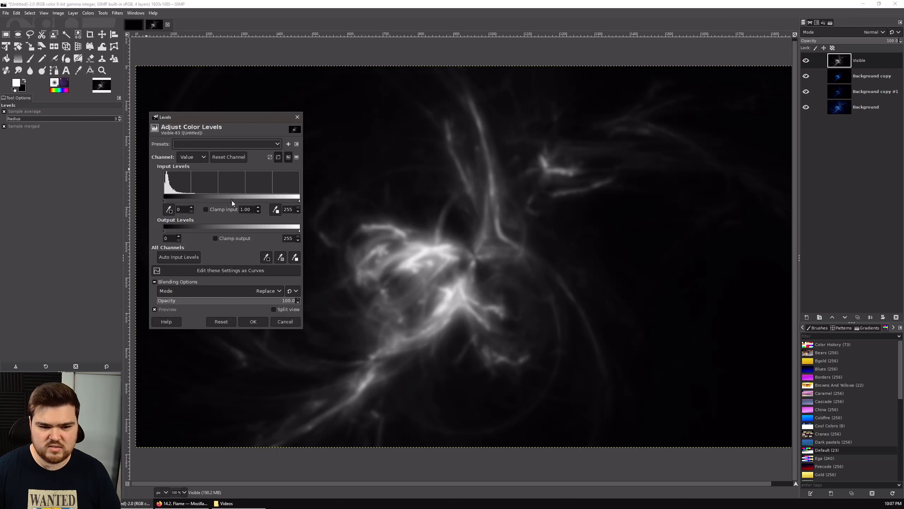
{"action": "mouse_move", "coordinate": [232, 201]}
{"action": "left_mouse_down"}
{"action": "mouse_move", "coordinate": [278, 199]}
{"action": "mouse_move", "coordinate": [249, 201]}
{"action": "left_mouse_up"}
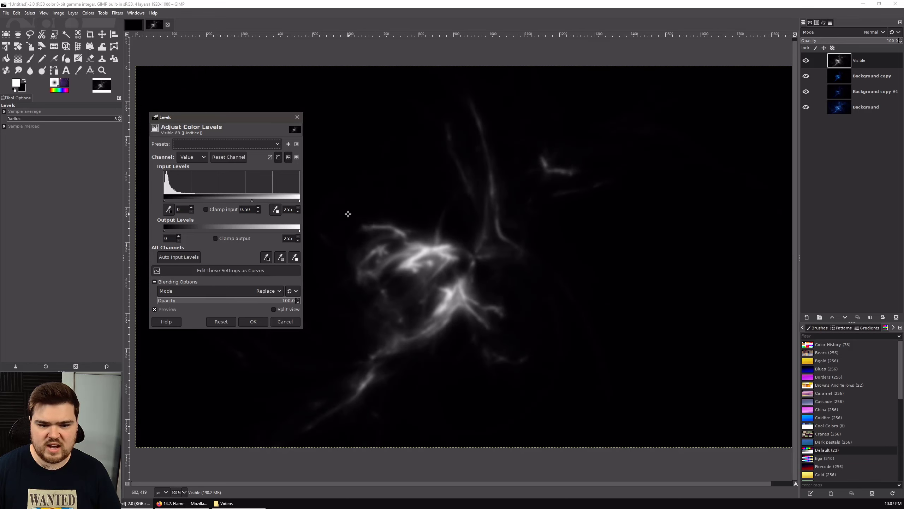
{"action": "left_click_drag", "start_coordinate": [251, 200], "coordinate": [267, 203]}
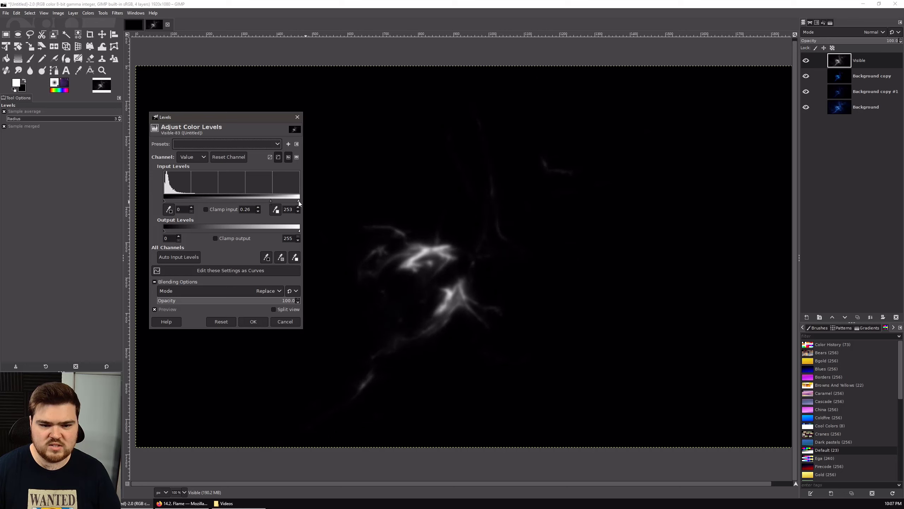
{"action": "left_click_drag", "start_coordinate": [298, 201], "coordinate": [248, 204]}
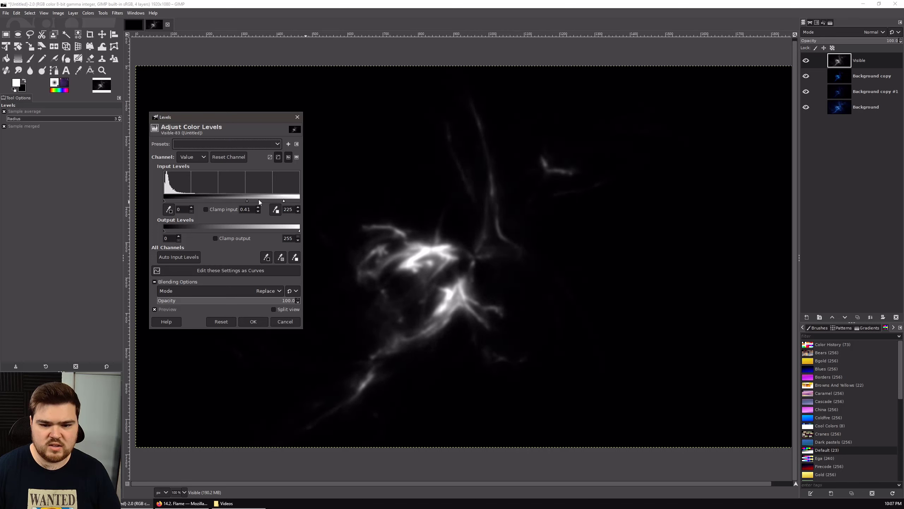
{"action": "left_click", "coordinate": [253, 322]}
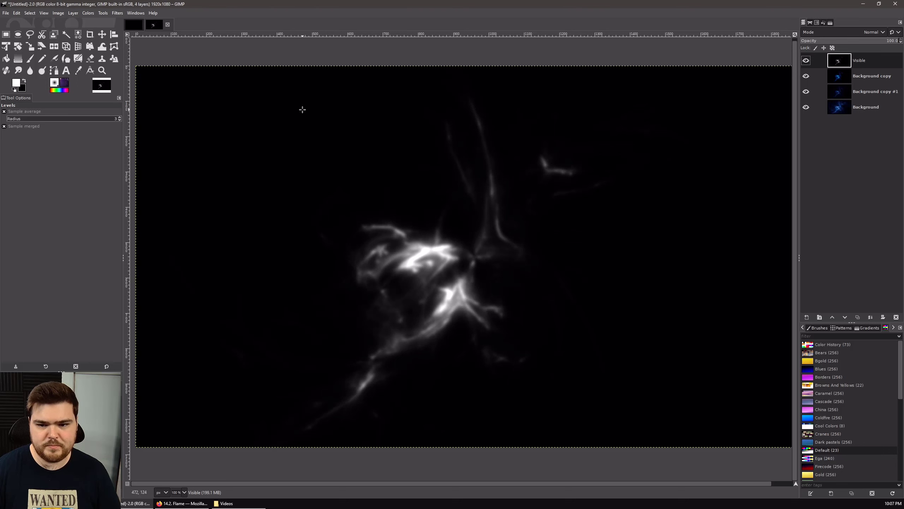
- Streak the highlights horizontally with an unlinked Gaussian Blur of Size X 58.81 and Size Y 1.50
{"action": "left_click", "coordinate": [117, 13]}
{"action": "mouse_move", "coordinate": [188, 66]}
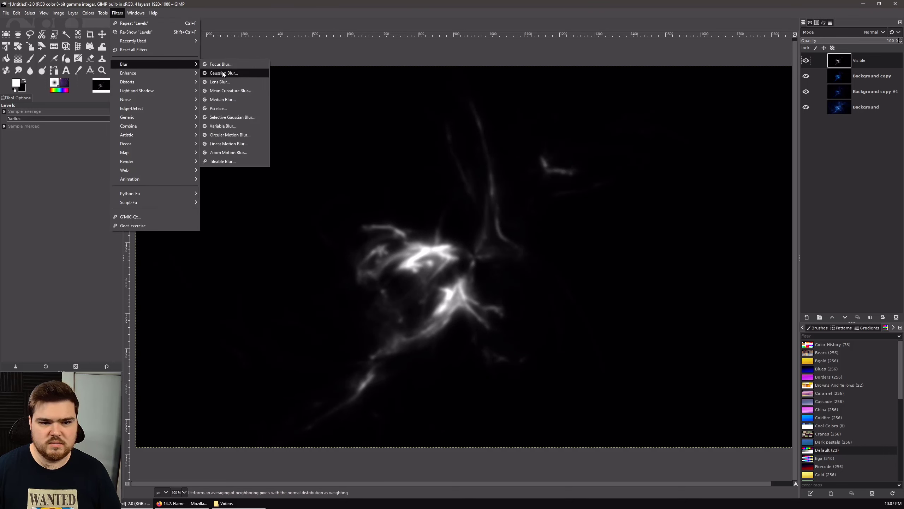
{"action": "left_click", "coordinate": [222, 72]}
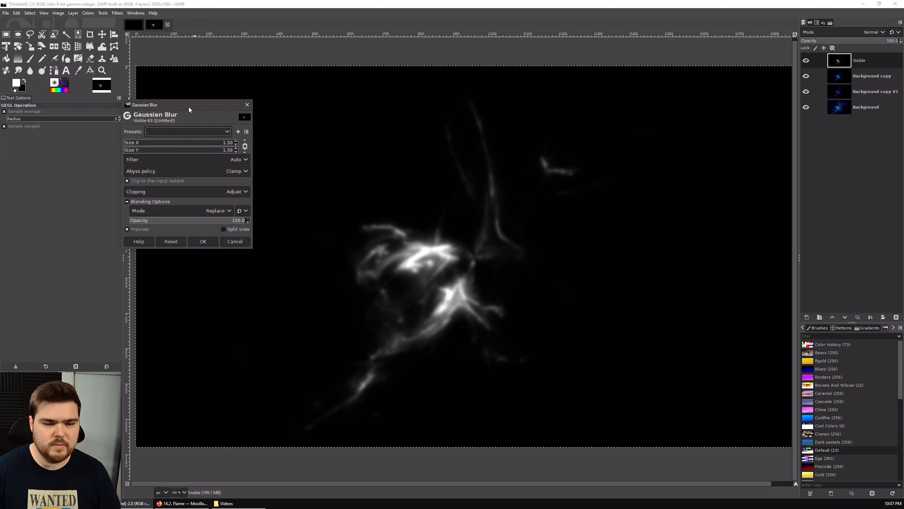
{"action": "left_click_drag", "start_coordinate": [189, 107], "coordinate": [198, 112]}
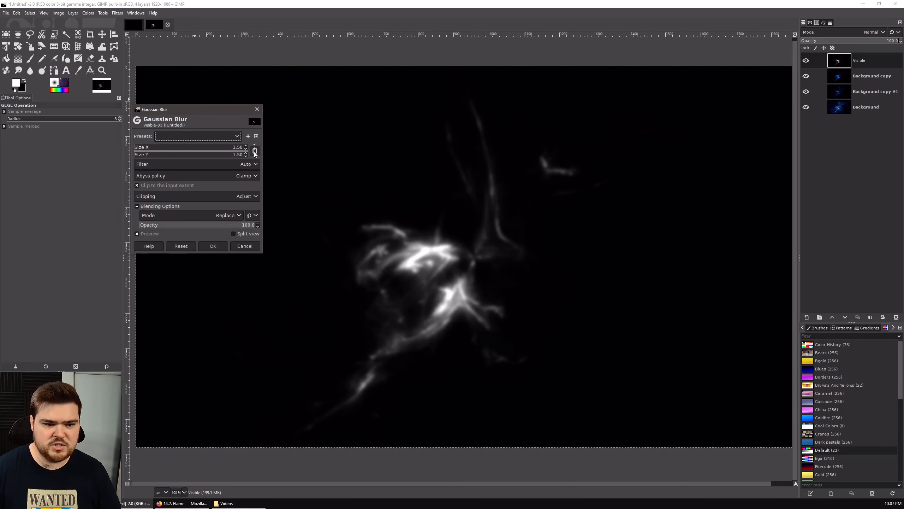
{"action": "left_click", "coordinate": [255, 152]}
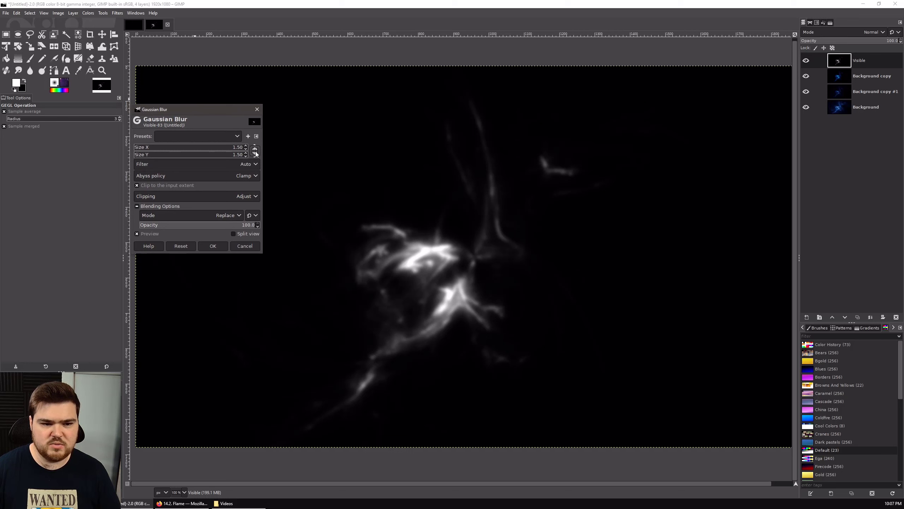
{"action": "left_click_drag", "start_coordinate": [143, 149], "coordinate": [202, 152]}
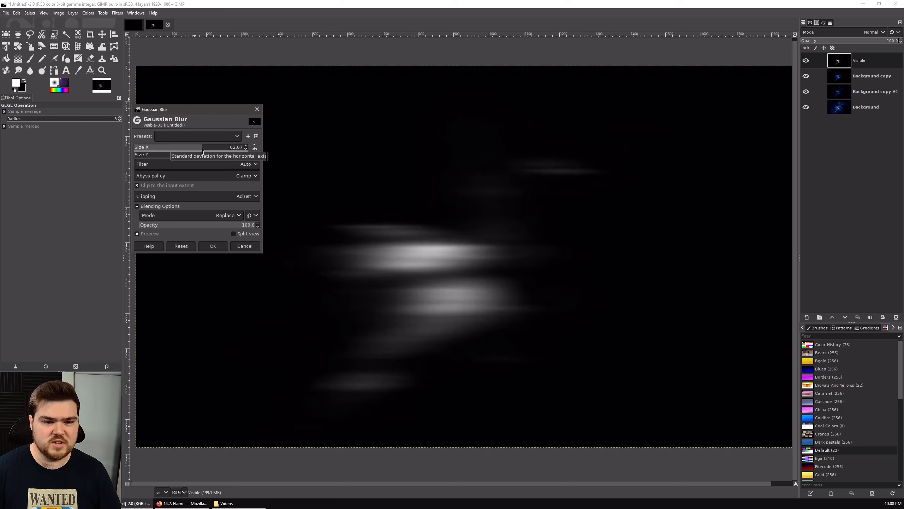
{"action": "left_click_drag", "start_coordinate": [201, 149], "coordinate": [198, 150]}
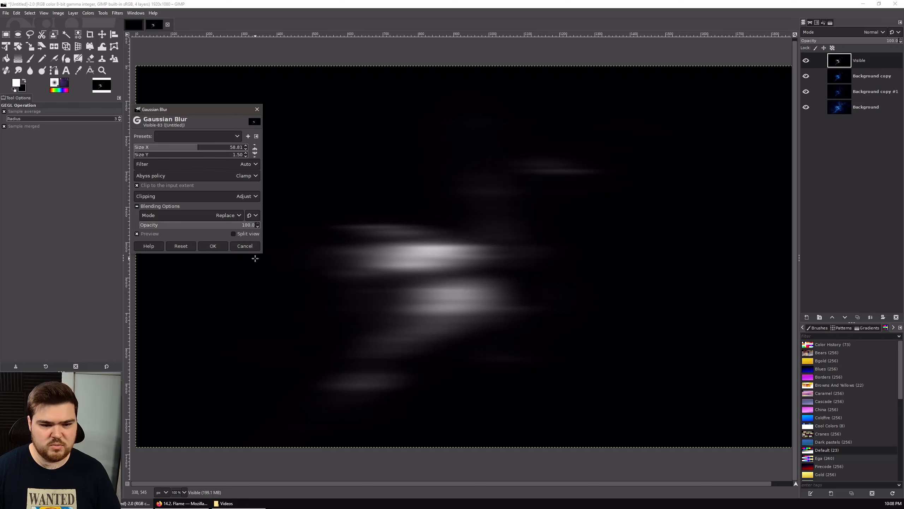
{"action": "left_click", "coordinate": [218, 247]}
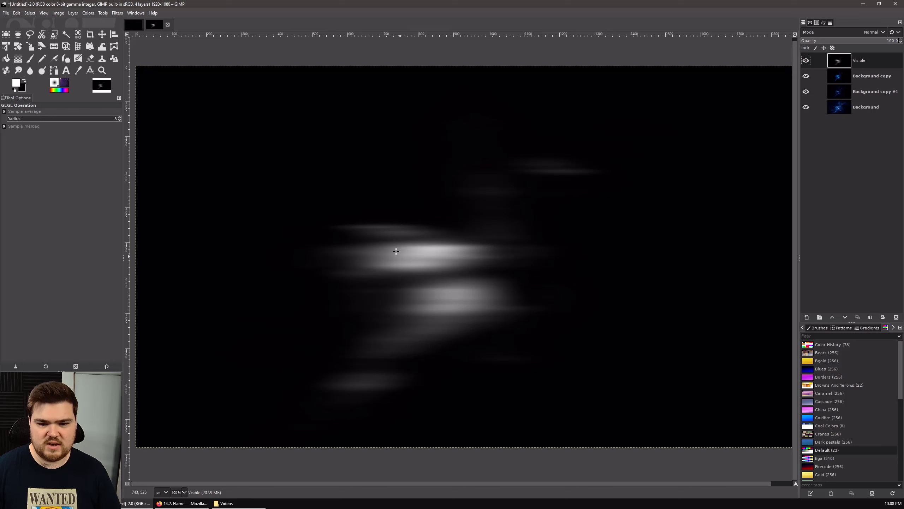
- Sharpen the Visible layer's streaks with an Unsharp Mask of Radius 6.634, Amount 6.501 and Threshold 0
{"action": "left_click", "coordinate": [118, 14]}
{"action": "mouse_move", "coordinate": [182, 71]}
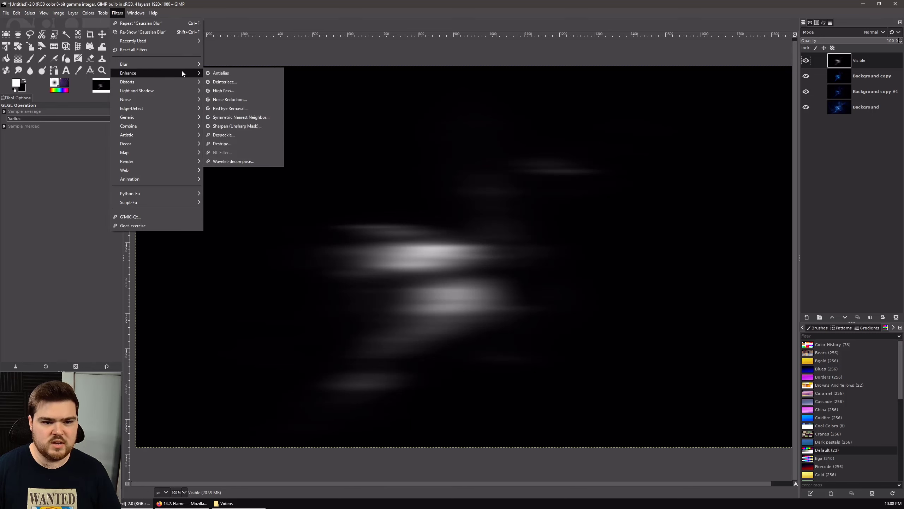
{"action": "left_click", "coordinate": [231, 127]}
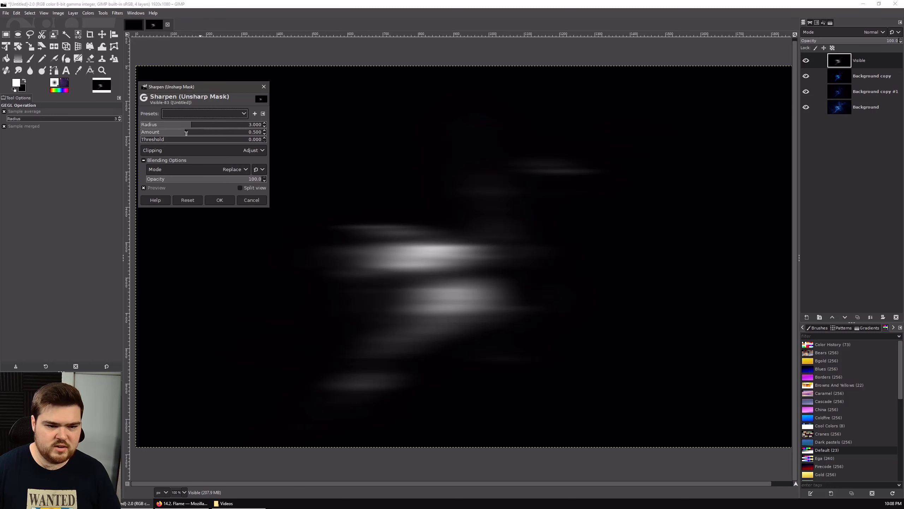
{"action": "left_click_drag", "start_coordinate": [192, 127], "coordinate": [560, 168]}
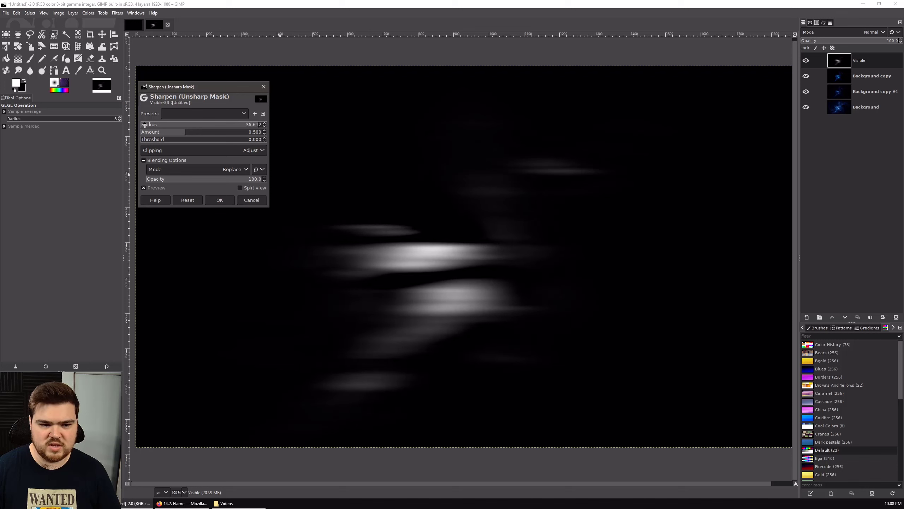
{"action": "left_click", "coordinate": [217, 125]}
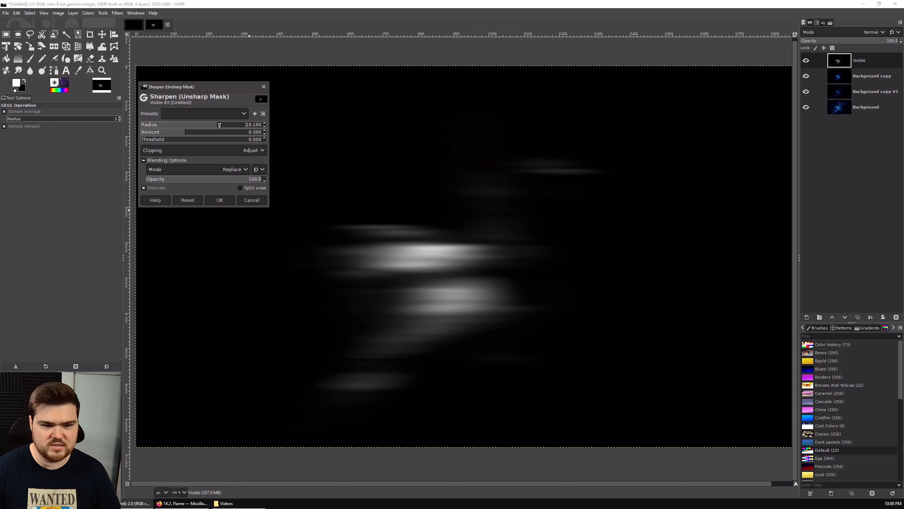
{"action": "left_click_drag", "start_coordinate": [219, 124], "coordinate": [232, 126]}
{"action": "left_click_drag", "start_coordinate": [169, 144], "coordinate": [235, 147]}
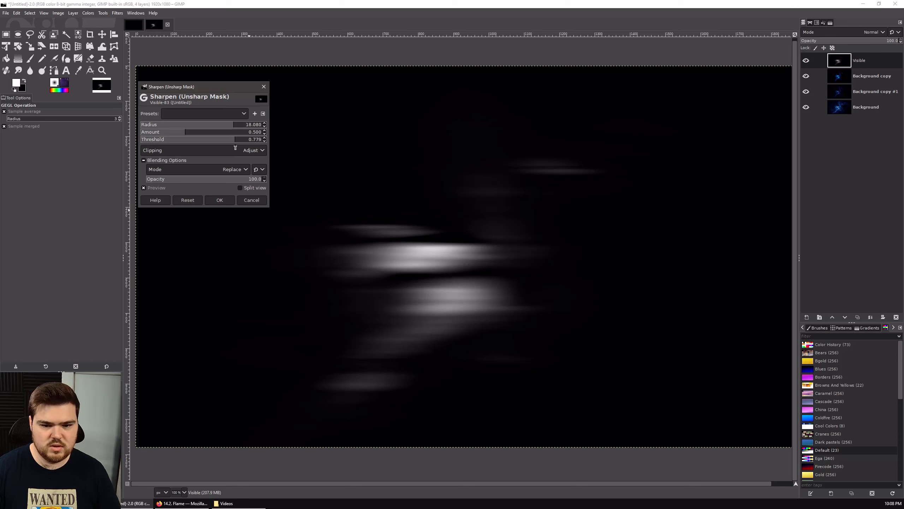
{"action": "left_click_drag", "start_coordinate": [169, 147], "coordinate": [134, 137]}
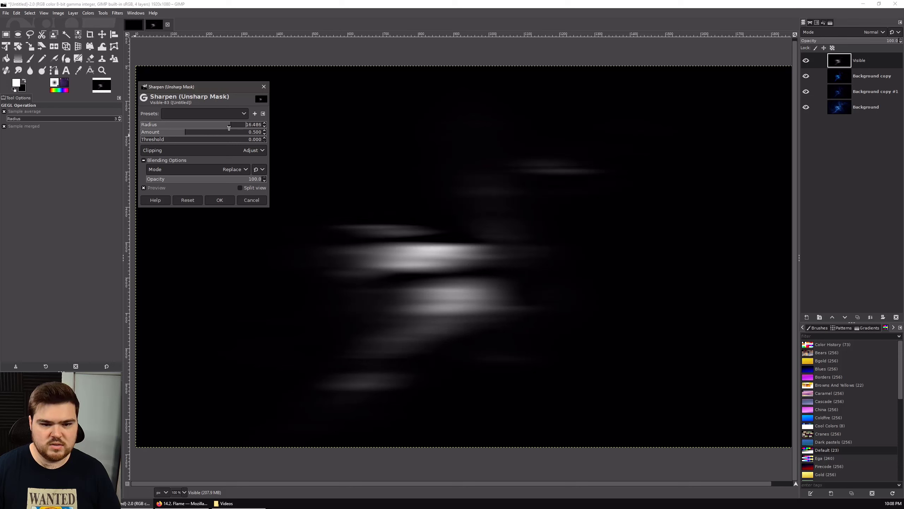
{"action": "left_click_drag", "start_coordinate": [229, 128], "coordinate": [252, 132]}
{"action": "mouse_move", "coordinate": [185, 135]}
{"action": "left_mouse_down"}
{"action": "mouse_move", "coordinate": [280, 142]}
{"action": "mouse_move", "coordinate": [164, 128]}
{"action": "mouse_move", "coordinate": [246, 137]}
{"action": "left_mouse_up"}
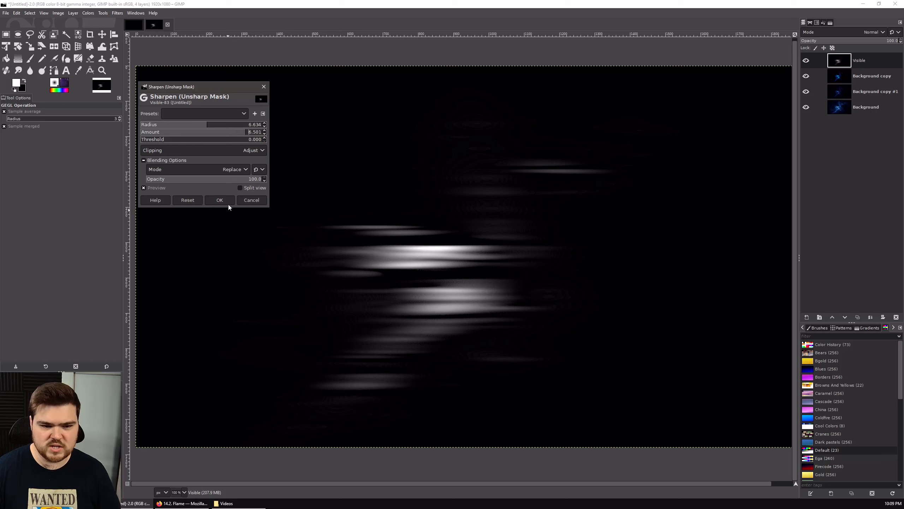
{"action": "left_click", "coordinate": [228, 201]}
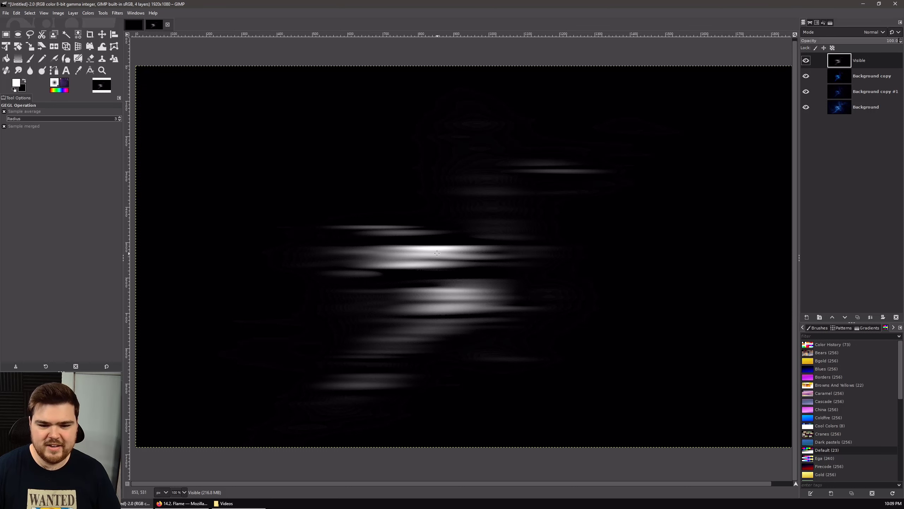
- Compare the image with the Visible layer hidden and shown, and darken that layer's fainter streaks with a Levels input gamma of 0.50
{"action": "left_click", "coordinate": [806, 60]}
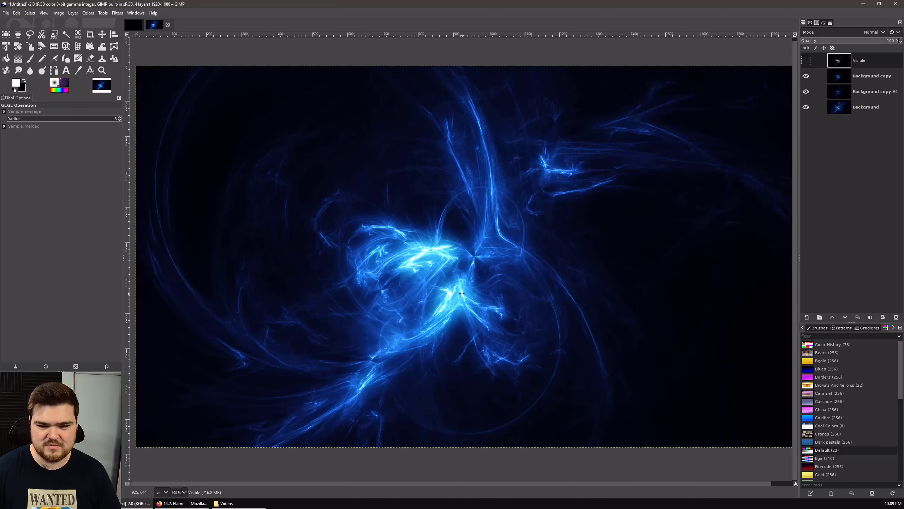
{"action": "left_click", "coordinate": [806, 60]}
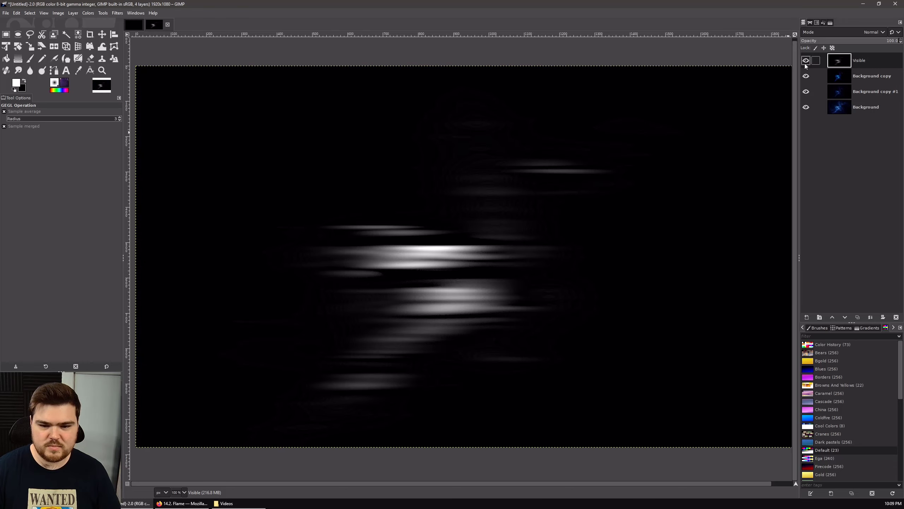
{"action": "left_click", "coordinate": [88, 13]}
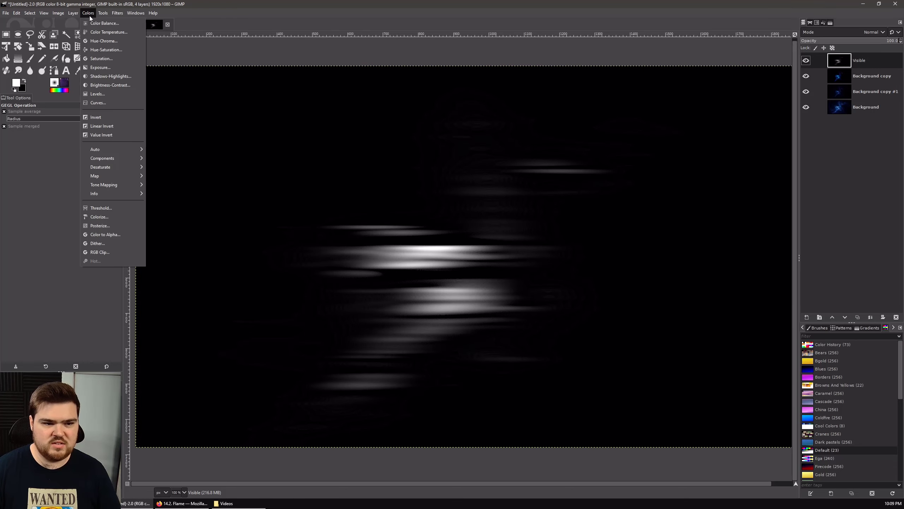
{"action": "left_click", "coordinate": [103, 93]}
{"action": "left_click_drag", "start_coordinate": [229, 201], "coordinate": [253, 207]}
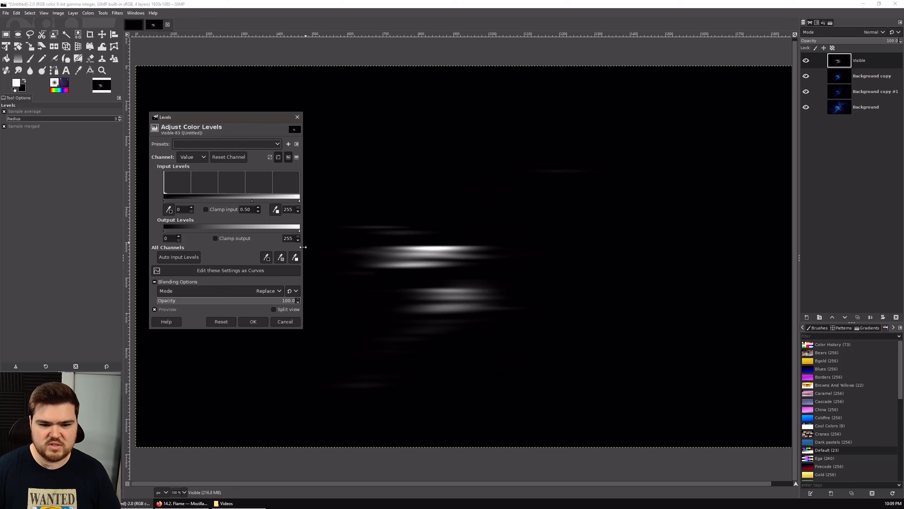
{"action": "left_click", "coordinate": [253, 321]}
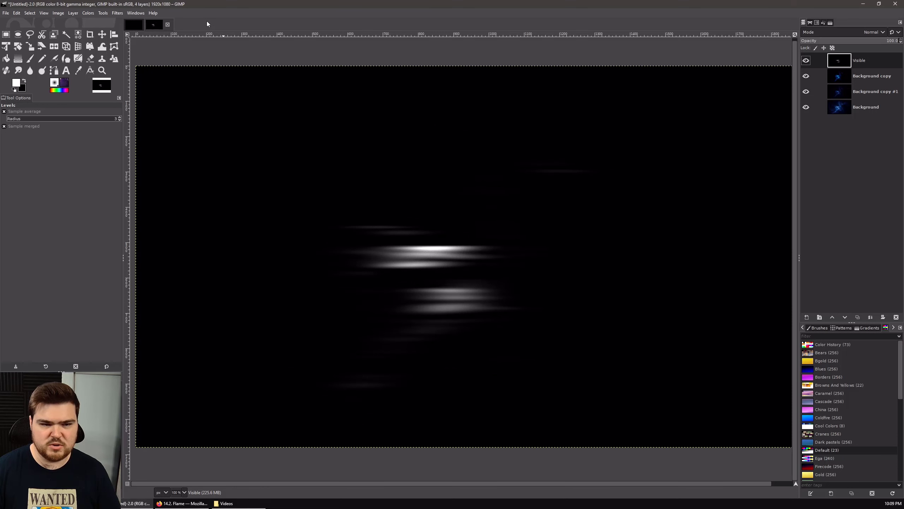
- Soften and lengthen the streaks on the Visible layer with another Gaussian Blur, increasing only its horizontal size
{"action": "left_click", "coordinate": [114, 12]}
{"action": "mouse_move", "coordinate": [174, 64]}
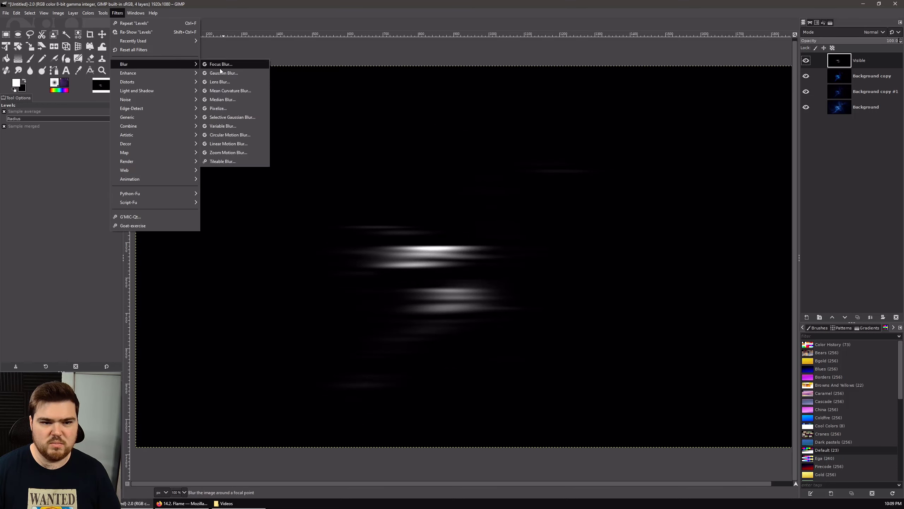
{"action": "left_click", "coordinate": [228, 73]}
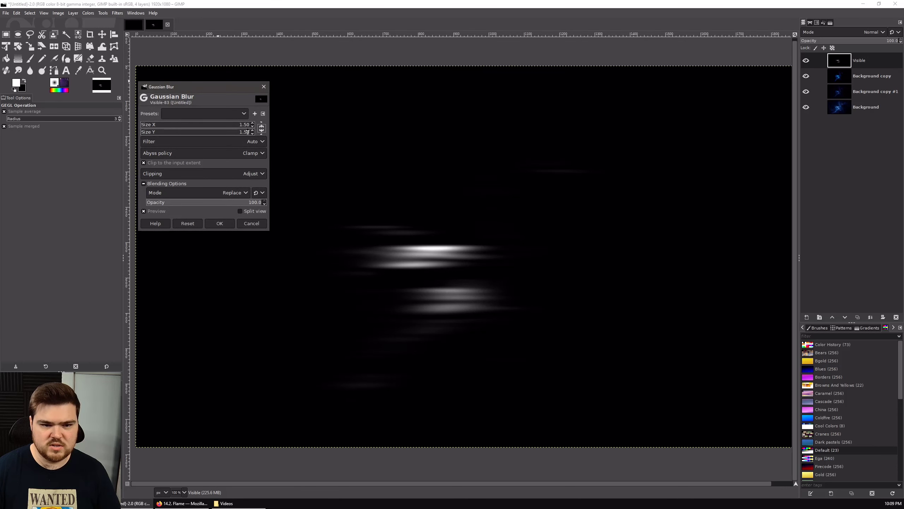
{"action": "left_click_drag", "start_coordinate": [142, 125], "coordinate": [169, 132]}
{"action": "left_click", "coordinate": [218, 223]}
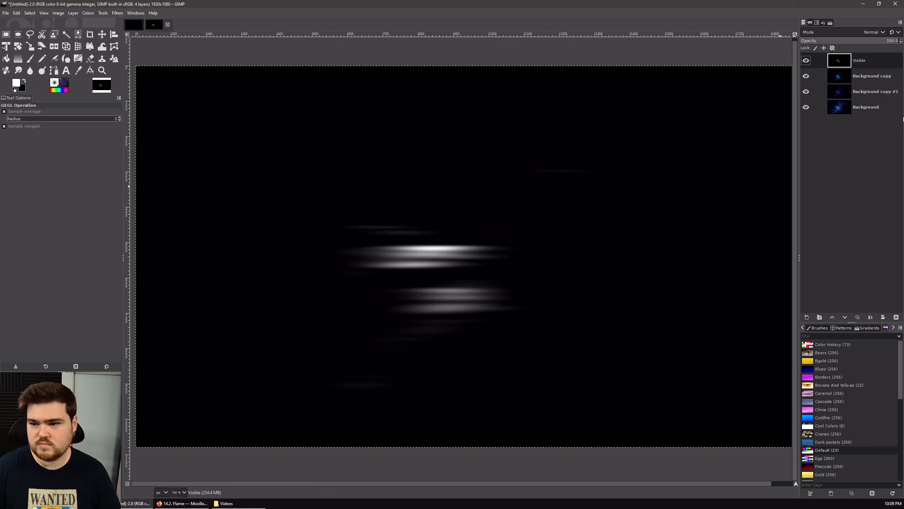
- Blend the Visible streak layer in Screen mode and compare the image with and without it
{"action": "left_click", "coordinate": [880, 33]}
{"action": "left_click", "coordinate": [832, 116]}
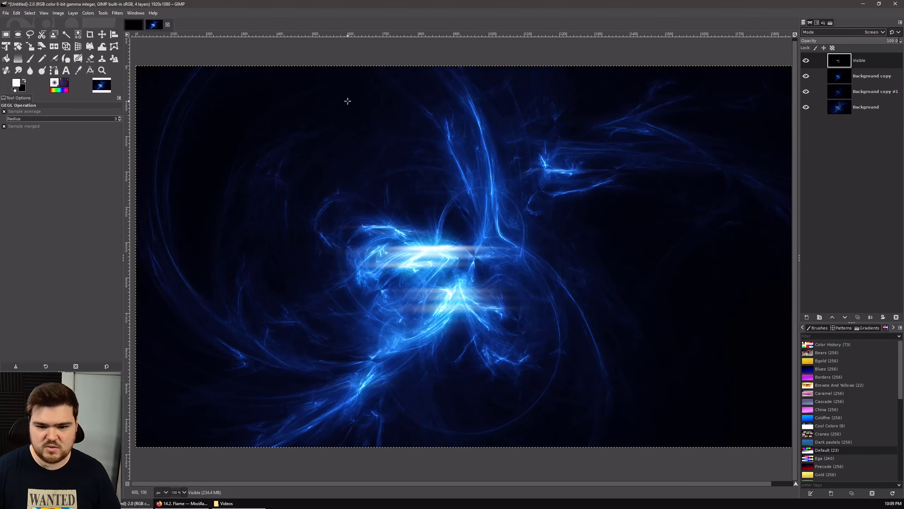
{"action": "left_click", "coordinate": [806, 60]}
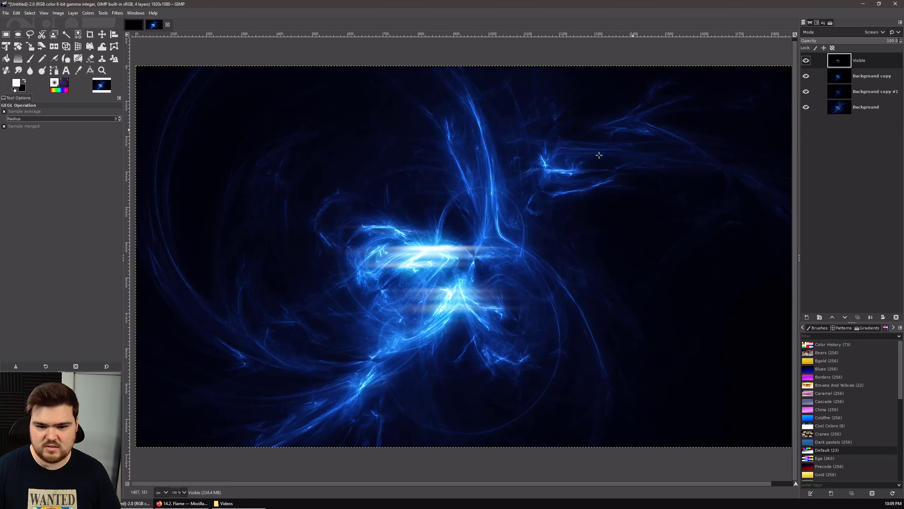
{"action": "left_click", "coordinate": [806, 60]}
- Tint the streaks cyan-blue with Curves: raise Blue, lower Red from input 162 to output 93, and raise Green from input 167 to output 203
{"action": "left_click", "coordinate": [88, 13]}
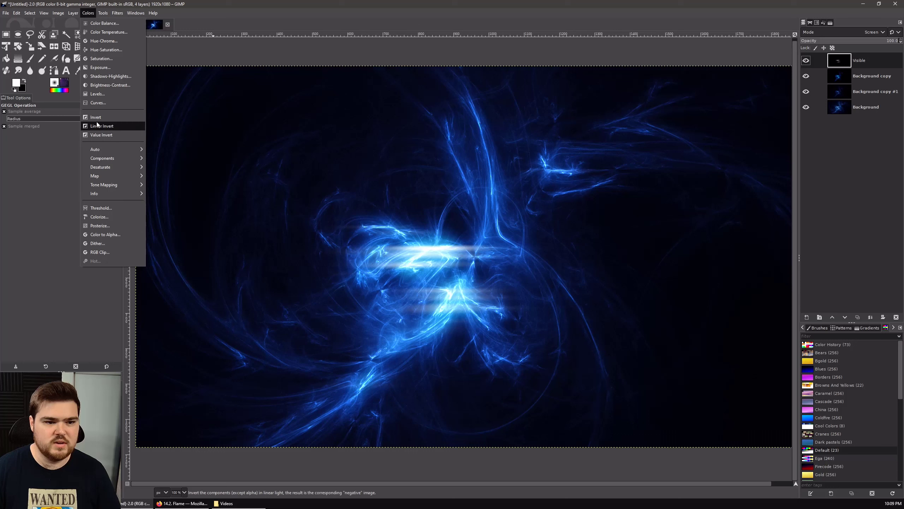
{"action": "left_click", "coordinate": [96, 103]}
{"action": "left_click", "coordinate": [115, 171]}
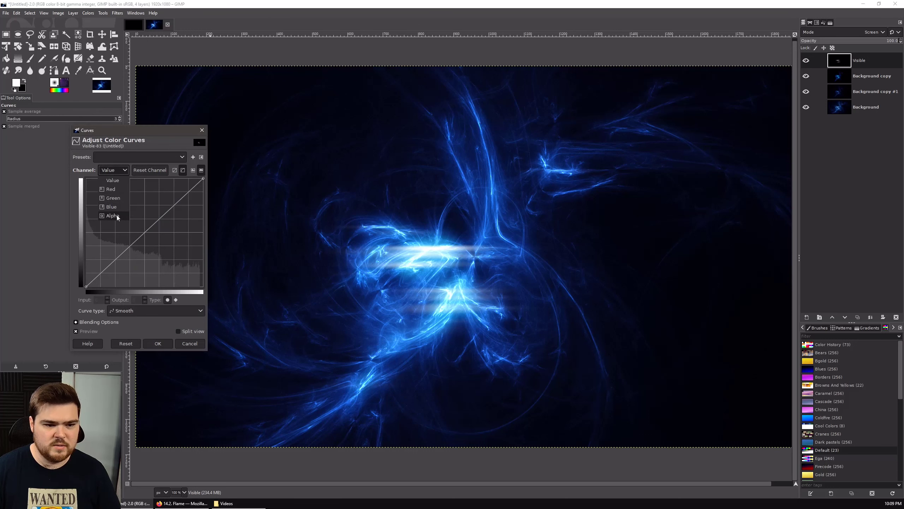
{"action": "left_click", "coordinate": [111, 207]}
{"action": "left_click_drag", "start_coordinate": [139, 233], "coordinate": [160, 247]}
{"action": "left_click", "coordinate": [121, 172]}
{"action": "left_click", "coordinate": [115, 190]}
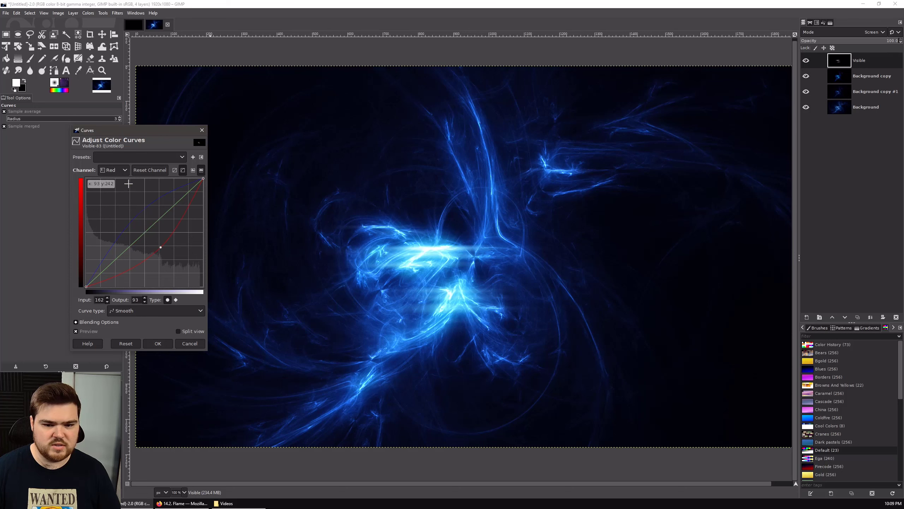
{"action": "left_click", "coordinate": [120, 170]}
{"action": "left_click", "coordinate": [116, 199]}
{"action": "left_click_drag", "start_coordinate": [163, 216], "coordinate": [163, 200]}
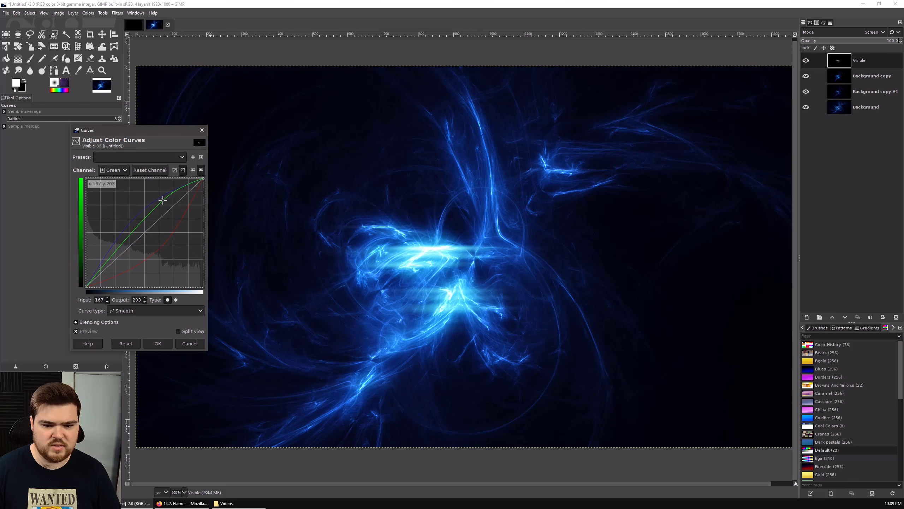
{"action": "left_click", "coordinate": [167, 342]}
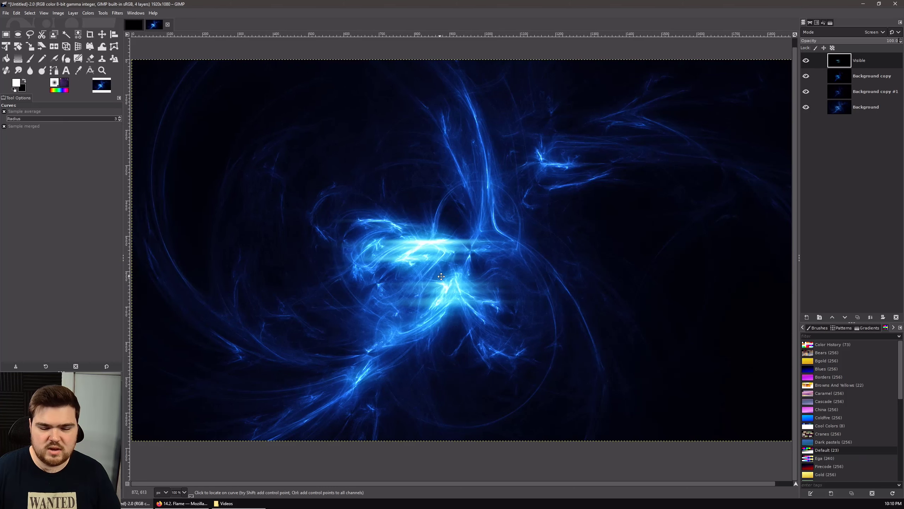
{"action": "left_click_drag", "start_coordinate": [441, 277], "coordinate": [451, 274]}
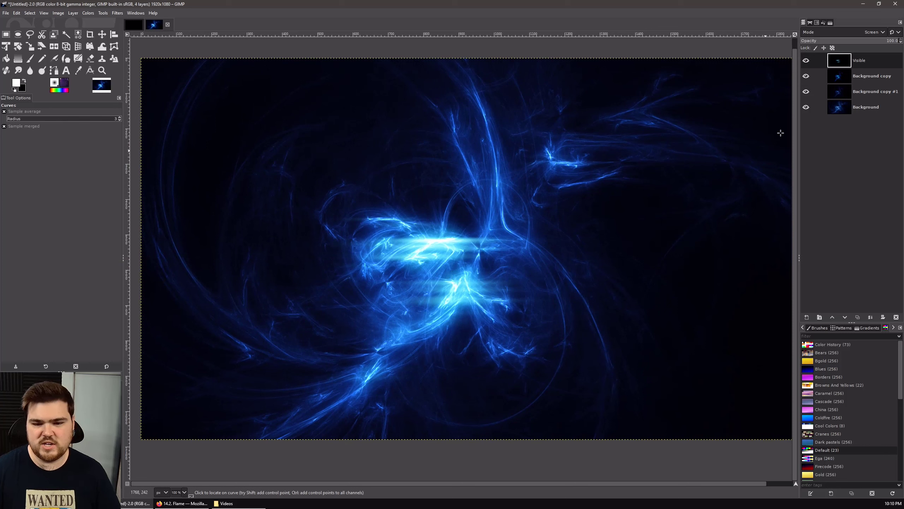
{"action": "left_click", "coordinate": [807, 60]}
{"action": "left_click", "coordinate": [806, 61]}
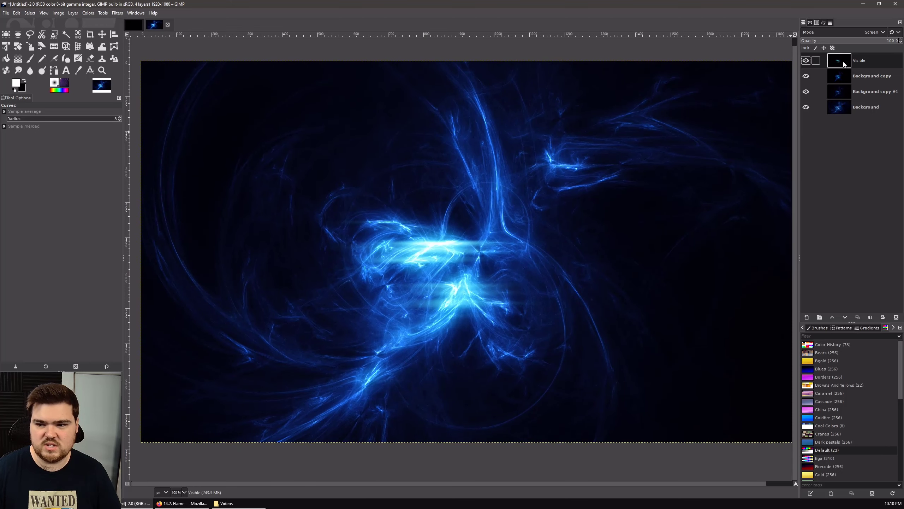
- Add a 1920 × 1080 layer filled with the background colour above the streak layer and set its mode to Screen
{"action": "left_click", "coordinate": [808, 317]}
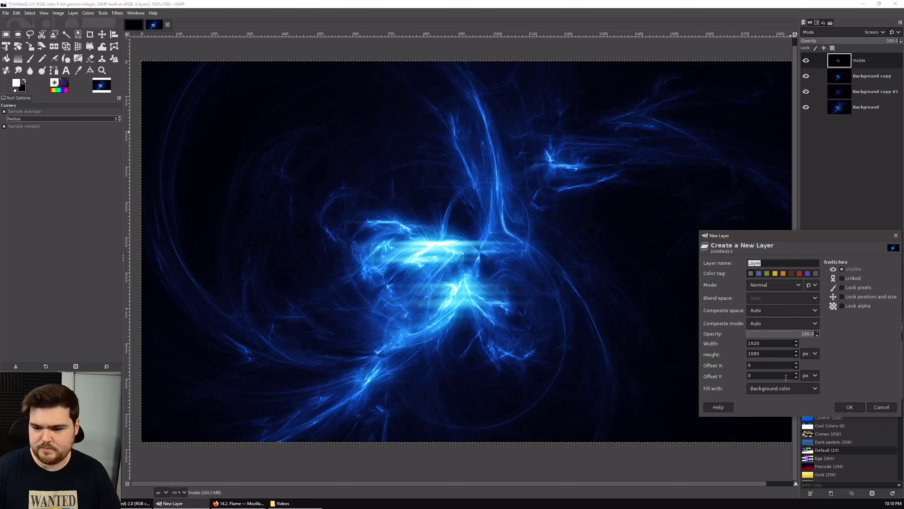
{"action": "left_click", "coordinate": [851, 407]}
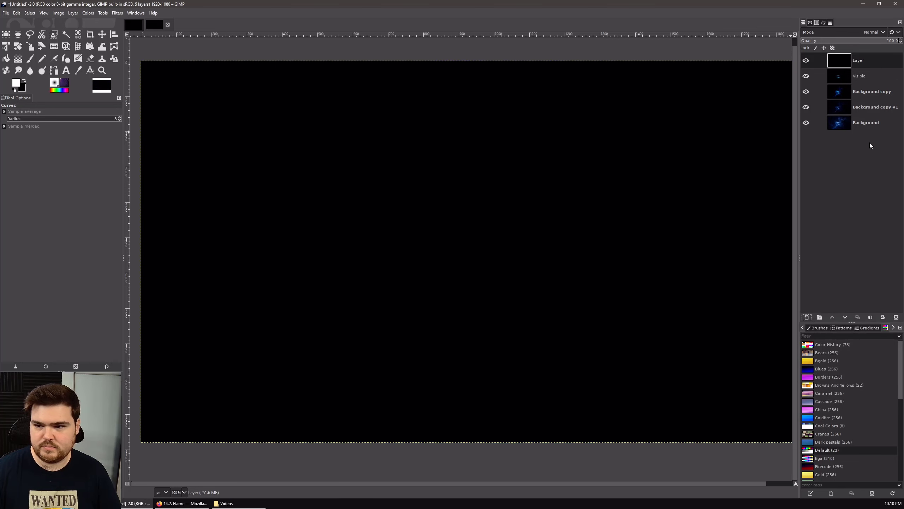
{"action": "left_click", "coordinate": [875, 33]}
{"action": "left_click", "coordinate": [819, 113]}
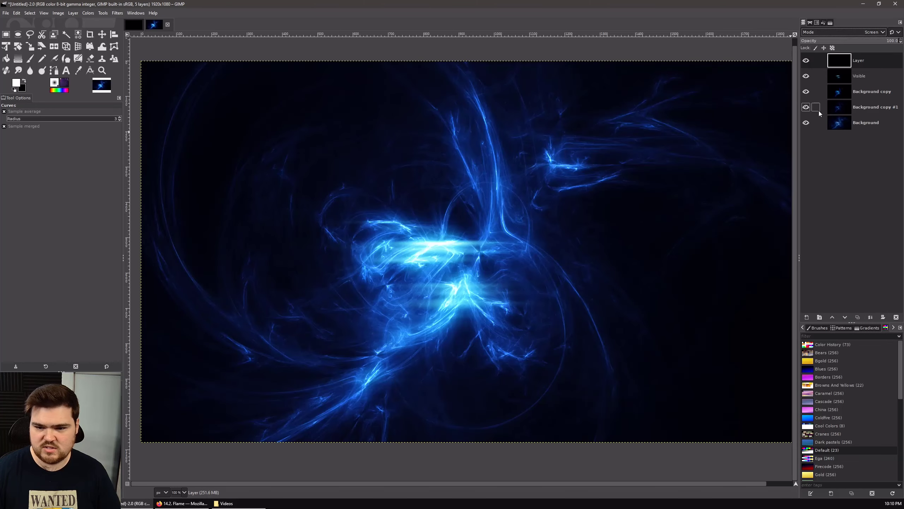
- Start a Supernova flare on the top layer, centred on the bright core at X 0.437, Y 0.478, with radius 36
{"action": "left_click", "coordinate": [117, 13]}
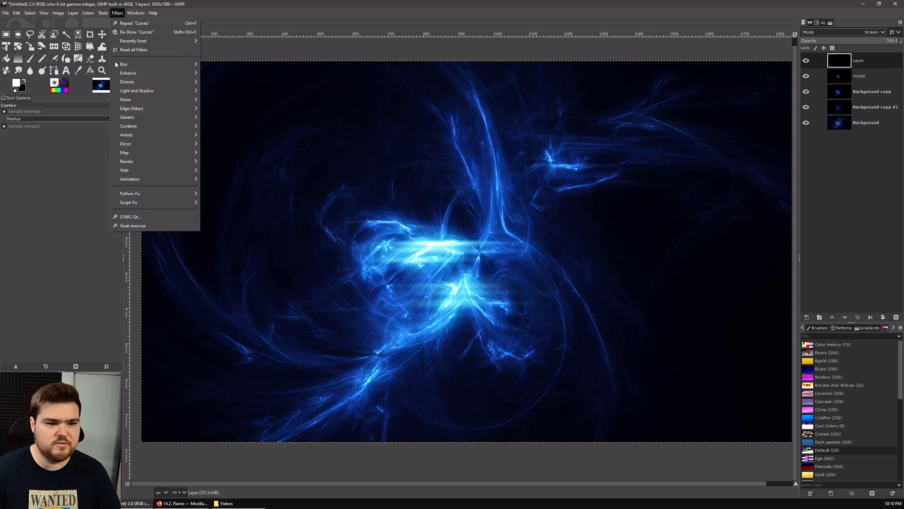
{"action": "mouse_move", "coordinate": [177, 91]}
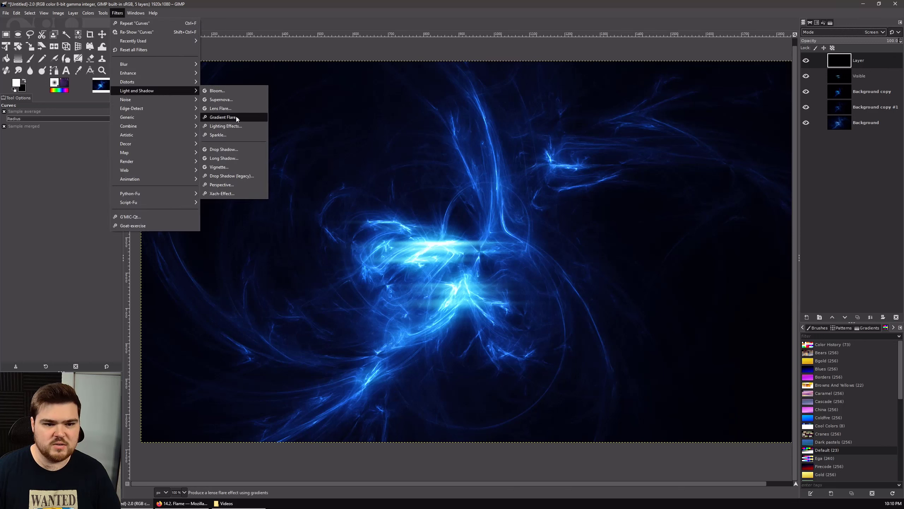
{"action": "left_click", "coordinate": [228, 100]}
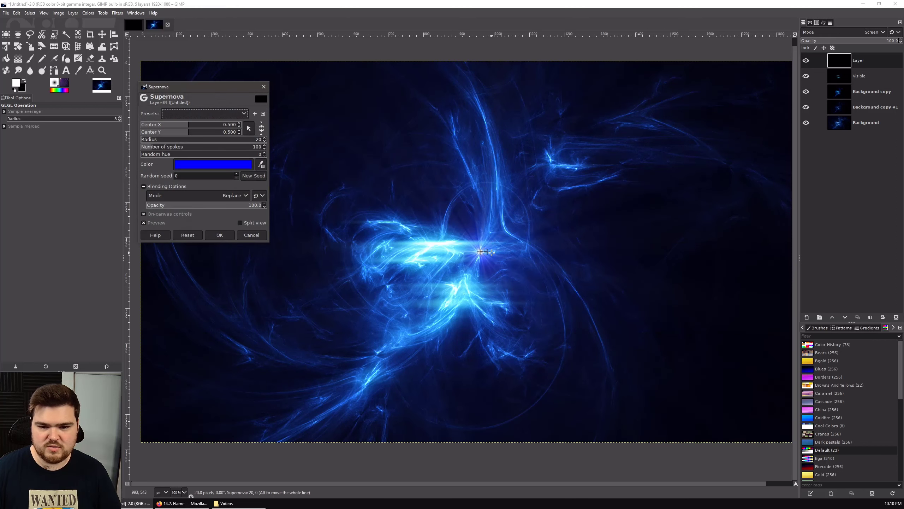
{"action": "left_click_drag", "start_coordinate": [488, 251], "coordinate": [512, 252]}
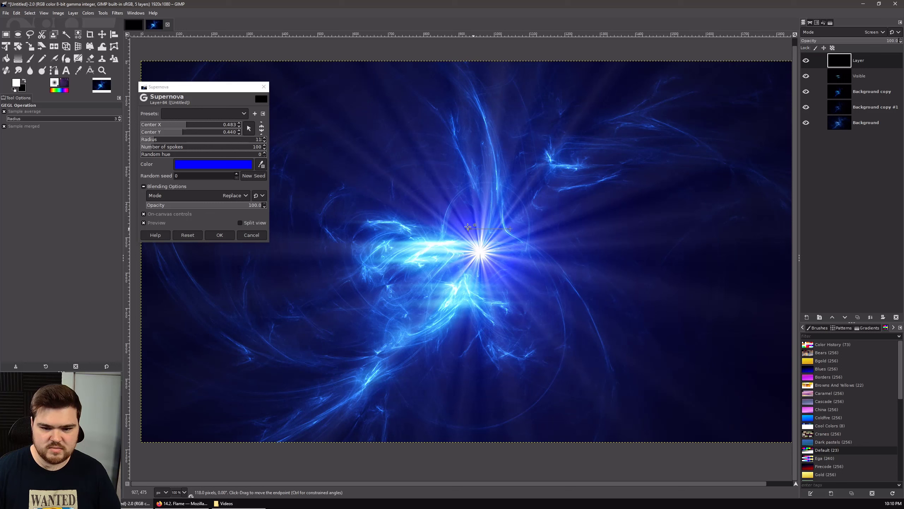
{"action": "left_click_drag", "start_coordinate": [480, 251], "coordinate": [415, 203]}
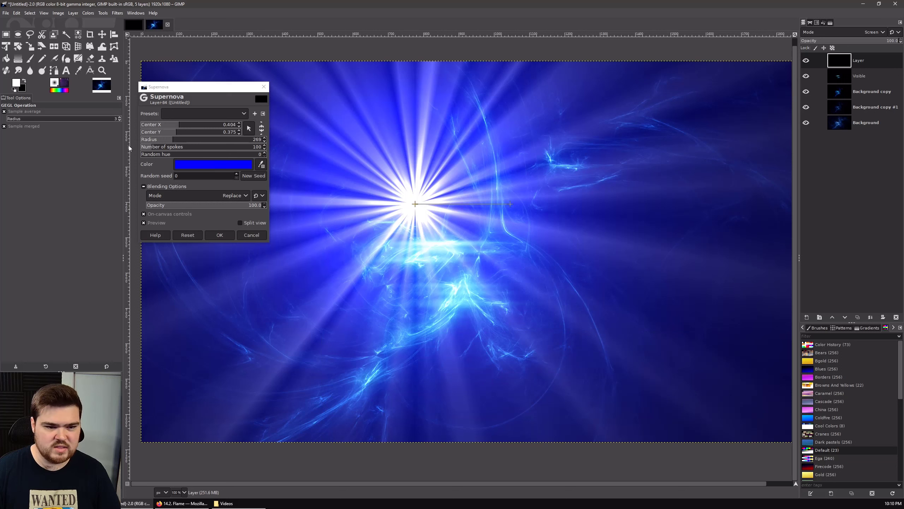
{"action": "left_click_drag", "start_coordinate": [415, 203], "coordinate": [446, 243]}
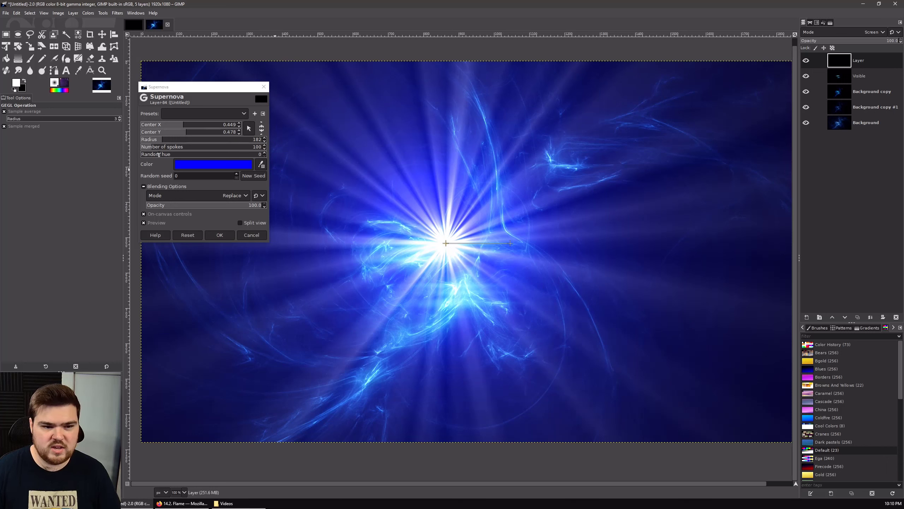
{"action": "left_click_drag", "start_coordinate": [511, 243], "coordinate": [438, 243]}
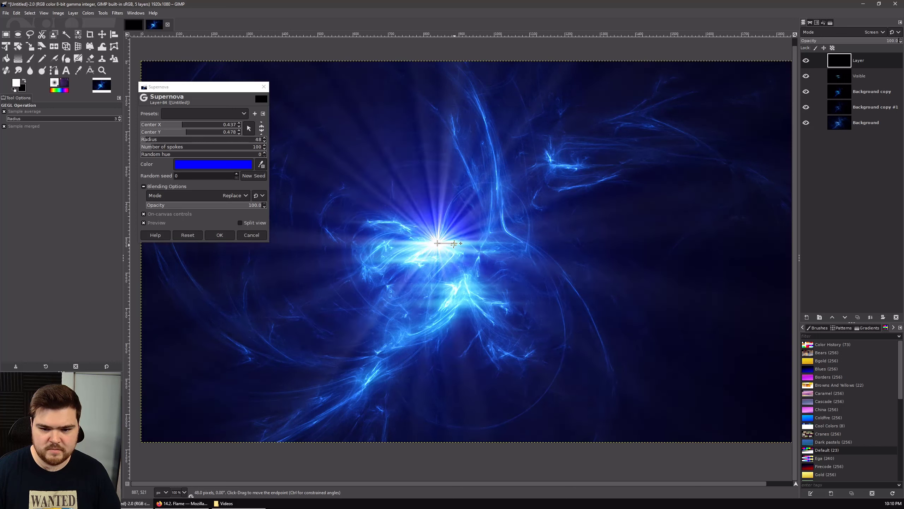
{"action": "left_click_drag", "start_coordinate": [463, 243], "coordinate": [450, 244]}
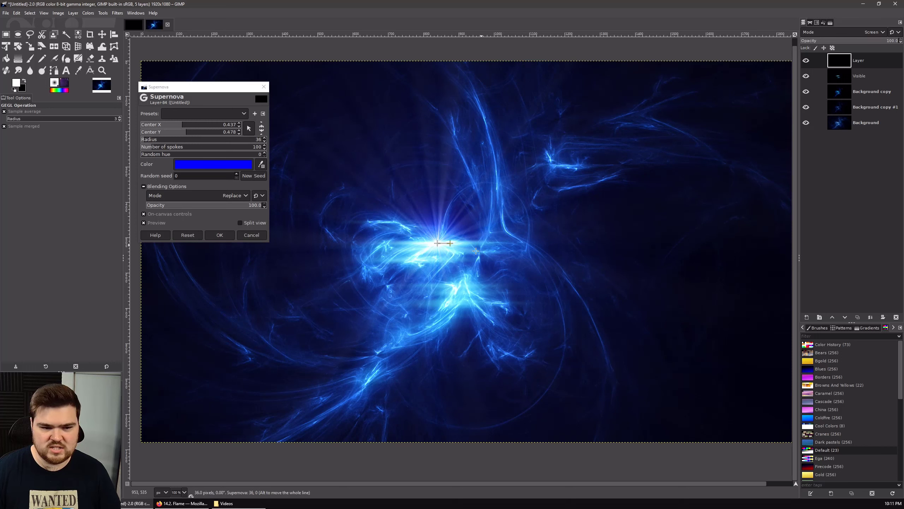
- Set the Supernova to 25 spokes and random hue 10, with the layer in Normal mode to preview the flare alone
{"action": "left_click_drag", "start_coordinate": [153, 149], "coordinate": [148, 149]}
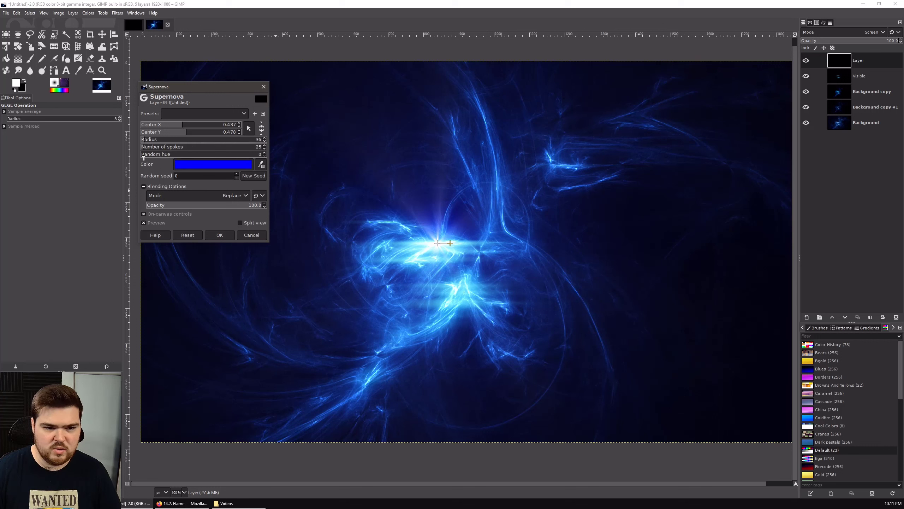
{"action": "left_click_drag", "start_coordinate": [144, 157], "coordinate": [146, 156]}
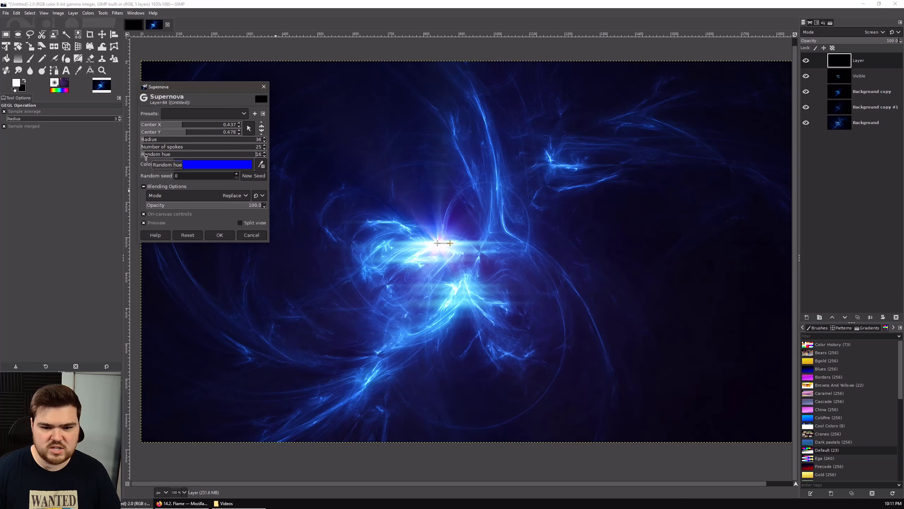
{"action": "left_click", "coordinate": [873, 33]}
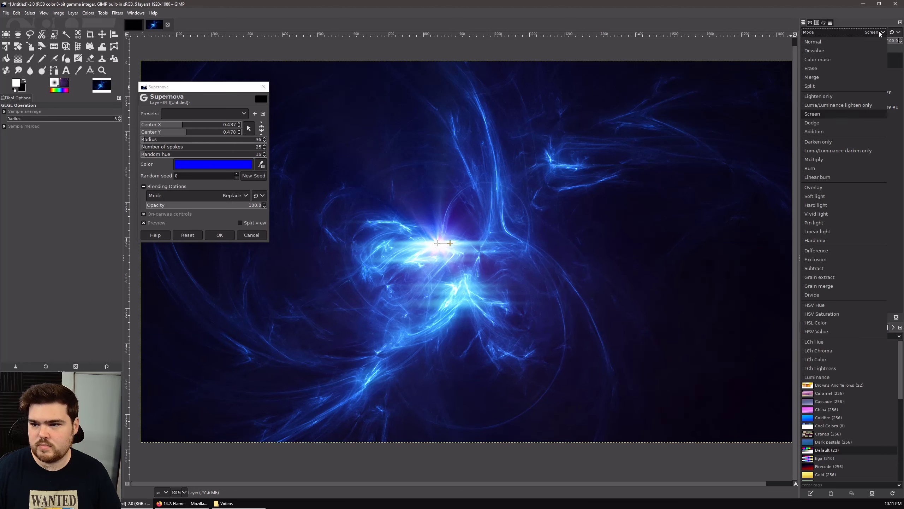
{"action": "left_click", "coordinate": [823, 43]}
{"action": "left_click", "coordinate": [144, 156]}
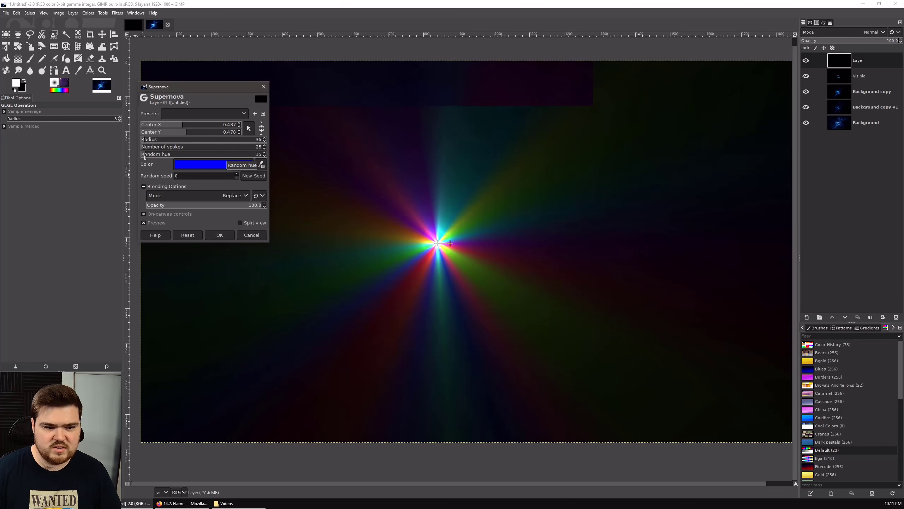
{"action": "left_click", "coordinate": [143, 157]}
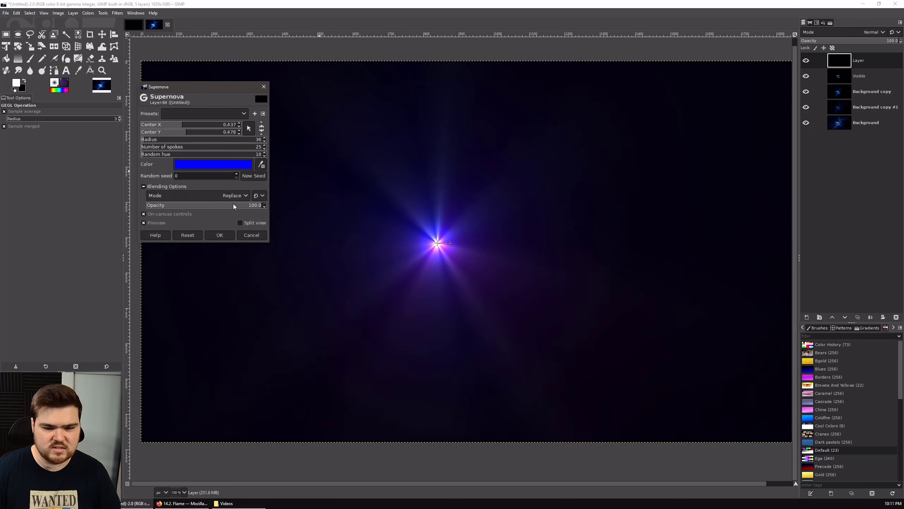
- Generate new random seeds for the Supernova and change its colour to the lighter blue 0065ff
{"action": "left_click", "coordinate": [260, 178]}
{"action": "left_click", "coordinate": [260, 178]}
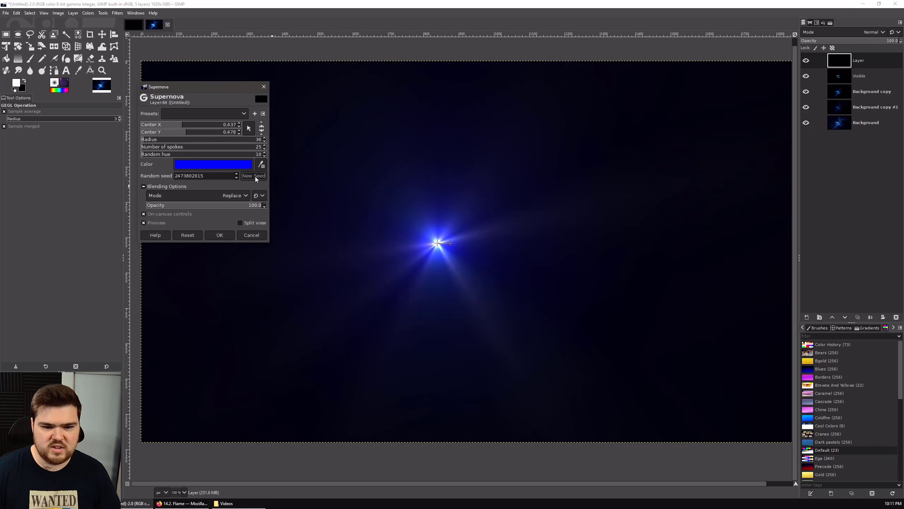
{"action": "left_click", "coordinate": [255, 177]}
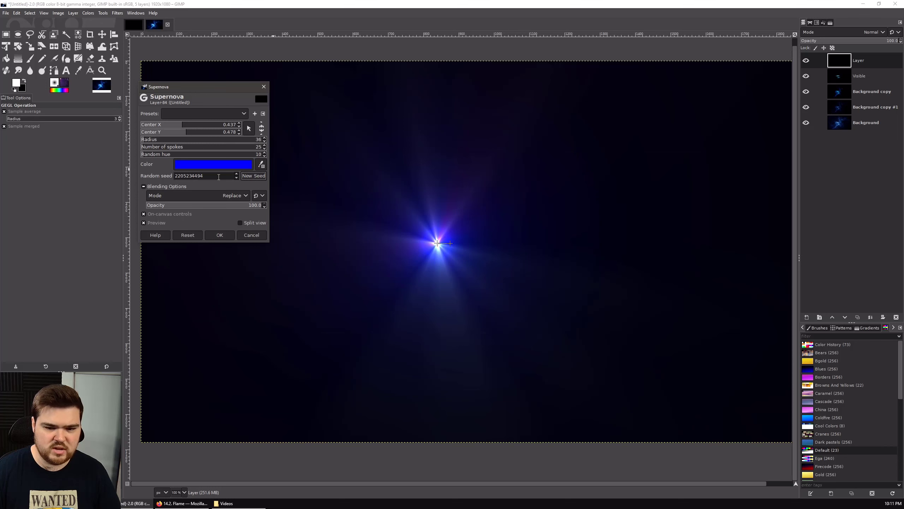
{"action": "left_click", "coordinate": [200, 166]}
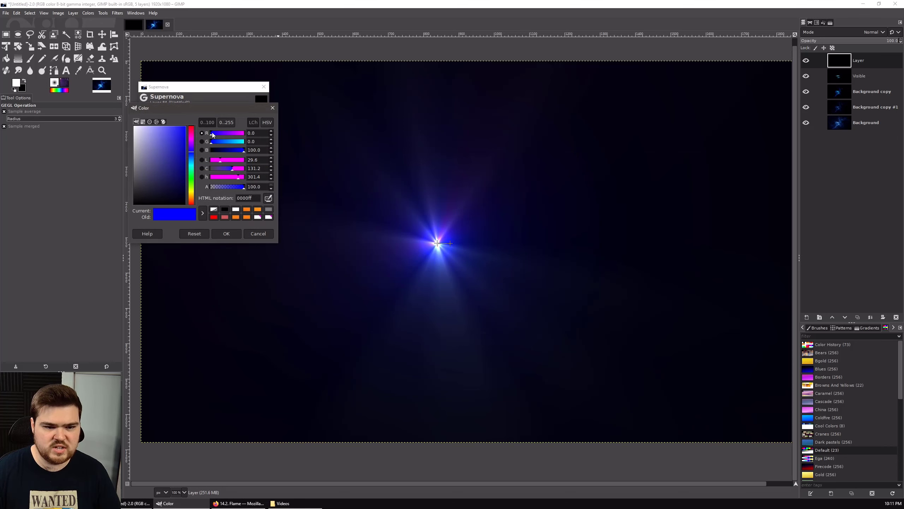
{"action": "left_click_drag", "start_coordinate": [192, 152], "coordinate": [192, 157]}
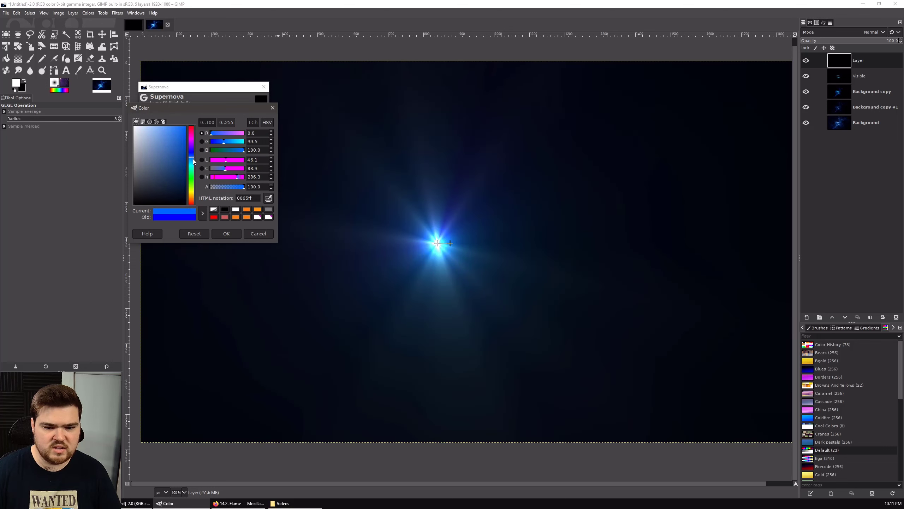
{"action": "left_click", "coordinate": [236, 234]}
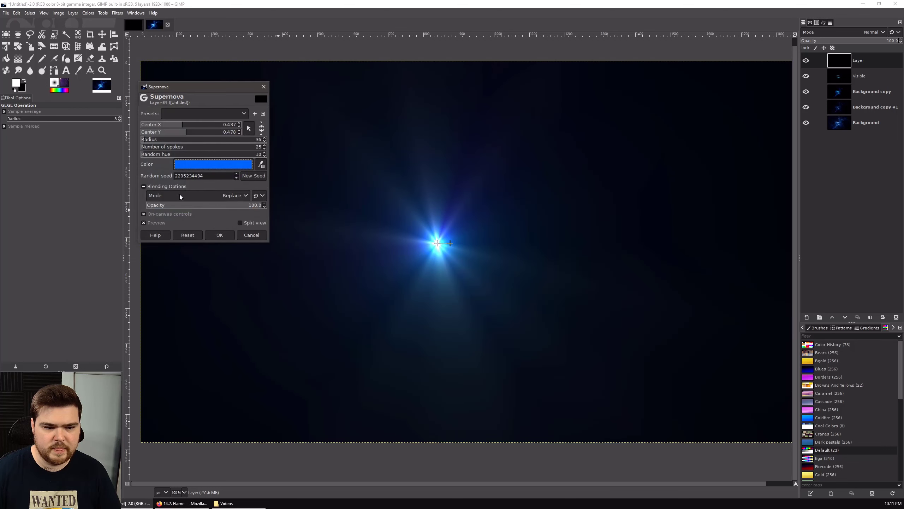
- Refine the Supernova with random hue 4, 34 spokes and a newly generated random seed, and apply it to the layer
{"action": "left_click", "coordinate": [244, 177]}
{"action": "left_click", "coordinate": [255, 176]}
{"action": "left_click", "coordinate": [257, 177]}
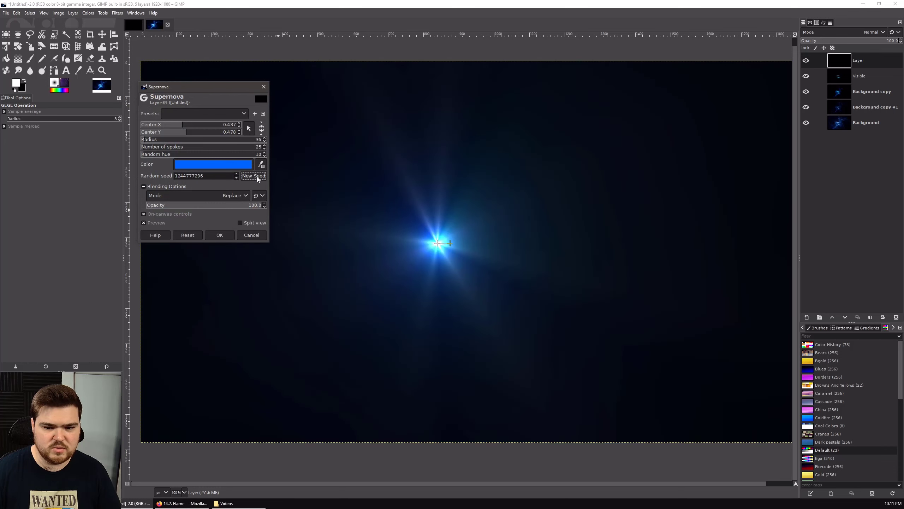
{"action": "left_click", "coordinate": [255, 177]}
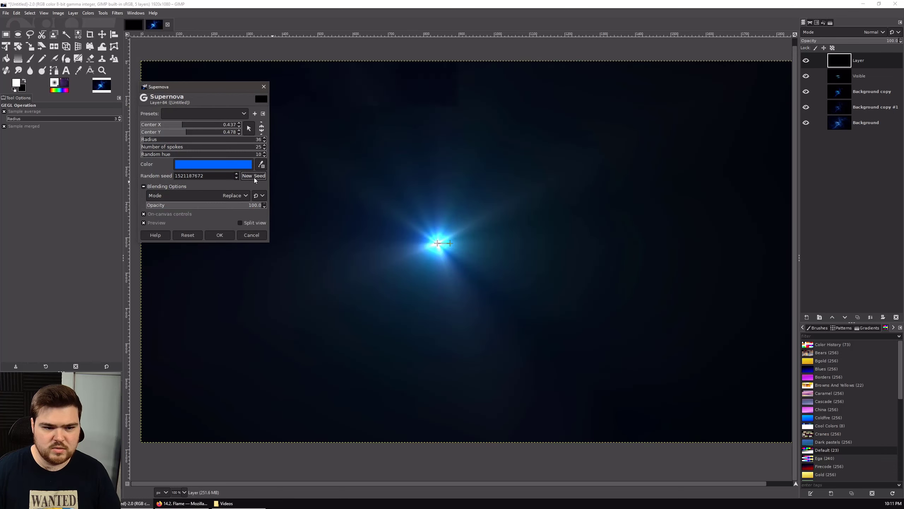
{"action": "left_click", "coordinate": [143, 156]}
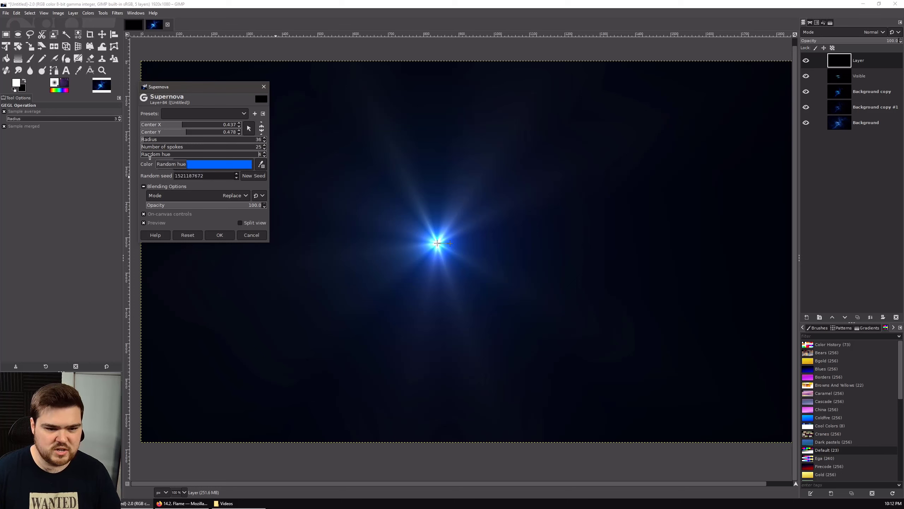
{"action": "scroll", "coordinate": [144, 150], "scroll_direction": "up", "scroll_amount": 15}
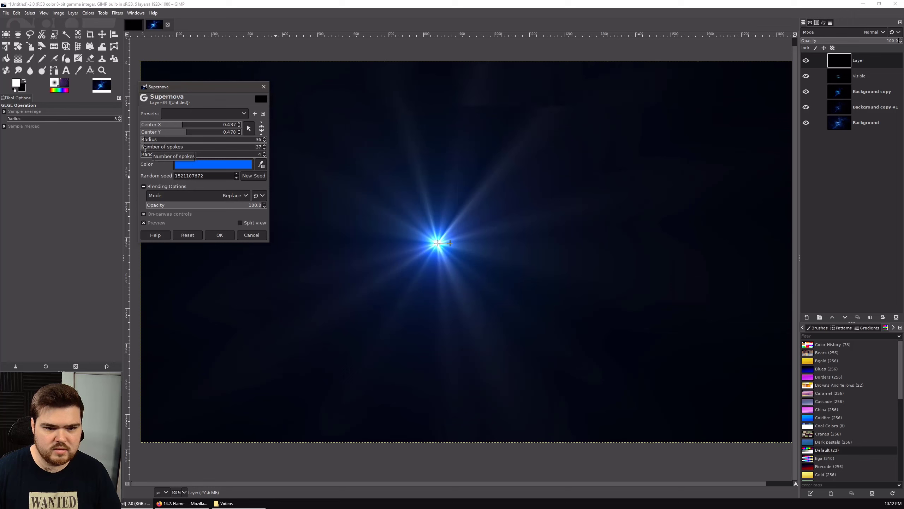
{"action": "scroll", "coordinate": [144, 149], "scroll_direction": "down", "scroll_amount": 3}
{"action": "left_click", "coordinate": [265, 176]}
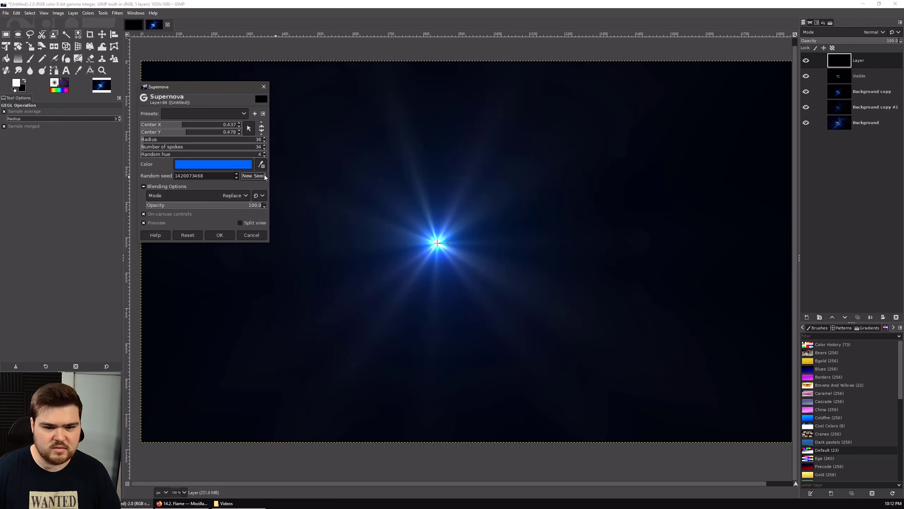
{"action": "left_click", "coordinate": [264, 176]}
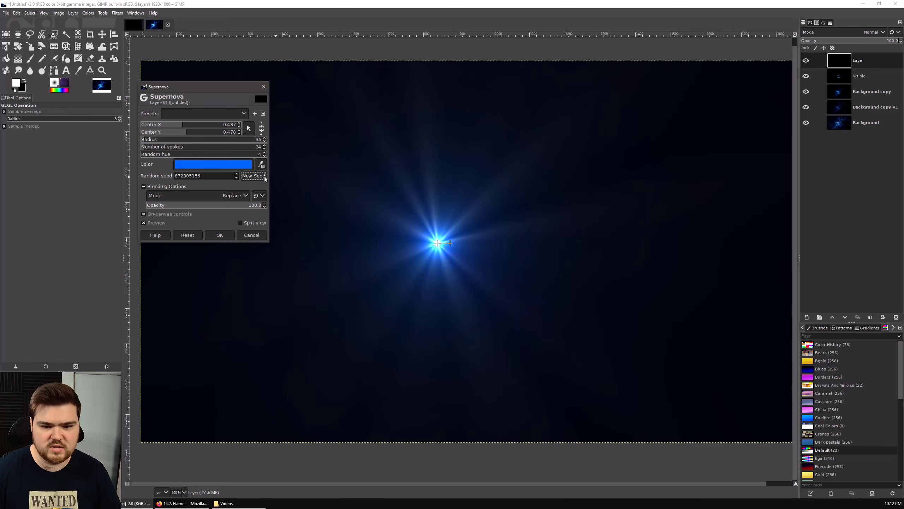
{"action": "left_click", "coordinate": [264, 176]}
{"action": "left_click", "coordinate": [264, 178]}
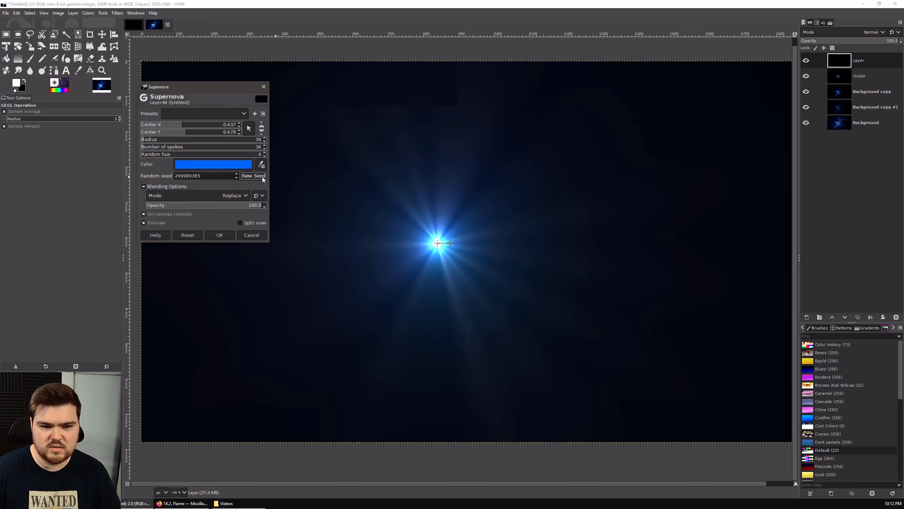
{"action": "left_click", "coordinate": [219, 235]}
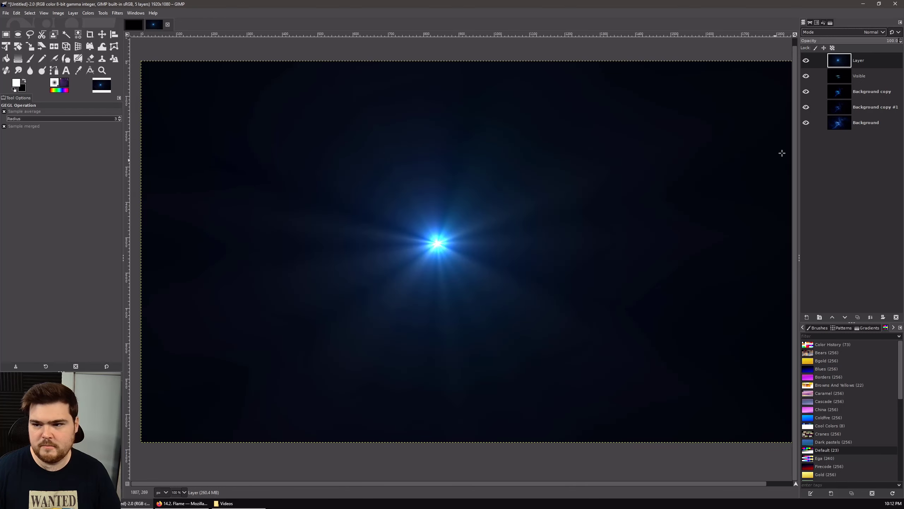
- Blend the flare layer in Screen mode and darken its midtones with Levels, setting the input gamma to 0.70
{"action": "left_click", "coordinate": [875, 32]}
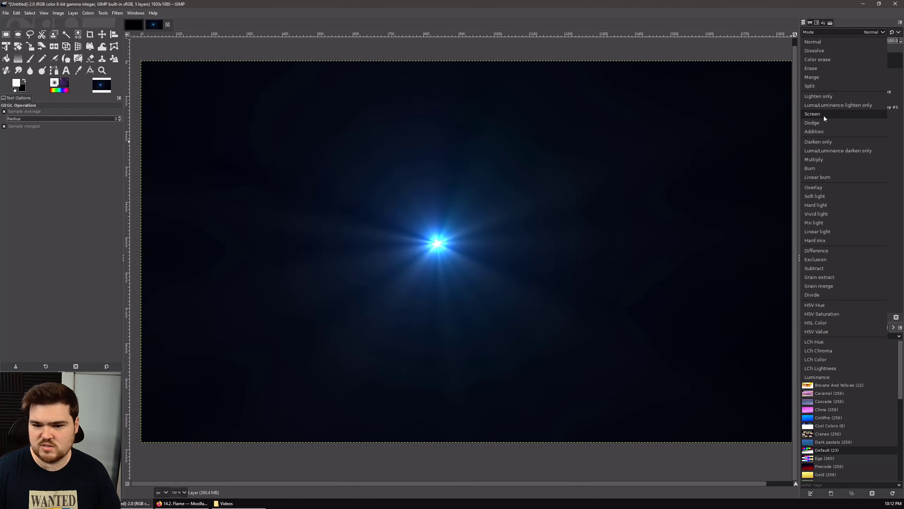
{"action": "left_click", "coordinate": [825, 115]}
{"action": "left_click", "coordinate": [117, 12]}
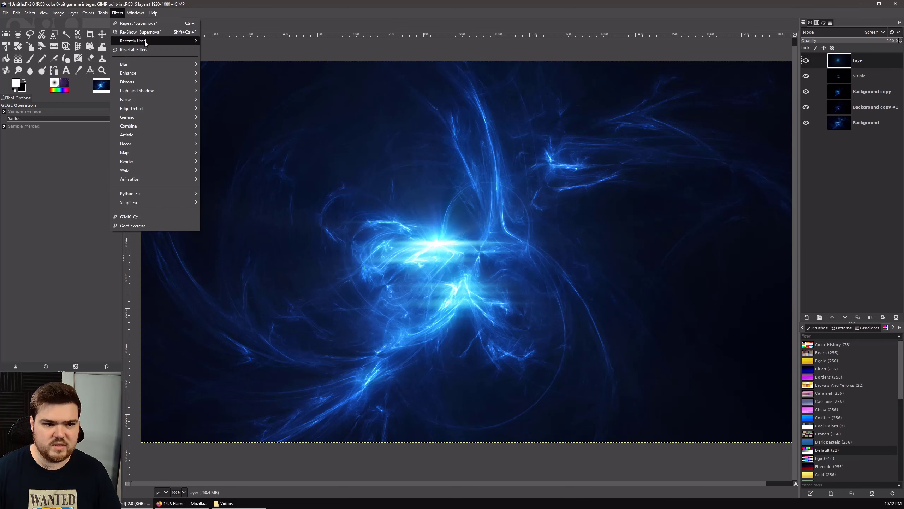
{"action": "left_click", "coordinate": [117, 13]}
{"action": "left_click", "coordinate": [88, 12]}
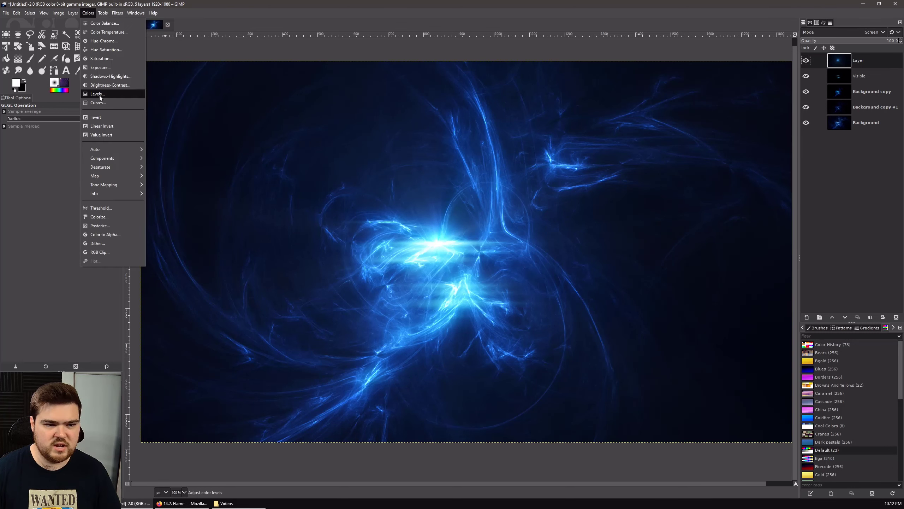
{"action": "left_click", "coordinate": [99, 94]}
{"action": "left_click_drag", "start_coordinate": [234, 201], "coordinate": [242, 201]}
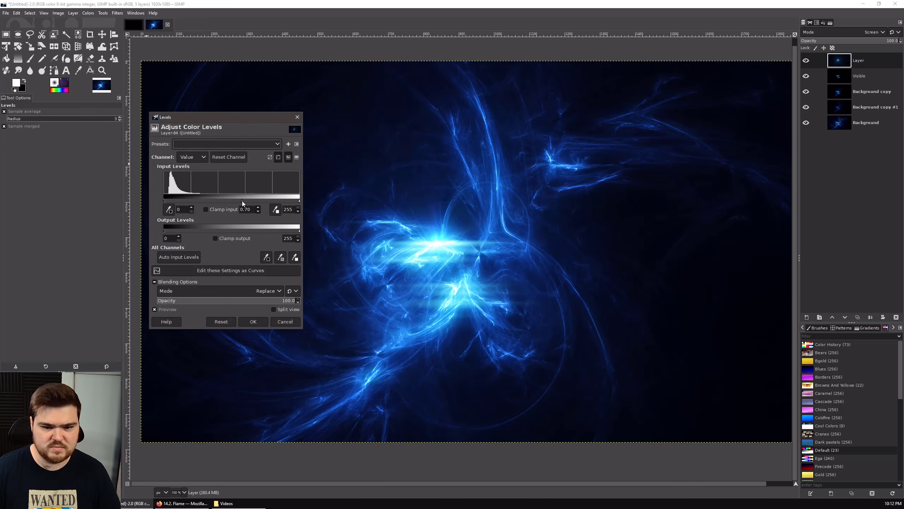
{"action": "key", "text": "Return"}
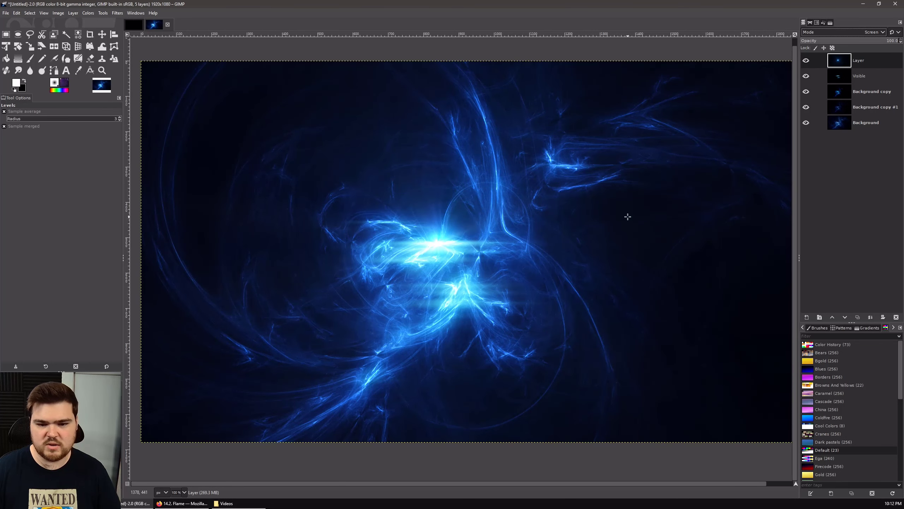
- Compare the image with and without the flare layer and the Visible streak layer, and inspect the combined glow
{"action": "left_click", "coordinate": [807, 61]}
{"action": "left_click", "coordinate": [806, 61]}
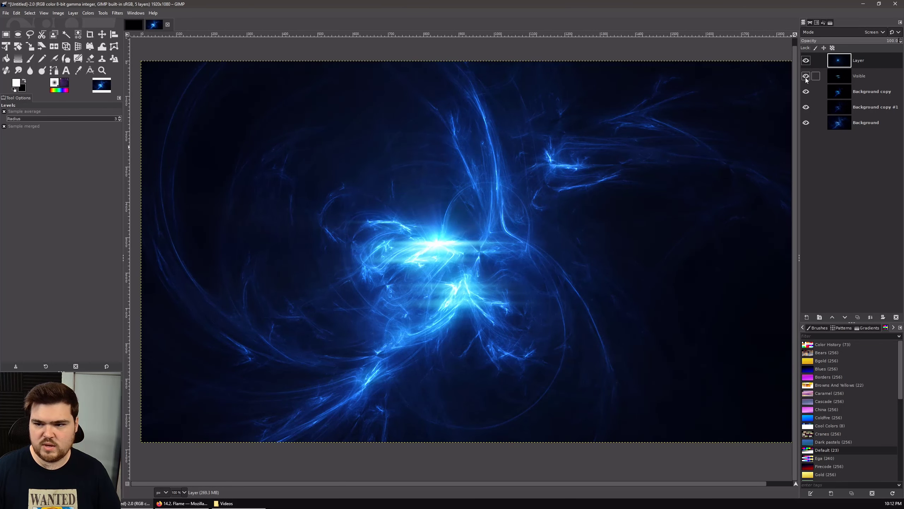
{"action": "left_click", "coordinate": [806, 76]}
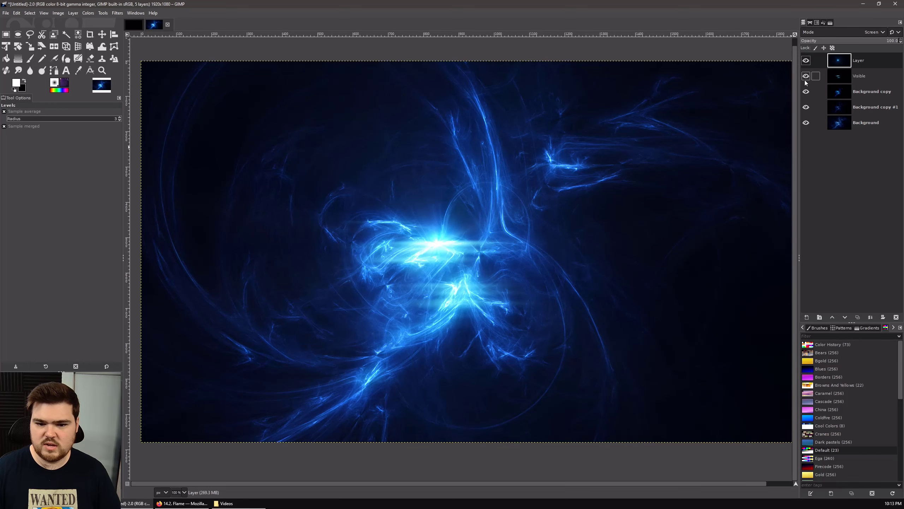
{"action": "left_click", "coordinate": [806, 77]}
{"action": "key", "text": "space"}
{"action": "left_click_drag", "start_coordinate": [437, 324], "coordinate": [497, 319]}
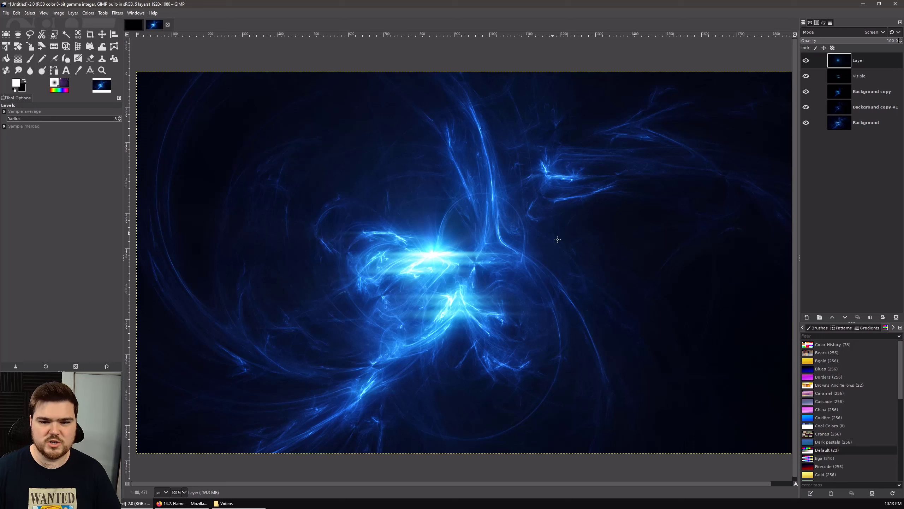
{"action": "mouse_move", "coordinate": [534, 259]}
{"action": "left_mouse_down"}
{"action": "mouse_move", "coordinate": [521, 246]}
{"action": "mouse_move", "coordinate": [530, 249]}
{"action": "left_mouse_up"}
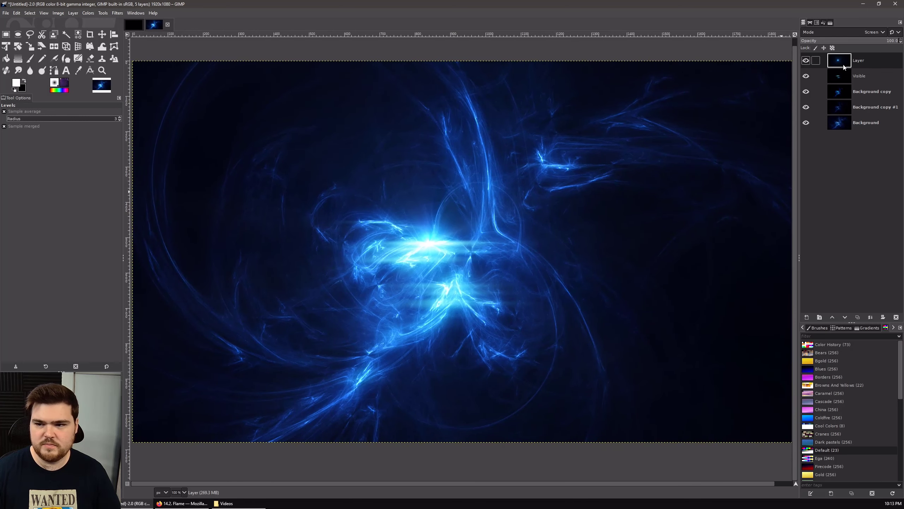
- Compare the image with and without the Supernova flare layer
{"action": "left_click", "coordinate": [806, 61]}
{"action": "left_click", "coordinate": [806, 61]}
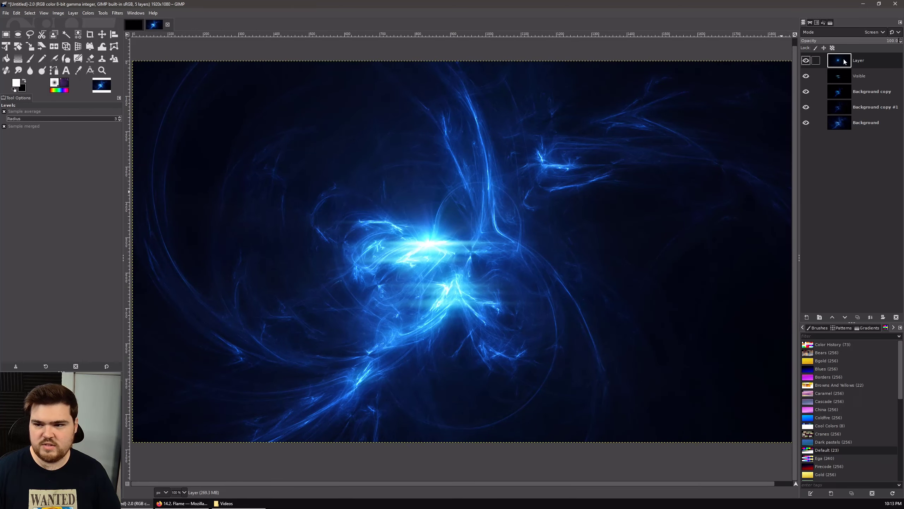
{"action": "left_click_drag", "start_coordinate": [480, 253], "coordinate": [466, 253]}
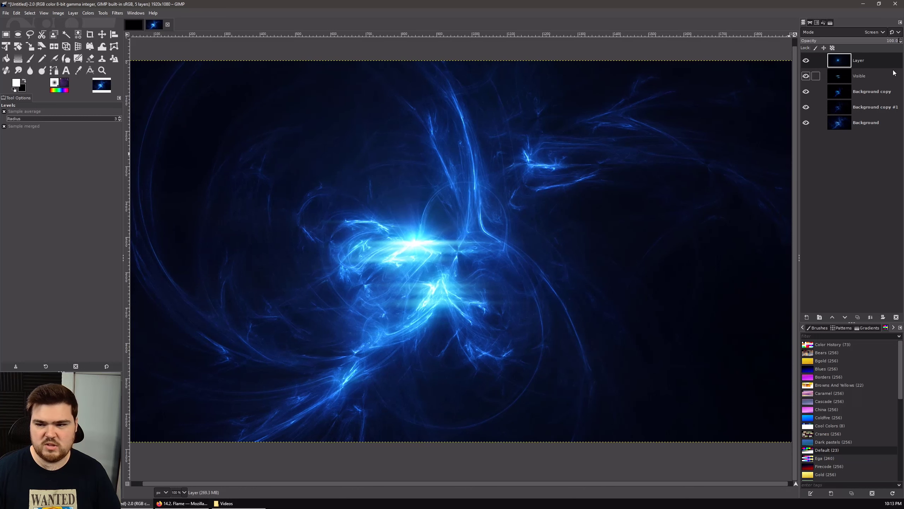
- Add a 1920 x 1080 layer filled with the background colour on top of the stack and blend it in Screen mode
{"action": "left_click", "coordinate": [807, 317]}
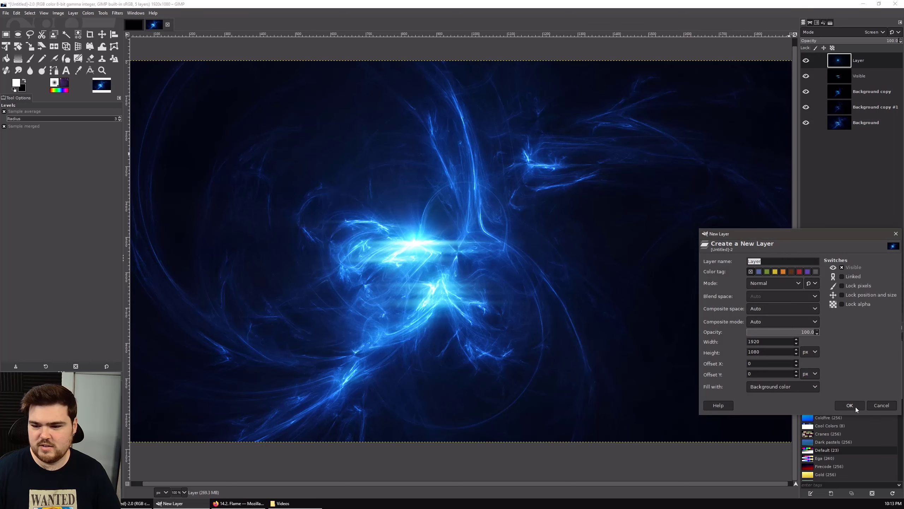
{"action": "left_click", "coordinate": [855, 408]}
{"action": "left_click", "coordinate": [120, 14]}
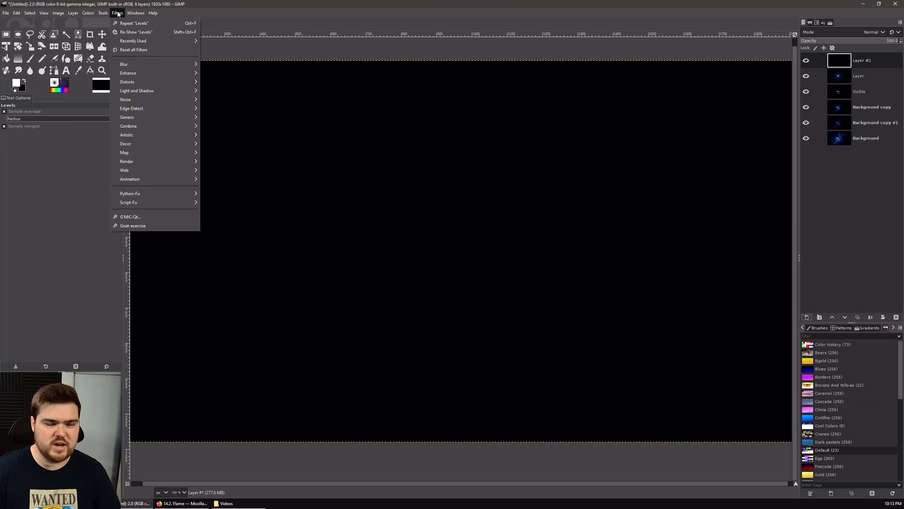
{"action": "left_click", "coordinate": [872, 34]}
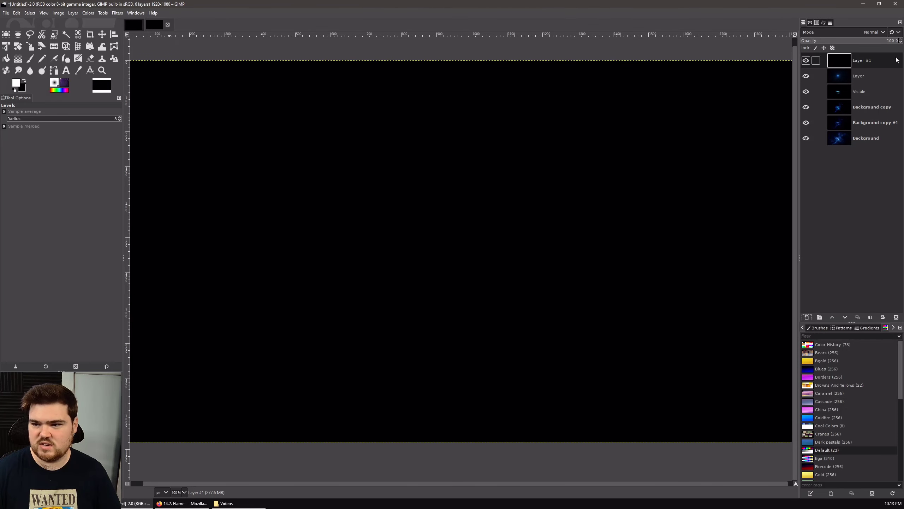
{"action": "left_click", "coordinate": [872, 33]}
{"action": "left_click", "coordinate": [823, 120]}
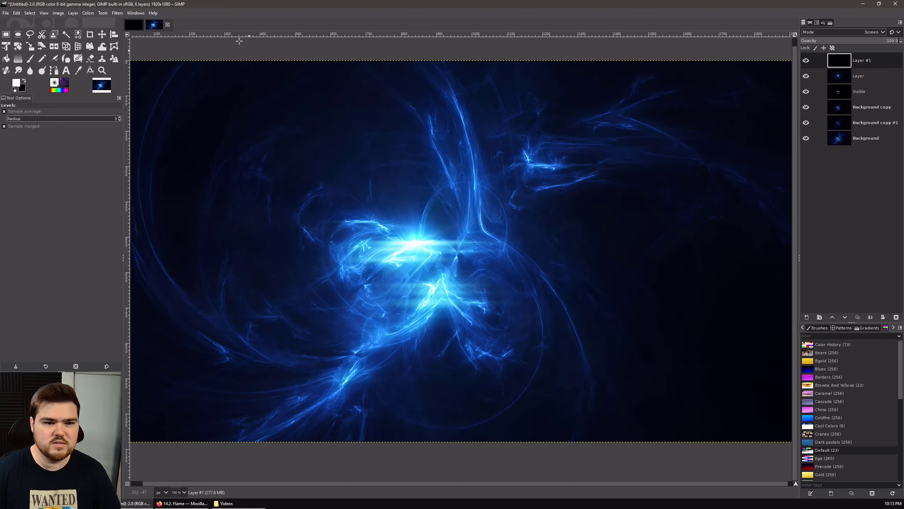
{"action": "left_click", "coordinate": [117, 13]}
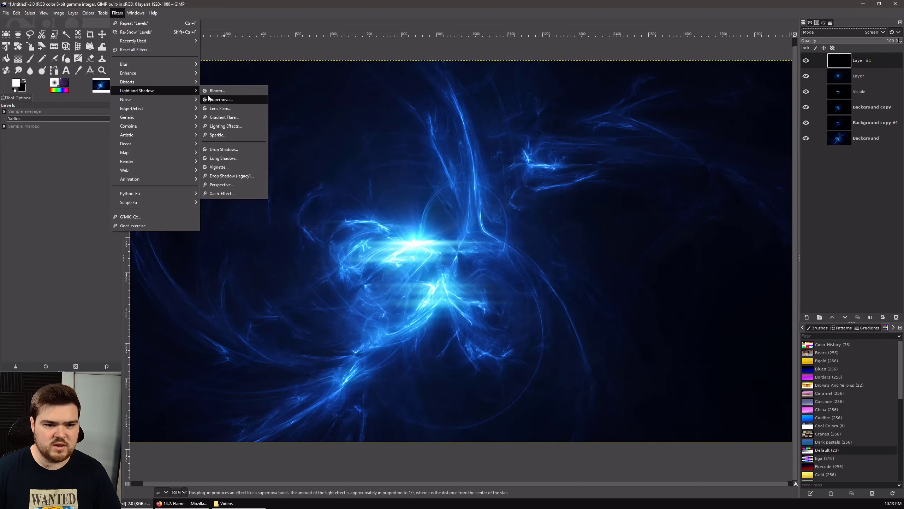
{"action": "mouse_move", "coordinate": [175, 92]}
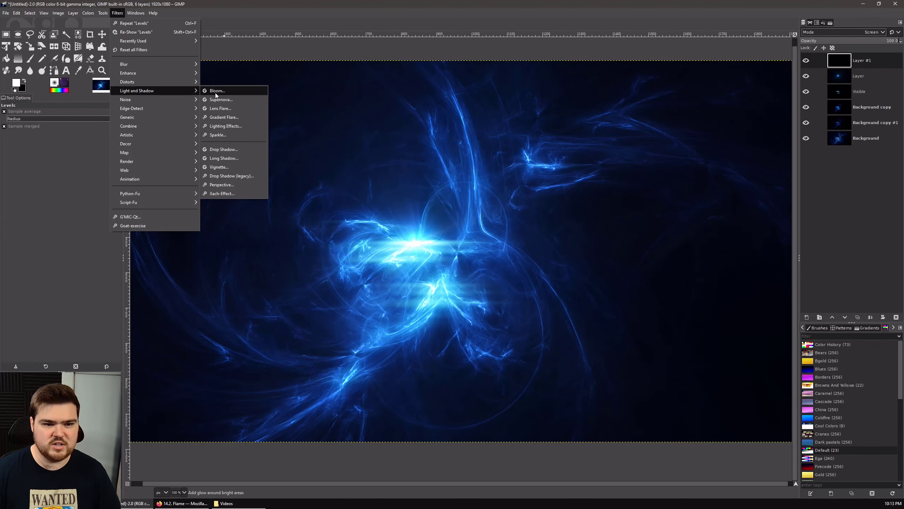
{"action": "left_click", "coordinate": [219, 109]}
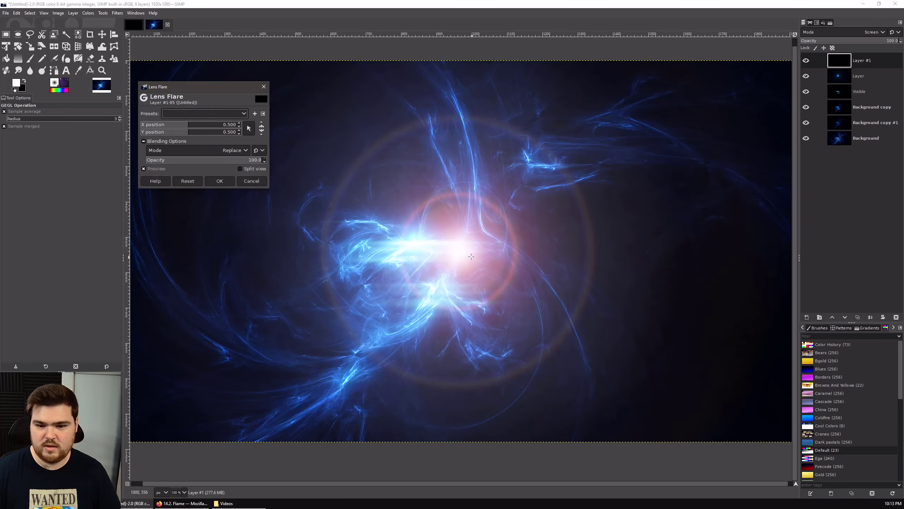
{"action": "left_click", "coordinate": [249, 128]}
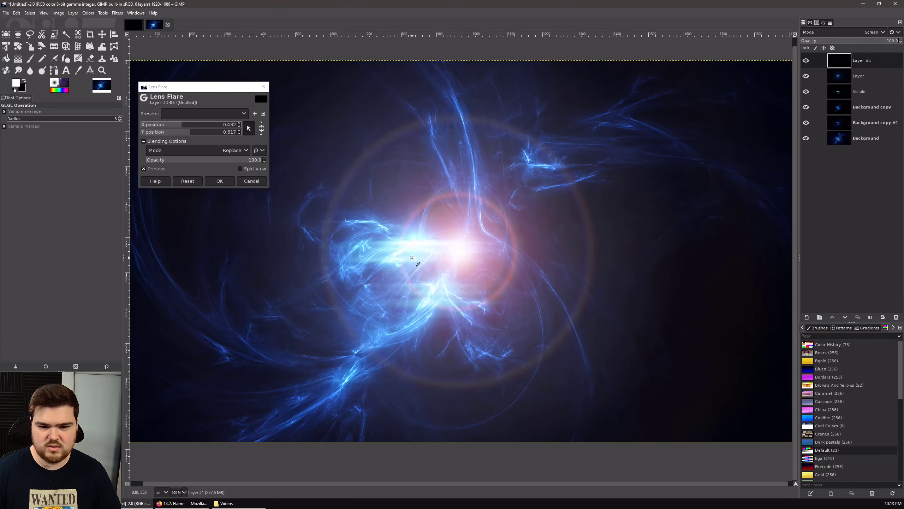
{"action": "left_click", "coordinate": [379, 227]}
{"action": "left_click", "coordinate": [539, 151]}
{"action": "left_click", "coordinate": [672, 211]}
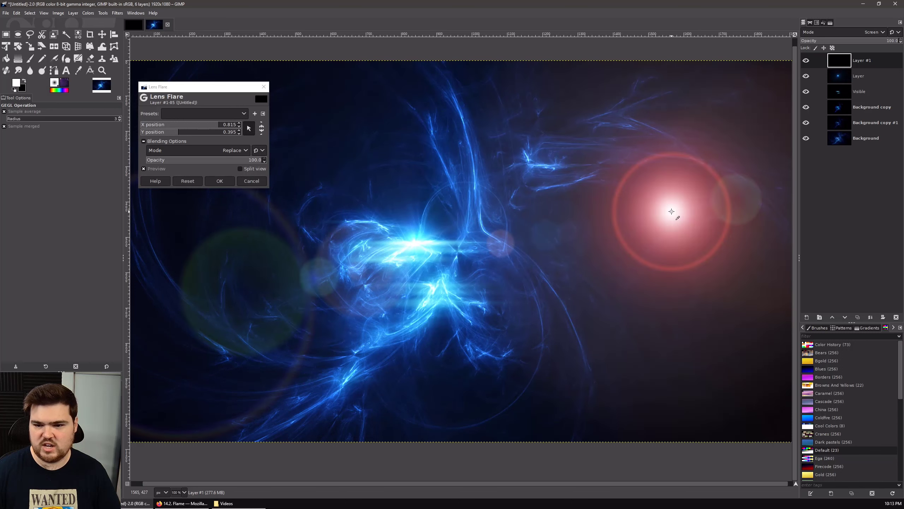
{"action": "left_click", "coordinate": [608, 192]}
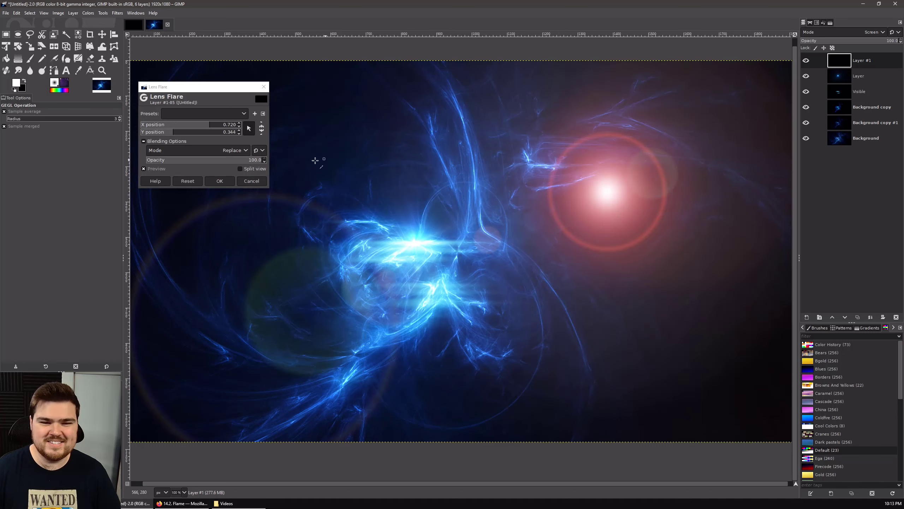
{"action": "left_click", "coordinate": [433, 176]}
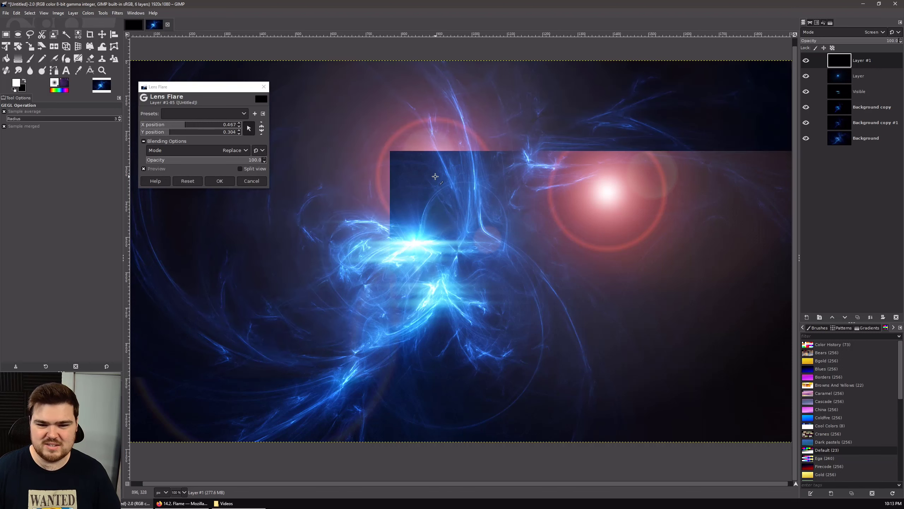
{"action": "left_click", "coordinate": [339, 186]}
{"action": "left_click", "coordinate": [680, 279]}
{"action": "left_click", "coordinate": [694, 361]}
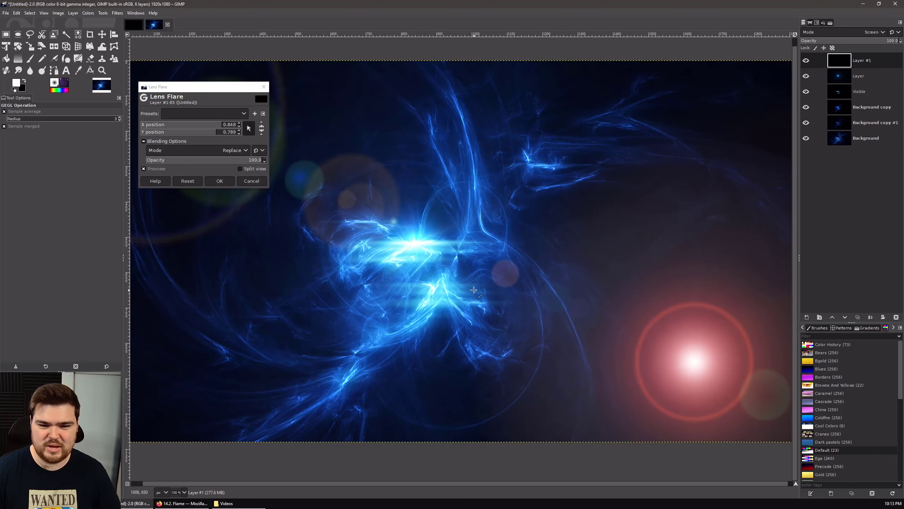
{"action": "left_click", "coordinate": [413, 242]}
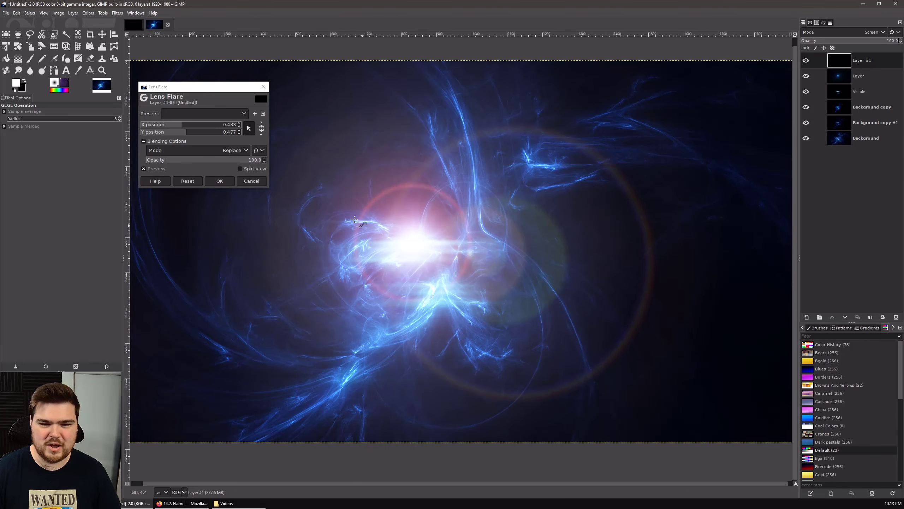
{"action": "left_click", "coordinate": [251, 180]}
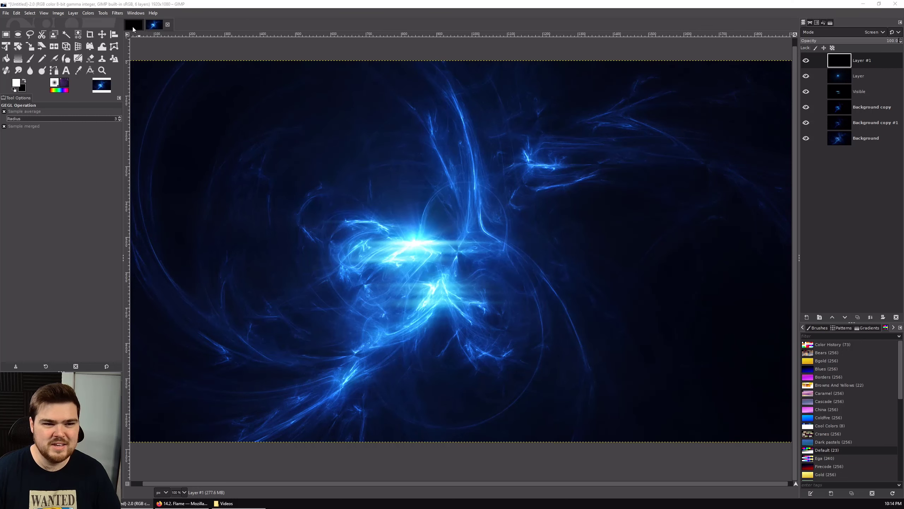
- Start a Gradient Flare on the new black layer and place its centre at about X 930, Y 600
{"action": "left_click", "coordinate": [118, 13]}
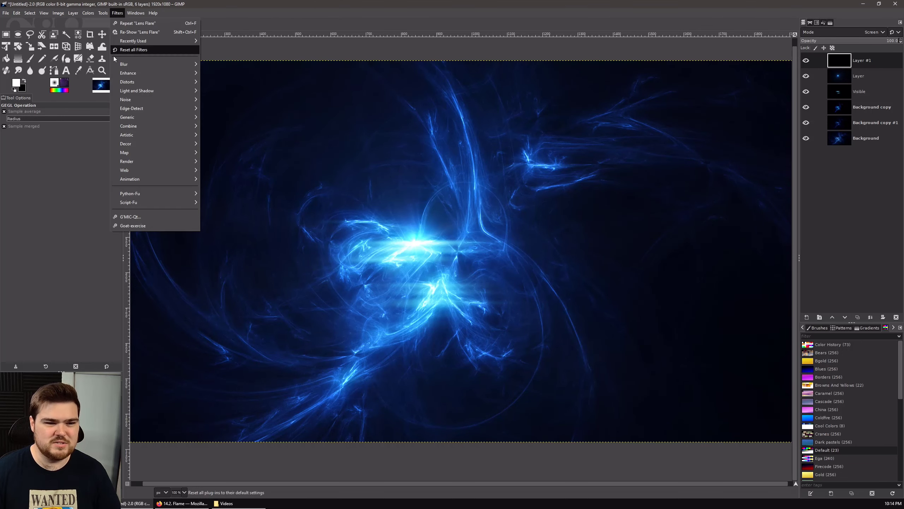
{"action": "mouse_move", "coordinate": [182, 89]}
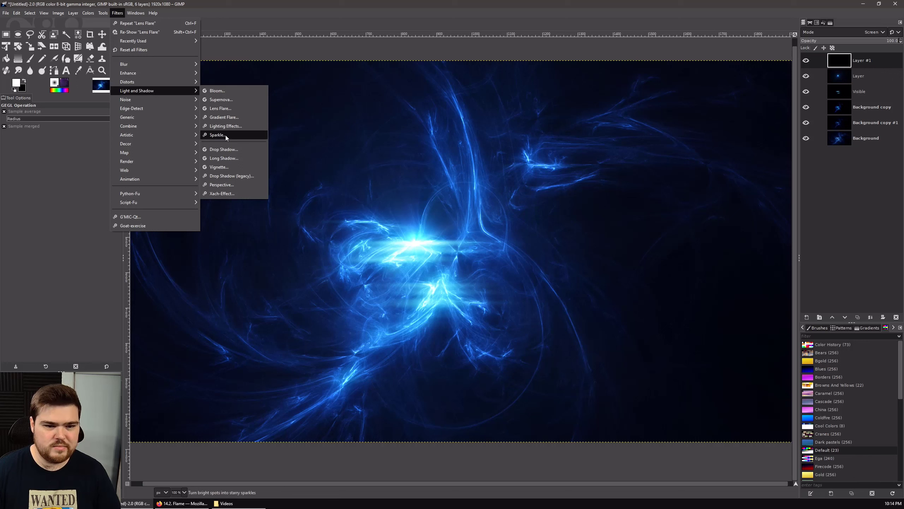
{"action": "left_click", "coordinate": [222, 118]}
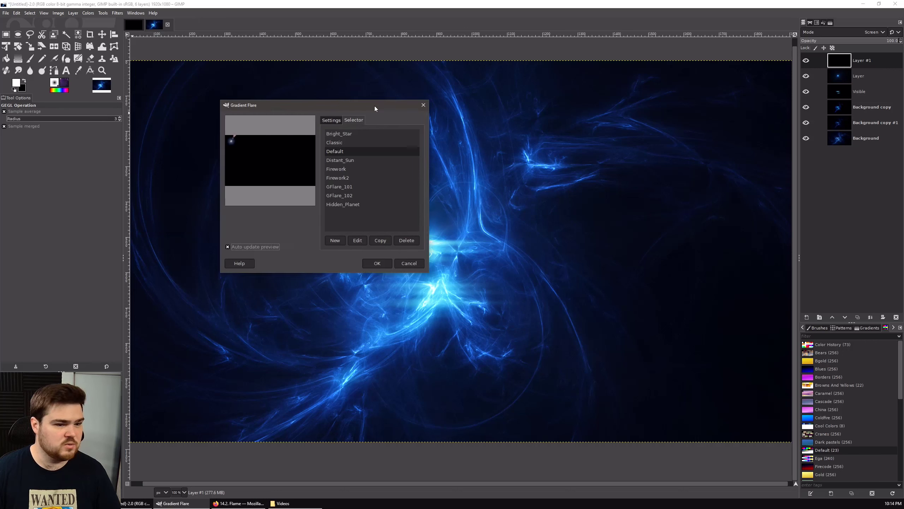
{"action": "left_click_drag", "start_coordinate": [373, 107], "coordinate": [195, 149]}
{"action": "left_click", "coordinate": [133, 197]}
{"action": "left_click", "coordinate": [128, 200]}
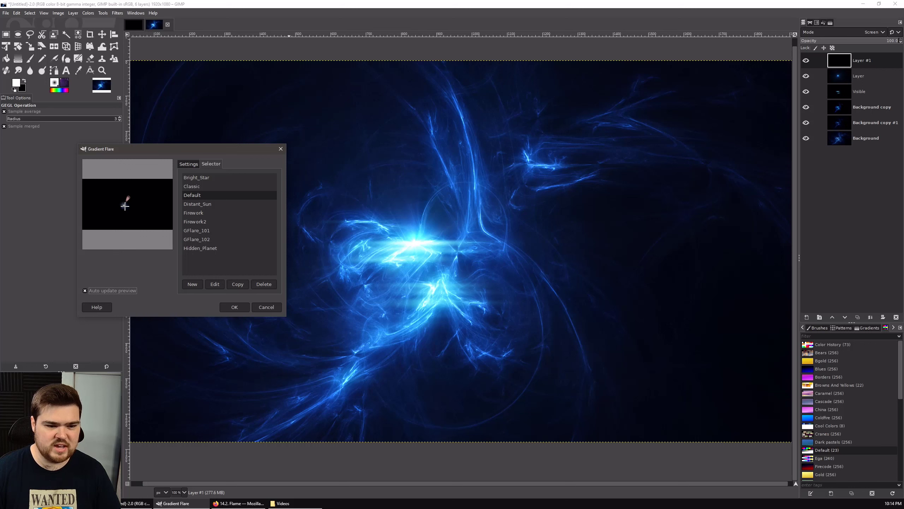
- Preview the Gradient Flare presets, including Bright_Star, Distant_Sun, Firework2, GFlare_101, GFlare_102 and Hidden_Planet
{"action": "left_click", "coordinate": [204, 187]}
{"action": "left_click", "coordinate": [207, 178]}
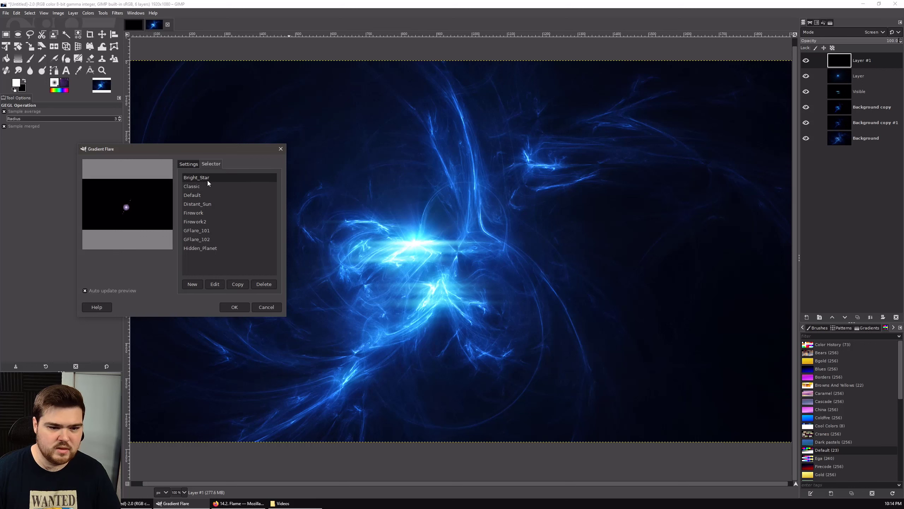
{"action": "left_click", "coordinate": [207, 204]}
{"action": "left_click", "coordinate": [207, 221]}
{"action": "left_click", "coordinate": [207, 230]}
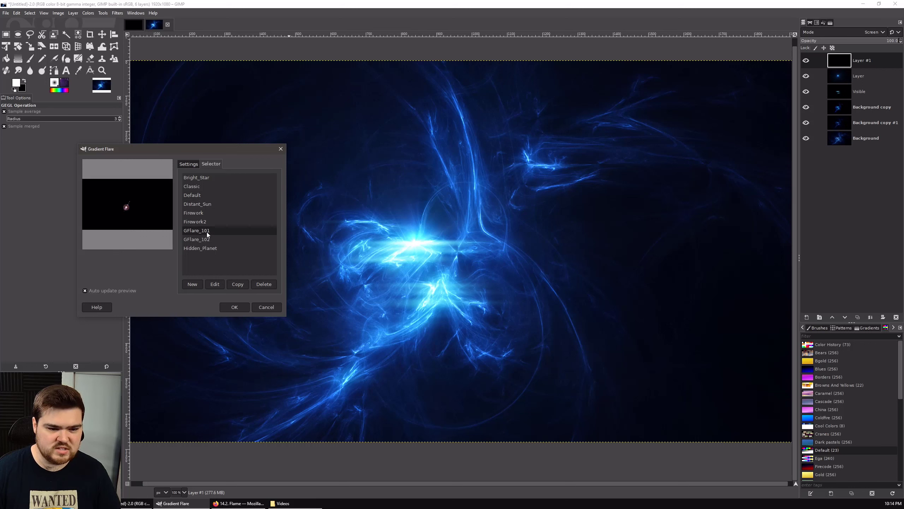
{"action": "left_click", "coordinate": [206, 239]}
{"action": "left_click", "coordinate": [205, 248]}
{"action": "left_click", "coordinate": [205, 241]}
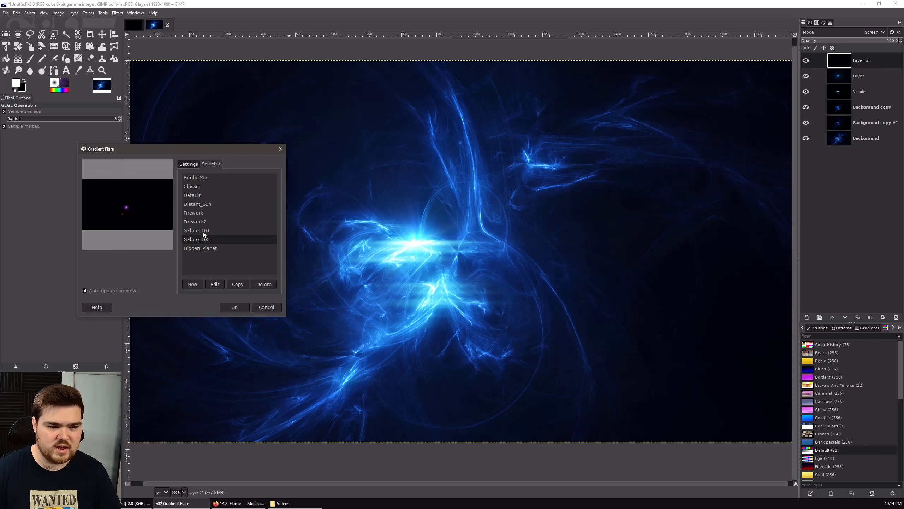
{"action": "left_click", "coordinate": [203, 232]}
{"action": "left_click", "coordinate": [203, 241]}
{"action": "left_click", "coordinate": [202, 234]}
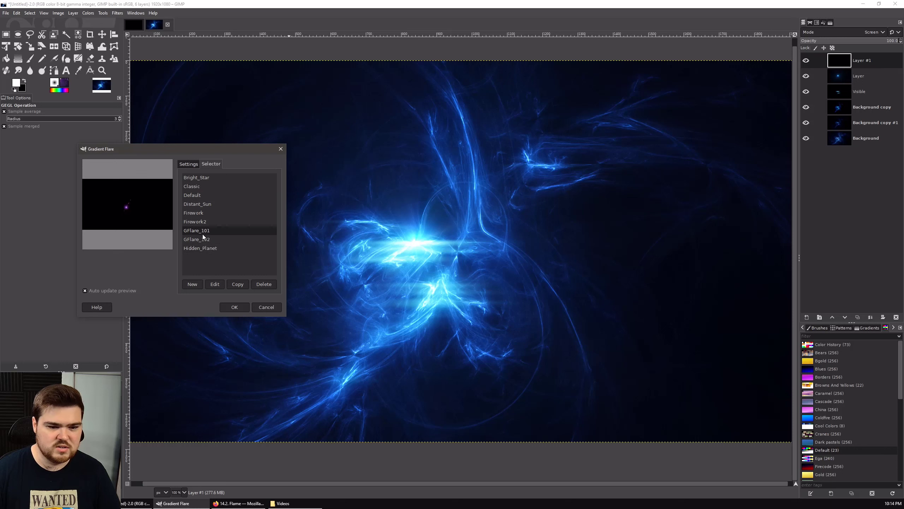
- Set the flare radius to 170.3, compare the presets at that size and select Classic
{"action": "left_click", "coordinate": [191, 166]}
{"action": "left_click_drag", "start_coordinate": [227, 216], "coordinate": [228, 213]}
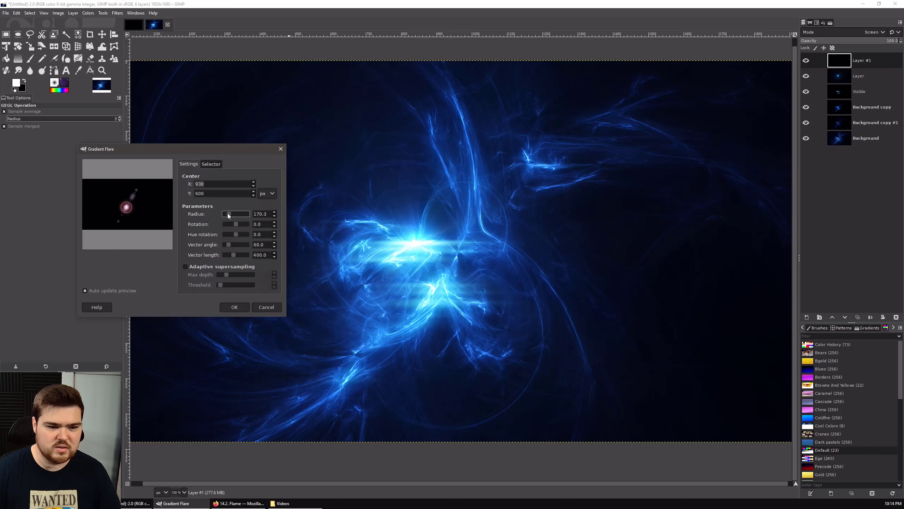
{"action": "left_click", "coordinate": [211, 164]}
{"action": "left_click", "coordinate": [198, 237]}
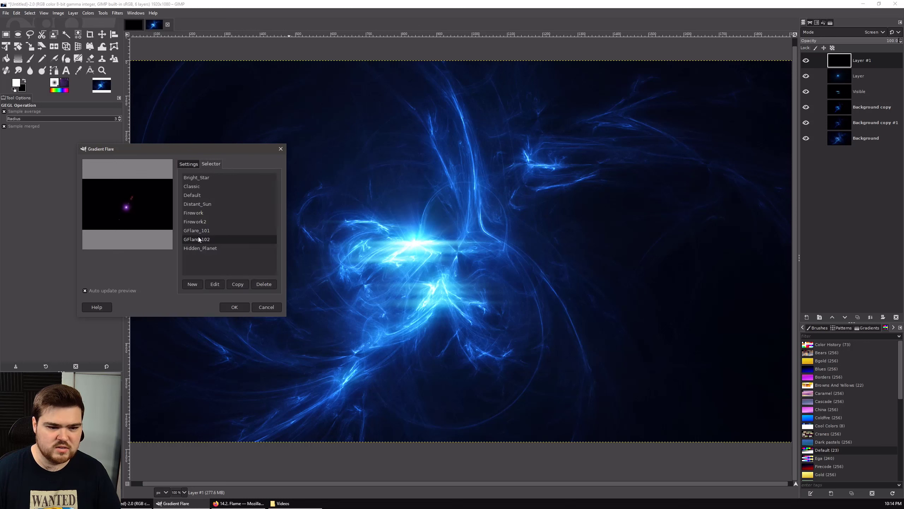
{"action": "left_click", "coordinate": [198, 213]}
{"action": "left_click", "coordinate": [199, 207]}
{"action": "left_click", "coordinate": [197, 196]}
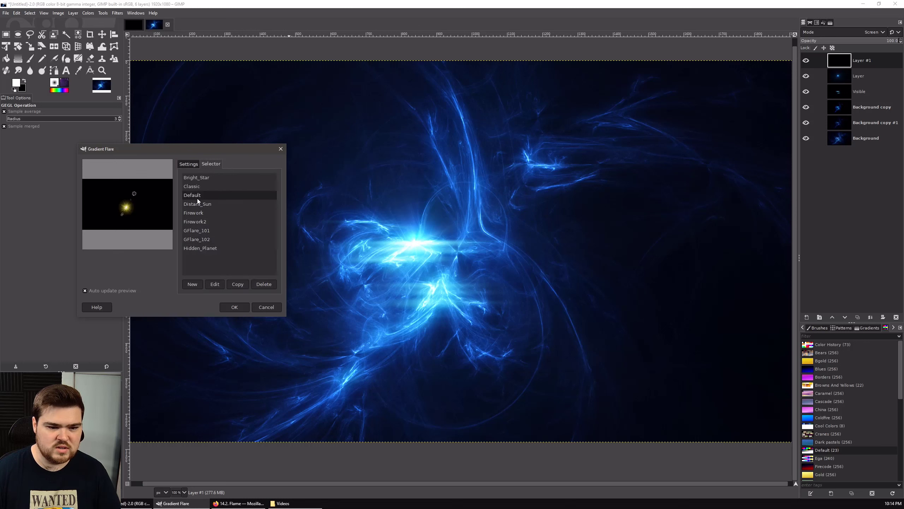
{"action": "left_click", "coordinate": [196, 188]}
{"action": "left_click", "coordinate": [198, 179]}
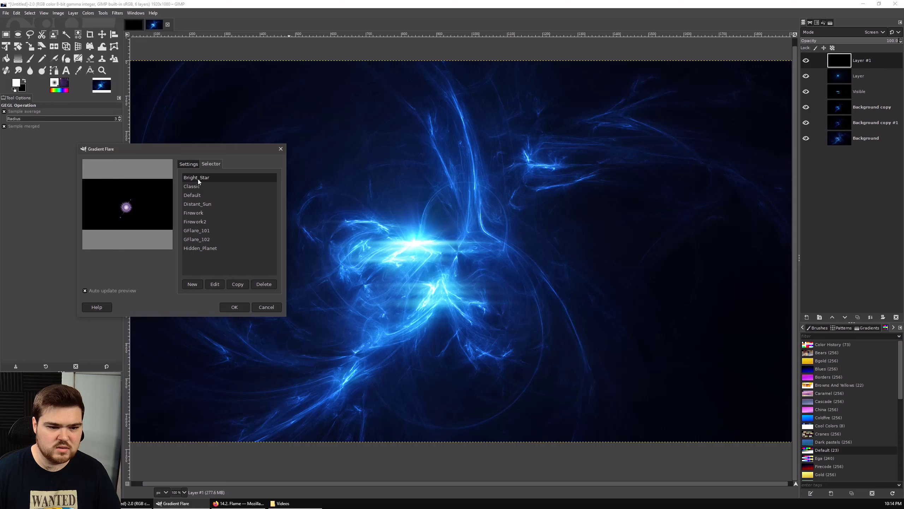
{"action": "left_click", "coordinate": [200, 188]}
{"action": "left_click", "coordinate": [198, 196]}
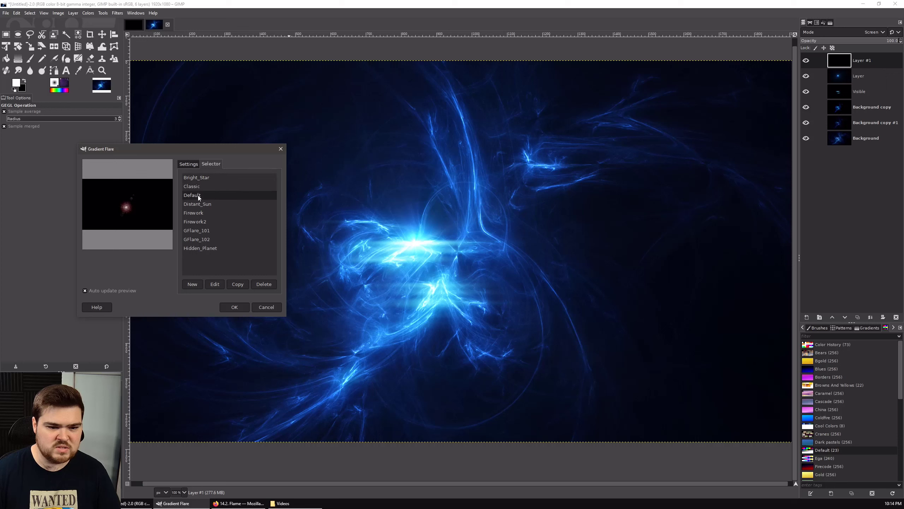
{"action": "left_click", "coordinate": [199, 189]}
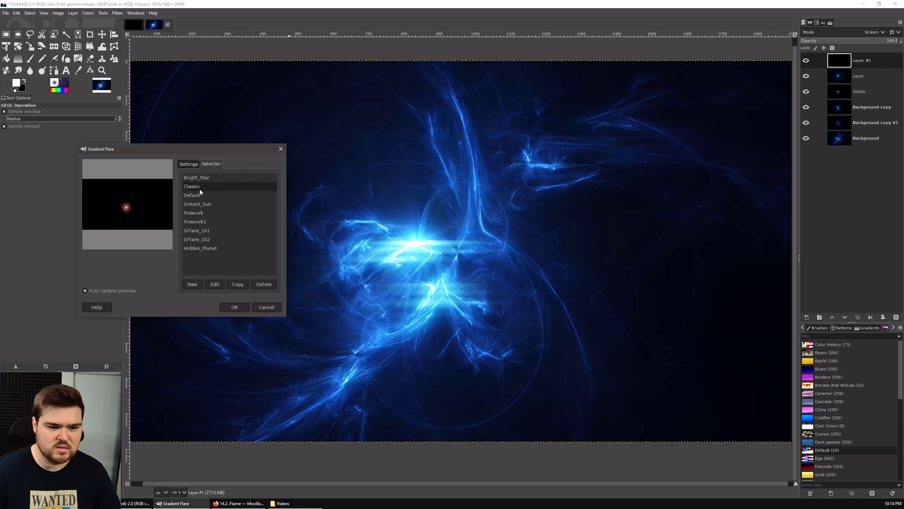
- Increase the flare's vector length slightly and apply the Gradient Flare to the layer
{"action": "left_click", "coordinate": [195, 165]}
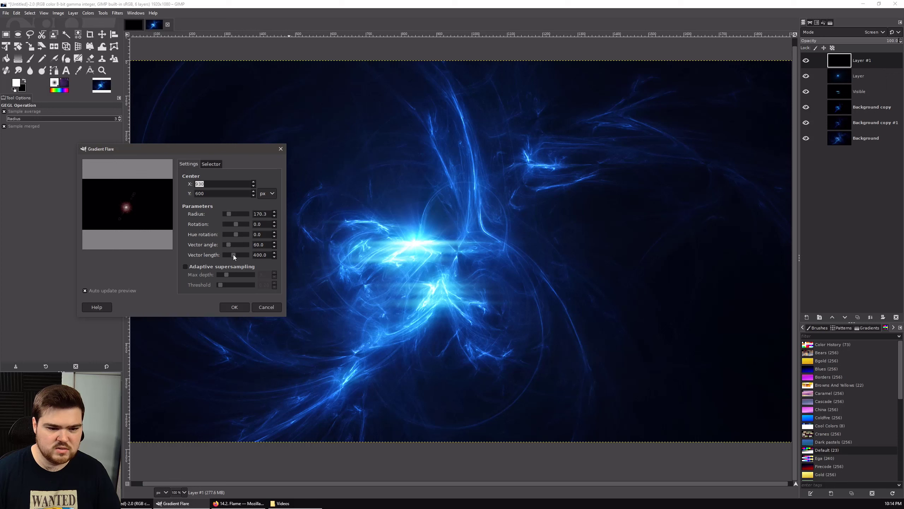
{"action": "left_click_drag", "start_coordinate": [233, 254], "coordinate": [235, 254]}
{"action": "left_click", "coordinate": [234, 307]}
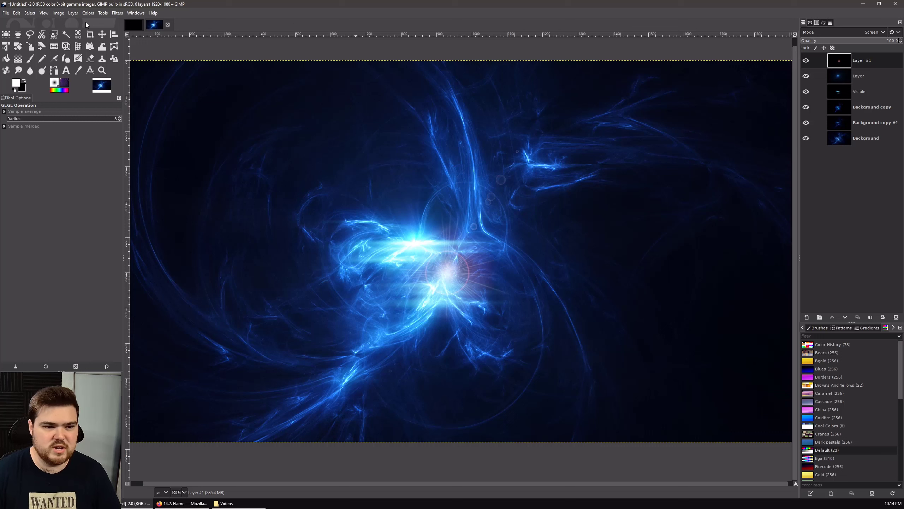
- Move the flare layer so its centre sits on the upper bright core, and set its blend mode to Normal
{"action": "key", "text": "m"}
{"action": "left_click_drag", "start_coordinate": [573, 281], "coordinate": [535, 252]}
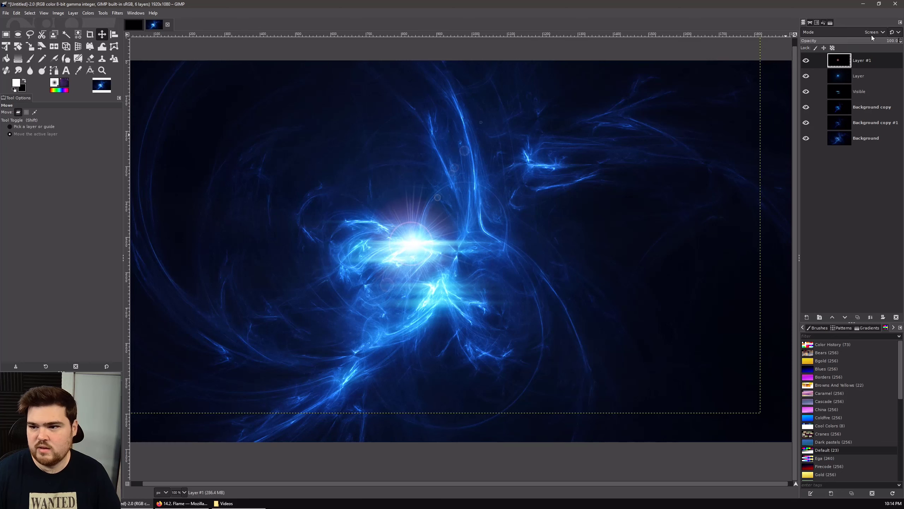
{"action": "left_click", "coordinate": [847, 32]}
{"action": "left_click", "coordinate": [847, 41]}
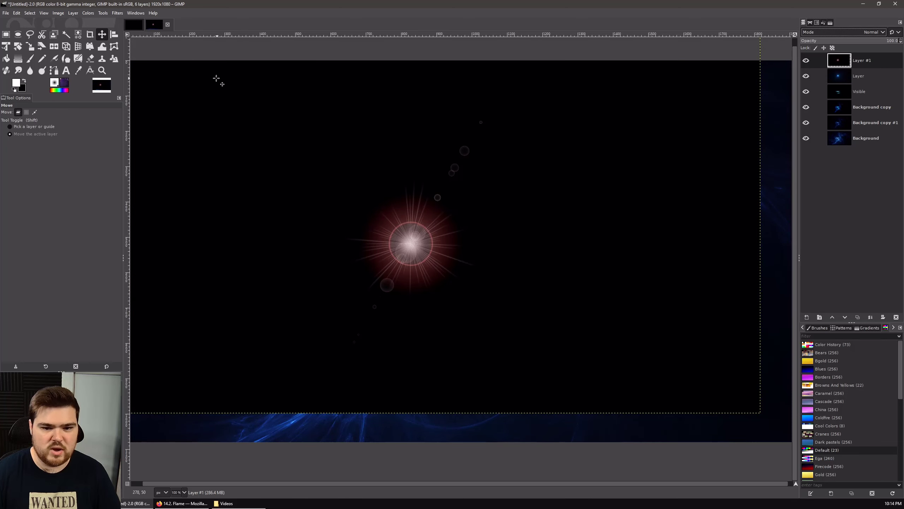
- Shift the Gradient Flare's hue to blue with Hue-Saturation and blend the layer in Screen mode
{"action": "left_click", "coordinate": [102, 13]}
{"action": "mouse_move", "coordinate": [88, 13]}
{"action": "left_click", "coordinate": [106, 49]}
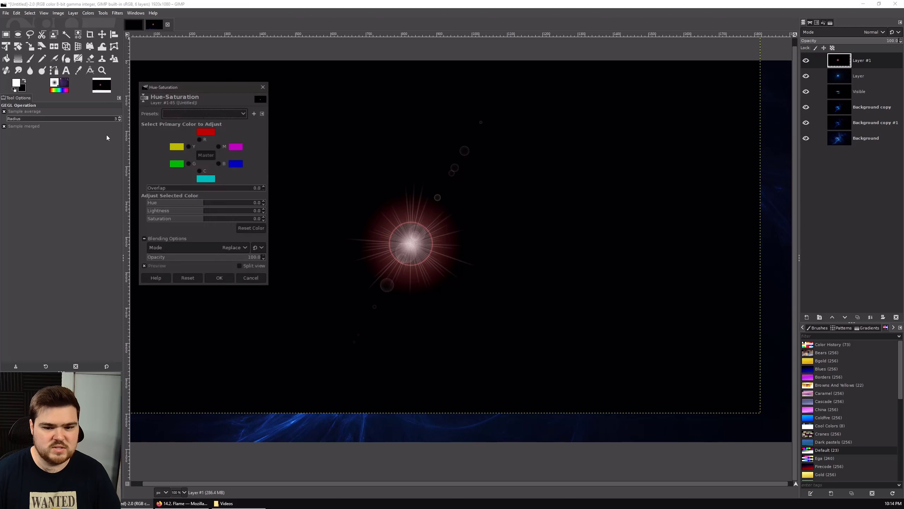
{"action": "left_click_drag", "start_coordinate": [204, 205], "coordinate": [161, 206]}
{"action": "left_click", "coordinate": [228, 278]}
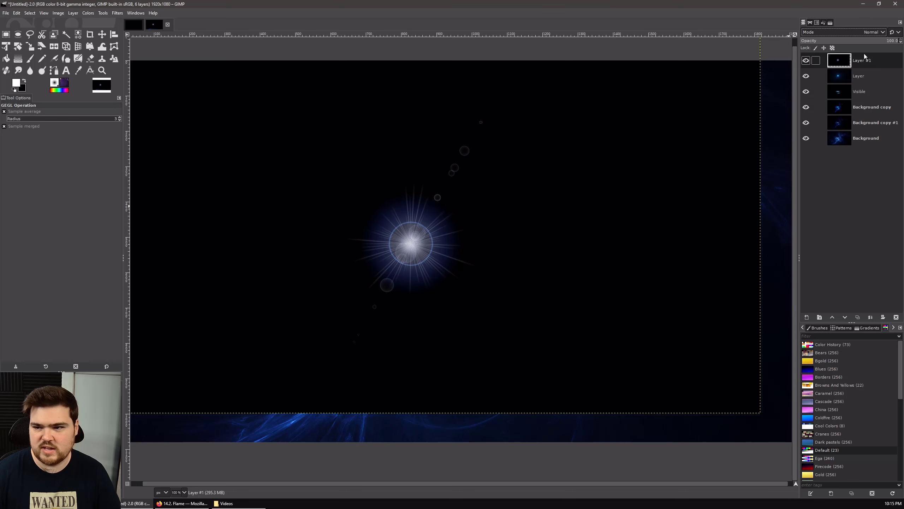
{"action": "left_click", "coordinate": [872, 32]}
{"action": "left_click", "coordinate": [828, 116]}
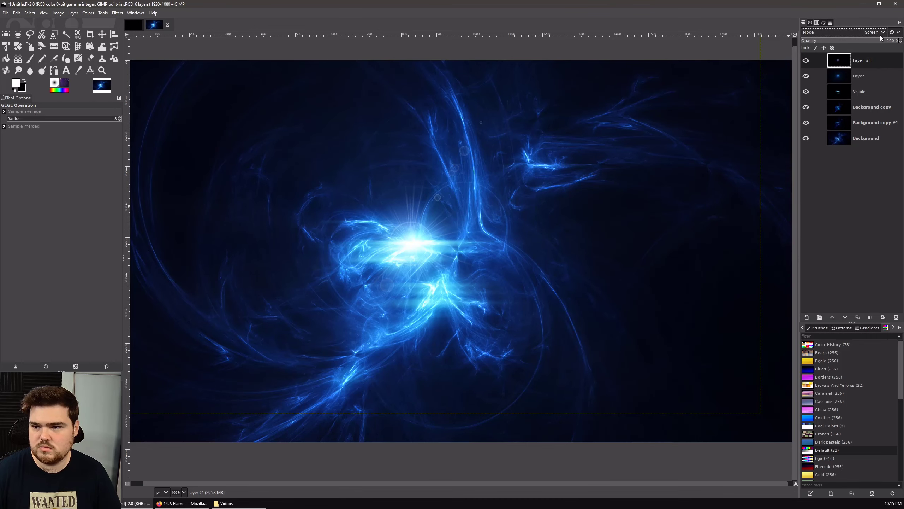
- Select the Background layer and compare the blue flame image with the open purple flame image
{"action": "left_click", "coordinate": [862, 138]}
{"action": "mouse_move", "coordinate": [432, 286]}
{"action": "left_mouse_down"}
{"action": "mouse_move", "coordinate": [491, 279]}
{"action": "mouse_move", "coordinate": [439, 275]}
{"action": "mouse_move", "coordinate": [446, 279]}
{"action": "left_mouse_up"}
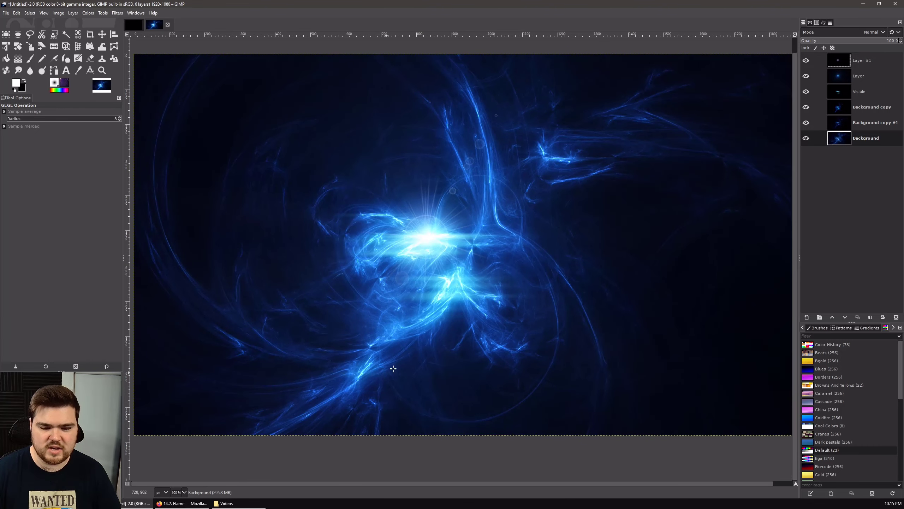
{"action": "left_click", "coordinate": [142, 26]}
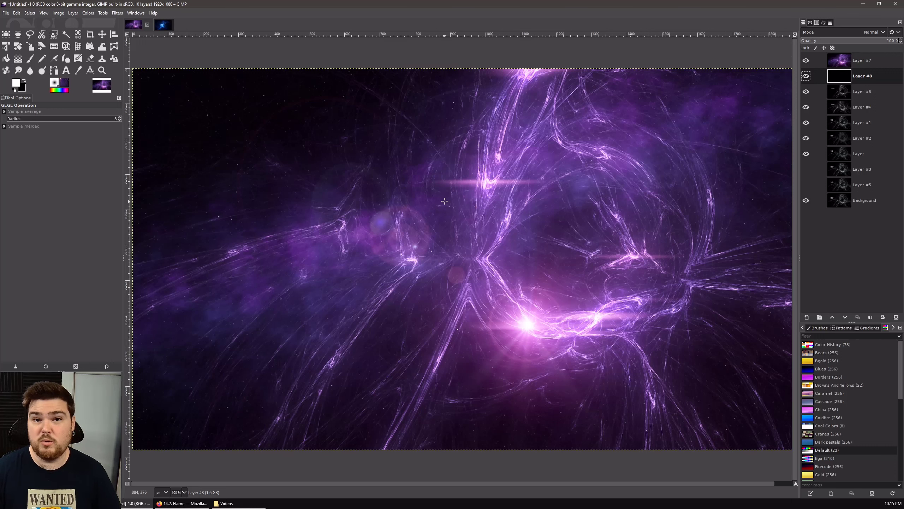
{"action": "left_click", "coordinate": [163, 24]}
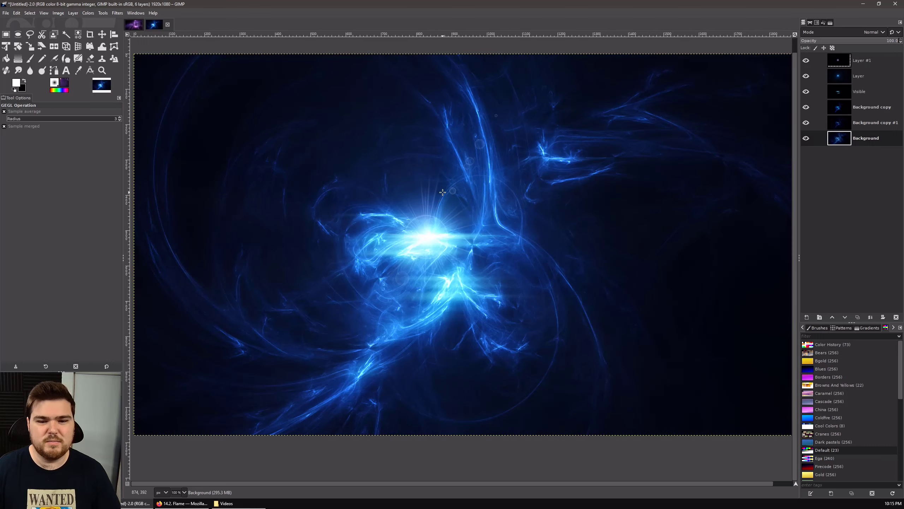